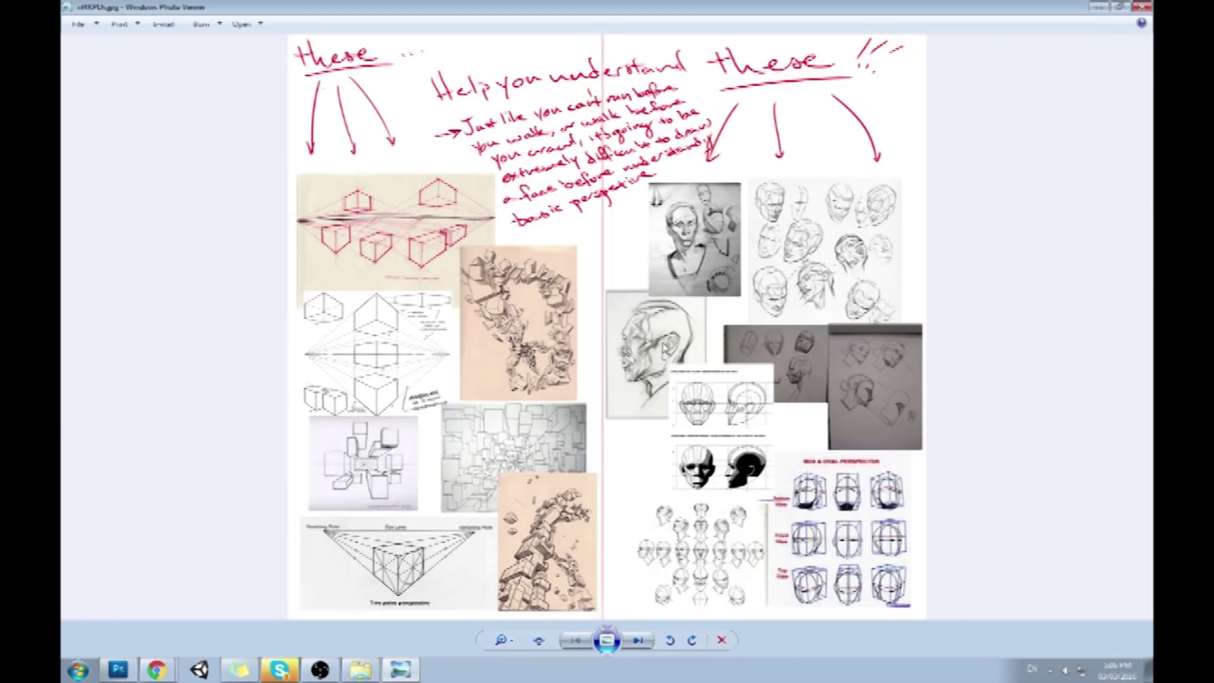
# Examine the head-angle and box-perspective drawings in the reference image, and return to the portrait in Photoshop
pyautogui.scroll(5, 713, 357)
pyautogui.moveTo(647, 440); pyautogui.dragTo(525, 178)
pyautogui.moveTo(858, 429); pyautogui.dragTo(669, 200)
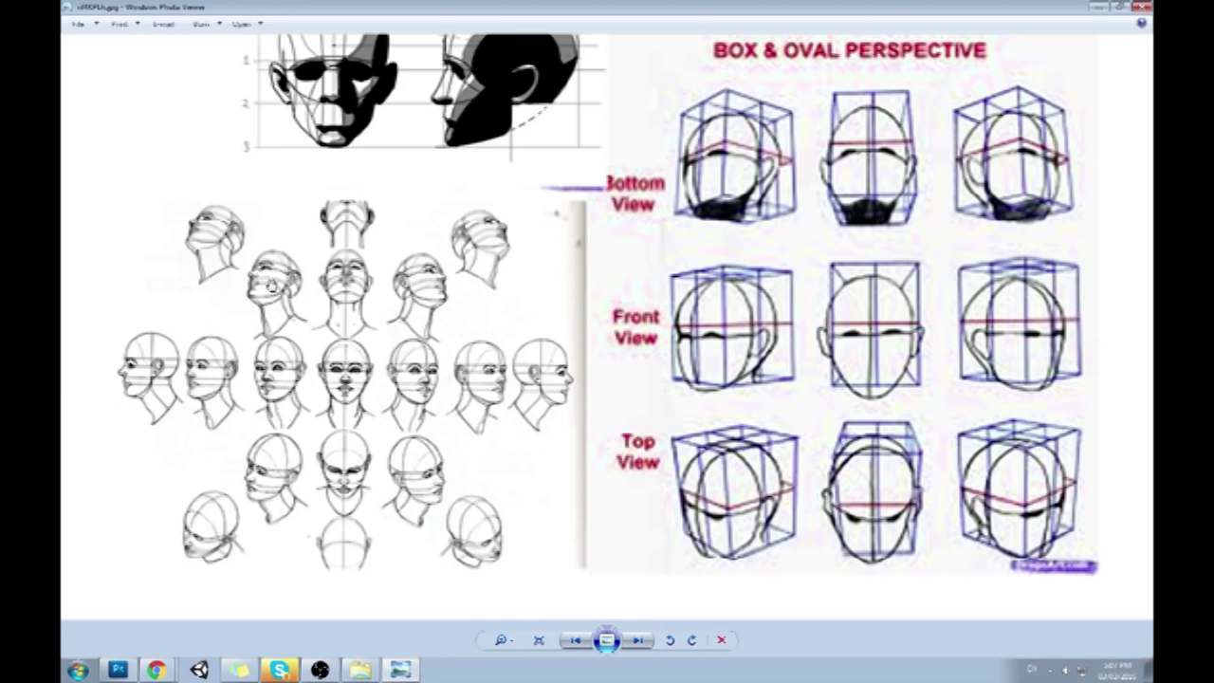
pyautogui.doubleClick(759, 8)
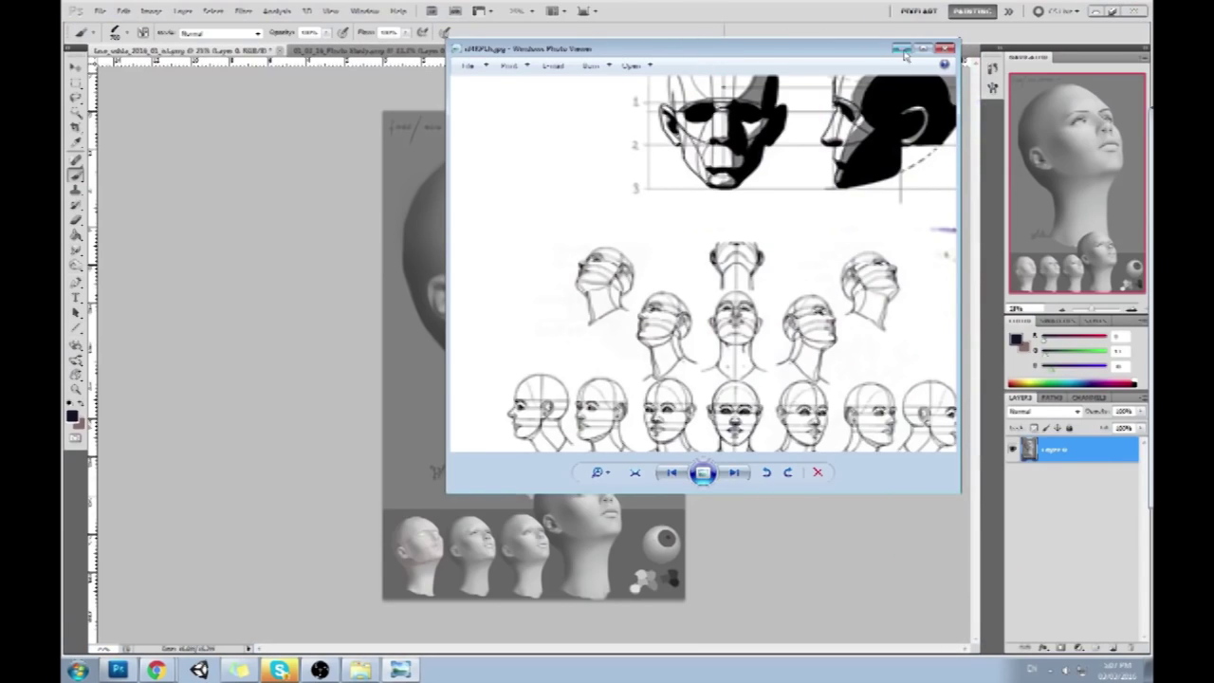
pyautogui.click(901, 45)
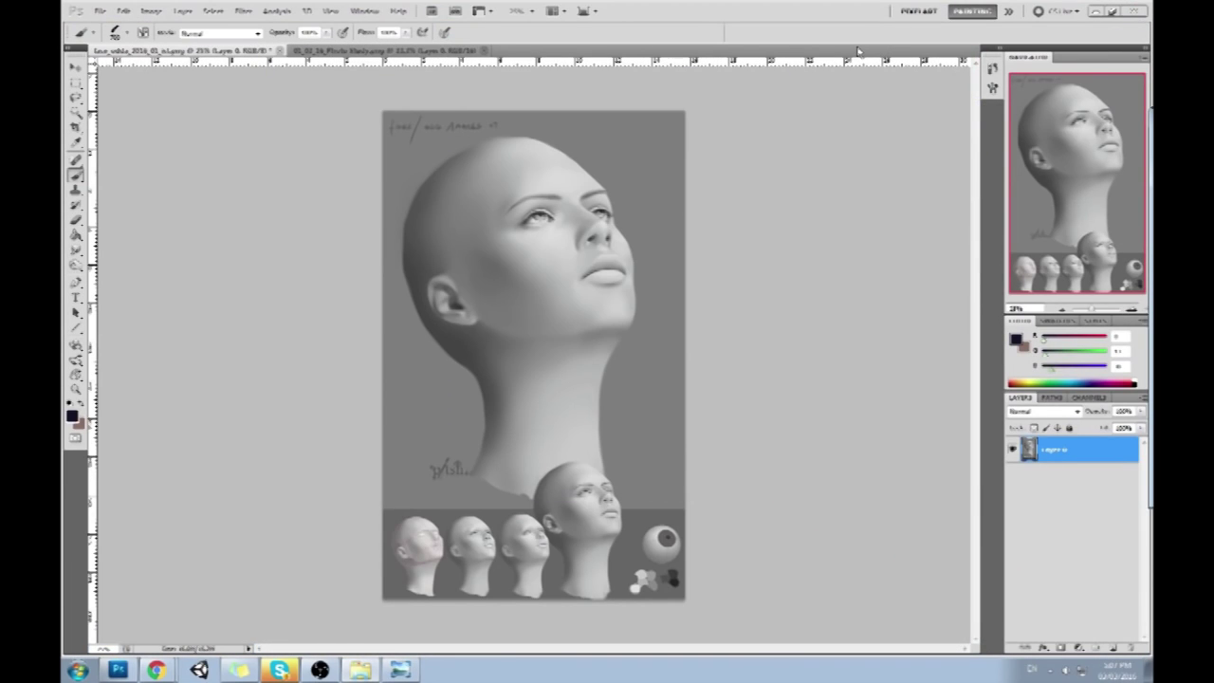
# Create a new layer above the portrait and set the foreground colour to red
pyautogui.click(1114, 648)
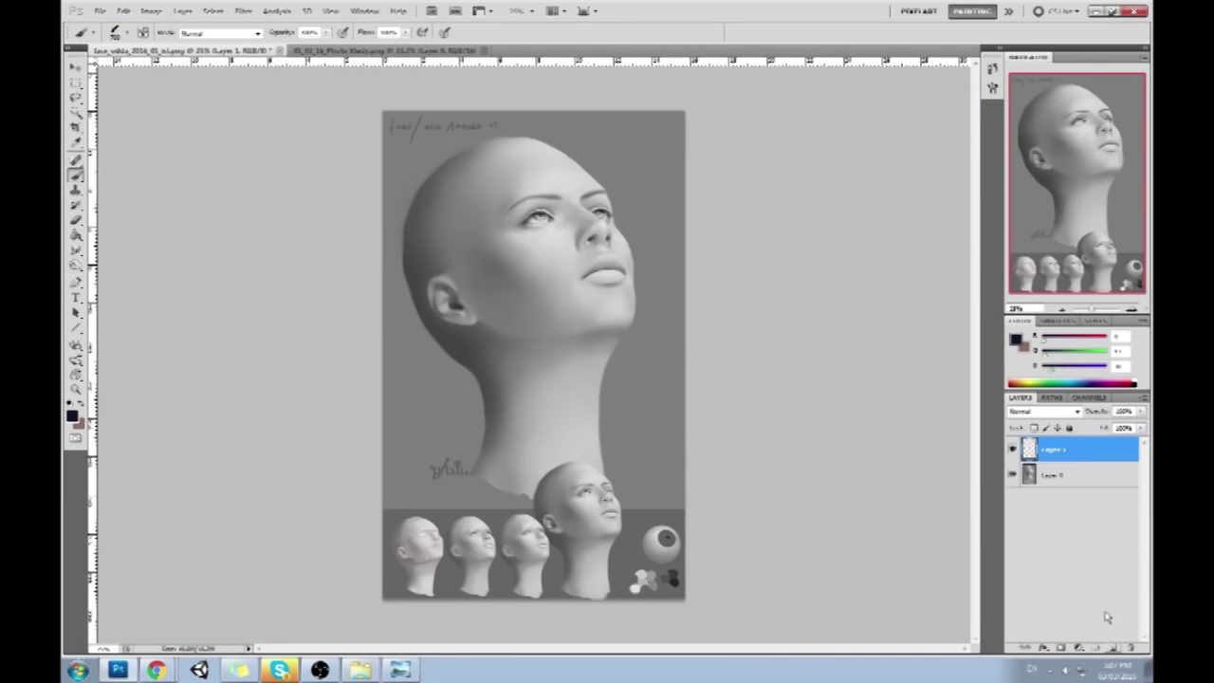
pyautogui.click(1106, 337)
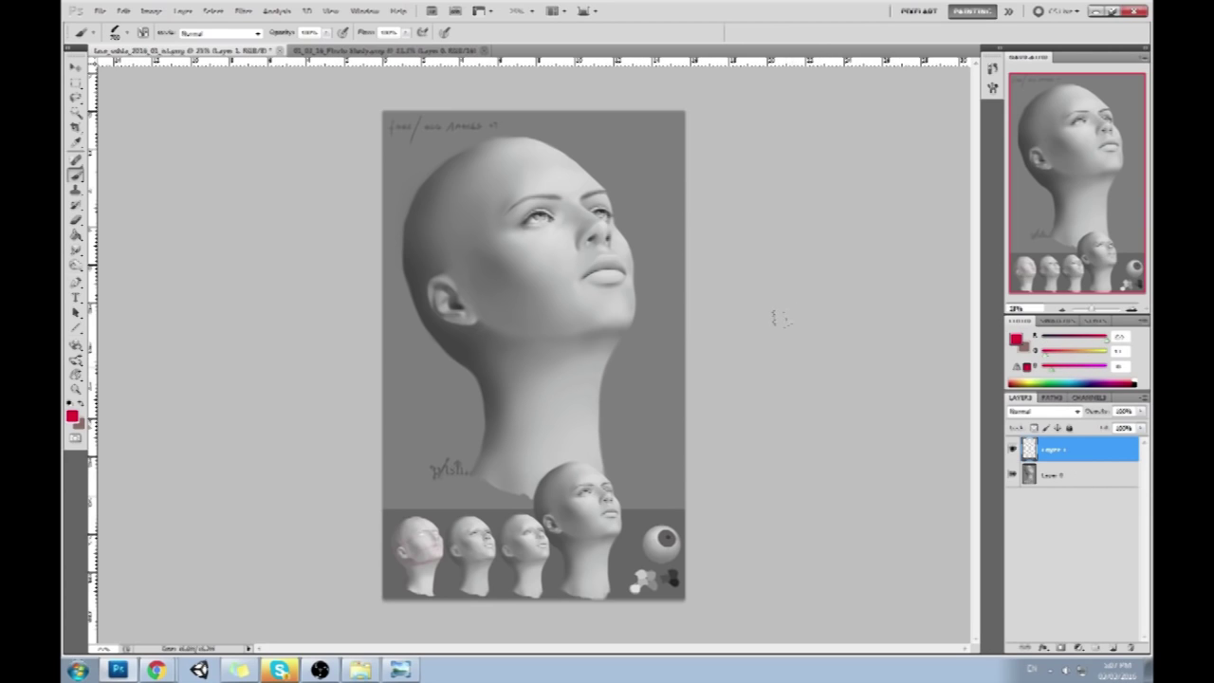
# Brush red hatching over the underside of the chin, undoing the misplaced strokes
pyautogui.moveTo(613, 207); pyautogui.dragTo(655, 185)
pyautogui.hotkey('ctrl', 'z')
pyautogui.moveTo(620, 335)
pyautogui.mouseDown()
pyautogui.moveTo(566, 347)
pyautogui.moveTo(572, 376)
pyautogui.mouseUp()
pyautogui.hotkey('ctrl', 'z')
pyautogui.moveTo(614, 328)
pyautogui.mouseDown()
pyautogui.moveTo(592, 332)
pyautogui.moveTo(626, 335)
pyautogui.moveTo(574, 353)
pyautogui.mouseUp()
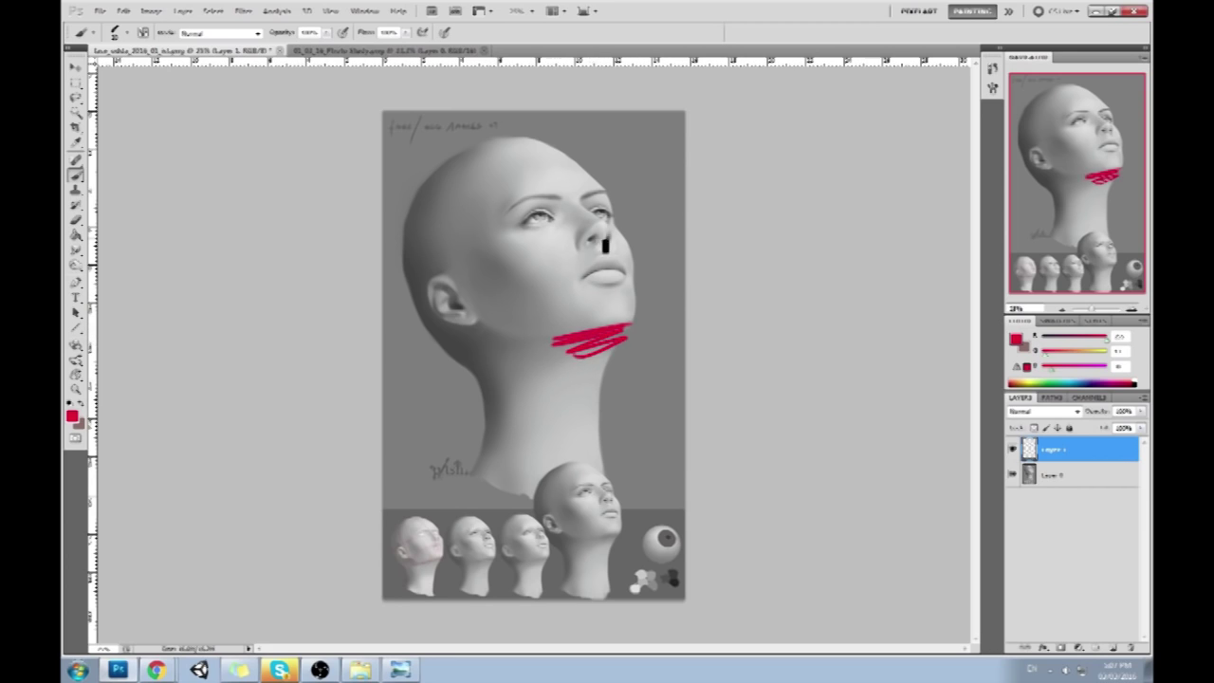
# Mark the nose underside, the near eye and the back of the forehead with red strokes
pyautogui.moveTo(607, 227)
pyautogui.mouseDown()
pyautogui.moveTo(588, 235)
pyautogui.moveTo(616, 246)
pyautogui.moveTo(602, 239)
pyautogui.mouseUp()
pyautogui.moveTo(545, 203); pyautogui.dragTo(548, 210)
pyautogui.moveTo(434, 149)
pyautogui.mouseDown()
pyautogui.moveTo(474, 190)
pyautogui.moveTo(444, 138)
pyautogui.mouseUp()
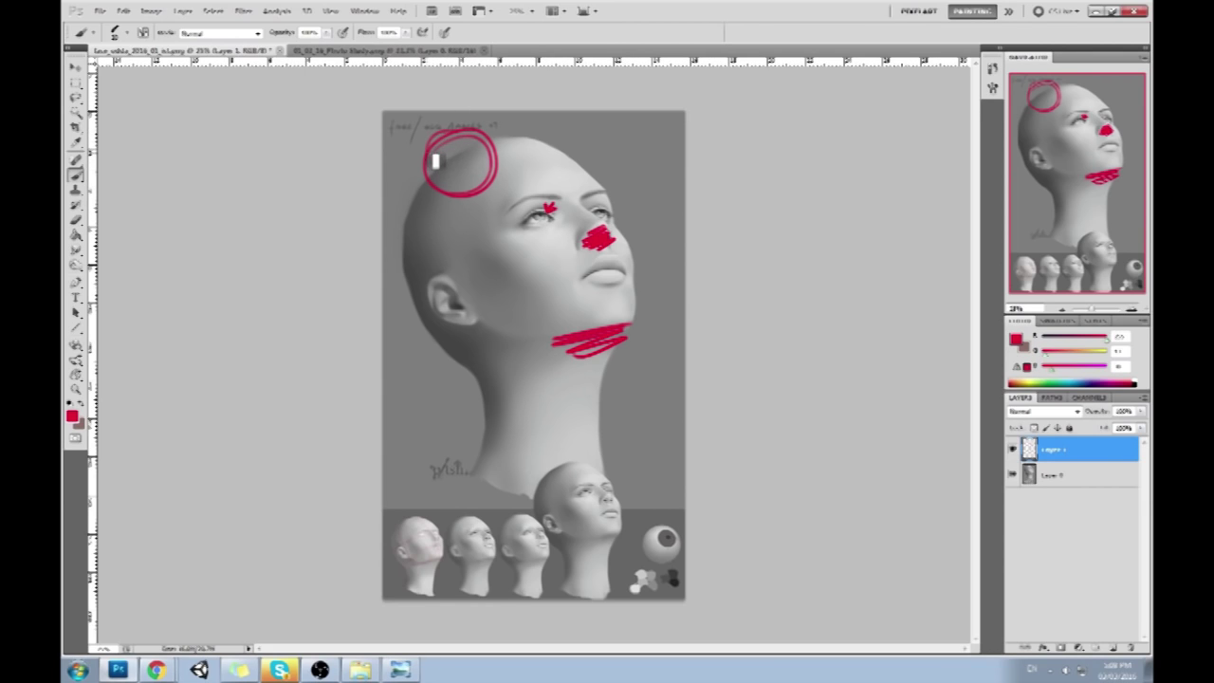
pyautogui.moveTo(437, 194)
pyautogui.mouseDown()
pyautogui.moveTo(508, 186)
pyautogui.moveTo(475, 171)
pyautogui.moveTo(446, 179)
pyautogui.moveTo(507, 171)
pyautogui.moveTo(457, 204)
pyautogui.moveTo(512, 183)
pyautogui.mouseUp()
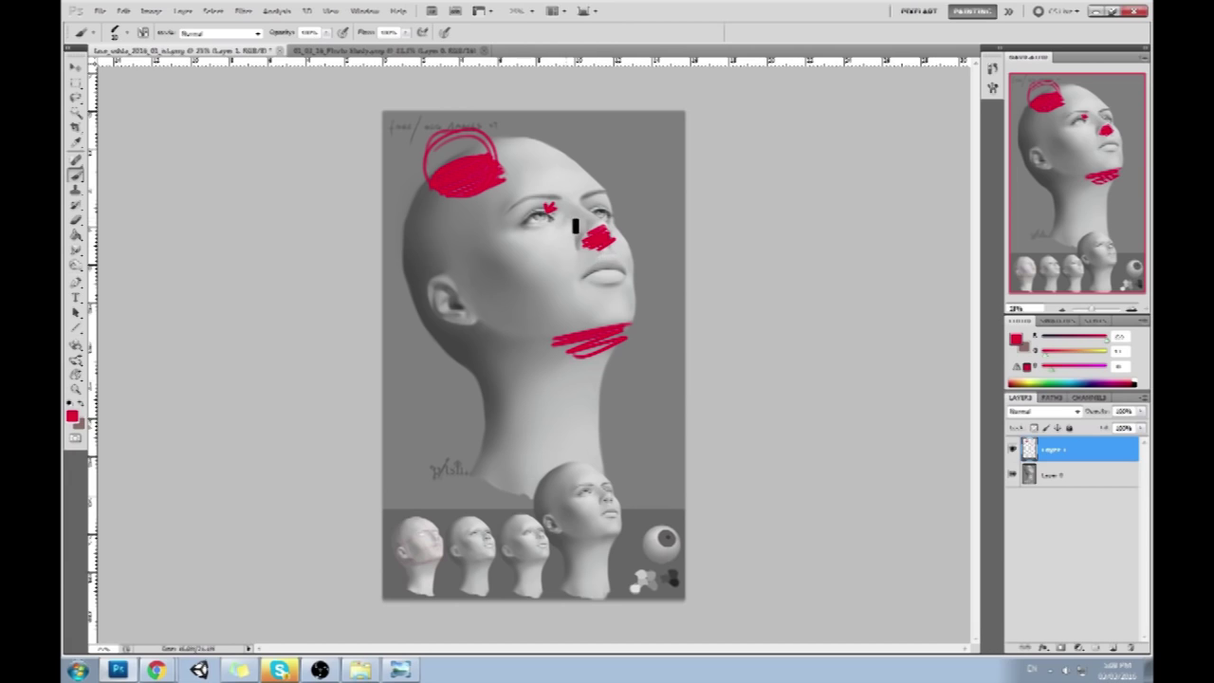
pyautogui.moveTo(529, 229); pyautogui.dragTo(554, 228)
# Undo all the red marks on the head, nose, eye and chin
pyautogui.hotkey('ctrl', 'alt', 'z')
pyautogui.hotkey('ctrl', 'alt', 'z')
pyautogui.hotkey('ctrl', 'alt', 'z')
pyautogui.hotkey('ctrl', 'alt', 'z')
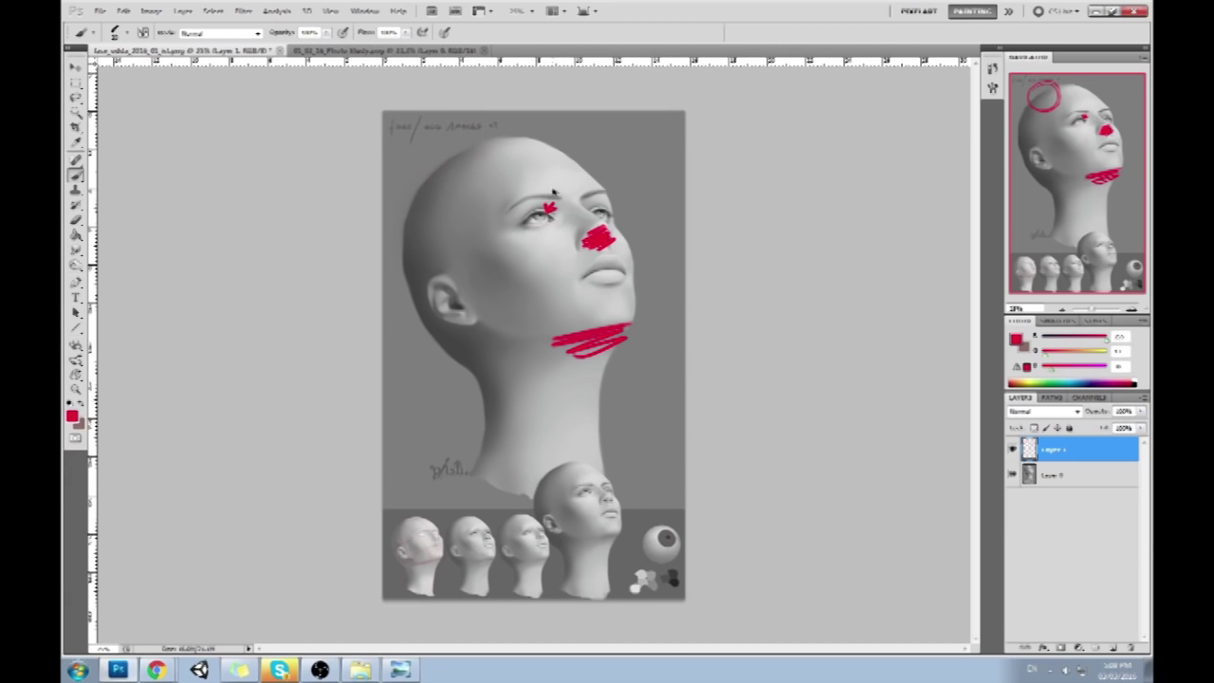
pyautogui.hotkey('ctrl', 'alt', 'z')
# Sketch curved red lines along and below the near eye's lower lid, and undo them
pyautogui.press('z')
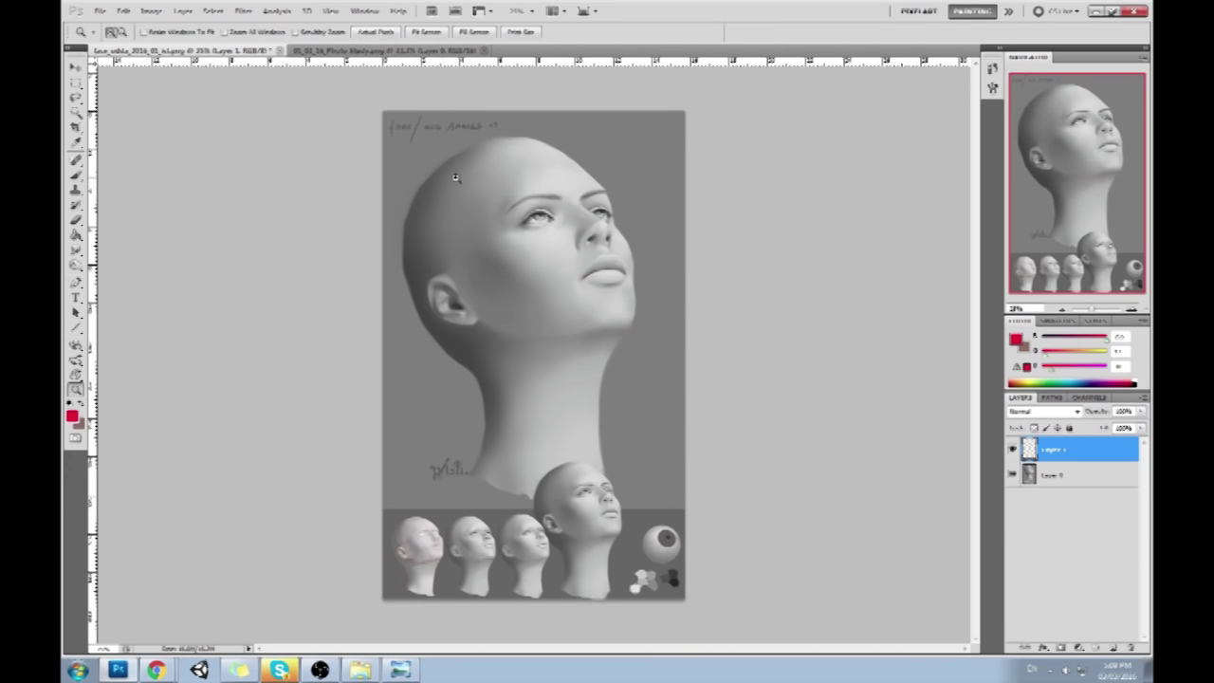
pyautogui.moveTo(458, 179); pyautogui.dragTo(617, 174)
pyautogui.press('b')
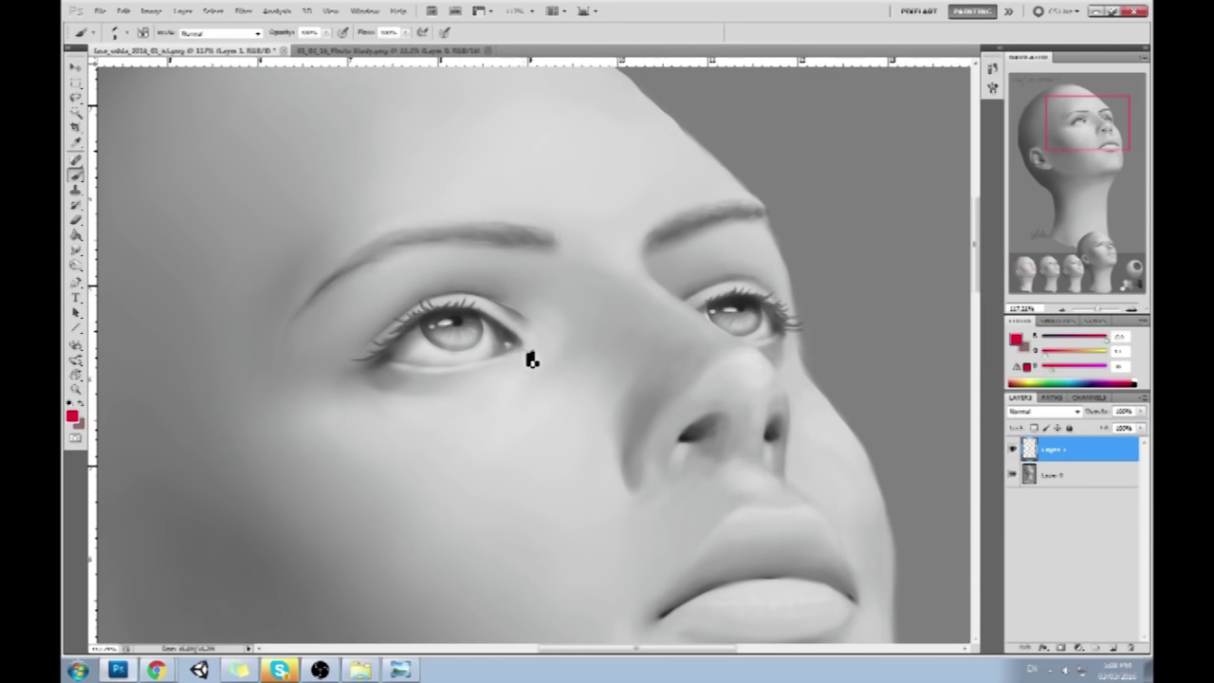
pyautogui.moveTo(524, 352)
pyautogui.mouseDown()
pyautogui.moveTo(410, 368)
pyautogui.moveTo(401, 358)
pyautogui.moveTo(510, 372)
pyautogui.mouseUp()
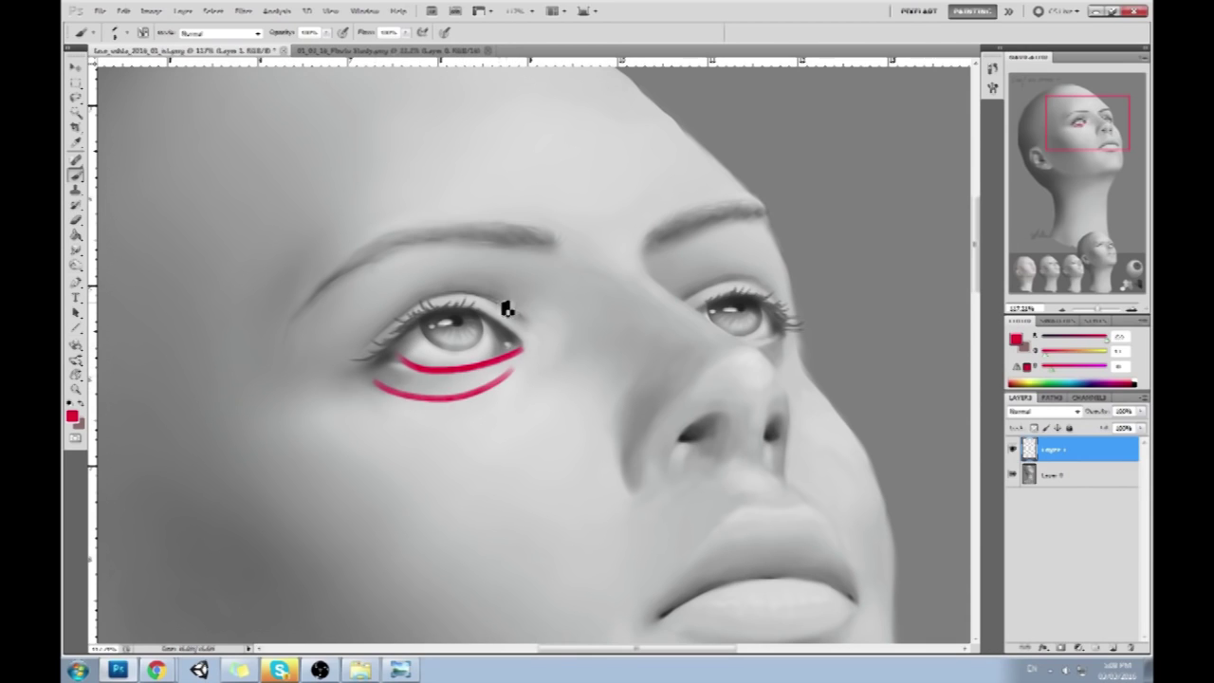
pyautogui.hotkey('ctrl', 'alt', 'z')
pyautogui.moveTo(384, 384); pyautogui.dragTo(523, 374)
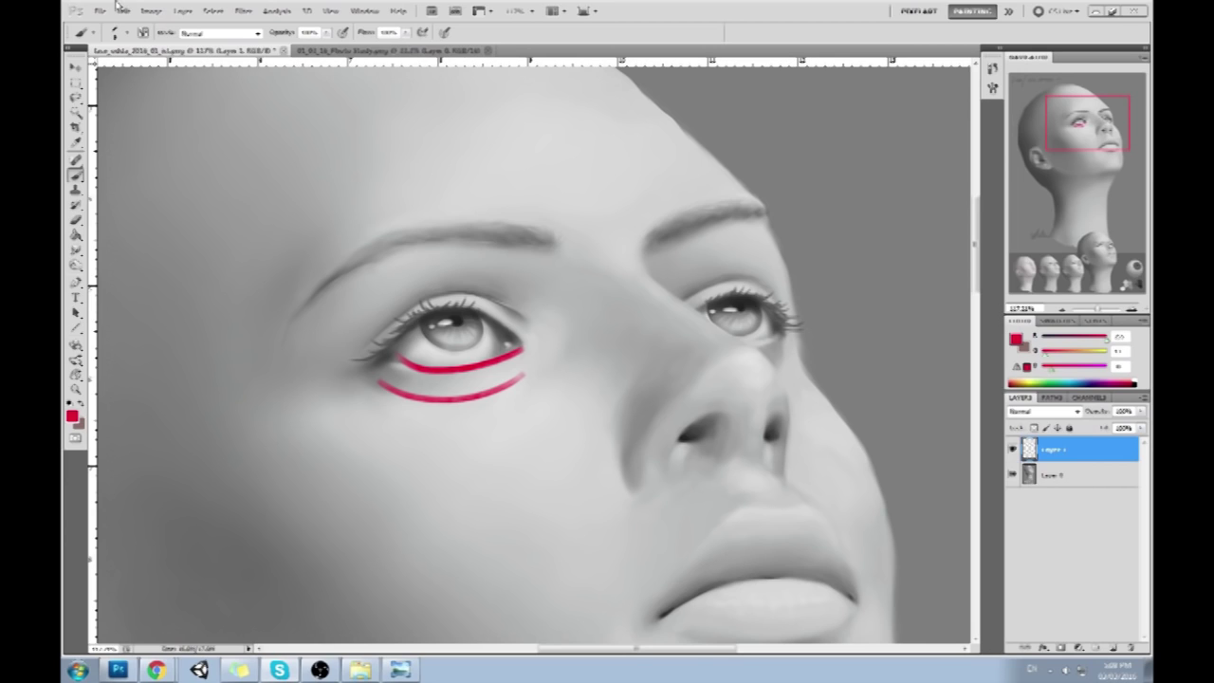
pyautogui.hotkey('ctrl', 'alt', 'z')
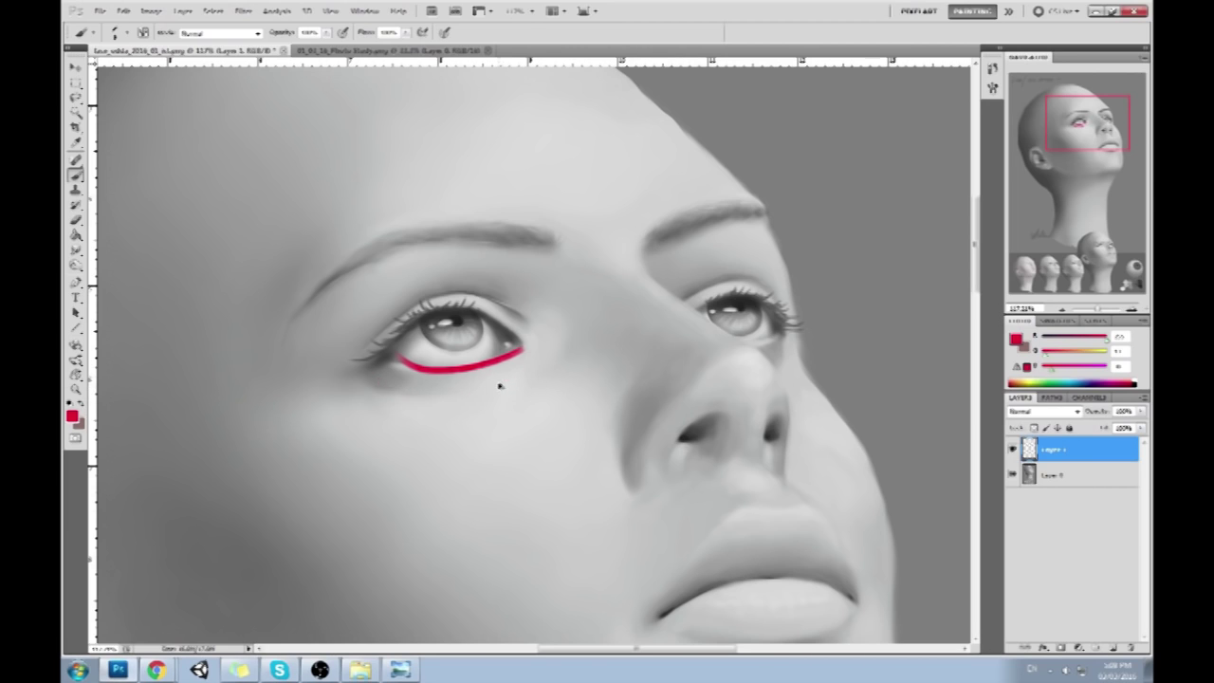
pyautogui.hotkey('ctrl', 'alt', 'z')
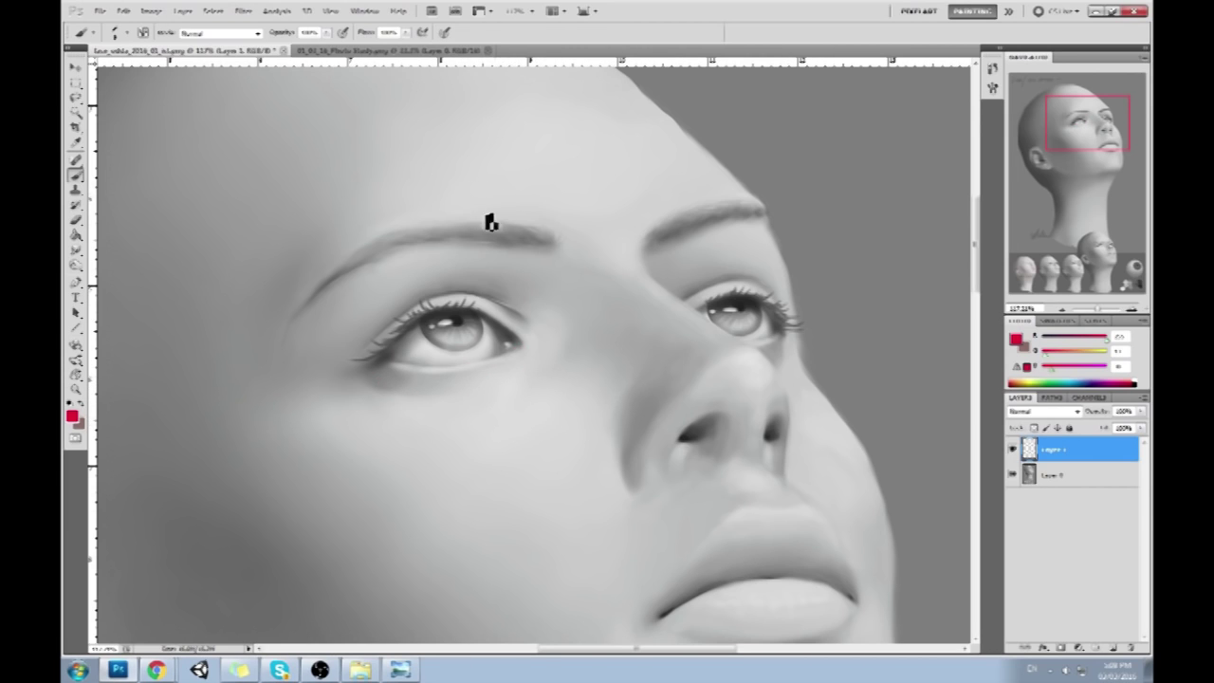
# Trace the upper edge of the near eyebrow in red, and undo the strokes
pyautogui.moveTo(574, 226); pyautogui.dragTo(406, 224)
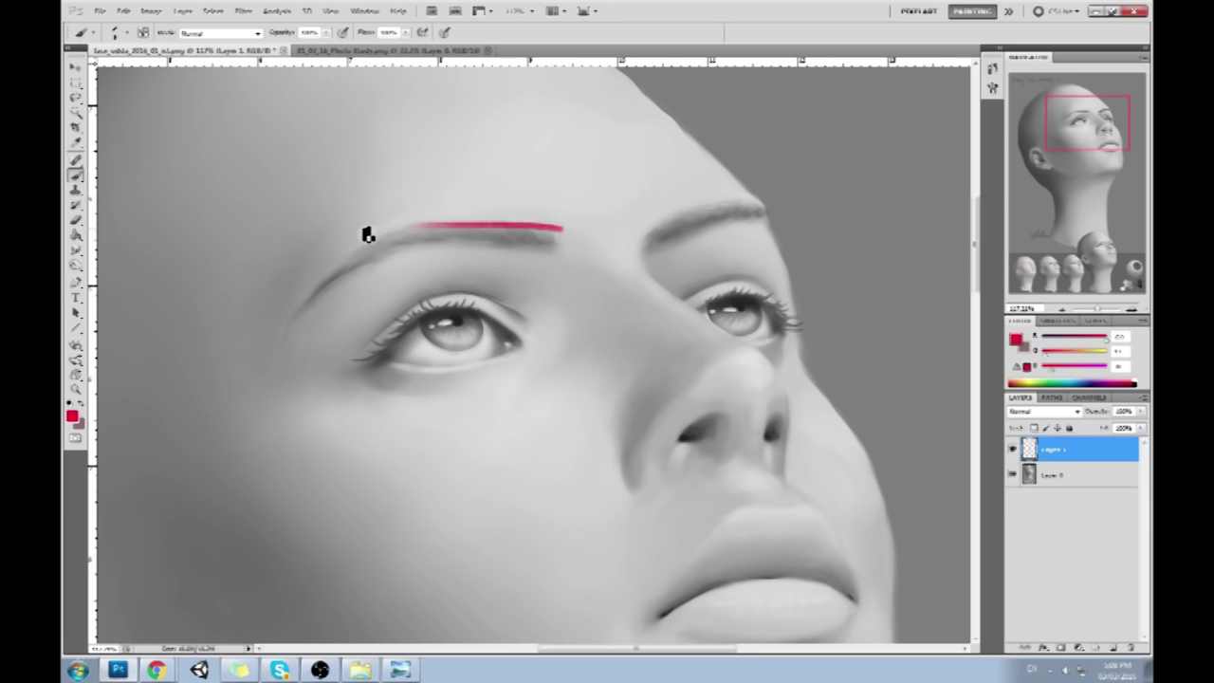
pyautogui.hotkey('ctrl', 'alt', 'z')
pyautogui.moveTo(567, 216)
pyautogui.mouseDown()
pyautogui.moveTo(244, 314)
pyautogui.moveTo(522, 237)
pyautogui.mouseUp()
pyautogui.hotkey('ctrl', 'alt', 'z')
pyautogui.hotkey('ctrl', '0')
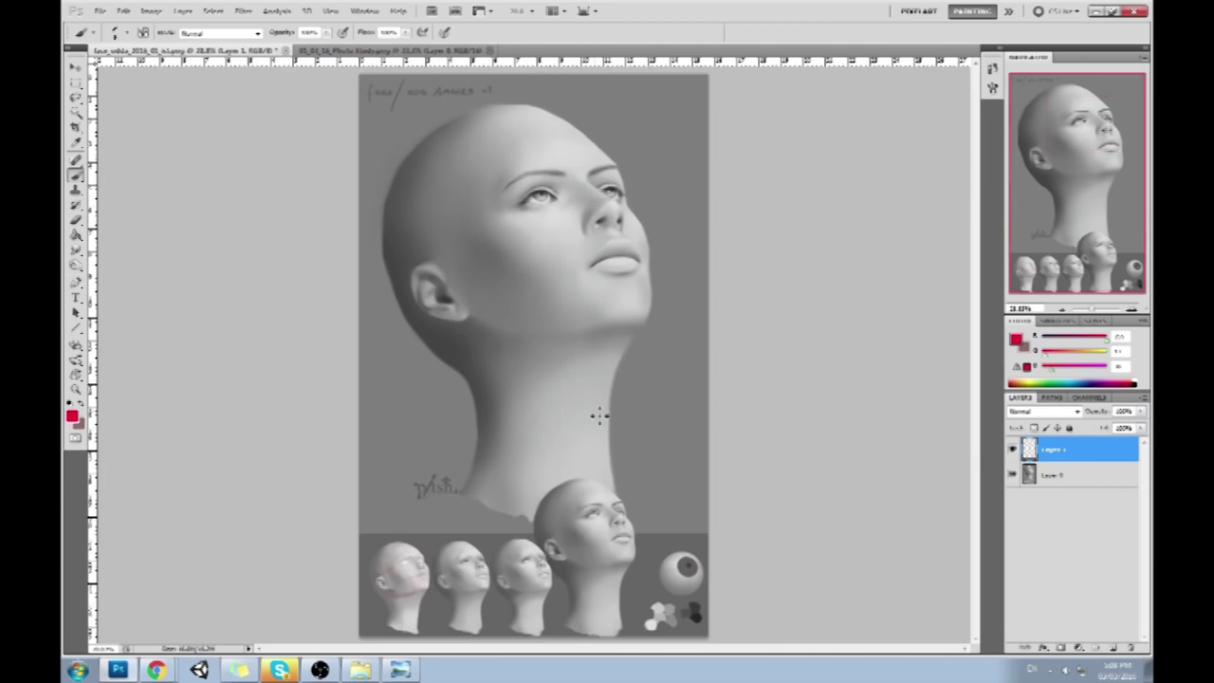
# Review the box and oval head perspective diagrams in the reference image, and return to the portrait in Photoshop
pyautogui.click(399, 670)
pyautogui.moveTo(758, 398); pyautogui.dragTo(185, 342)
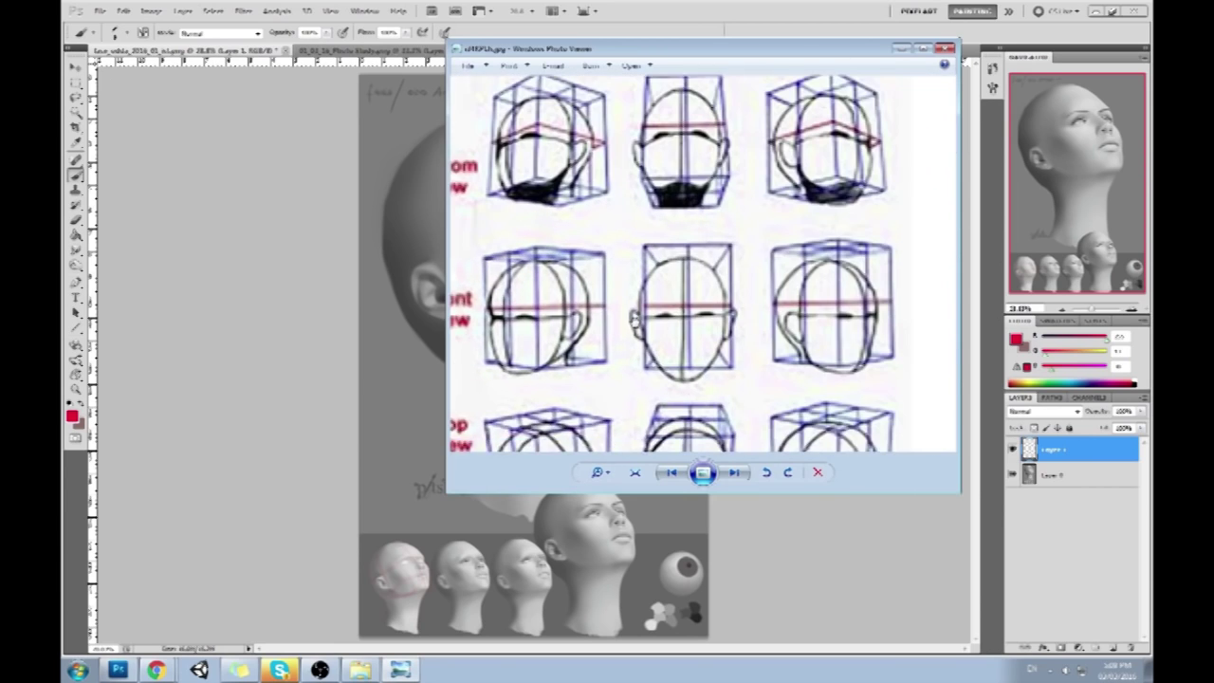
pyautogui.moveTo(672, 258); pyautogui.dragTo(660, 271)
pyautogui.moveTo(727, 252); pyautogui.dragTo(715, 272)
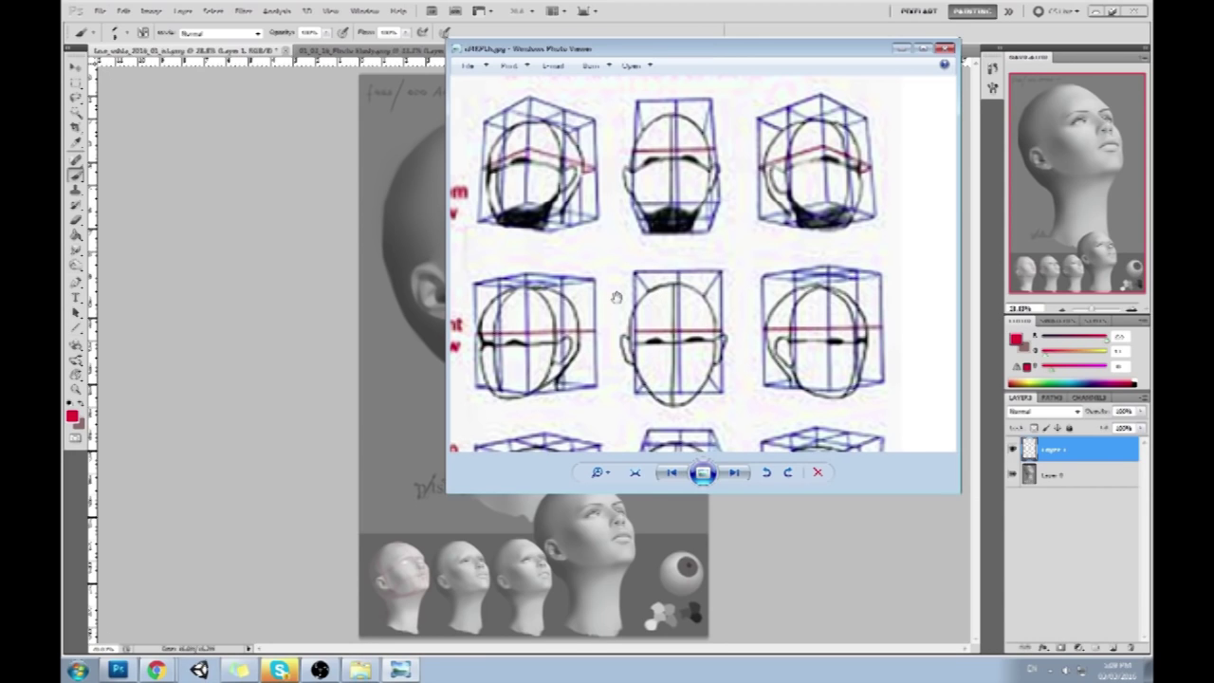
pyautogui.click(901, 49)
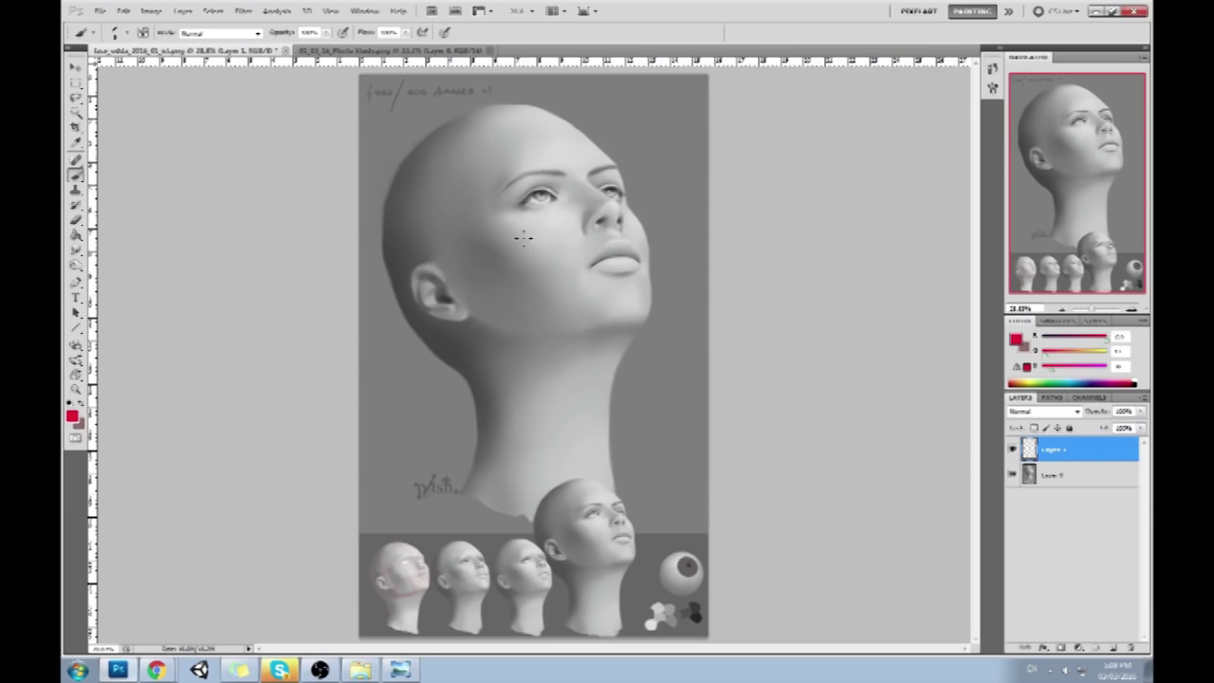
pyautogui.keyDown('shift'); pyautogui.click(637, 196); pyautogui.keyUp('shift')
pyautogui.moveTo(670, 228); pyautogui.dragTo(520, 237)
pyautogui.hotkey('ctrl', 'alt', 'z')
pyautogui.hotkey('ctrl', 'alt', 'z')
pyautogui.moveTo(634, 205)
pyautogui.mouseDown()
pyautogui.moveTo(614, 197)
pyautogui.moveTo(433, 270)
pyautogui.moveTo(634, 201)
pyautogui.mouseUp()
pyautogui.hotkey('ctrl', 'z')
# Draw a curved red centre line from the crown over the forehead and nose to the chin, redoing it until it fits
pyautogui.hotkey('ctrl', 'z')
pyautogui.moveTo(515, 107); pyautogui.dragTo(631, 275)
pyautogui.hotkey('ctrl', 'z')
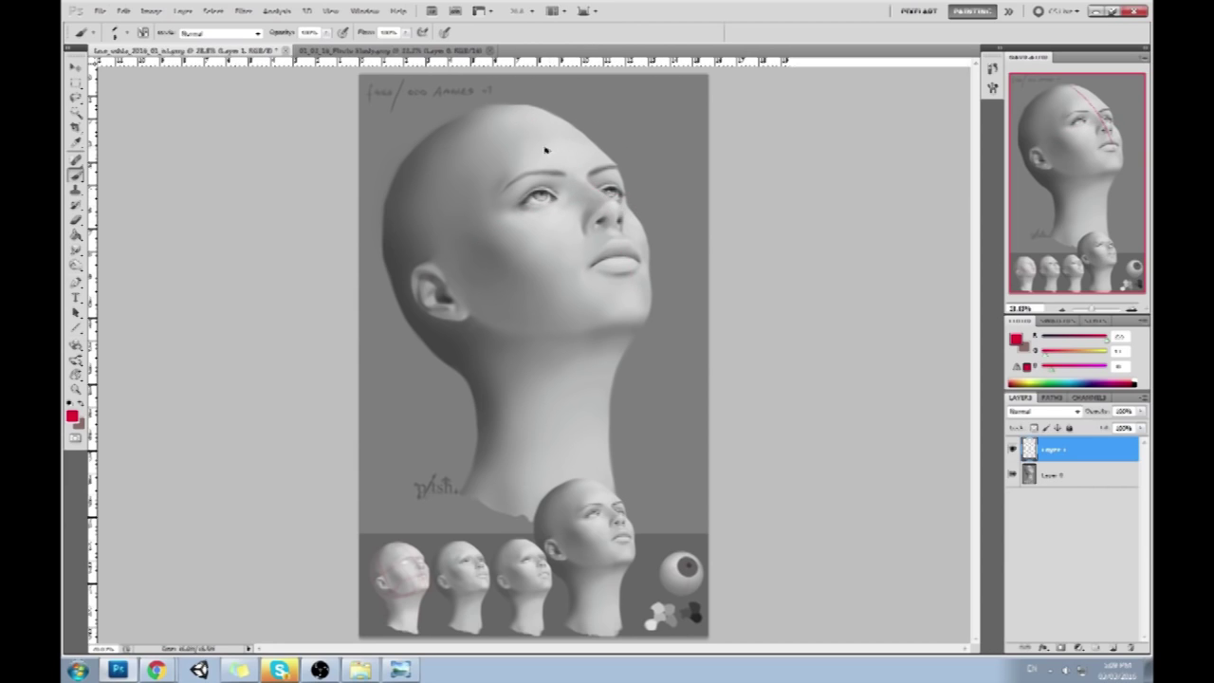
pyautogui.moveTo(508, 107); pyautogui.dragTo(650, 259)
pyautogui.hotkey('ctrl', 'z')
pyautogui.moveTo(518, 105); pyautogui.dragTo(663, 304)
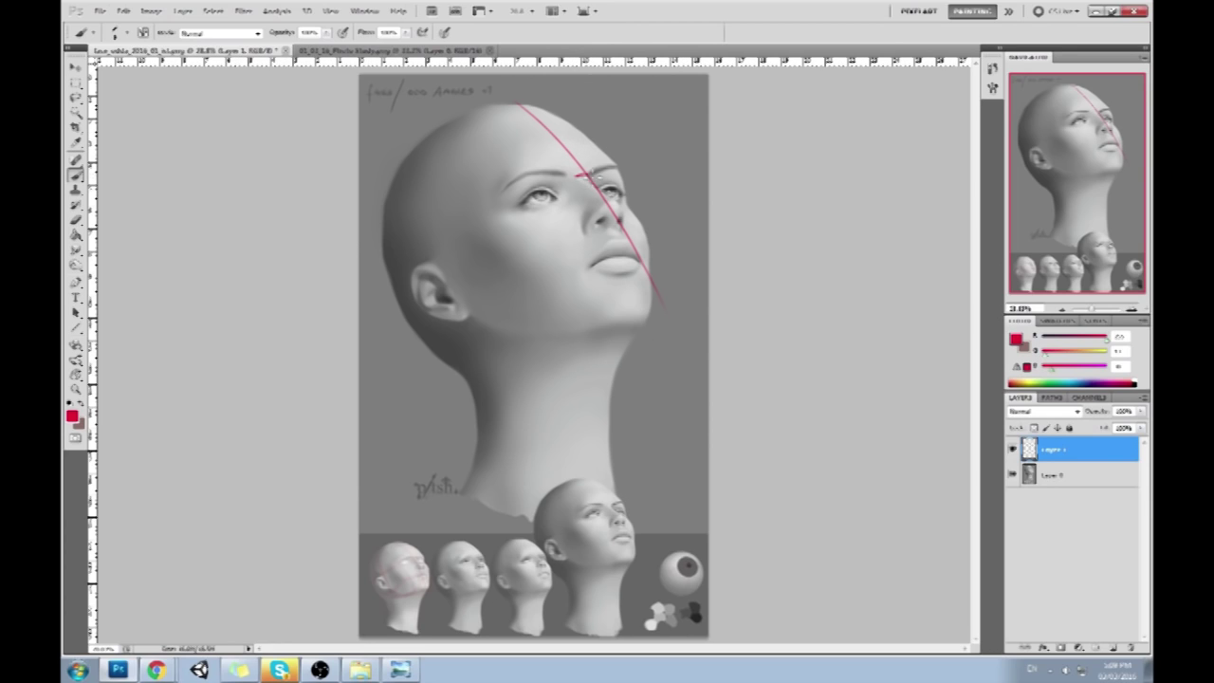
# Sketch a curved red guide line through both eyes and add lashes to the near eye, undoing misplaced strokes
pyautogui.hotkey('ctrl', 'z')
pyautogui.hotkey('ctrl', 'z')
pyautogui.hotkey('ctrl', 'z')
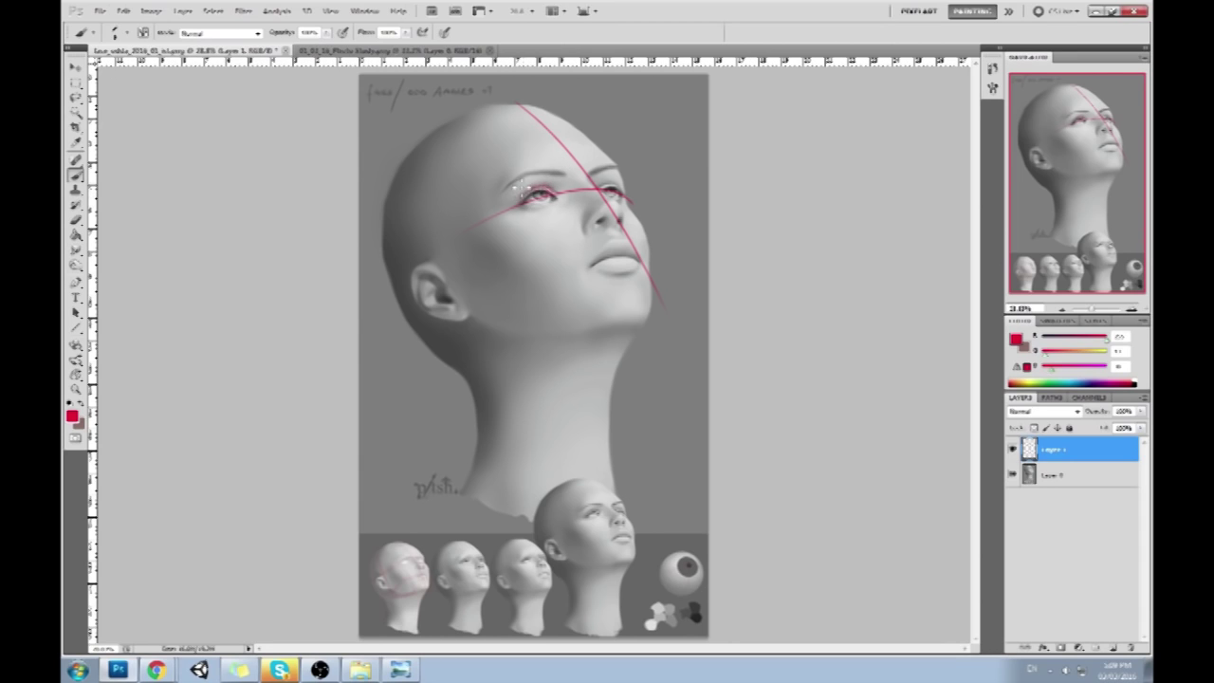
# Draw a red box interior in one-point perspective in the empty background above and beside the forehead
pyautogui.press('z')
pyautogui.moveTo(657, 328); pyautogui.dragTo(657, 328)
pyautogui.press('b')
pyautogui.moveTo(737, 197)
pyautogui.mouseDown()
pyautogui.moveTo(541, 433)
pyautogui.moveTo(562, 418)
pyautogui.mouseUp()
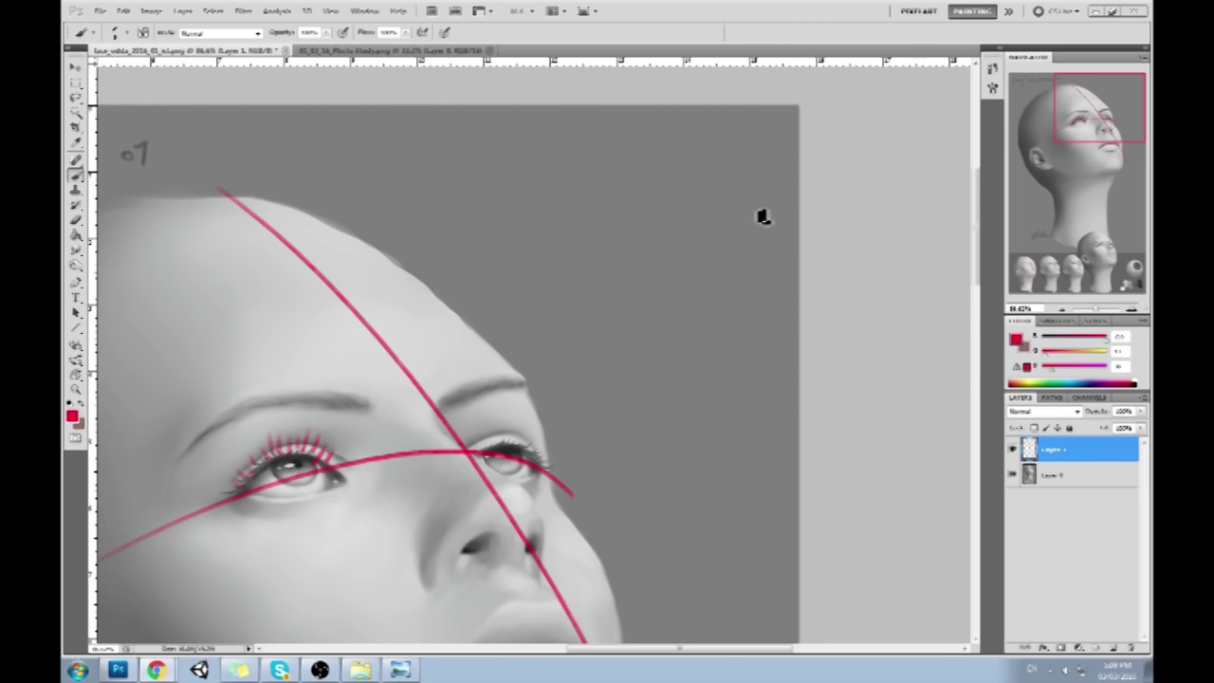
pyautogui.moveTo(465, 308)
pyautogui.mouseDown()
pyautogui.moveTo(482, 155)
pyautogui.moveTo(674, 144)
pyautogui.moveTo(666, 248)
pyautogui.mouseUp()
pyautogui.moveTo(672, 291)
pyautogui.mouseDown()
pyautogui.moveTo(626, 325)
pyautogui.moveTo(477, 314)
pyautogui.moveTo(559, 195)
pyautogui.moveTo(513, 237)
pyautogui.mouseUp()
pyautogui.moveTo(471, 136)
pyautogui.mouseDown()
pyautogui.moveTo(533, 202)
pyautogui.moveTo(607, 195)
pyautogui.mouseUp()
pyautogui.moveTo(675, 134)
pyautogui.mouseDown()
pyautogui.moveTo(625, 191)
pyautogui.moveTo(614, 274)
pyautogui.moveTo(506, 277)
pyautogui.mouseUp()
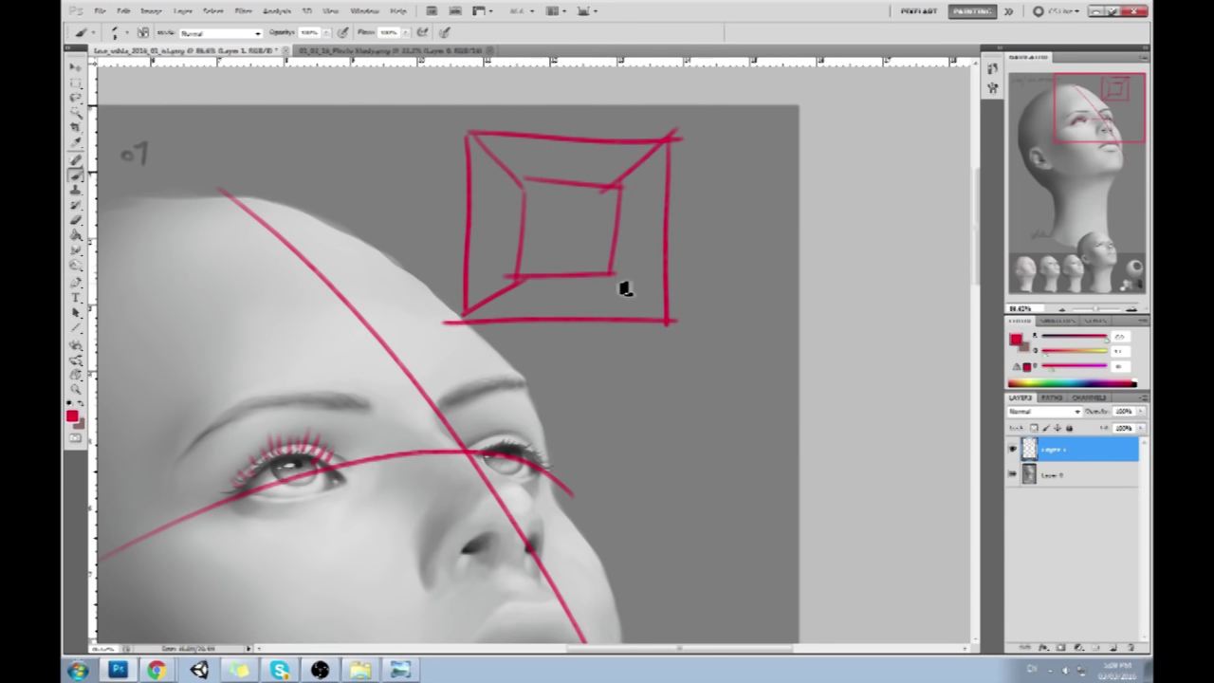
pyautogui.moveTo(615, 276); pyautogui.dragTo(674, 325)
# Draw a large and a small overlapping square inside the perspective box, with an arrow pointing at them
pyautogui.moveTo(611, 212)
pyautogui.mouseDown()
pyautogui.moveTo(537, 246)
pyautogui.moveTo(578, 242)
pyautogui.mouseUp()
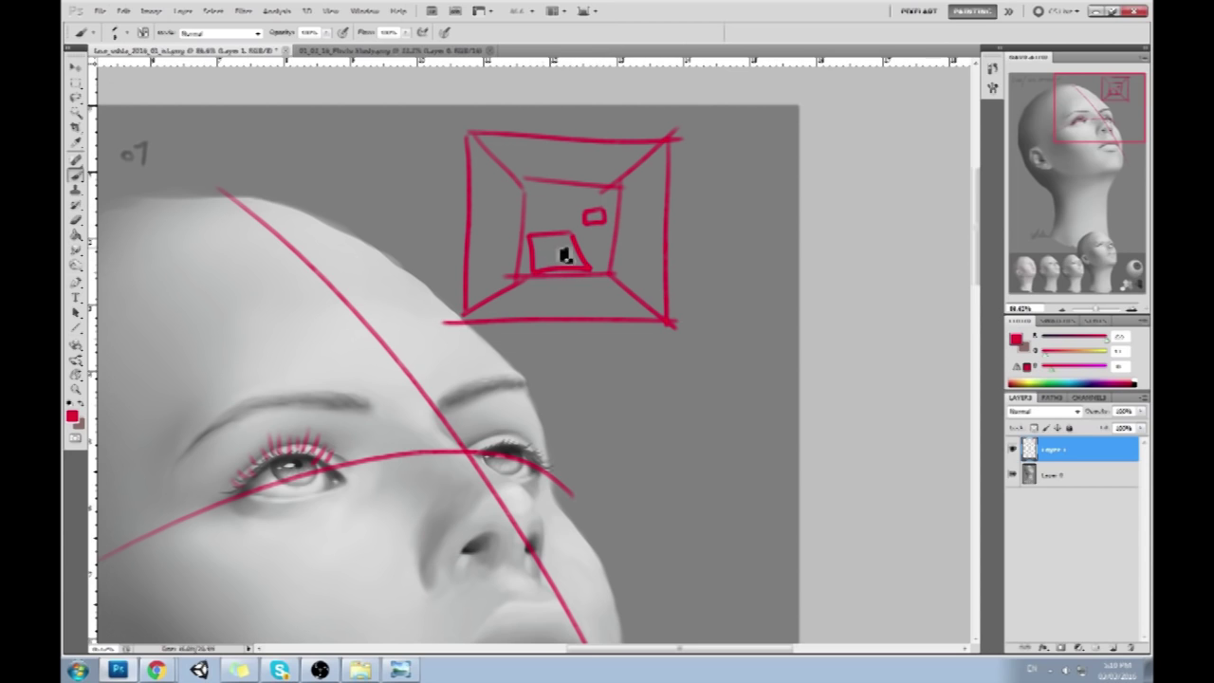
pyautogui.hotkey('ctrl', 'z')
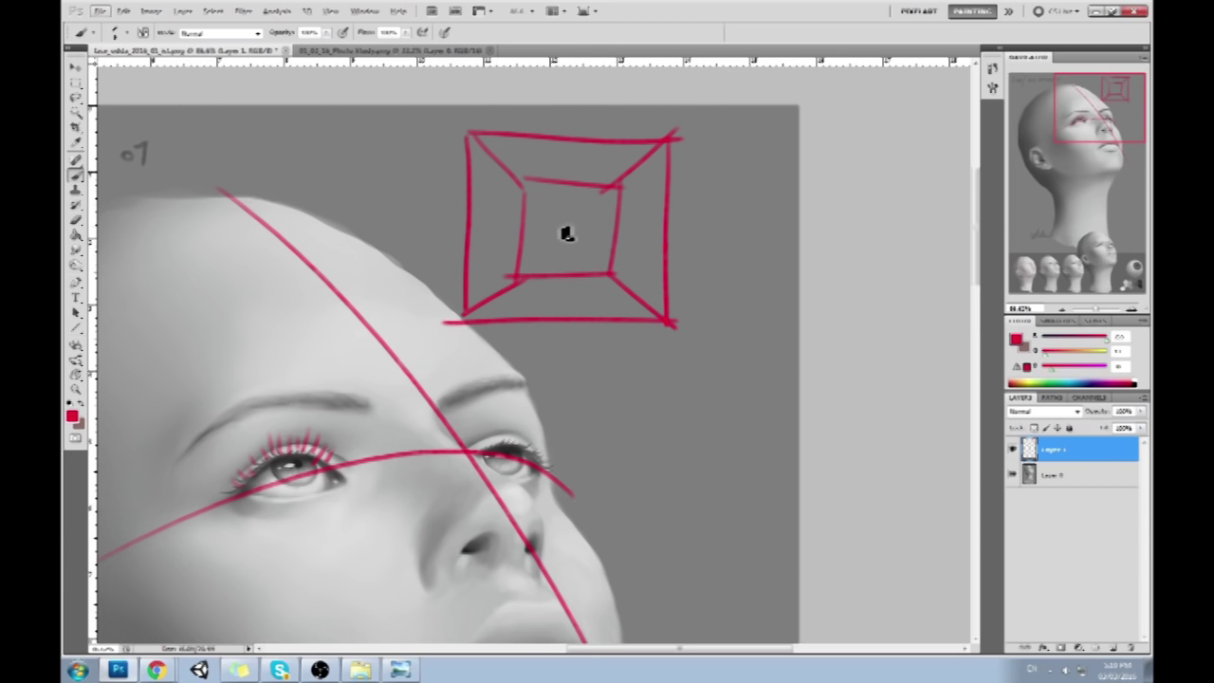
pyautogui.moveTo(566, 234)
pyautogui.mouseDown()
pyautogui.moveTo(538, 282)
pyautogui.moveTo(601, 278)
pyautogui.moveTo(580, 237)
pyautogui.moveTo(604, 218)
pyautogui.moveTo(608, 245)
pyautogui.mouseUp()
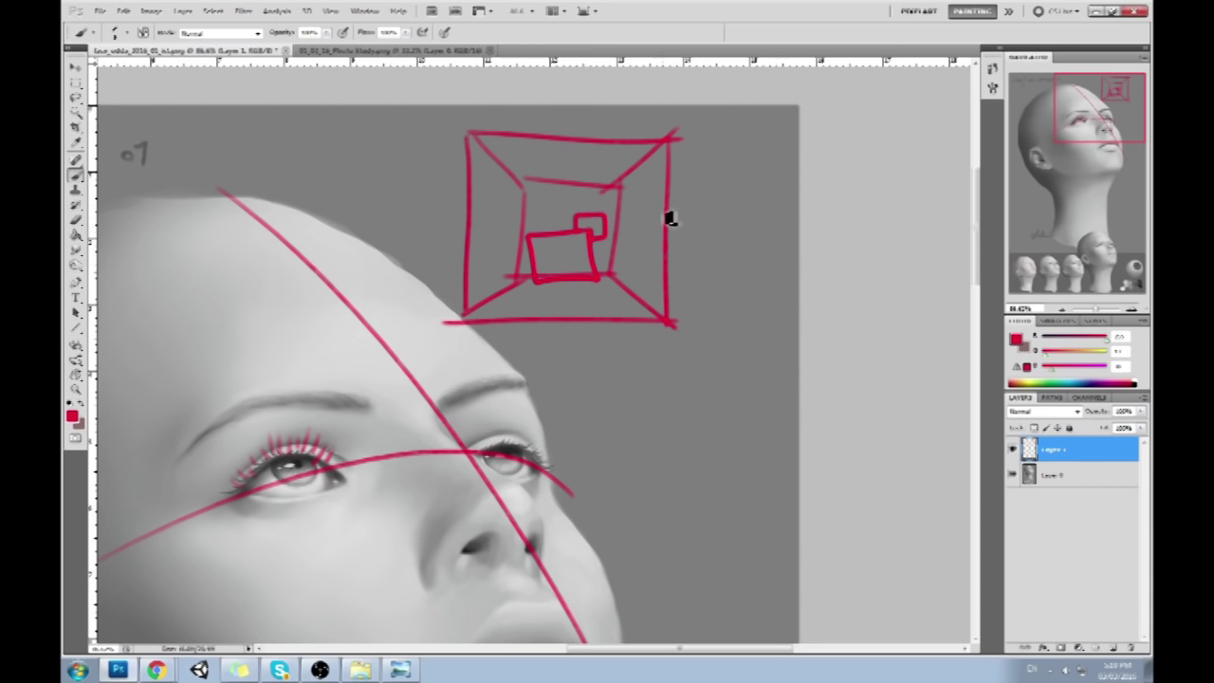
pyautogui.moveTo(723, 223)
pyautogui.mouseDown()
pyautogui.moveTo(607, 244)
pyautogui.moveTo(664, 250)
pyautogui.mouseUp()
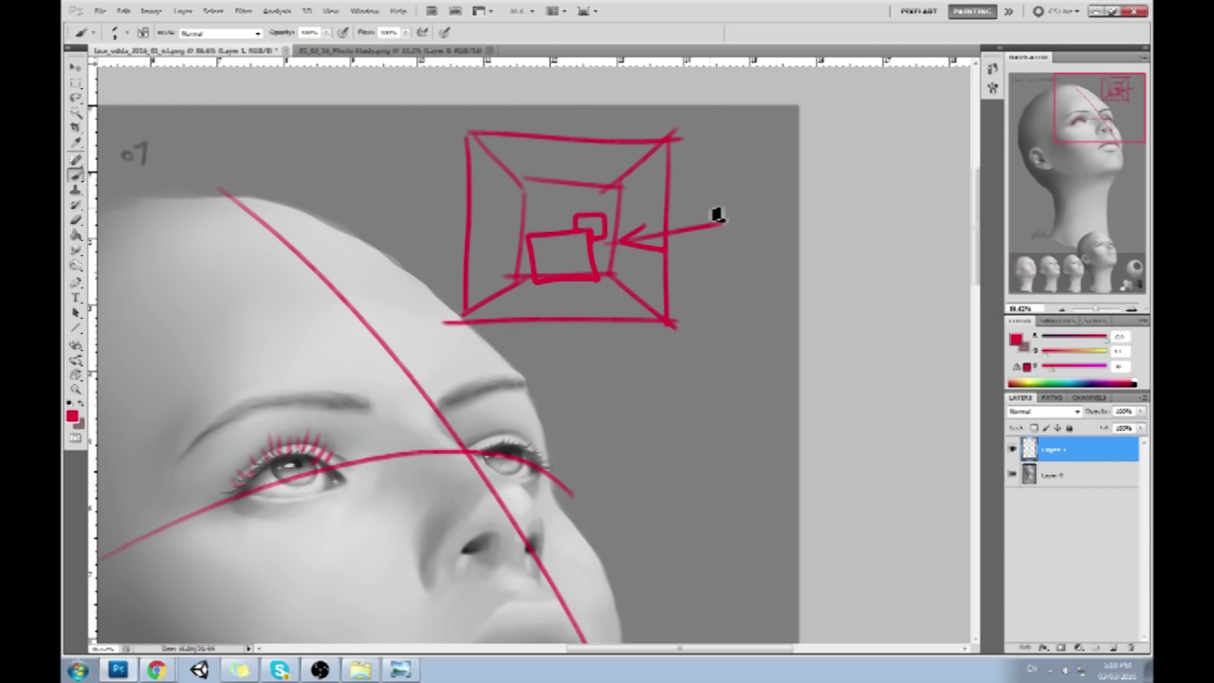
# Sketch a red almond-shaped eye with lashes at its outer corner beside the face, undoing misplaced strokes
pyautogui.moveTo(457, 444); pyautogui.dragTo(575, 360)
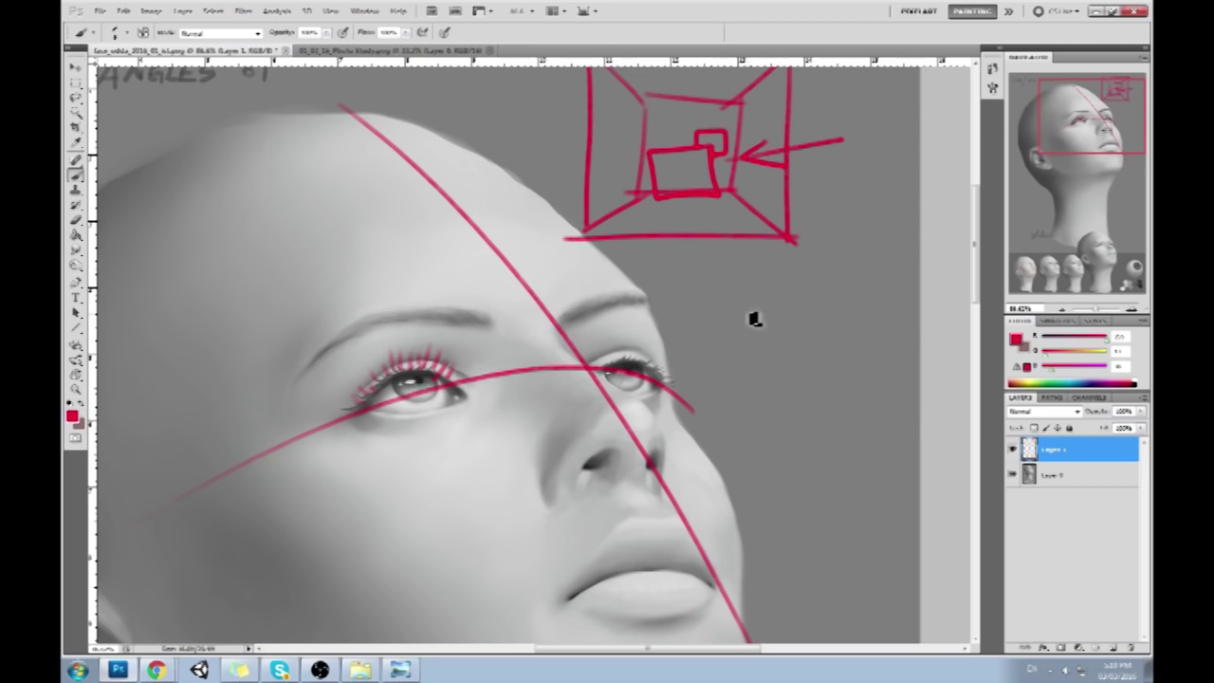
pyautogui.moveTo(738, 334)
pyautogui.mouseDown()
pyautogui.moveTo(852, 341)
pyautogui.moveTo(747, 350)
pyautogui.moveTo(816, 367)
pyautogui.moveTo(816, 321)
pyautogui.moveTo(857, 337)
pyautogui.mouseUp()
pyautogui.moveTo(812, 309)
pyautogui.mouseDown()
pyautogui.moveTo(834, 322)
pyautogui.moveTo(892, 316)
pyautogui.moveTo(835, 296)
pyautogui.moveTo(786, 339)
pyautogui.mouseUp()
pyautogui.hotkey('ctrl', 'z')
pyautogui.moveTo(776, 251)
pyautogui.mouseDown()
pyautogui.moveTo(773, 353)
pyautogui.moveTo(813, 317)
pyautogui.mouseUp()
pyautogui.hotkey('ctrl', 'z')
pyautogui.hotkey('ctrl', 'z')
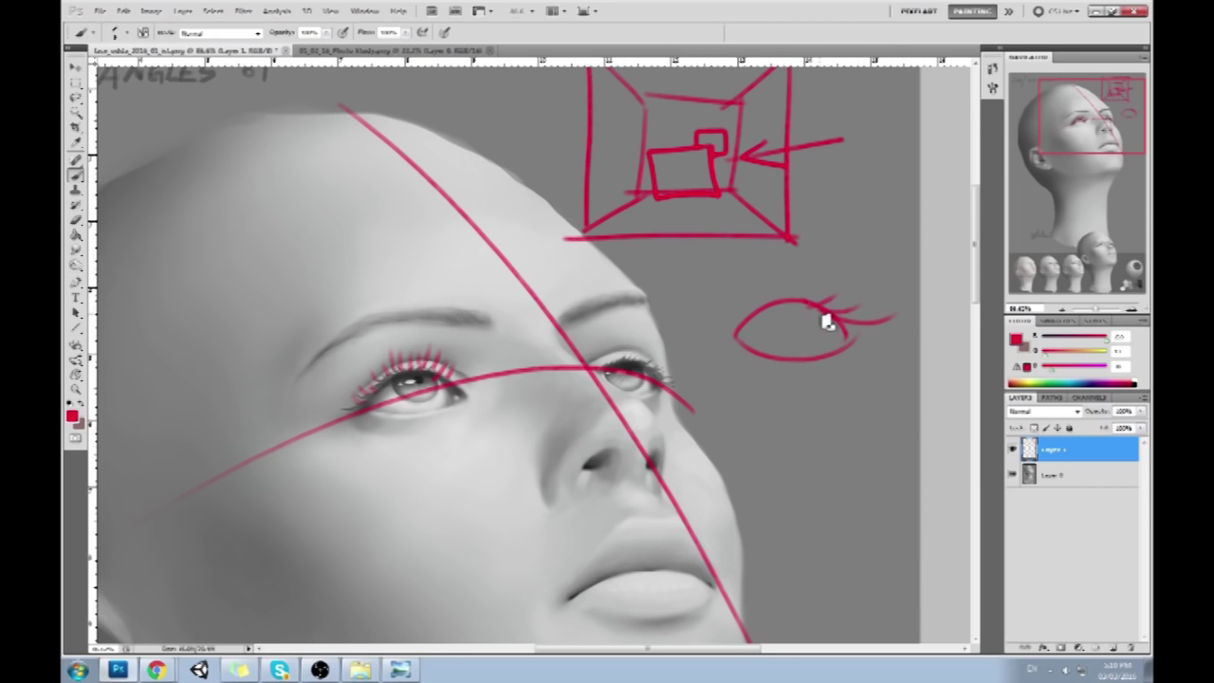
# Scribble heavily over the area above the sketched eye, and undo the scribble
pyautogui.moveTo(848, 249)
pyautogui.mouseDown()
pyautogui.moveTo(832, 293)
pyautogui.moveTo(824, 203)
pyautogui.moveTo(697, 313)
pyautogui.moveTo(746, 250)
pyautogui.mouseUp()
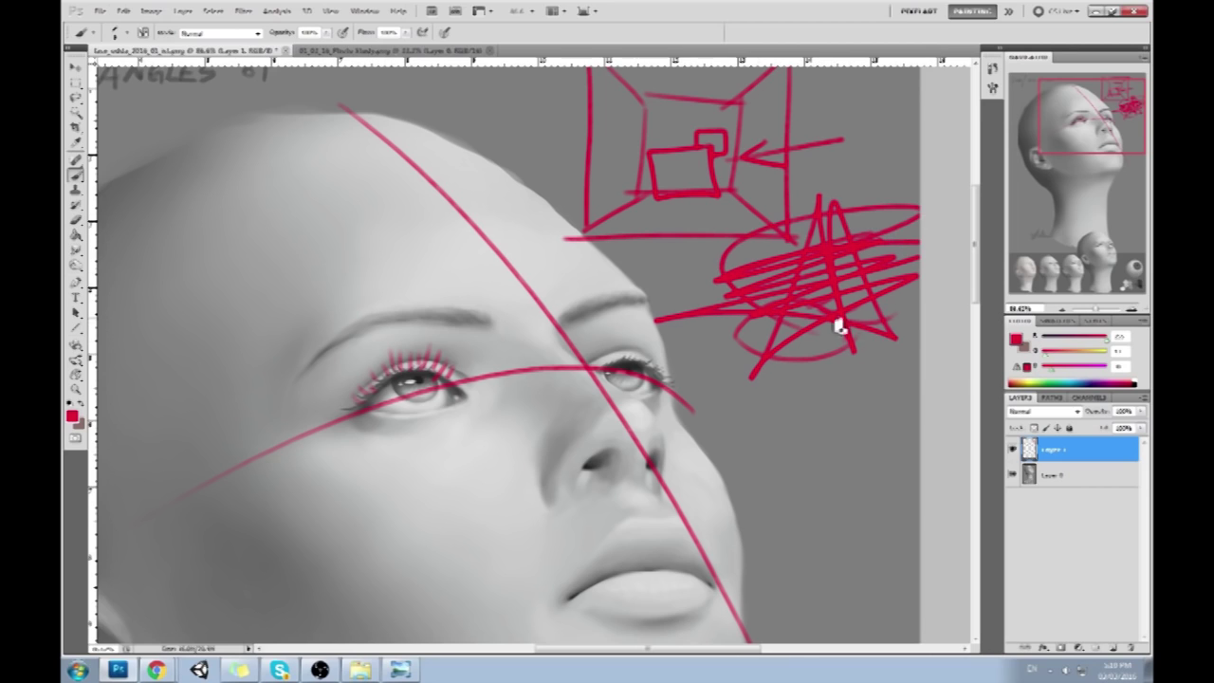
pyautogui.hotkey('ctrl', 'alt', 'z')
pyautogui.hotkey('ctrl', 'alt', 'z')
# Add short lashes along the upper lid of the sketched eye, undoing the extra stroke across it
pyautogui.moveTo(811, 305)
pyautogui.mouseDown()
pyautogui.moveTo(829, 292)
pyautogui.moveTo(786, 312)
pyautogui.mouseUp()
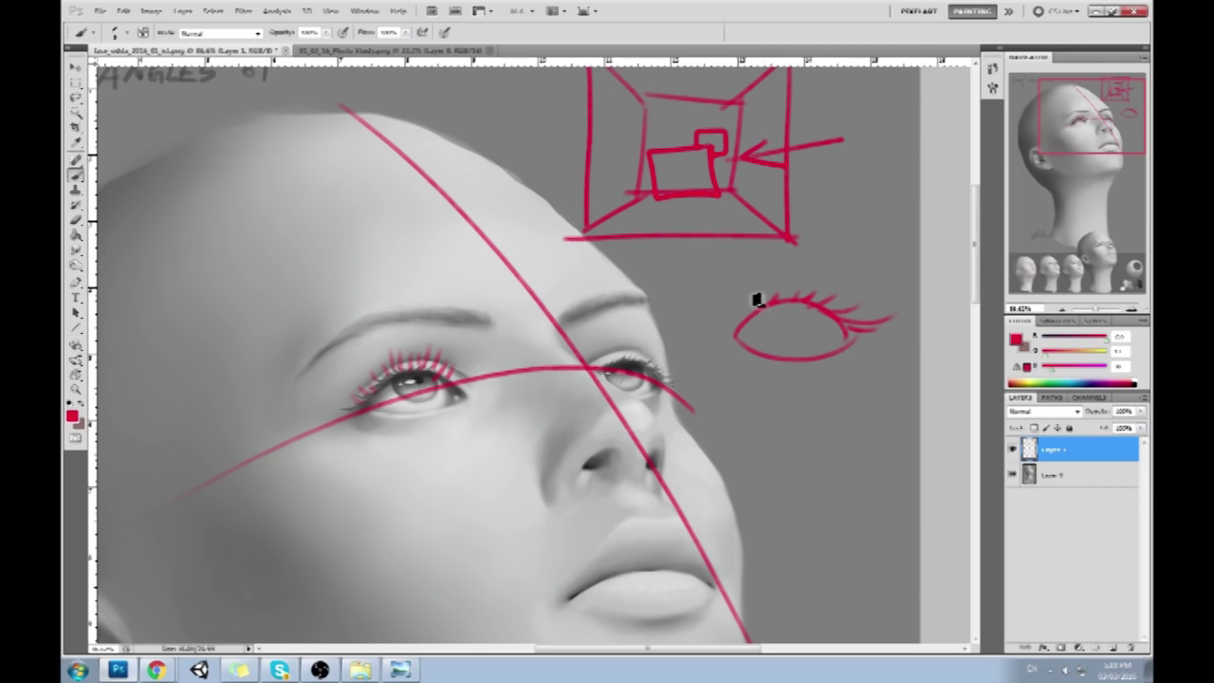
pyautogui.moveTo(742, 292); pyautogui.dragTo(888, 292)
pyautogui.hotkey('ctrl', 'z')
# Sketch a side-view eye with iris and lash above the front-view eye, and draw an arrow to its lashes
pyautogui.moveTo(859, 177)
pyautogui.mouseDown()
pyautogui.moveTo(818, 240)
pyautogui.moveTo(831, 228)
pyautogui.moveTo(899, 233)
pyautogui.moveTo(876, 193)
pyautogui.moveTo(859, 237)
pyautogui.mouseUp()
pyautogui.moveTo(861, 182); pyautogui.dragTo(855, 230)
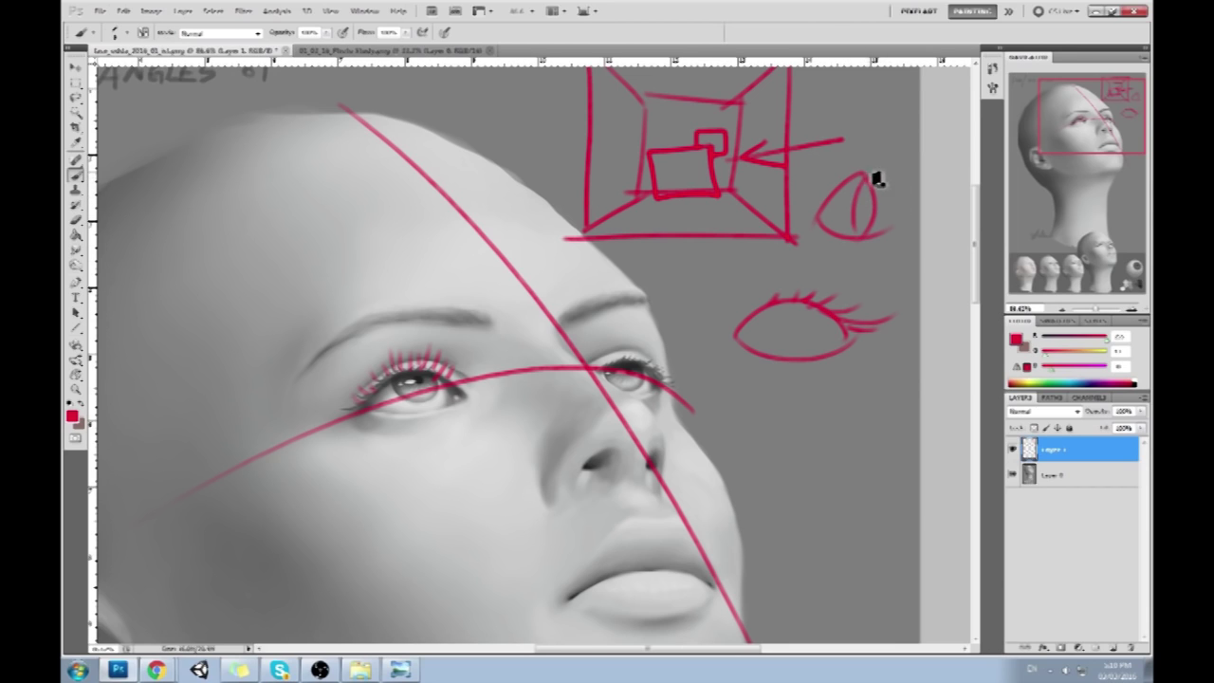
pyautogui.moveTo(859, 182)
pyautogui.mouseDown()
pyautogui.moveTo(906, 196)
pyautogui.moveTo(855, 316)
pyautogui.moveTo(854, 294)
pyautogui.moveTo(888, 306)
pyautogui.mouseUp()
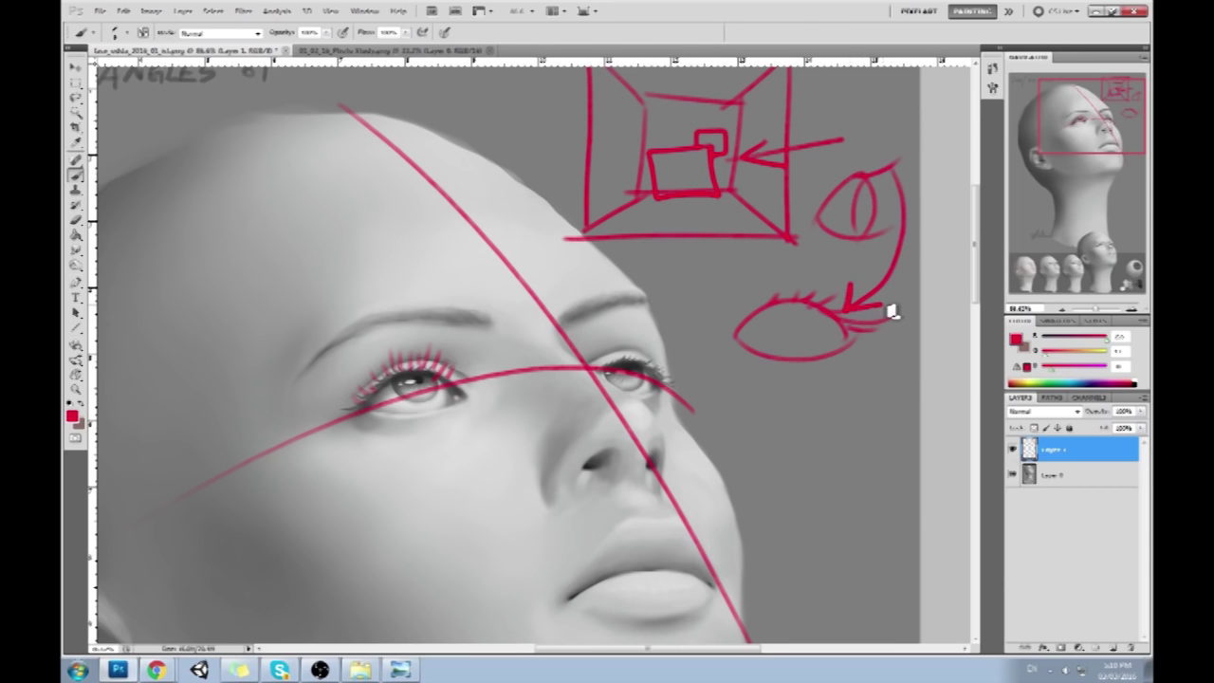
# Undo the arrow to the lashes, and sketch a small eye profile beside the side-view eye, undoing the loop at its lash
pyautogui.hotkey('ctrl', 'alt', 'z')
pyautogui.hotkey('ctrl', 'alt', 'z')
pyautogui.moveTo(880, 157)
pyautogui.mouseDown()
pyautogui.moveTo(898, 179)
pyautogui.moveTo(871, 177)
pyautogui.mouseUp()
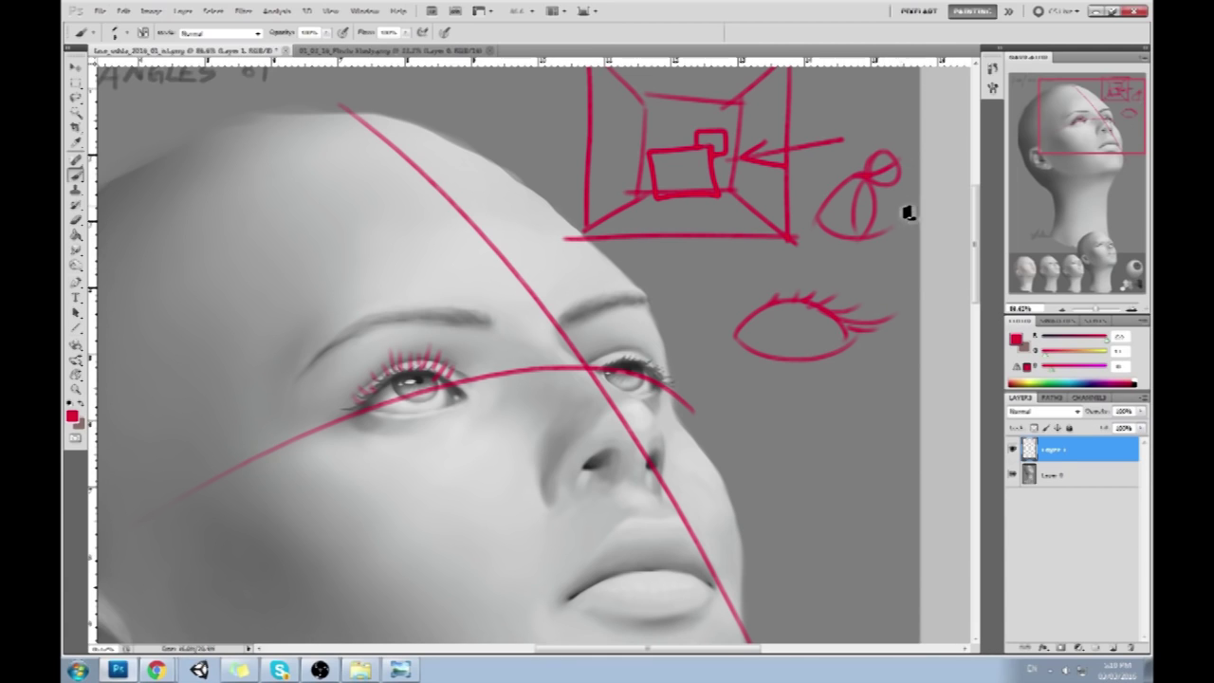
pyautogui.hotkey('ctrl', 'alt', 'z')
pyautogui.moveTo(916, 179)
pyautogui.mouseDown()
pyautogui.moveTo(930, 208)
pyautogui.moveTo(914, 182)
pyautogui.moveTo(901, 233)
pyautogui.mouseUp()
pyautogui.moveTo(901, 143); pyautogui.dragTo(900, 235)
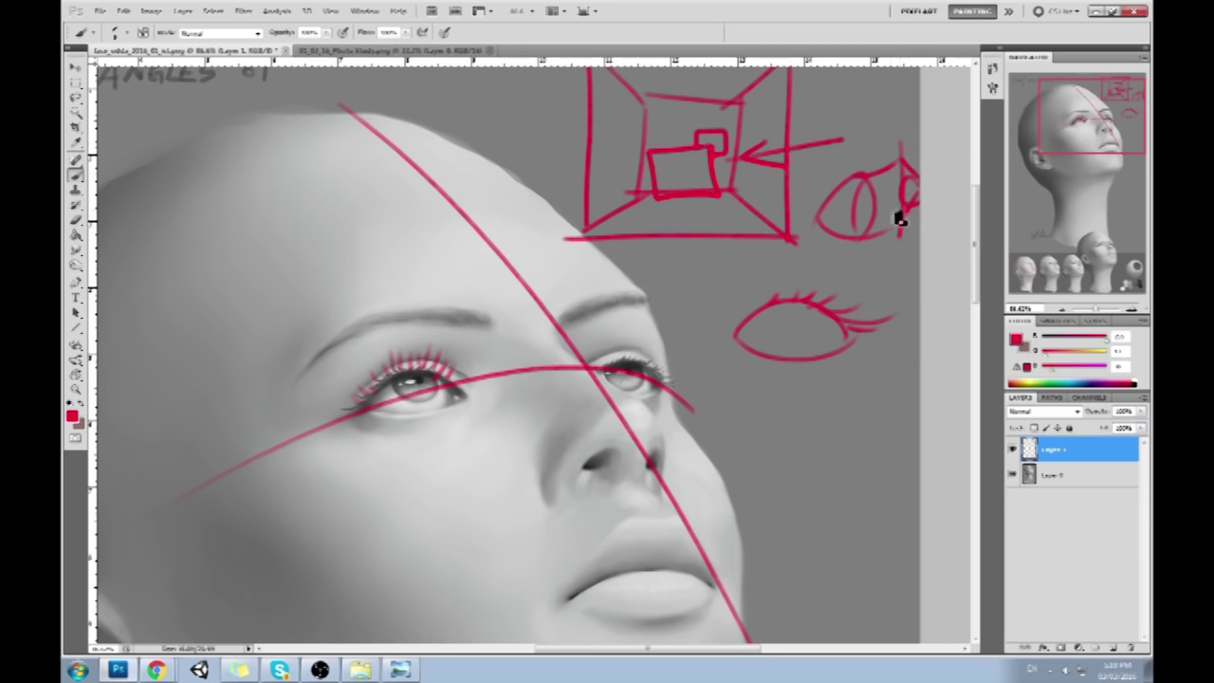
# Draw guide lines around the side-view eye toward the small profile beside it, undoing the misplaced lower strokes
pyautogui.moveTo(857, 177)
pyautogui.mouseDown()
pyautogui.moveTo(923, 183)
pyautogui.moveTo(913, 168)
pyautogui.moveTo(834, 171)
pyautogui.moveTo(868, 287)
pyautogui.moveTo(860, 273)
pyautogui.moveTo(914, 266)
pyautogui.mouseUp()
pyautogui.moveTo(855, 283)
pyautogui.mouseDown()
pyautogui.moveTo(906, 279)
pyautogui.moveTo(891, 264)
pyautogui.mouseUp()
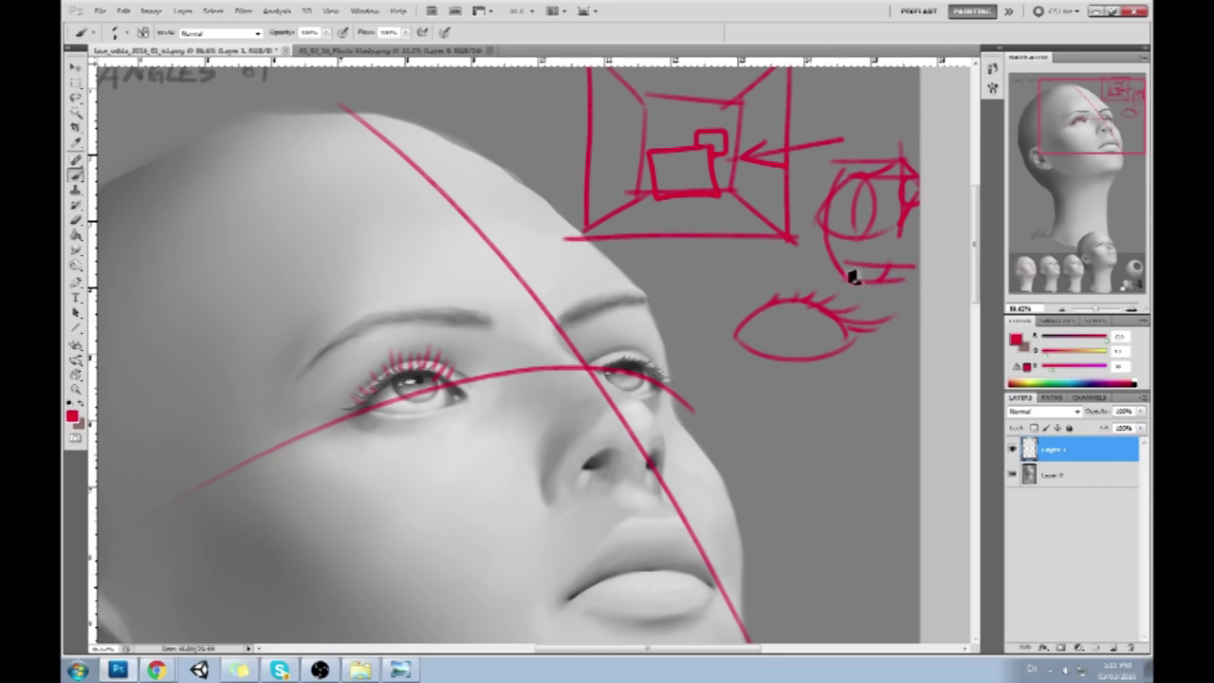
pyautogui.moveTo(804, 302); pyautogui.dragTo(821, 290)
pyautogui.hotkey('ctrl', 'alt', 'z')
pyautogui.hotkey('ctrl', 'alt', 'z')
pyautogui.hotkey('ctrl', 'alt', 'z')
# Draw an arrow up the cheek to the near eye, and circle the nose up to the far eye
pyautogui.moveTo(763, 424); pyautogui.dragTo(787, 258)
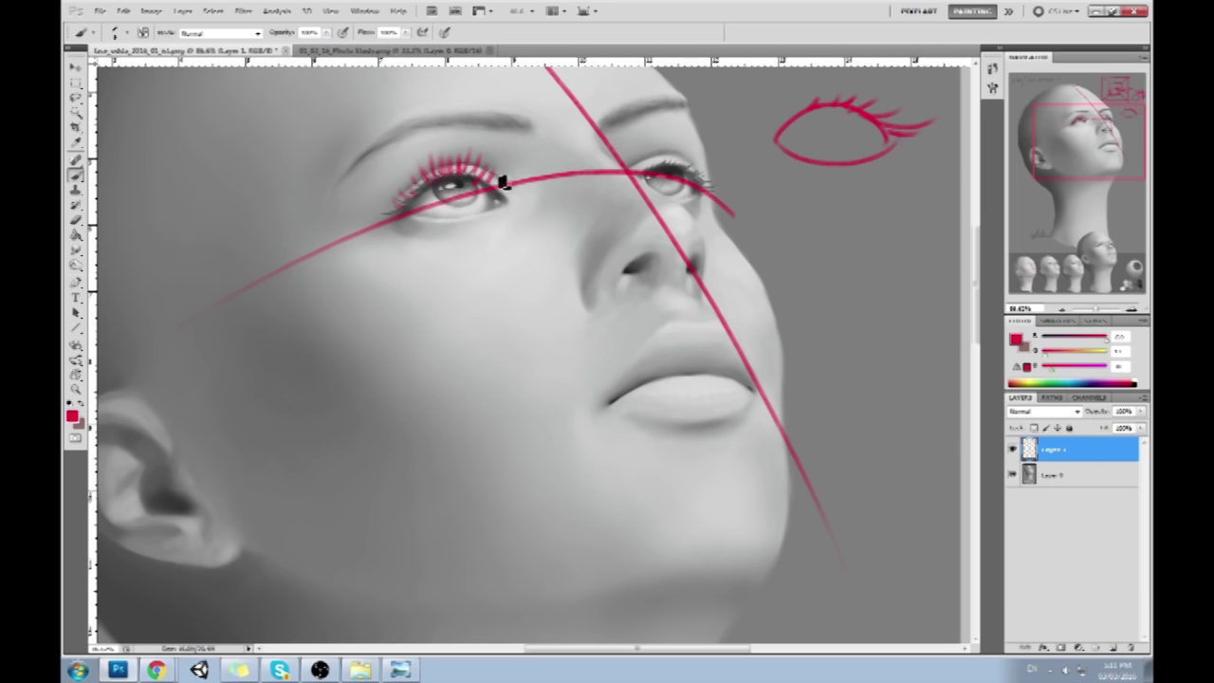
pyautogui.moveTo(451, 178); pyautogui.dragTo(505, 399)
pyautogui.moveTo(436, 206); pyautogui.dragTo(484, 192)
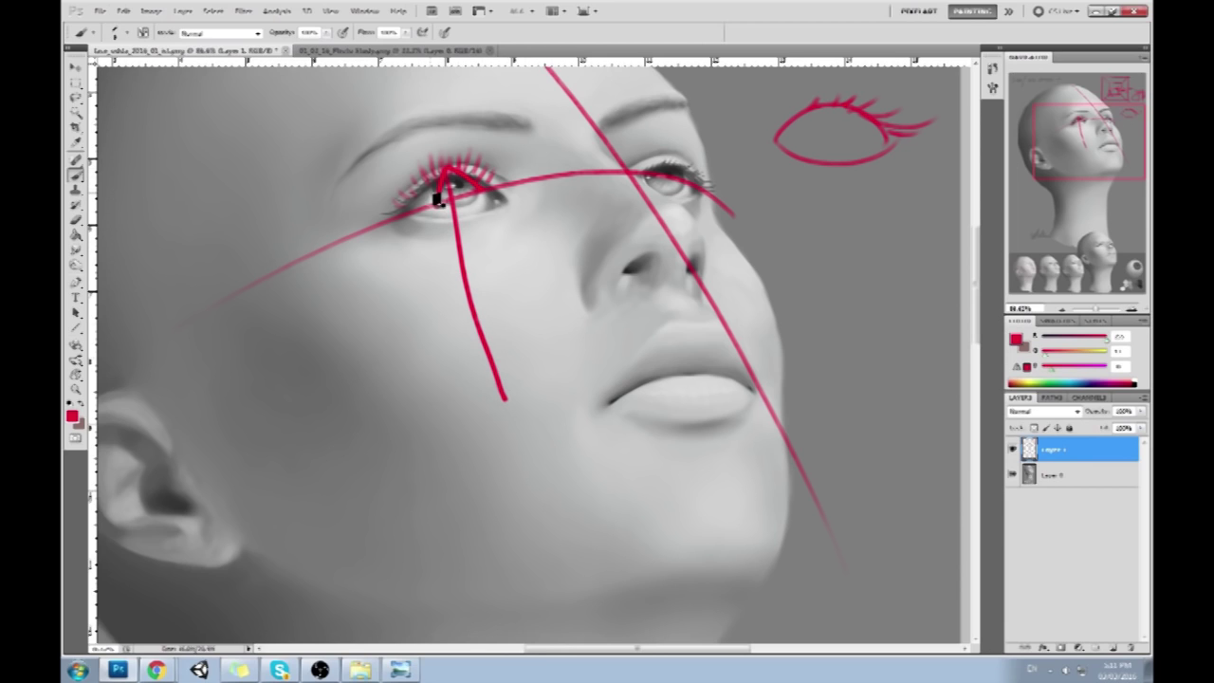
pyautogui.moveTo(667, 172)
pyautogui.mouseDown()
pyautogui.moveTo(697, 262)
pyautogui.moveTo(709, 189)
pyautogui.mouseUp()
# Sketch a front-view nose and a curved nose profile beside the face, adding arrows at the profile's bridge and underside
pyautogui.moveTo(848, 312)
pyautogui.mouseDown()
pyautogui.moveTo(824, 301)
pyautogui.moveTo(891, 300)
pyautogui.mouseUp()
pyautogui.moveTo(883, 308)
pyautogui.mouseDown()
pyautogui.moveTo(908, 293)
pyautogui.moveTo(901, 279)
pyautogui.mouseUp()
pyautogui.moveTo(821, 308)
pyautogui.mouseDown()
pyautogui.moveTo(837, 245)
pyautogui.moveTo(872, 298)
pyautogui.moveTo(862, 297)
pyautogui.moveTo(900, 435)
pyautogui.moveTo(840, 477)
pyautogui.moveTo(900, 516)
pyautogui.moveTo(882, 501)
pyautogui.moveTo(915, 482)
pyautogui.mouseUp()
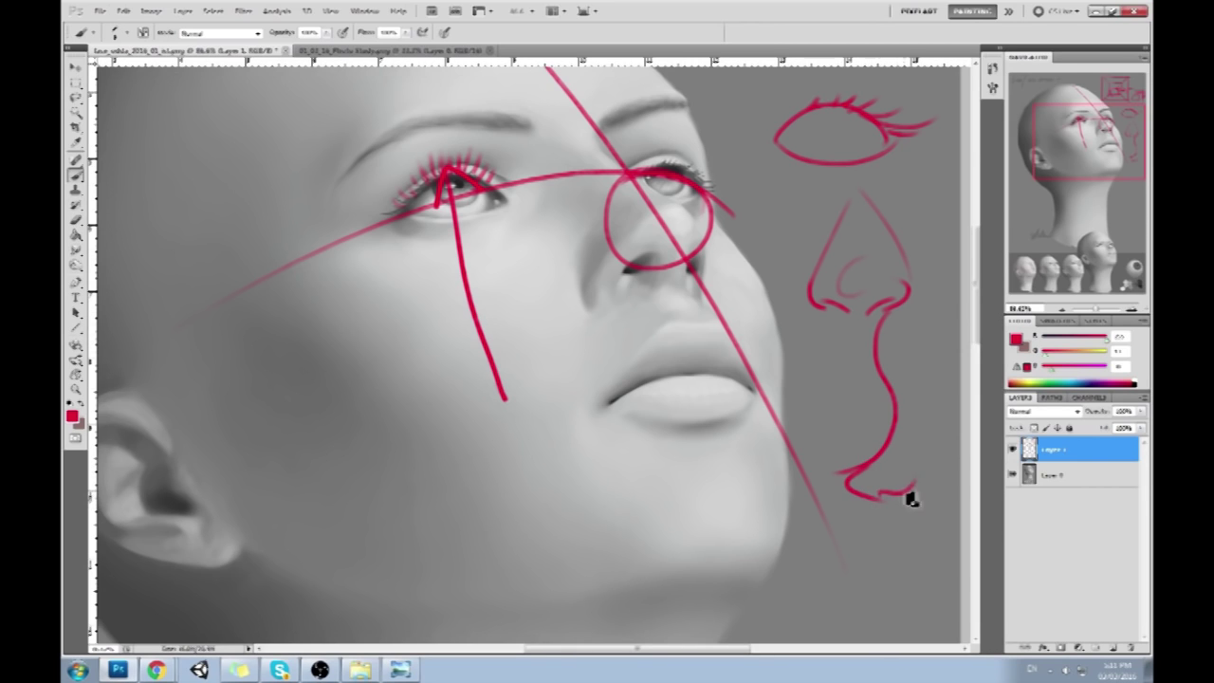
pyautogui.moveTo(897, 408); pyautogui.dragTo(895, 495)
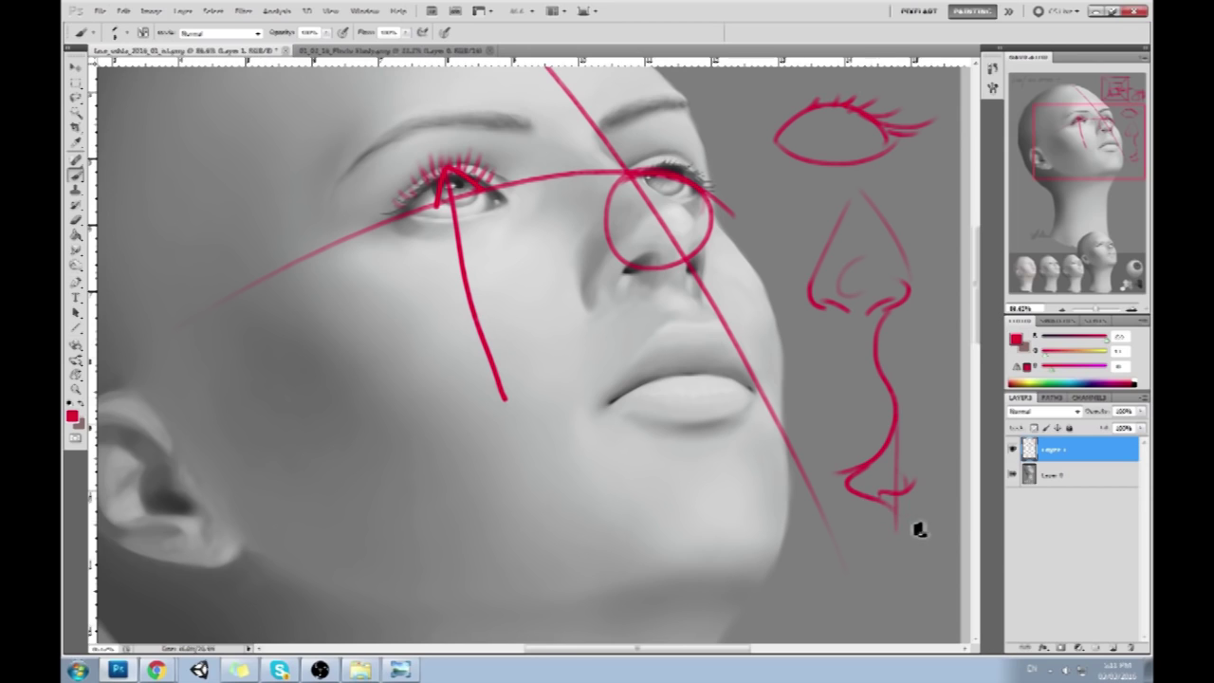
pyautogui.moveTo(886, 497)
pyautogui.mouseDown()
pyautogui.moveTo(898, 544)
pyautogui.moveTo(916, 505)
pyautogui.moveTo(895, 520)
pyautogui.moveTo(907, 520)
pyautogui.moveTo(897, 541)
pyautogui.moveTo(906, 504)
pyautogui.mouseUp()
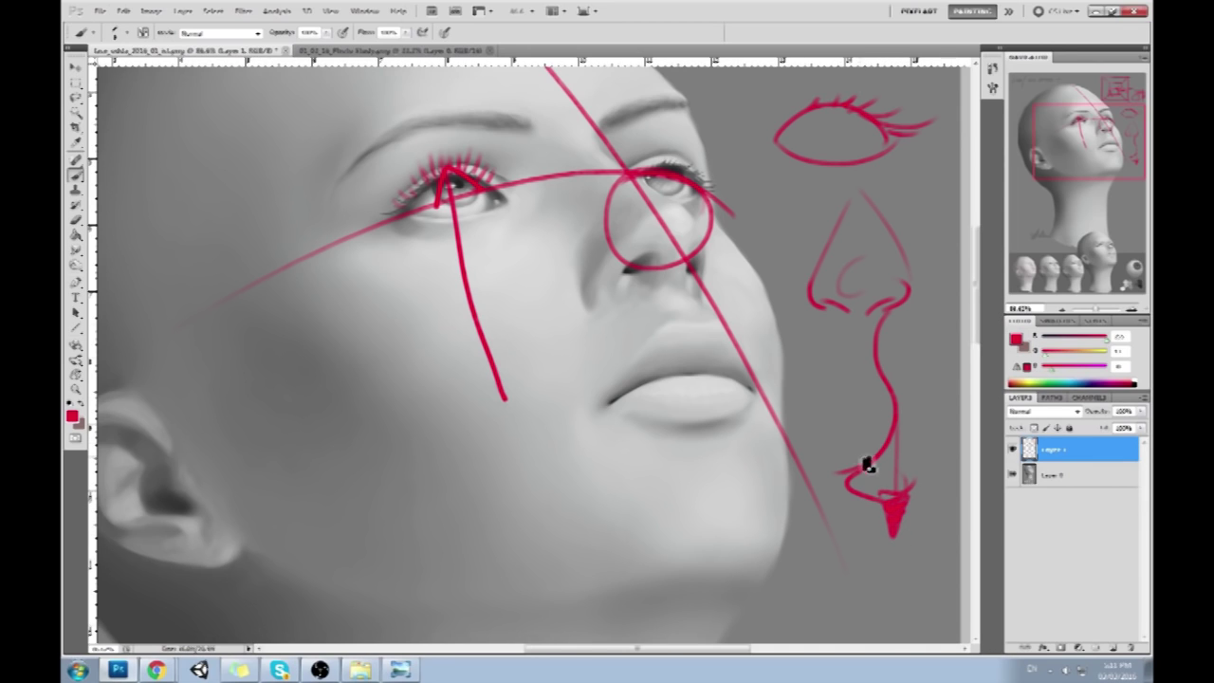
pyautogui.moveTo(813, 358); pyautogui.dragTo(862, 401)
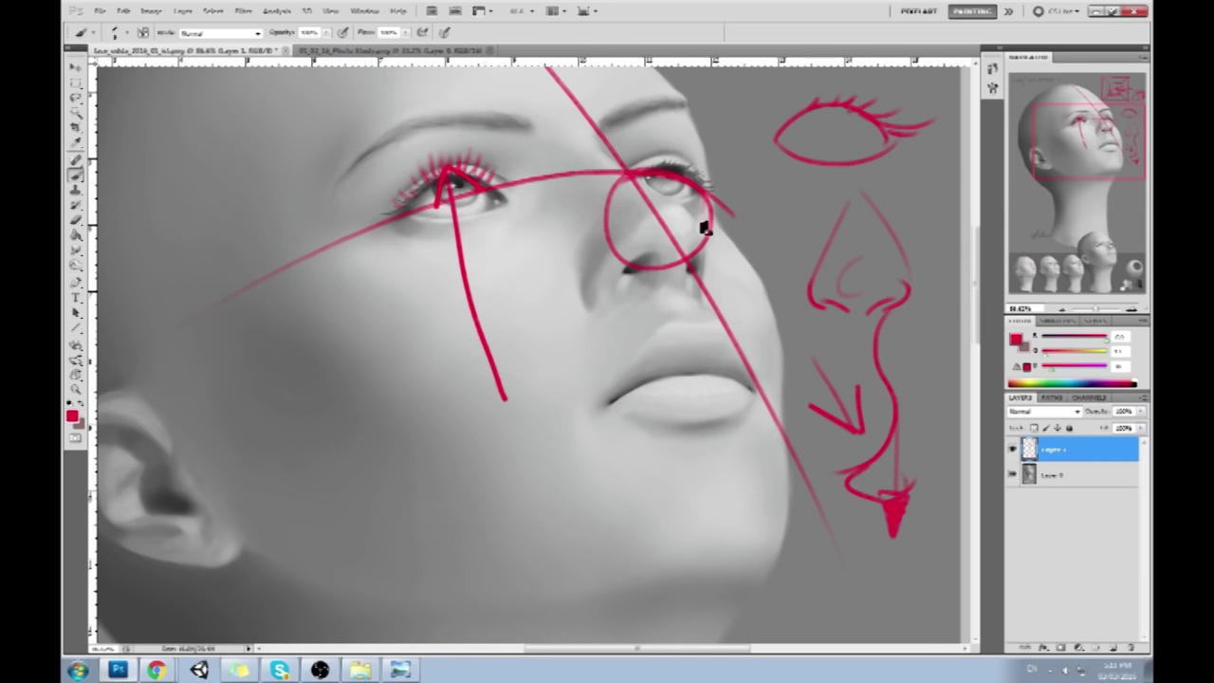
# Draw a larger ring around the nose and far eye, mark the far eye, and curve a line beneath the near eye
pyautogui.moveTo(688, 145)
pyautogui.mouseDown()
pyautogui.moveTo(658, 287)
pyautogui.moveTo(632, 195)
pyautogui.mouseUp()
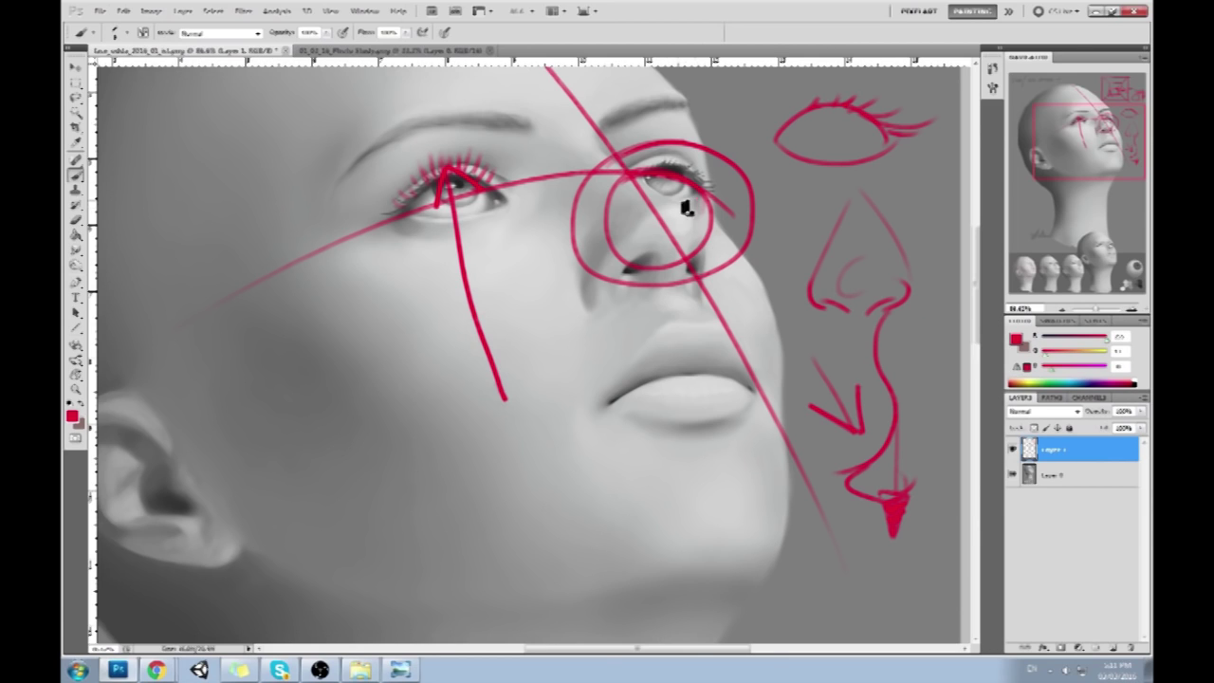
pyautogui.moveTo(691, 234)
pyautogui.mouseDown()
pyautogui.moveTo(642, 195)
pyautogui.moveTo(707, 198)
pyautogui.mouseUp()
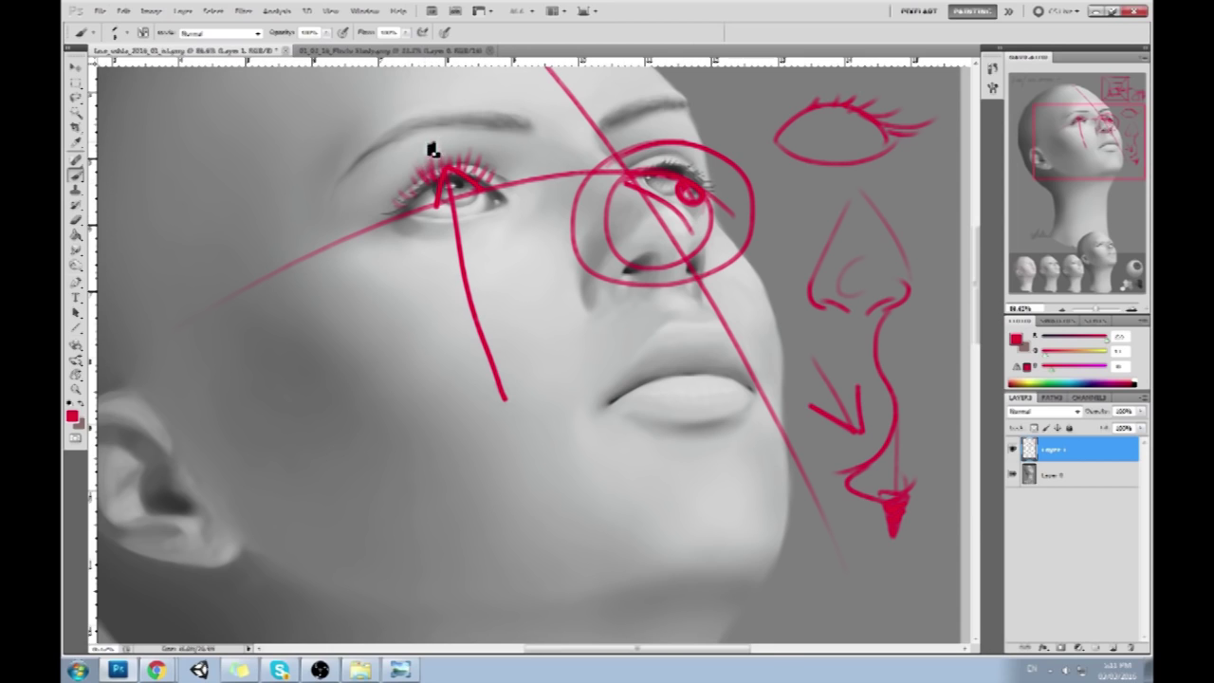
pyautogui.moveTo(399, 229); pyautogui.dragTo(495, 242)
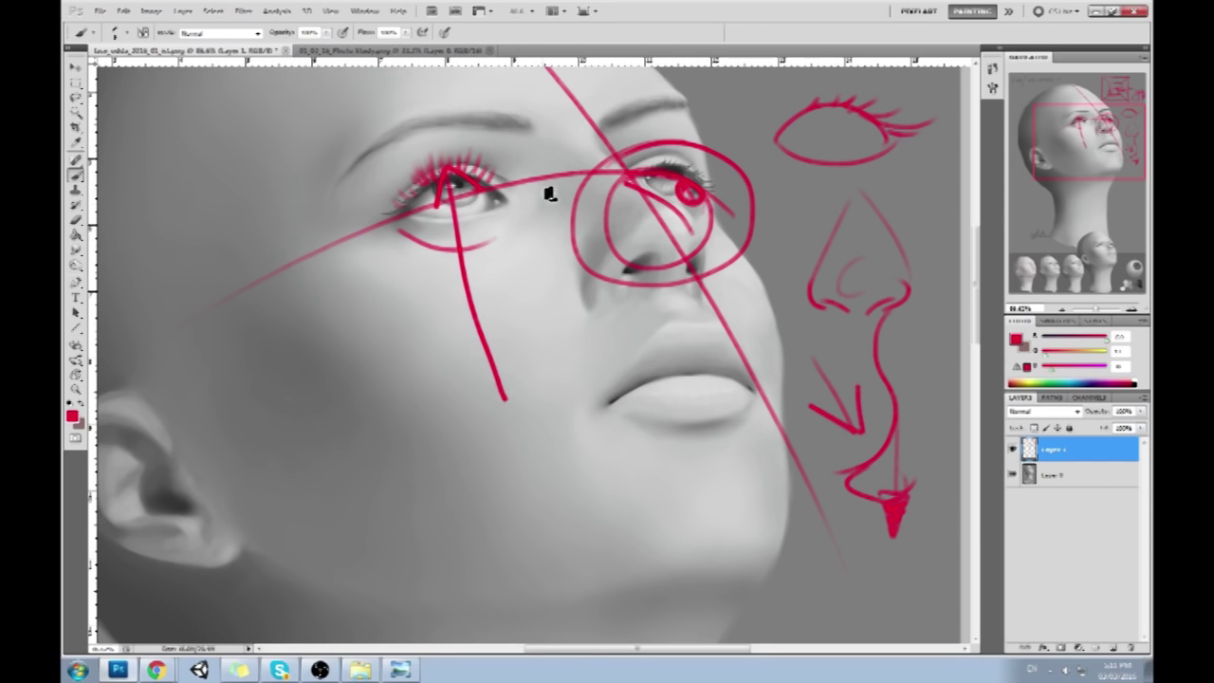
# Mark the far edge of the upper lip and trace an arc along the lip parting, redrawing the misplaced first arc
pyautogui.moveTo(723, 326)
pyautogui.mouseDown()
pyautogui.moveTo(755, 362)
pyautogui.moveTo(748, 320)
pyautogui.mouseUp()
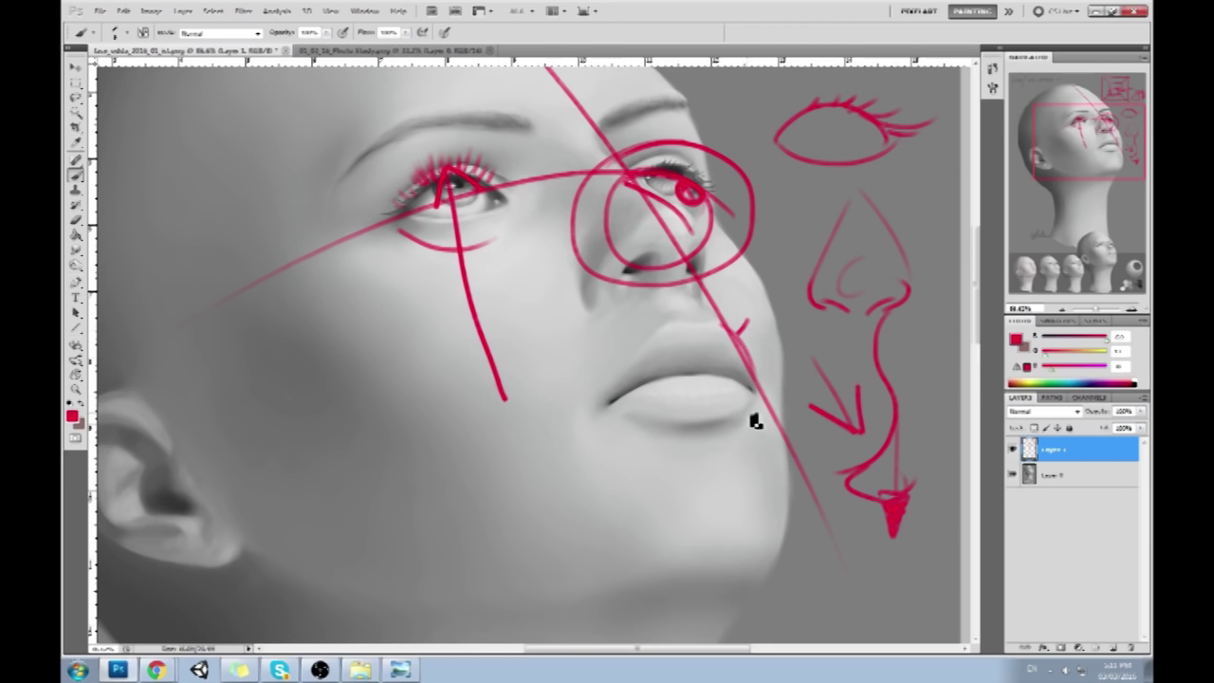
pyautogui.moveTo(626, 400)
pyautogui.mouseDown()
pyautogui.moveTo(698, 381)
pyautogui.moveTo(740, 414)
pyautogui.mouseUp()
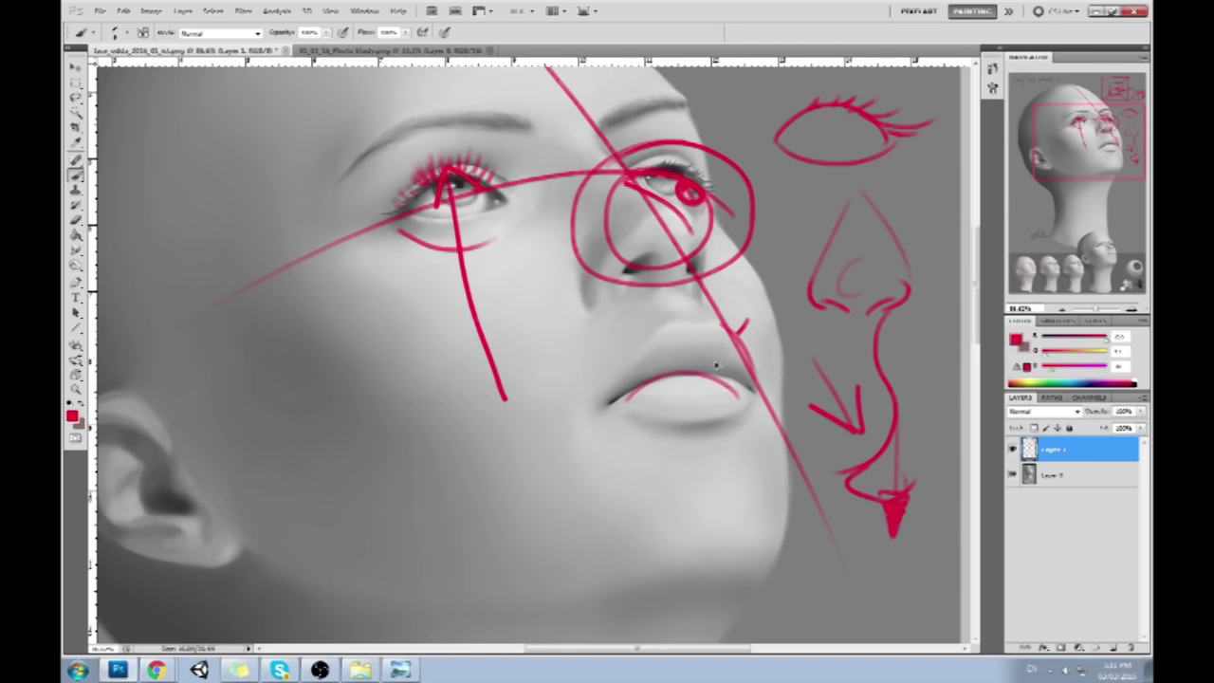
pyautogui.hotkey('ctrl', 'z')
pyautogui.moveTo(639, 395); pyautogui.dragTo(754, 389)
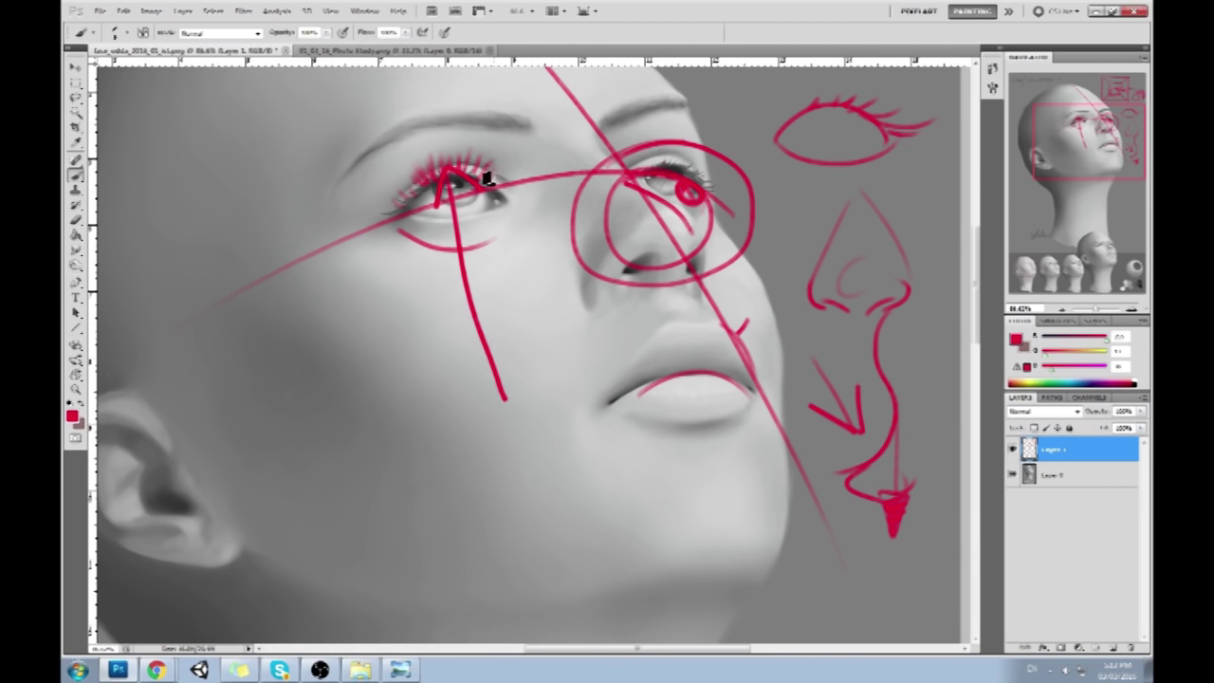
# Add a bold lash mark at the inner part of the near eye's upper lid, undoing the extra stroke
pyautogui.moveTo(486, 177); pyautogui.dragTo(482, 159)
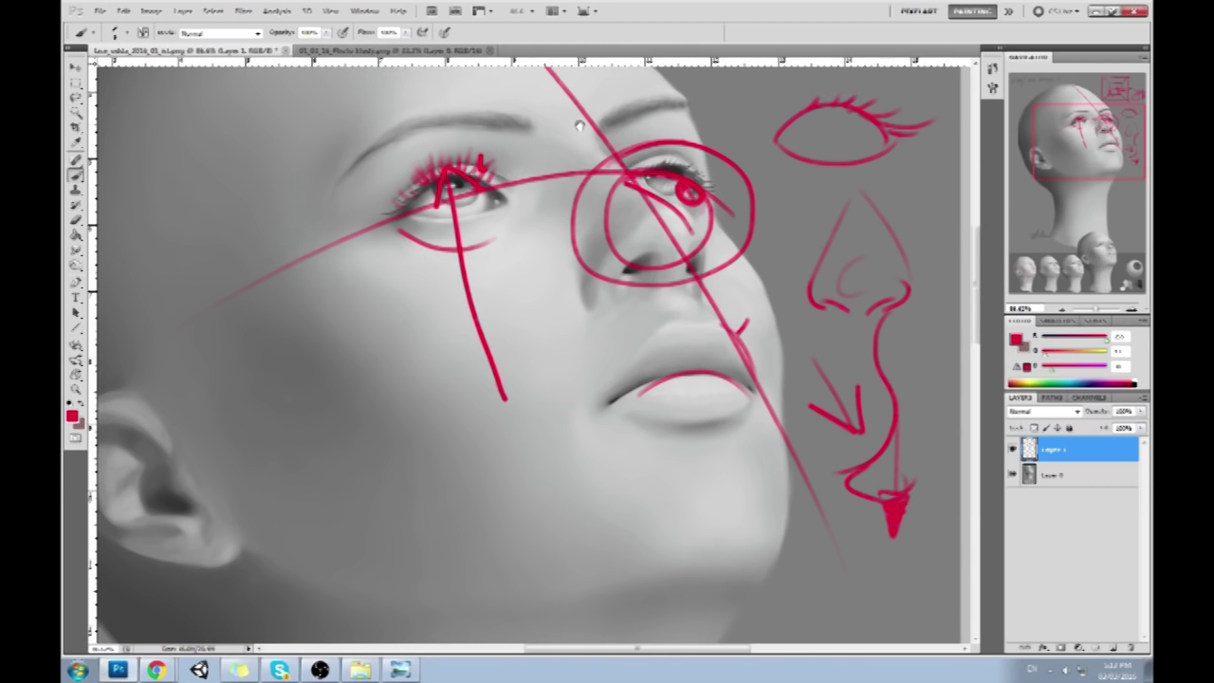
pyautogui.moveTo(580, 125)
pyautogui.mouseDown()
pyautogui.moveTo(547, 249)
pyautogui.moveTo(537, 250)
pyautogui.mouseUp()
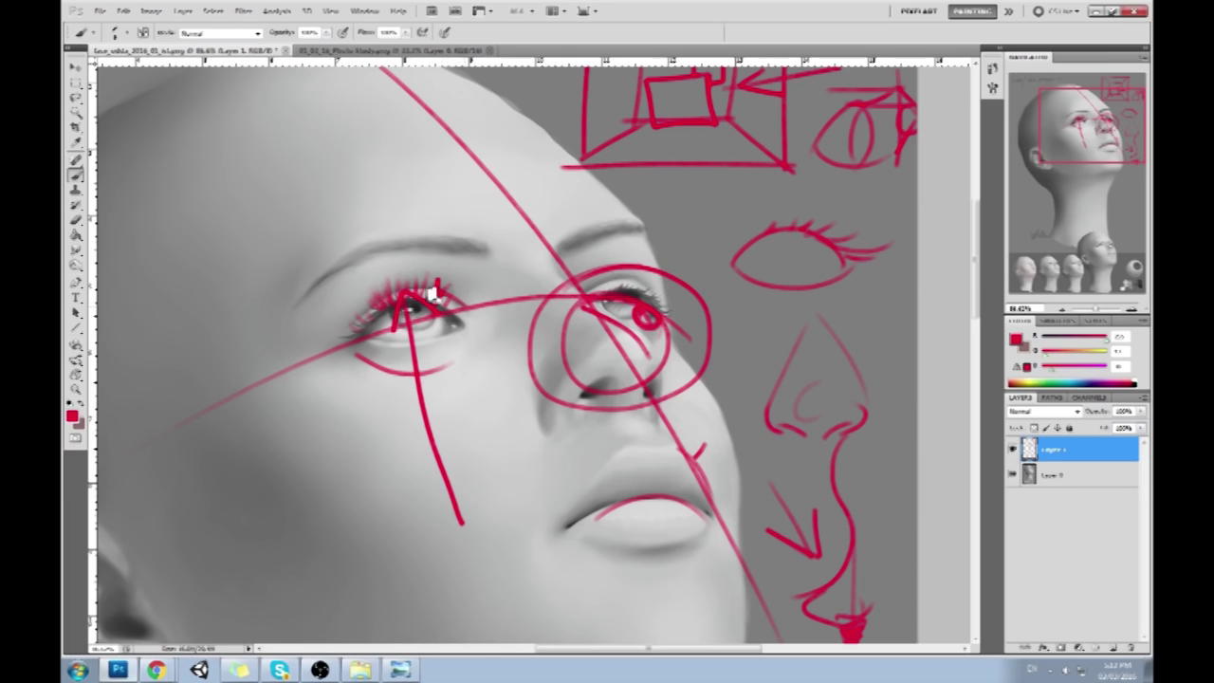
pyautogui.moveTo(432, 294); pyautogui.dragTo(357, 328)
pyautogui.hotkey('ctrl', 'z')
# Add an iris and upper-lid crease lines to the sketched front-view eye, undoing misplaced strokes
pyautogui.moveTo(736, 229); pyautogui.dragTo(814, 217)
pyautogui.hotkey('ctrl', 'z')
pyautogui.moveTo(721, 232)
pyautogui.mouseDown()
pyautogui.moveTo(818, 201)
pyautogui.moveTo(852, 215)
pyautogui.moveTo(759, 255)
pyautogui.moveTo(814, 257)
pyautogui.moveTo(791, 249)
pyautogui.mouseUp()
pyautogui.hotkey('ctrl', 'z')
pyautogui.hotkey('ctrl', 'z')
pyautogui.hotkey('ctrl', 'z')
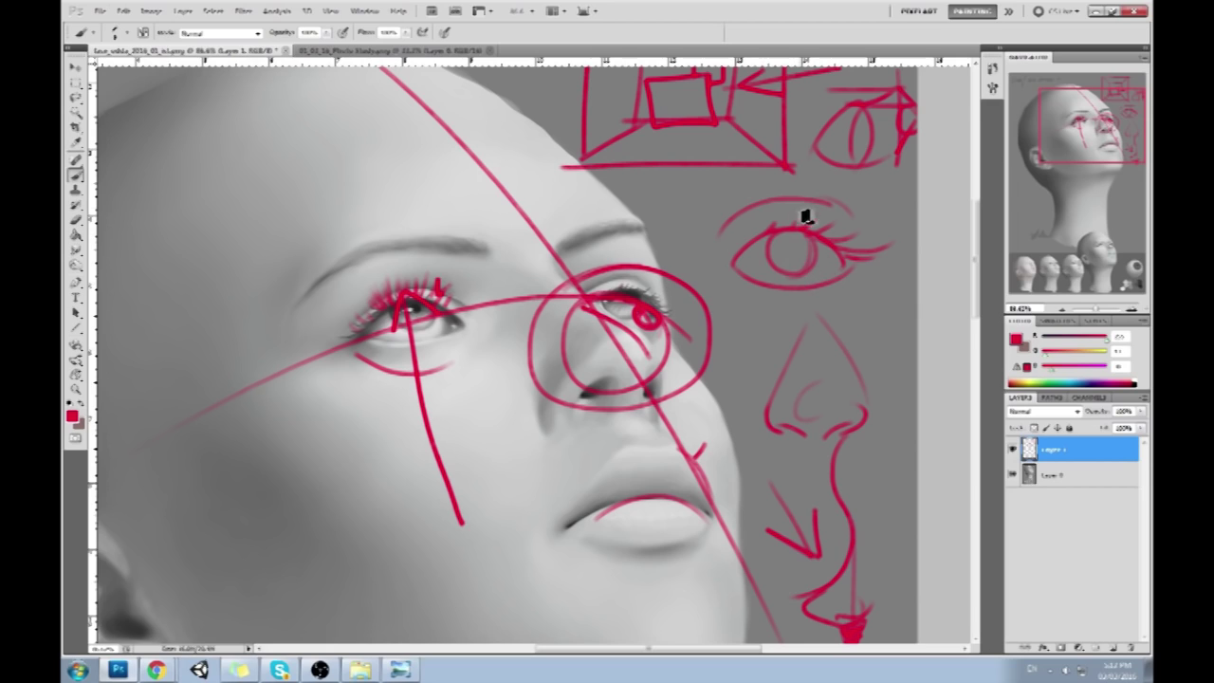
pyautogui.moveTo(778, 201); pyautogui.dragTo(793, 223)
pyautogui.hotkey('ctrl', 'z')
pyautogui.hotkey('ctrl', 'z')
pyautogui.moveTo(776, 228); pyautogui.dragTo(780, 290)
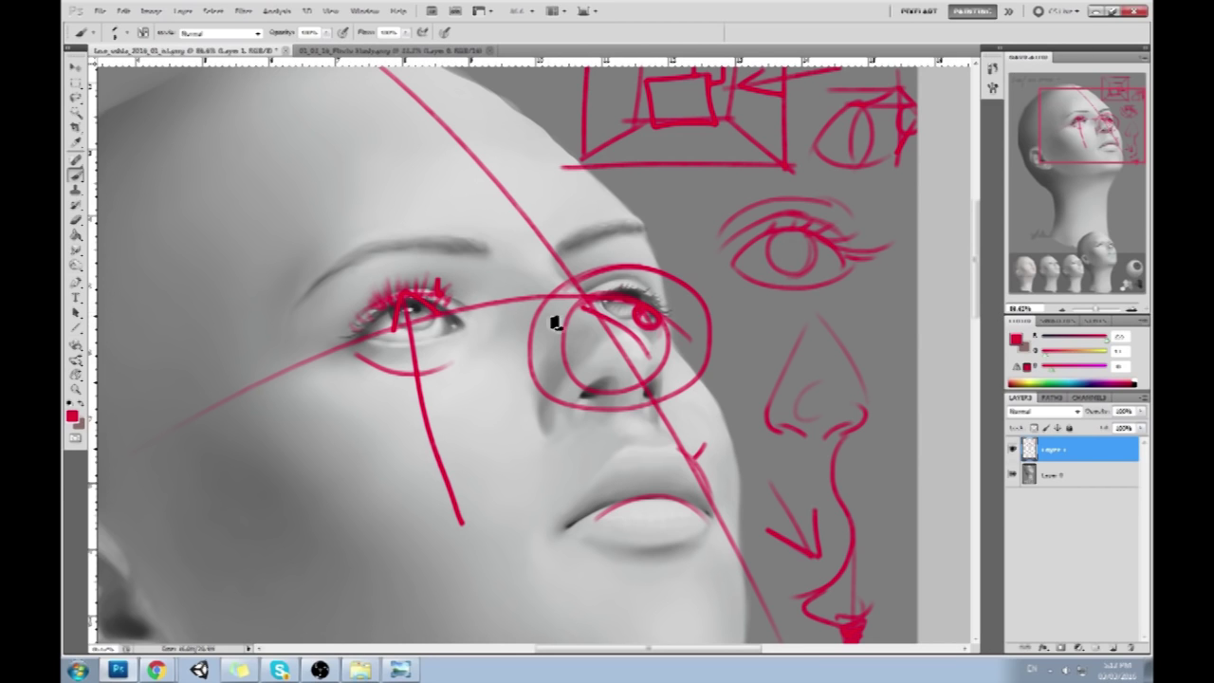
# Delete the layer holding the red markup and add a new empty layer above the painting
pyautogui.hotkey('ctrl', '0')
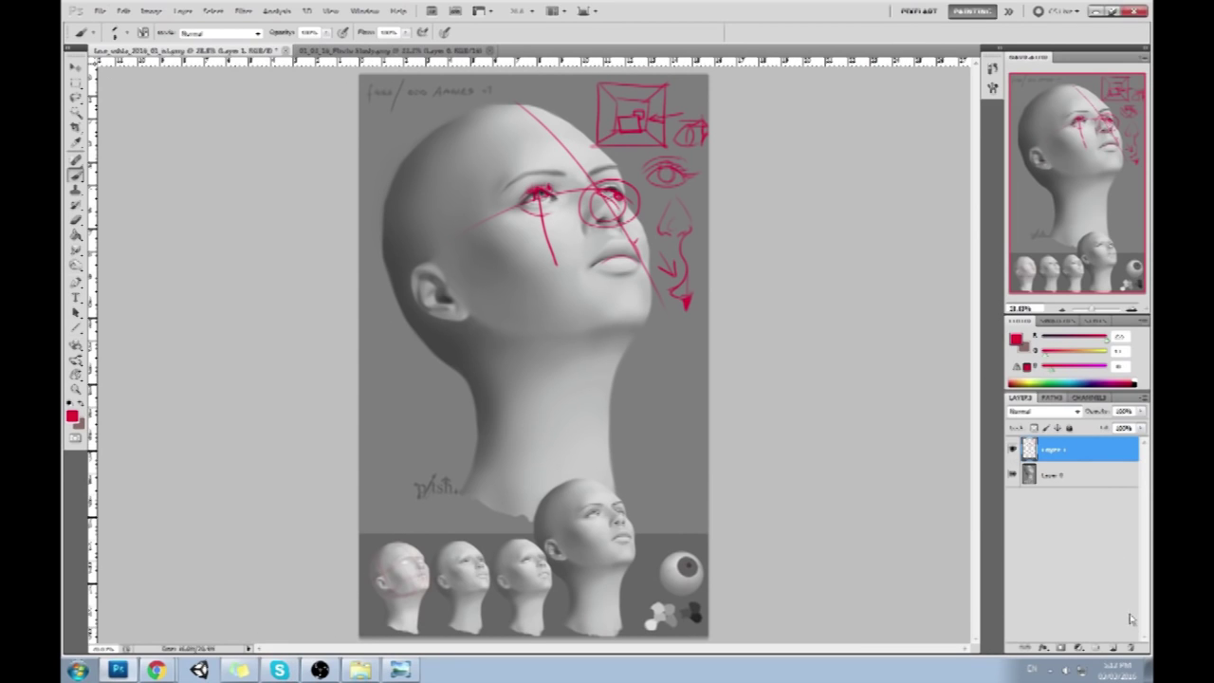
pyautogui.click(1131, 647)
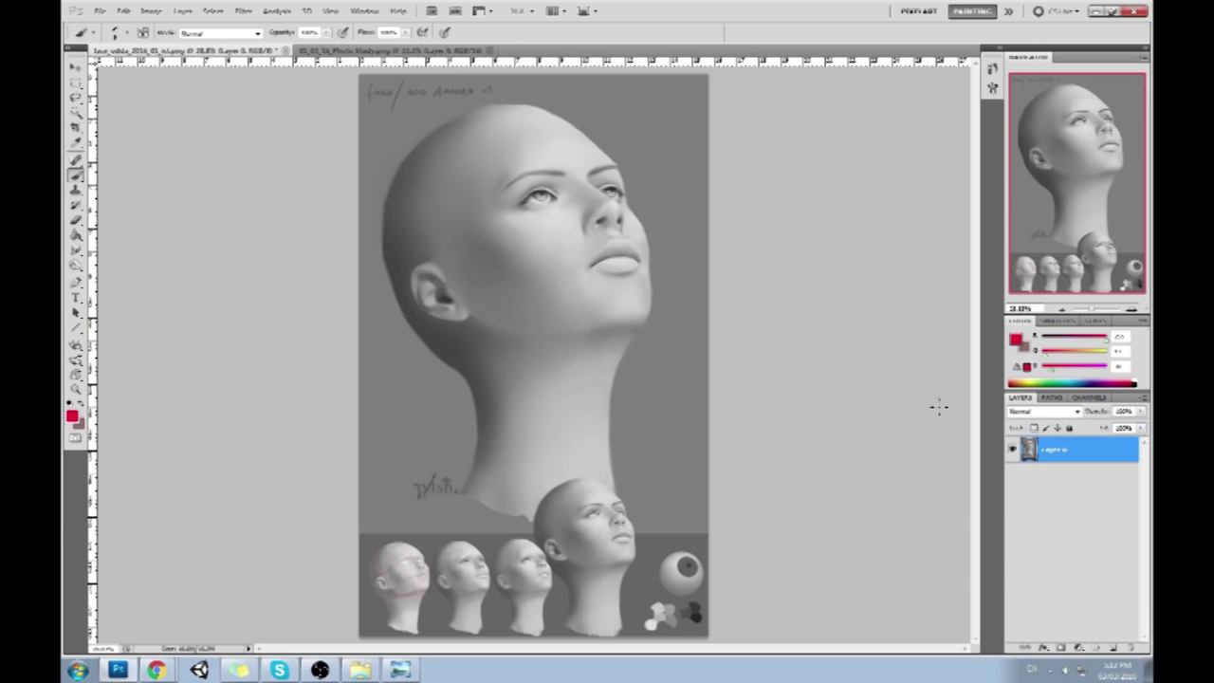
pyautogui.click(1114, 648)
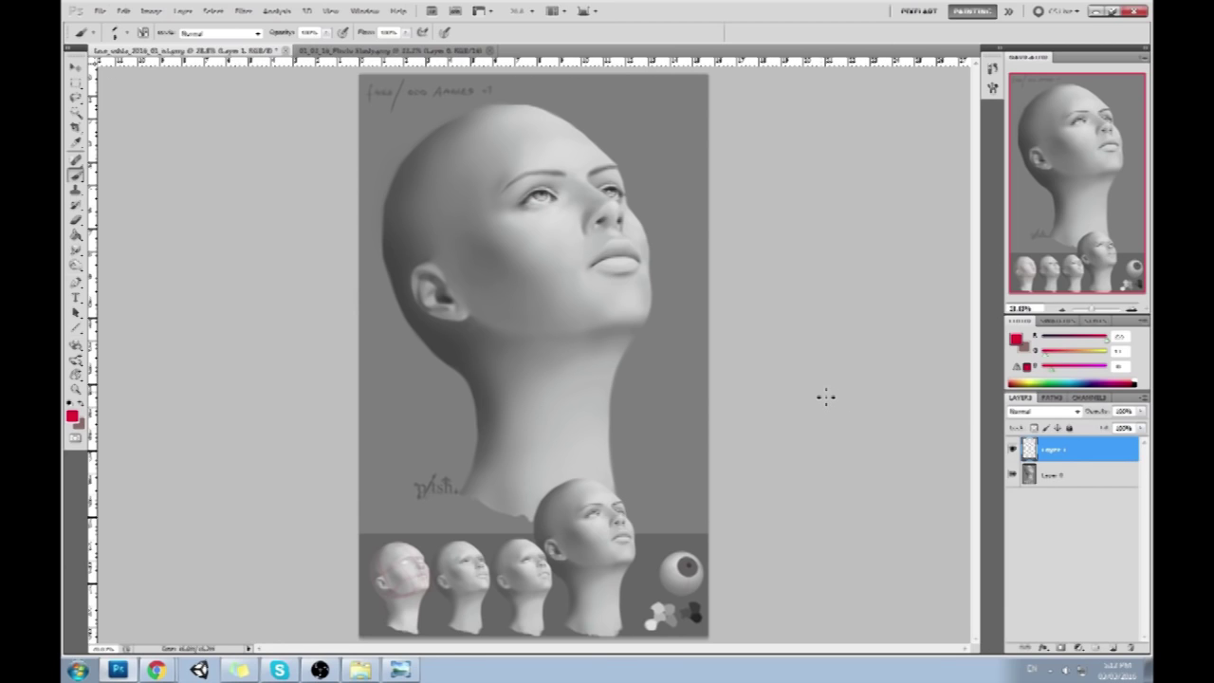
# Try to open the Liquify filter on the new empty layer
pyautogui.click(243, 10)
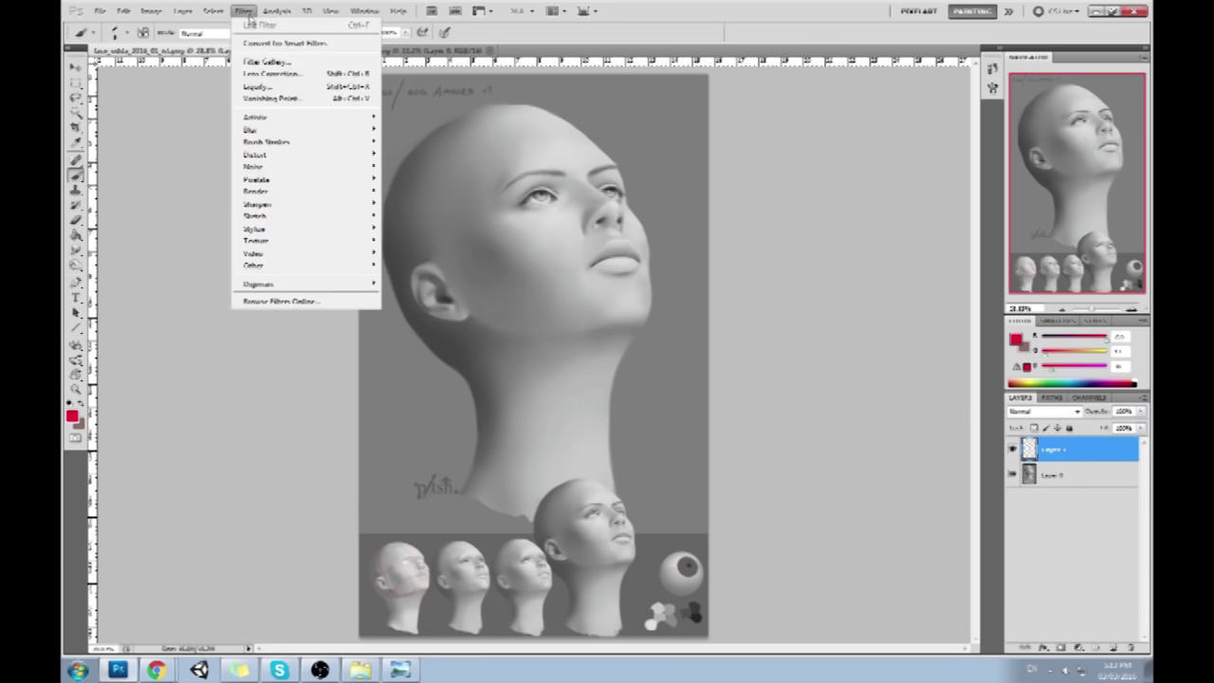
pyautogui.click(272, 85)
pyautogui.click(593, 253)
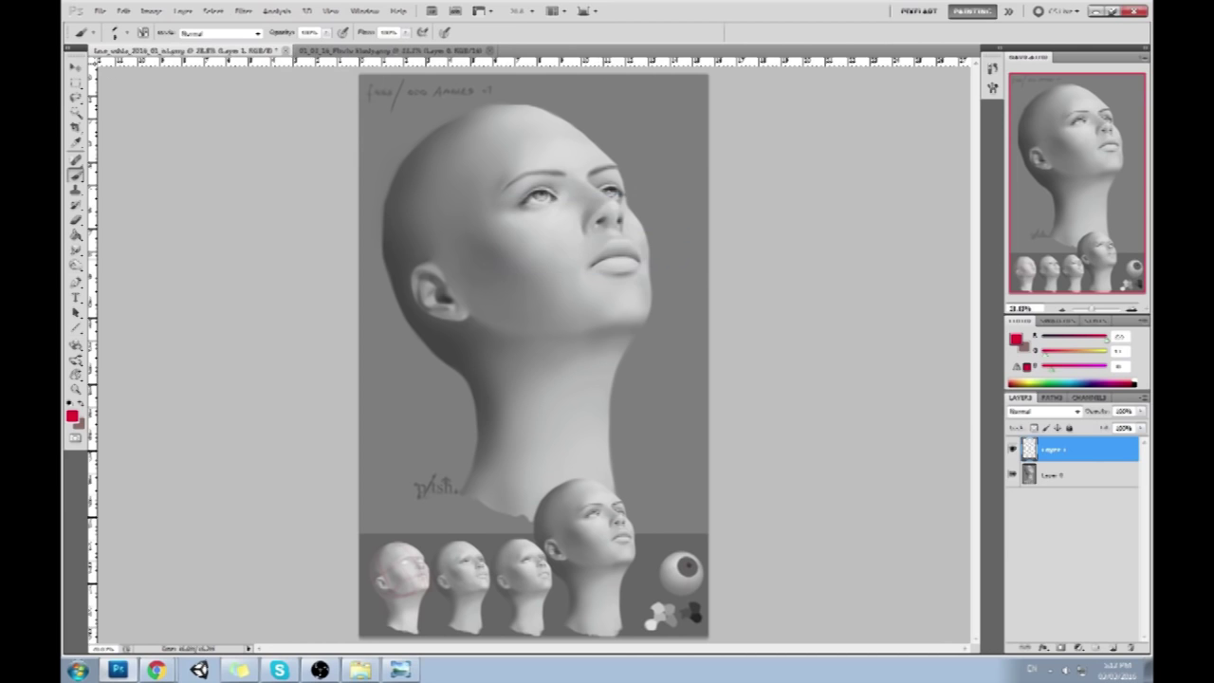
# Open the Liquify filter on the head painting layer with the whole image in view
pyautogui.click(1086, 476)
pyautogui.click(243, 10)
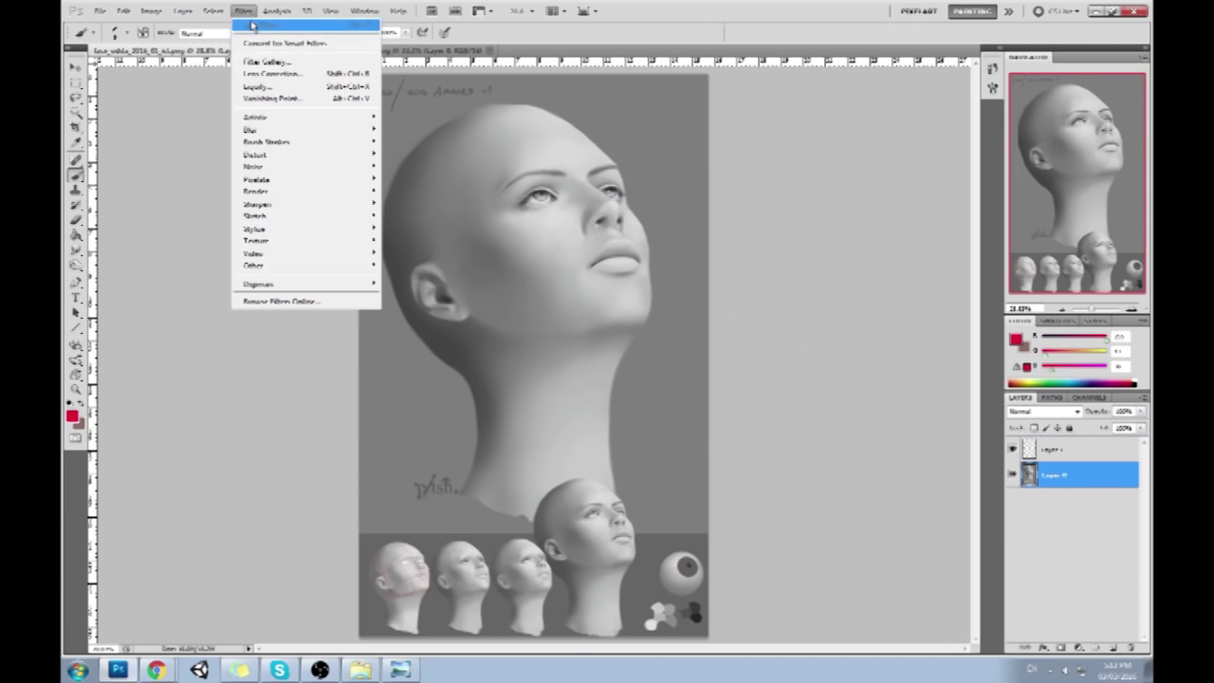
pyautogui.click(272, 85)
pyautogui.press('z')
pyautogui.moveTo(697, 312); pyautogui.dragTo(378, 42)
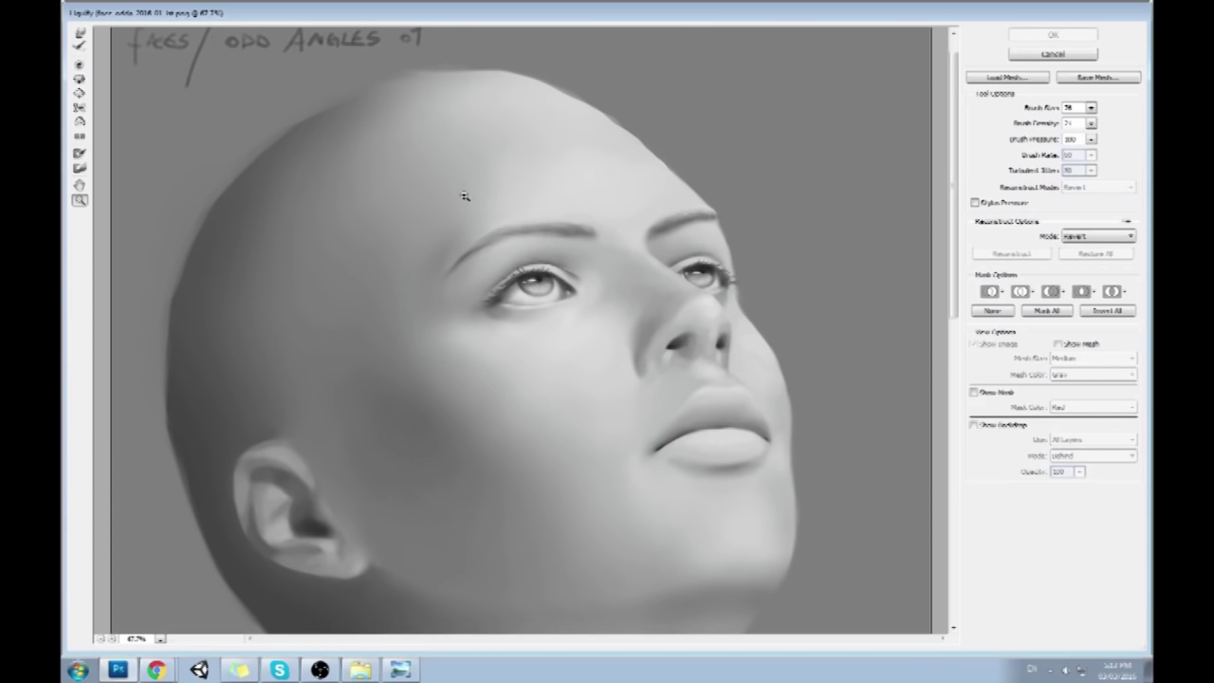
pyautogui.hotkey('ctrl', '0')
# Enlarge the Forward Warp brush to about 320 and nudge the face contour beside the far eyebrow
pyautogui.click(80, 80)
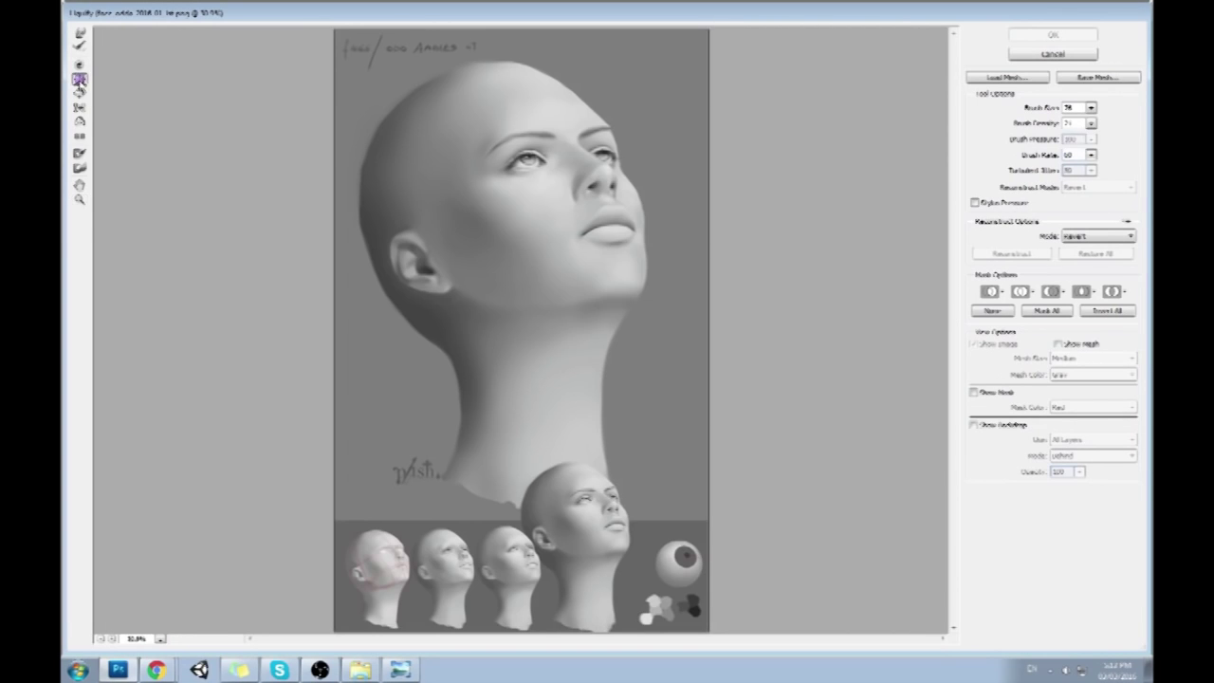
pyautogui.click(80, 33)
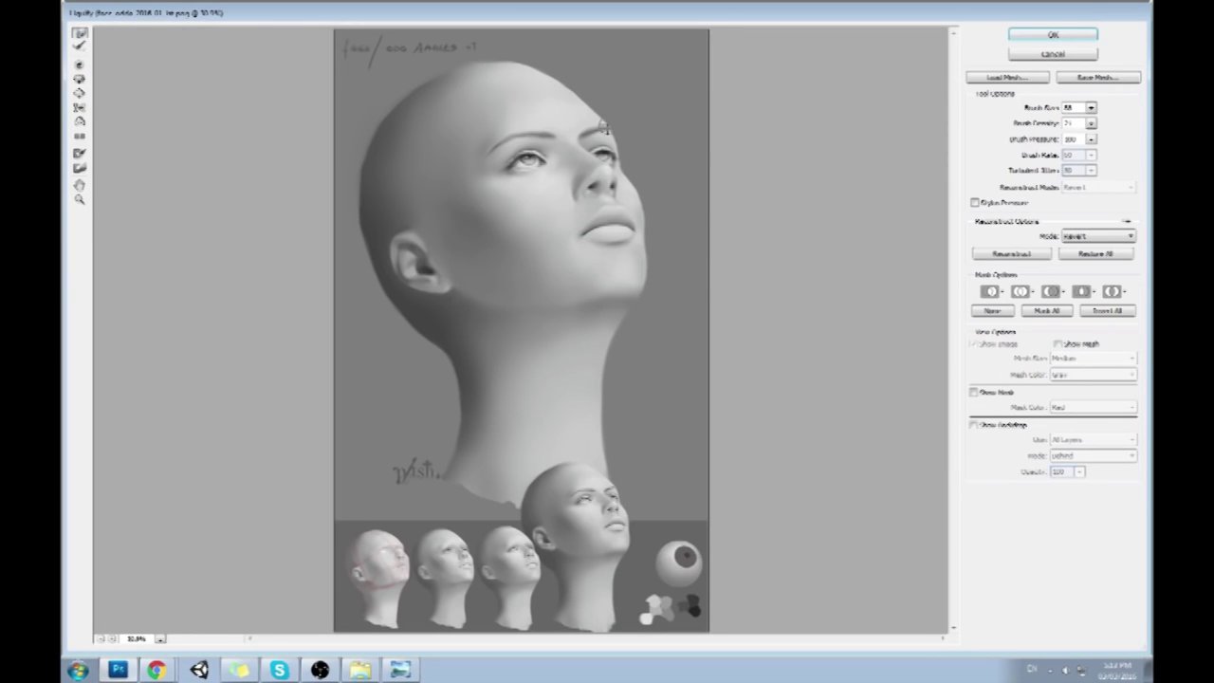
pyautogui.hotkey('shift', ']')
pyautogui.hotkey('shift', ']')
pyautogui.click(1090, 109)
pyautogui.moveTo(1032, 124); pyautogui.dragTo(1041, 125)
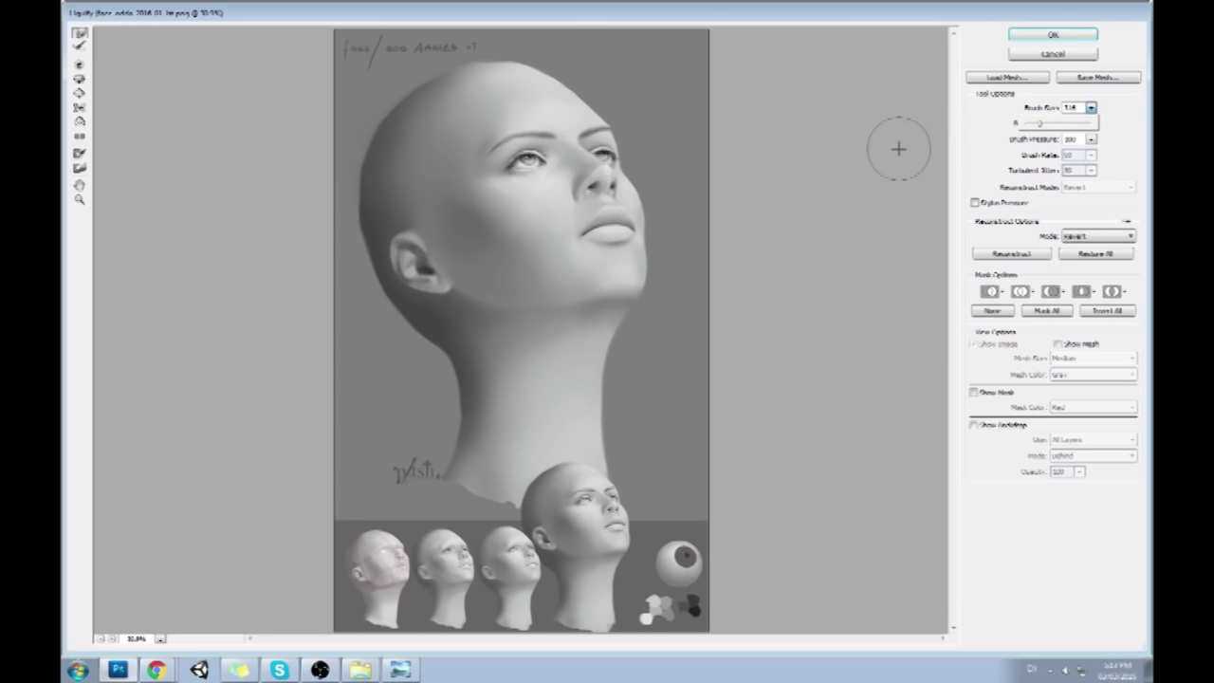
pyautogui.click(899, 149)
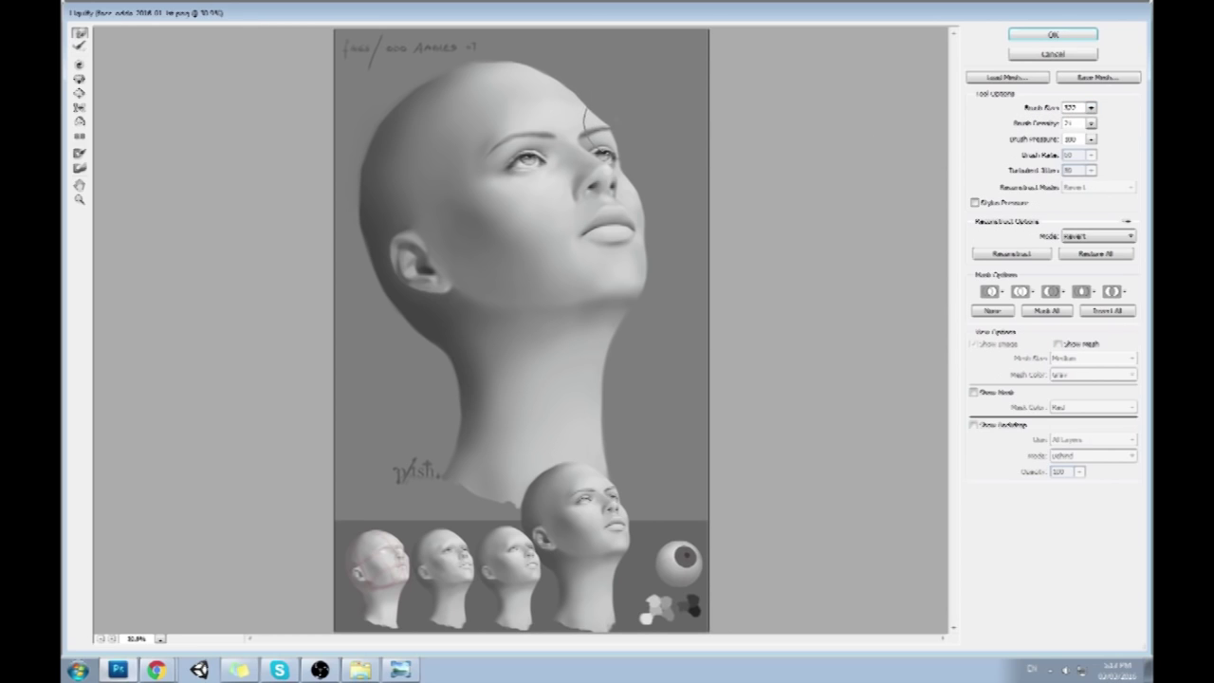
pyautogui.moveTo(623, 134); pyautogui.dragTo(618, 133)
# Refine the contour beside the far eye with Forward Warp brush sizes of 88 and about 245, and apply Liquify
pyautogui.click(1091, 107)
pyautogui.moveTo(1041, 123); pyautogui.dragTo(1028, 124)
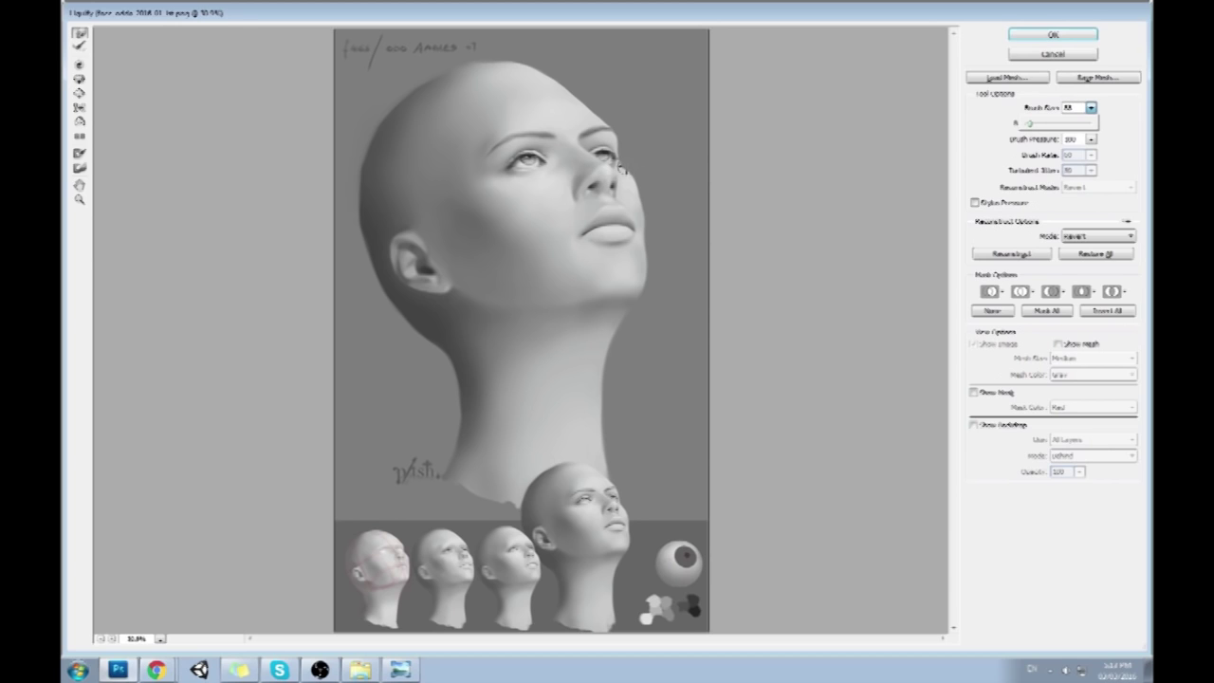
pyautogui.click(622, 168)
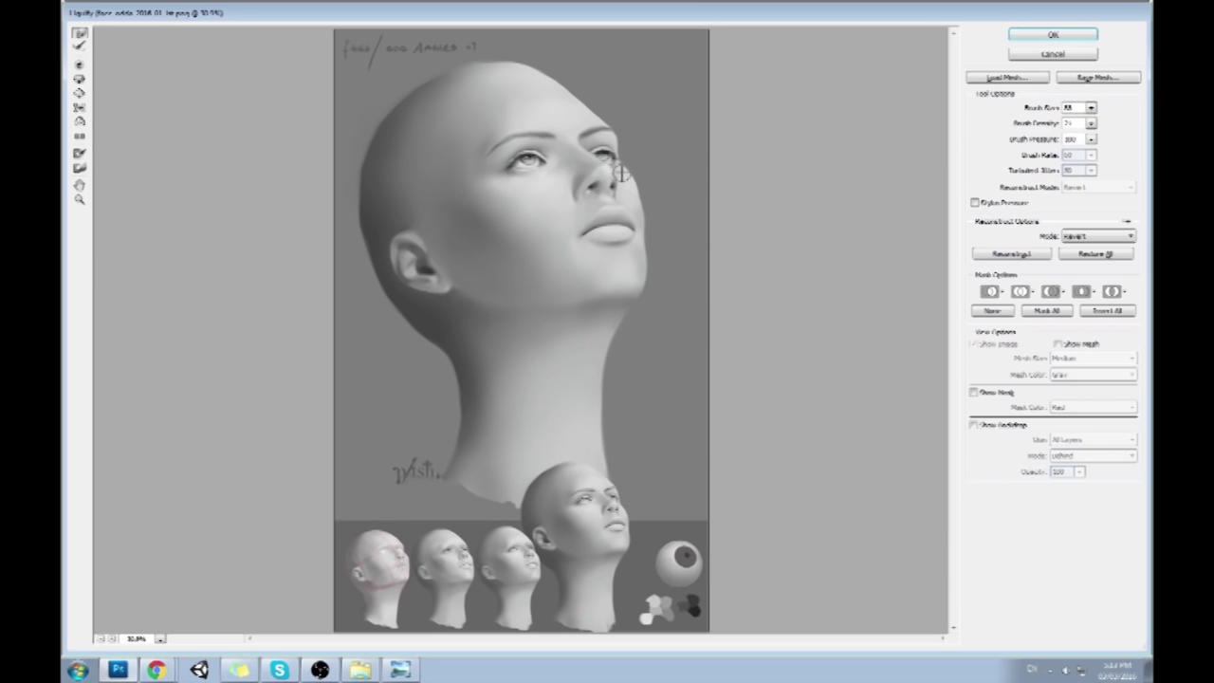
pyautogui.click(1092, 108)
pyautogui.moveTo(1030, 124); pyautogui.dragTo(1038, 123)
pyautogui.click(626, 176)
pyautogui.click(1032, 44)
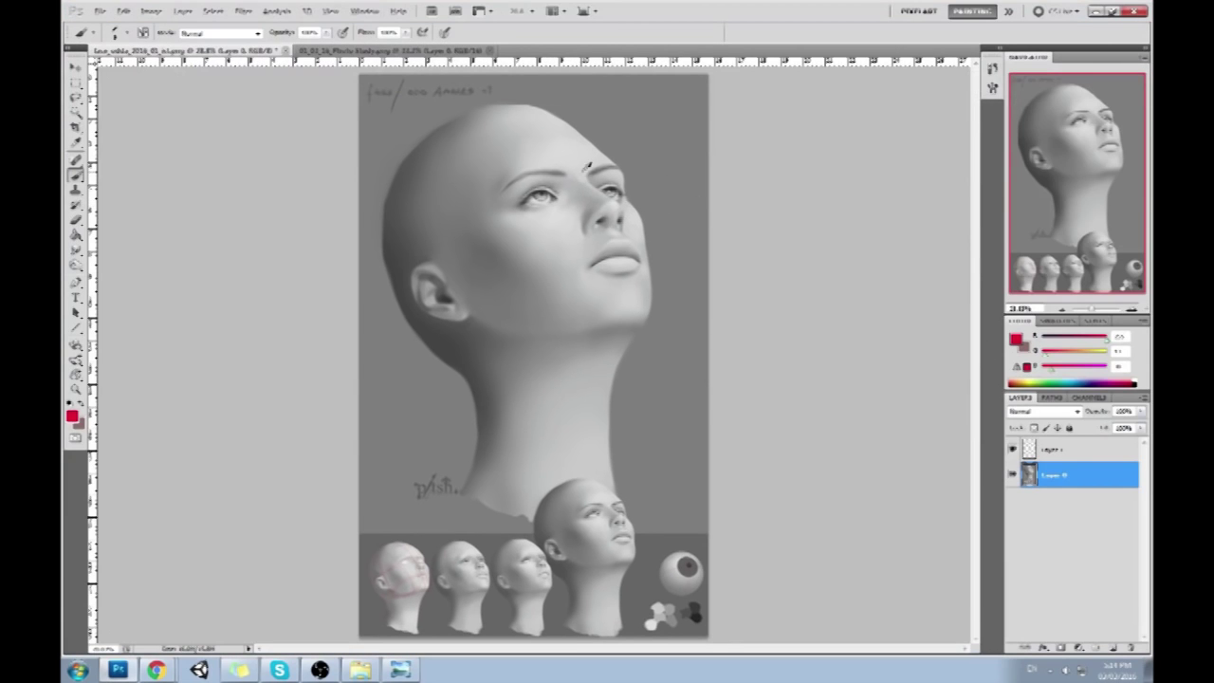
# Copy the near eye from the head painting layer onto its own layer and enlarge the copy slightly
pyautogui.keyDown('alt'); pyautogui.click(576, 154); pyautogui.keyUp('alt')
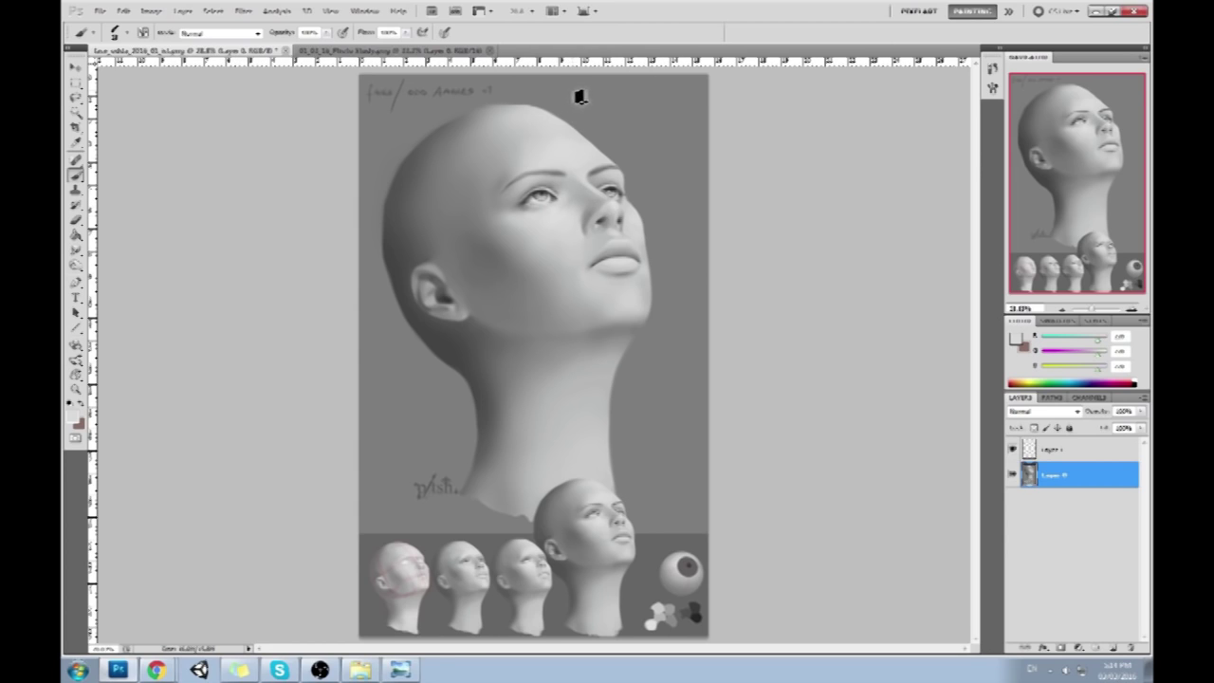
pyautogui.press('l')
pyautogui.press('x')
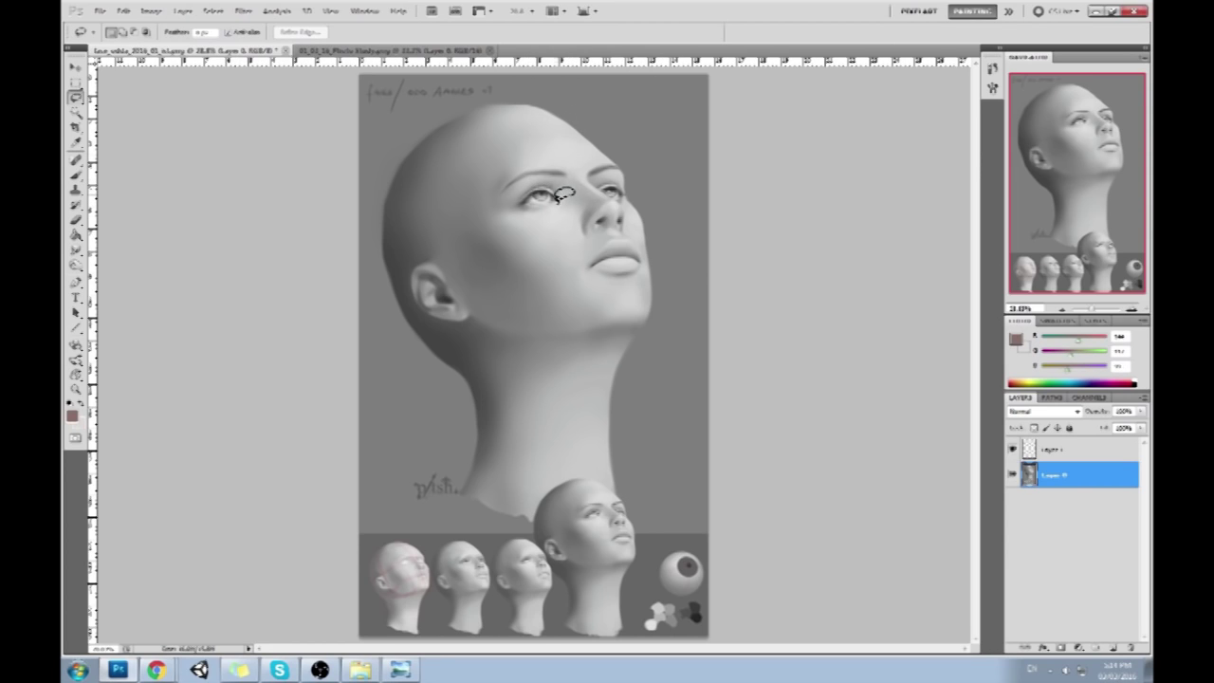
pyautogui.moveTo(559, 196); pyautogui.dragTo(561, 190)
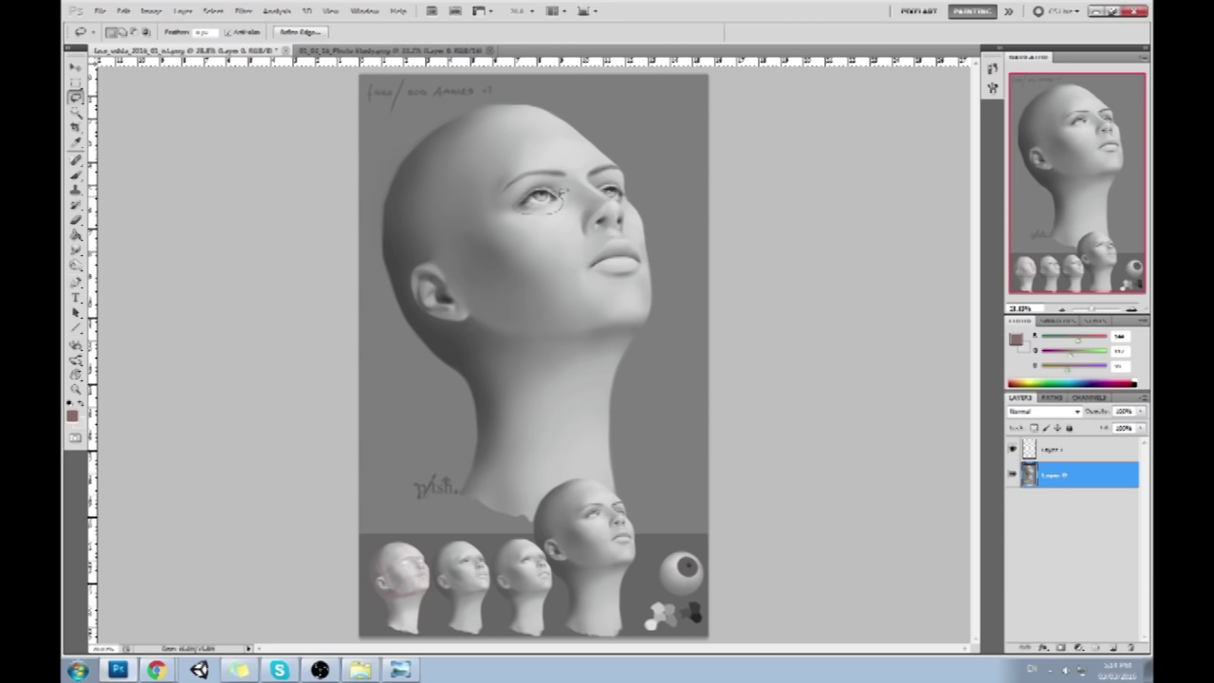
pyautogui.hotkey('ctrl', 'j')
pyautogui.press('v')
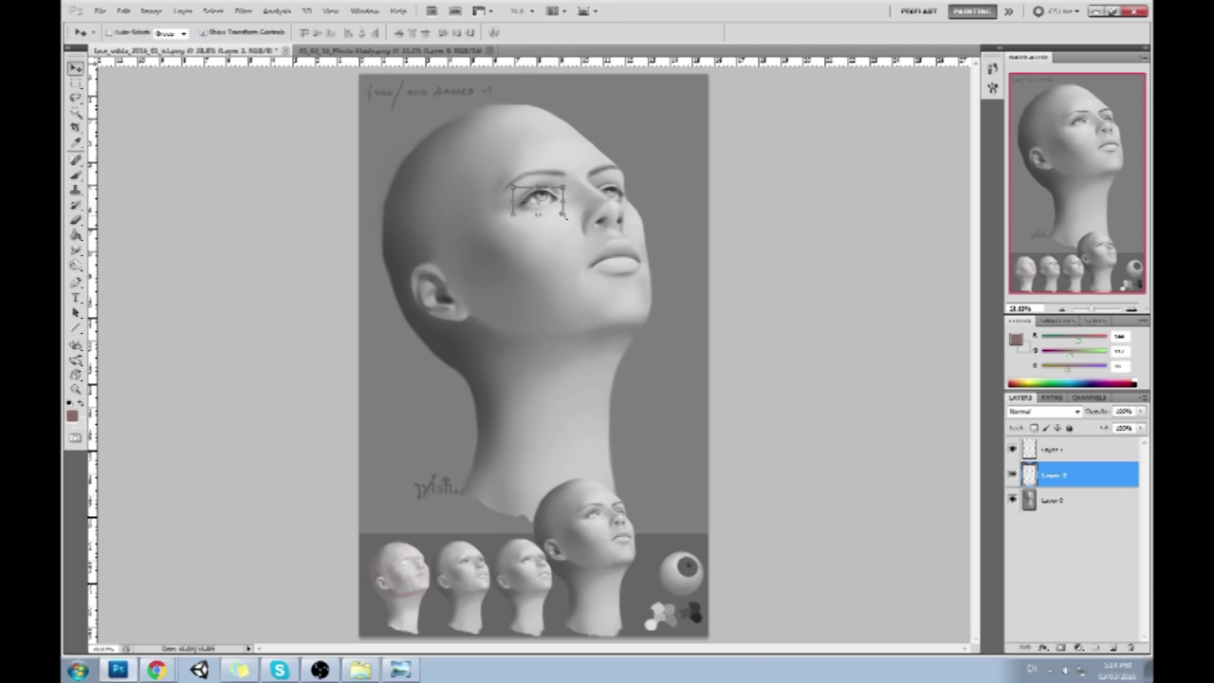
pyautogui.moveTo(565, 216); pyautogui.dragTo(568, 217)
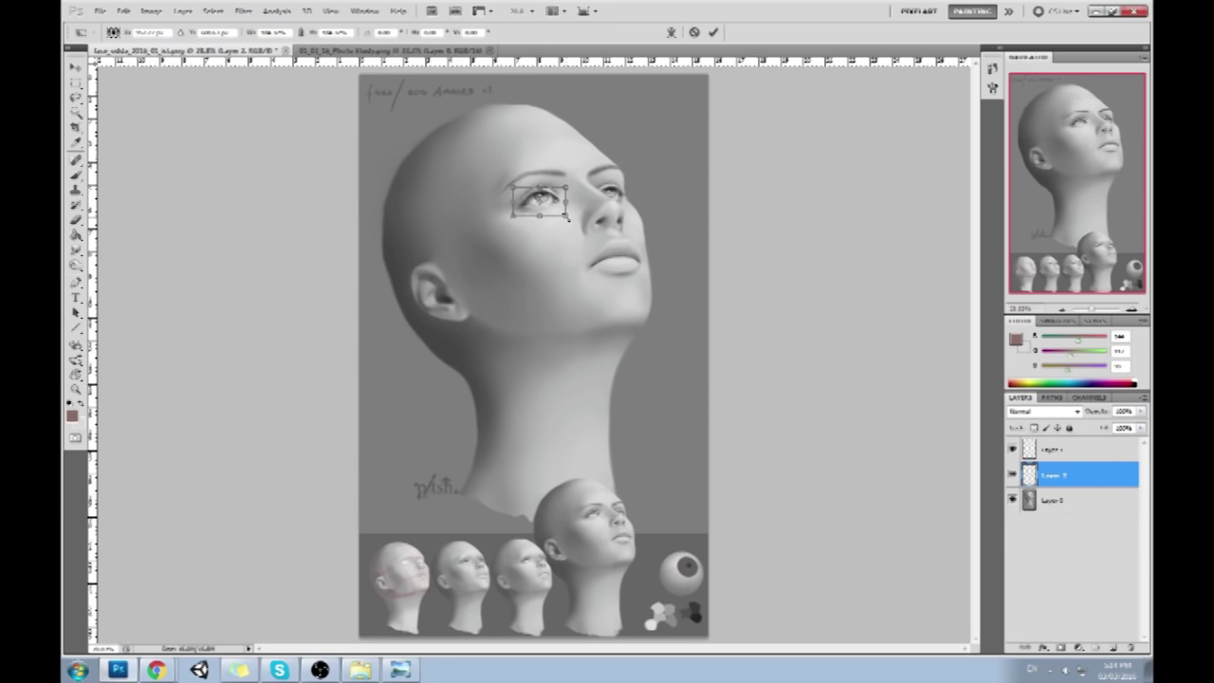
pyautogui.press('Return')
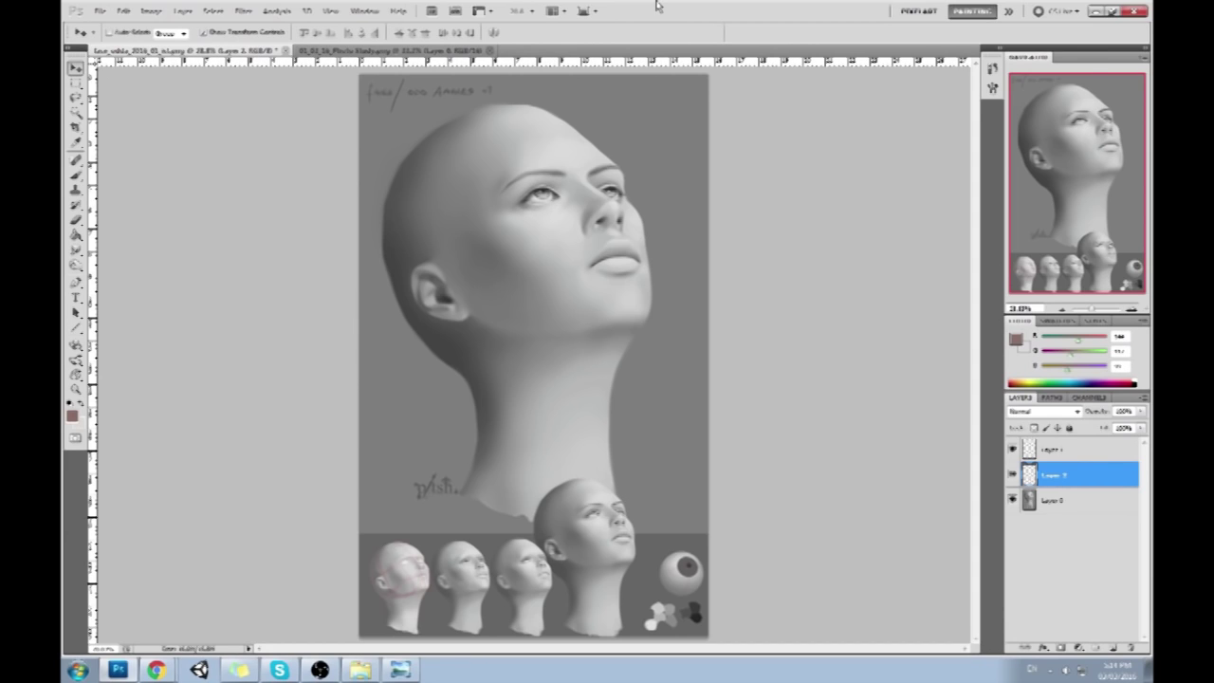
# Compare the painting with and without the enlarged eye copy, and blend the copy's edges with the Eraser
pyautogui.click(1012, 476)
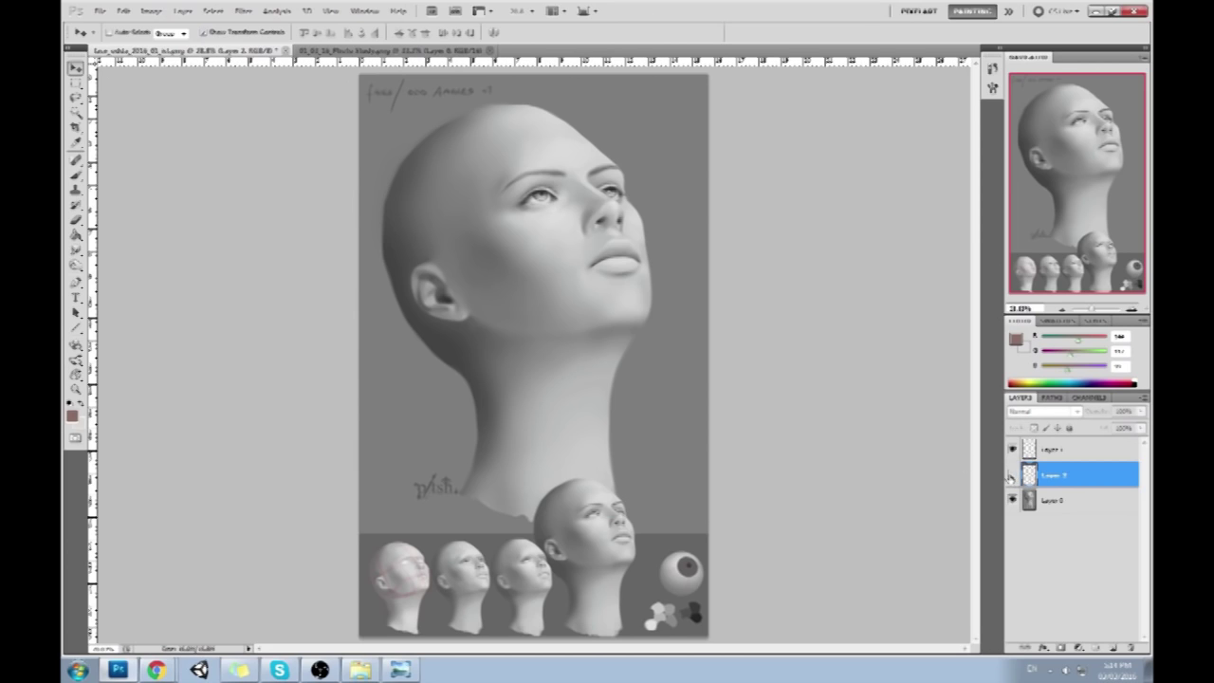
pyautogui.click(1012, 475)
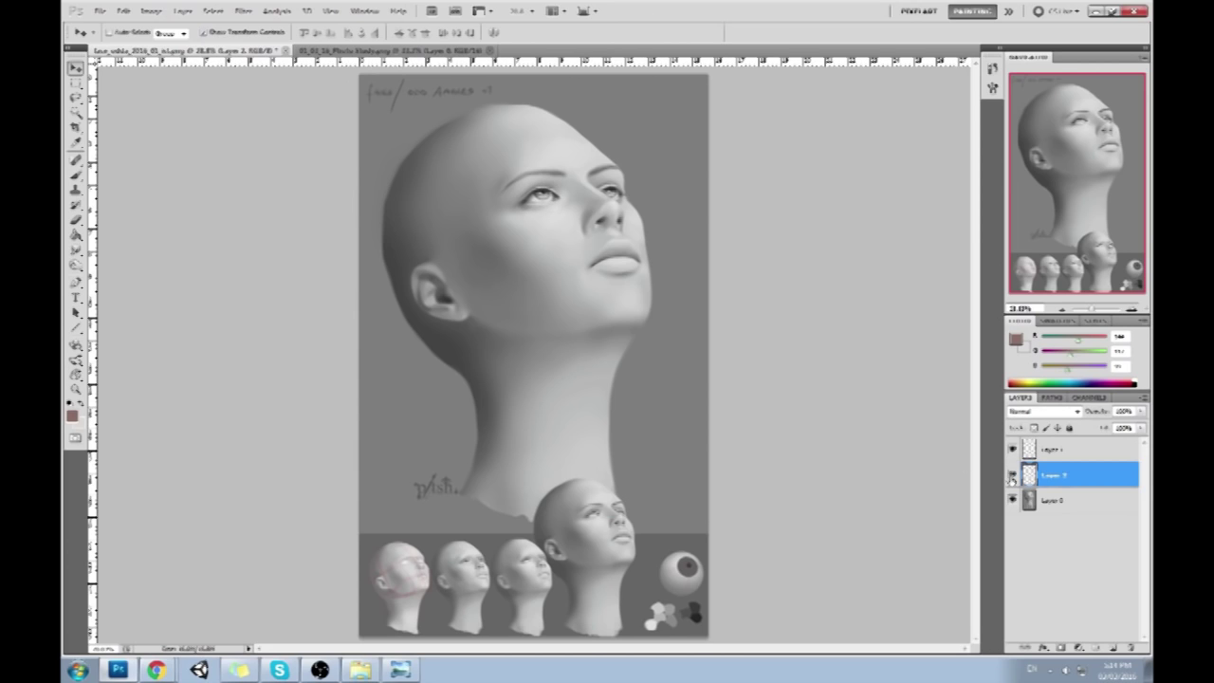
pyautogui.press('m')
pyautogui.rightClick(573, 248)
pyautogui.click(748, 262)
pyautogui.press('e')
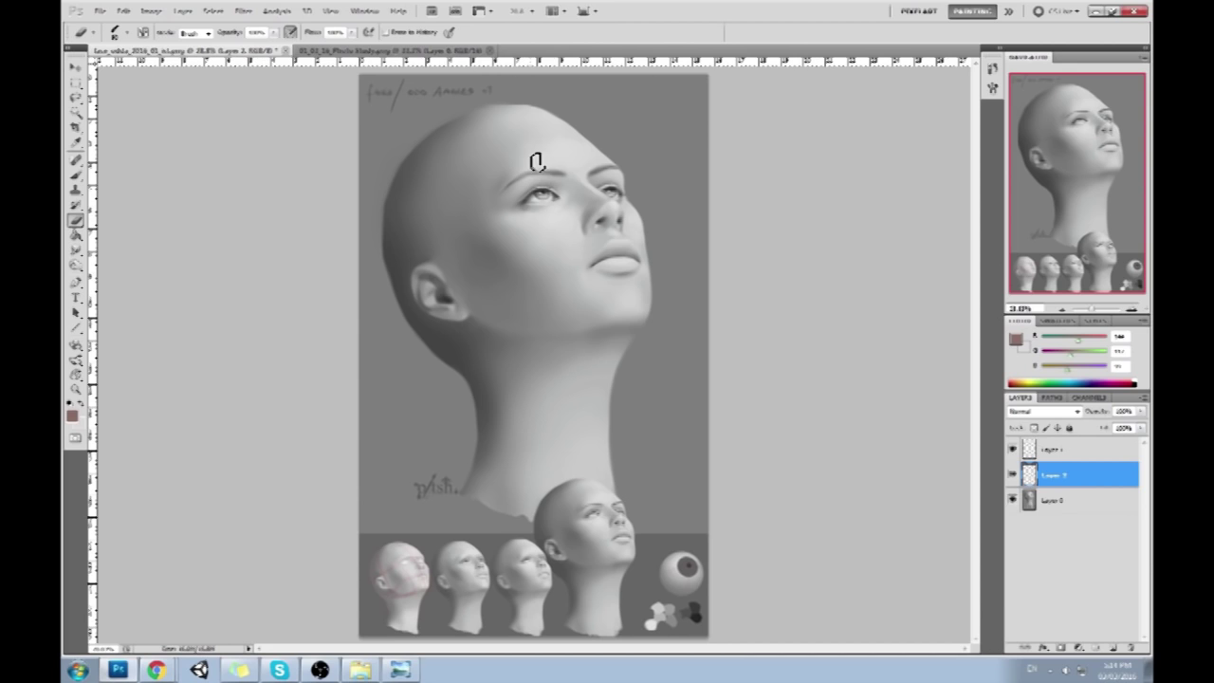
# Merge the eye copy and the layer above it down into the head painting layer
pyautogui.rightClick(1066, 477)
pyautogui.click(1080, 443)
pyautogui.rightClick(1081, 446)
pyautogui.click(1070, 442)
# Copy the near eye with its eyebrow onto a new layer and nudge the copy slightly upward
pyautogui.press('l')
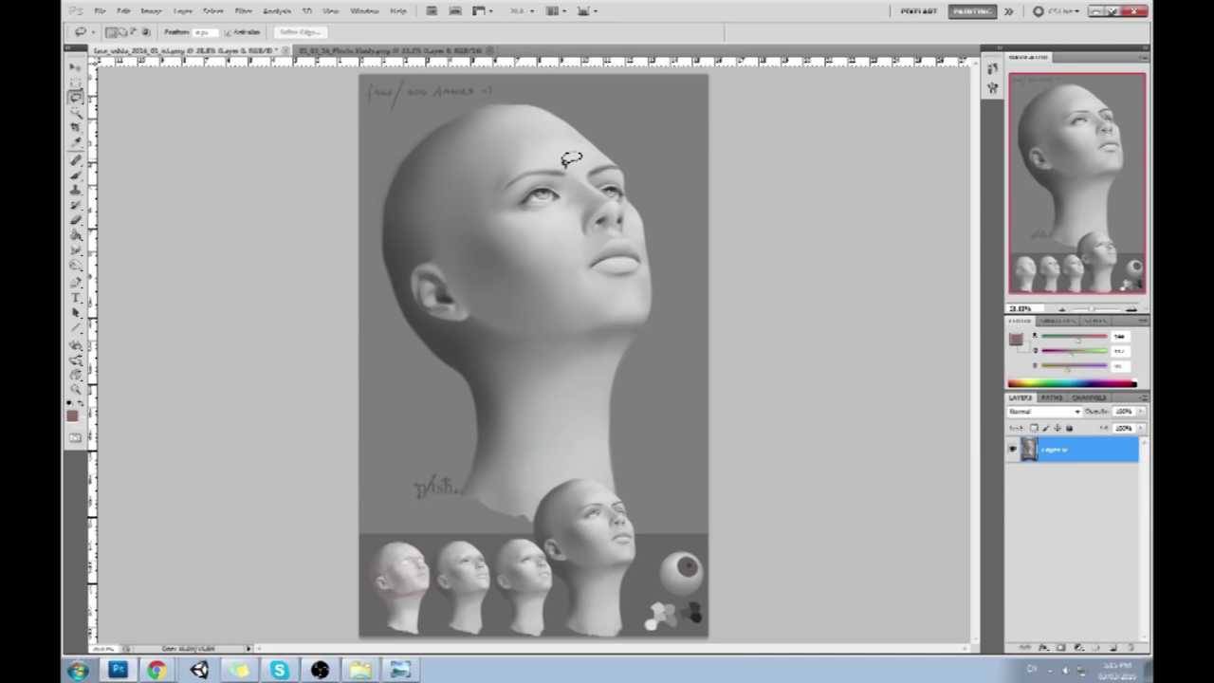
pyautogui.moveTo(569, 160)
pyautogui.mouseDown()
pyautogui.moveTo(529, 154)
pyautogui.moveTo(474, 185)
pyautogui.moveTo(558, 220)
pyautogui.moveTo(559, 157)
pyautogui.mouseUp()
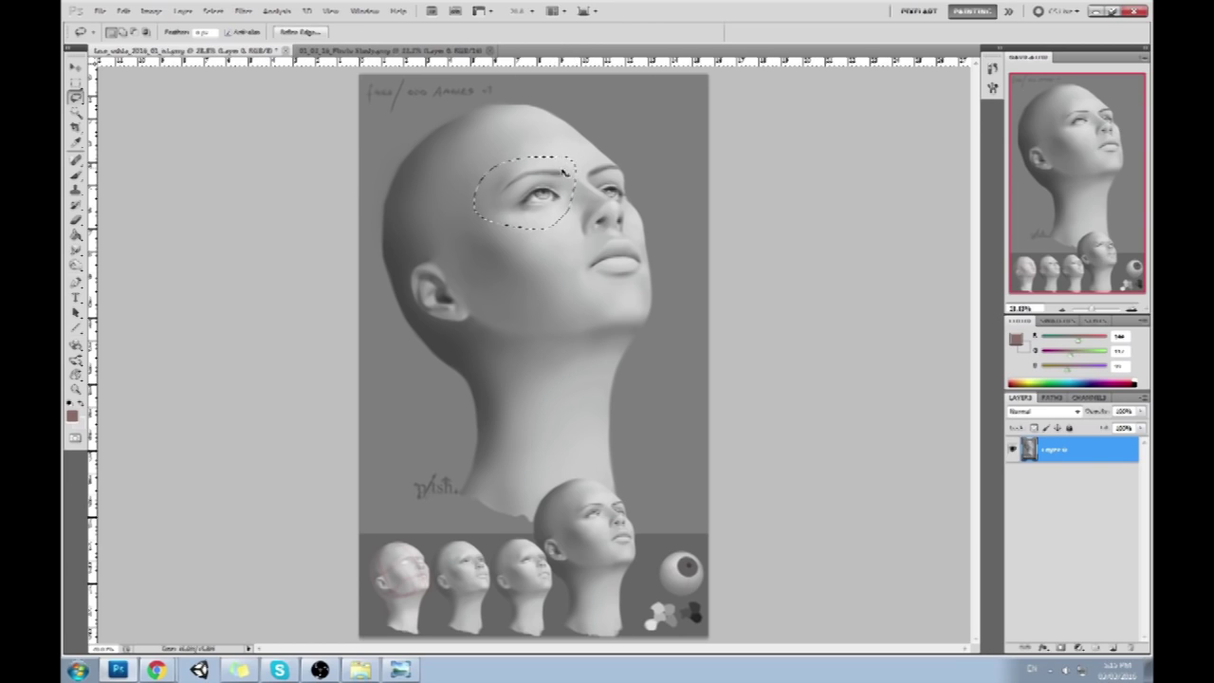
pyautogui.hotkey('ctrl', 'j')
pyautogui.press('v')
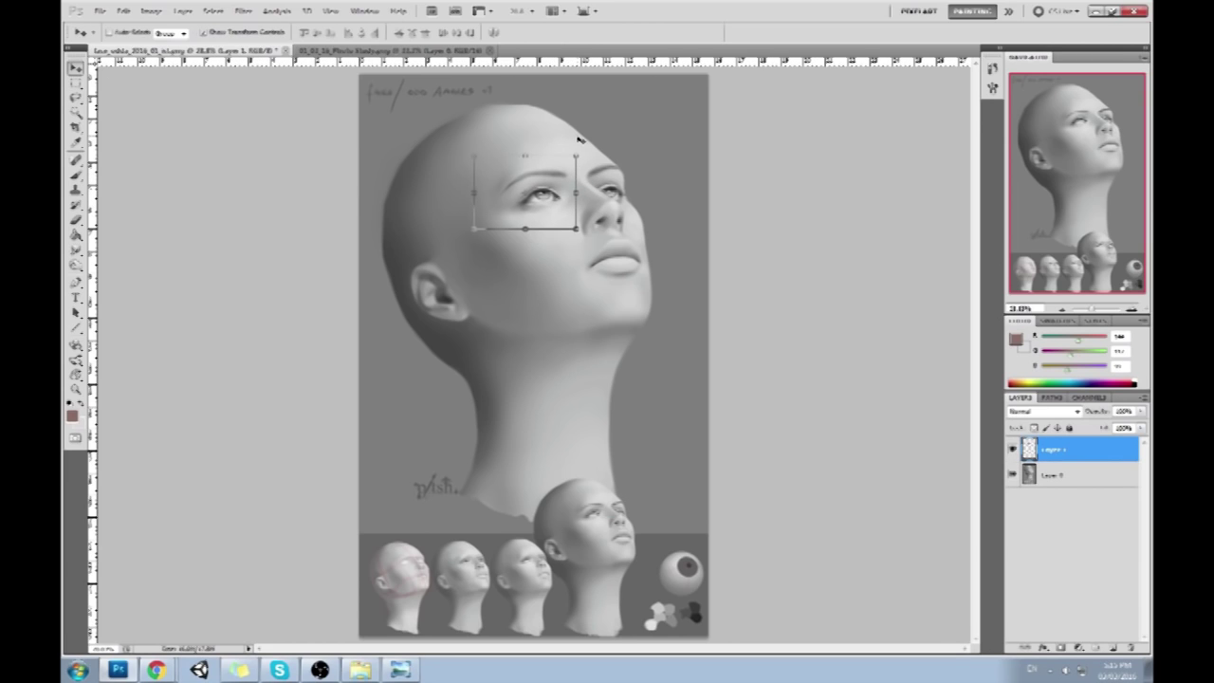
pyautogui.press('Up')
pyautogui.press('Up')
pyautogui.press('Up')
pyautogui.press('Up')
pyautogui.press('Up')
pyautogui.press('Up')
pyautogui.press('Up')
pyautogui.press('Up')
pyautogui.press('Up')
pyautogui.press('Up')
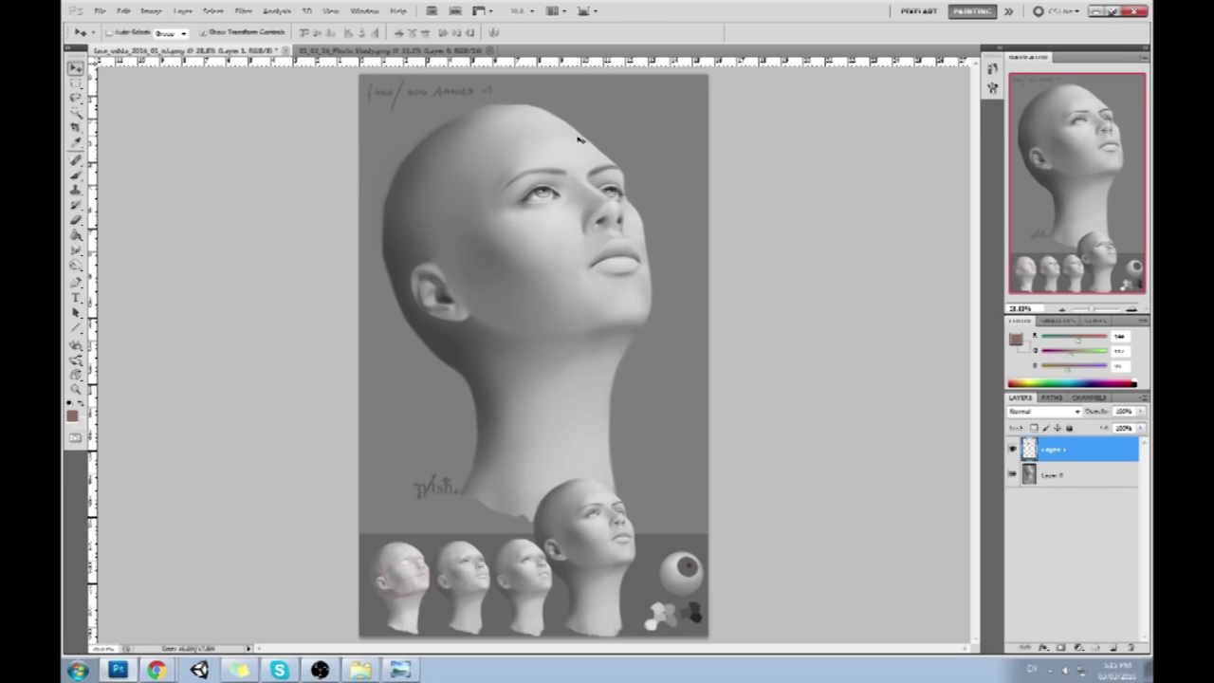
pyautogui.press('Up')
pyautogui.press('Up')
pyautogui.hotkey('ctrl', 'h')
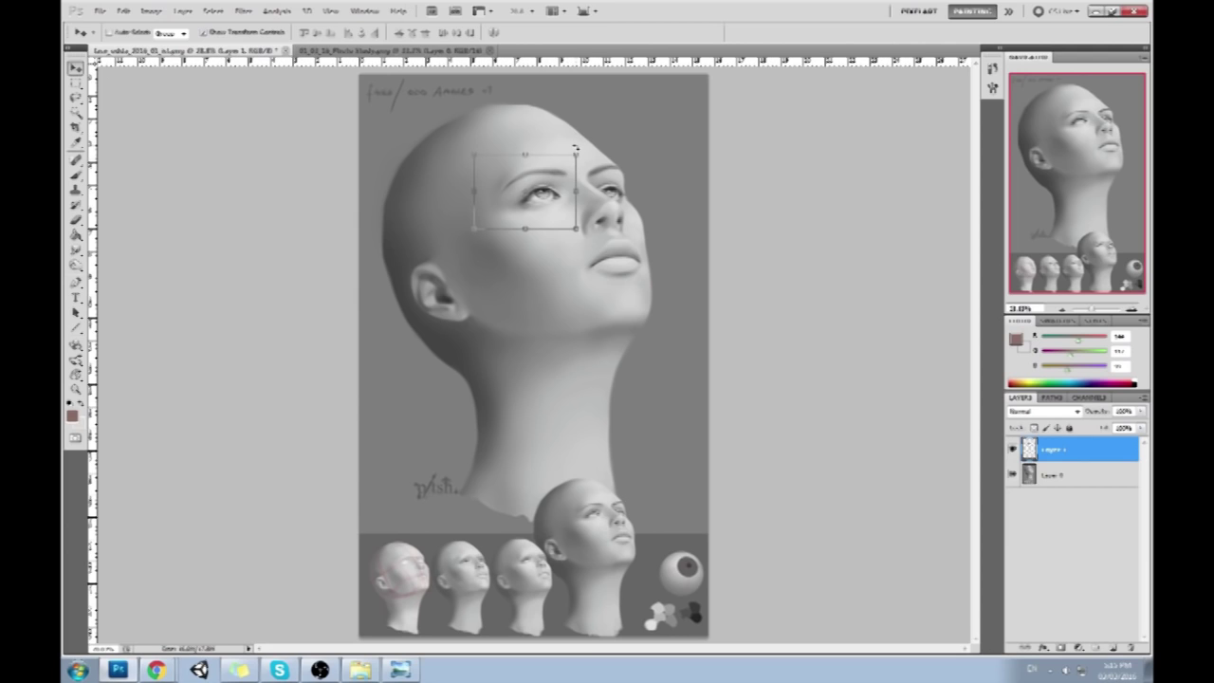
# Rotate the near eye and eyebrow copy slightly clockwise with Free Transform, nudging it further up
pyautogui.hotkey('ctrl', 't')
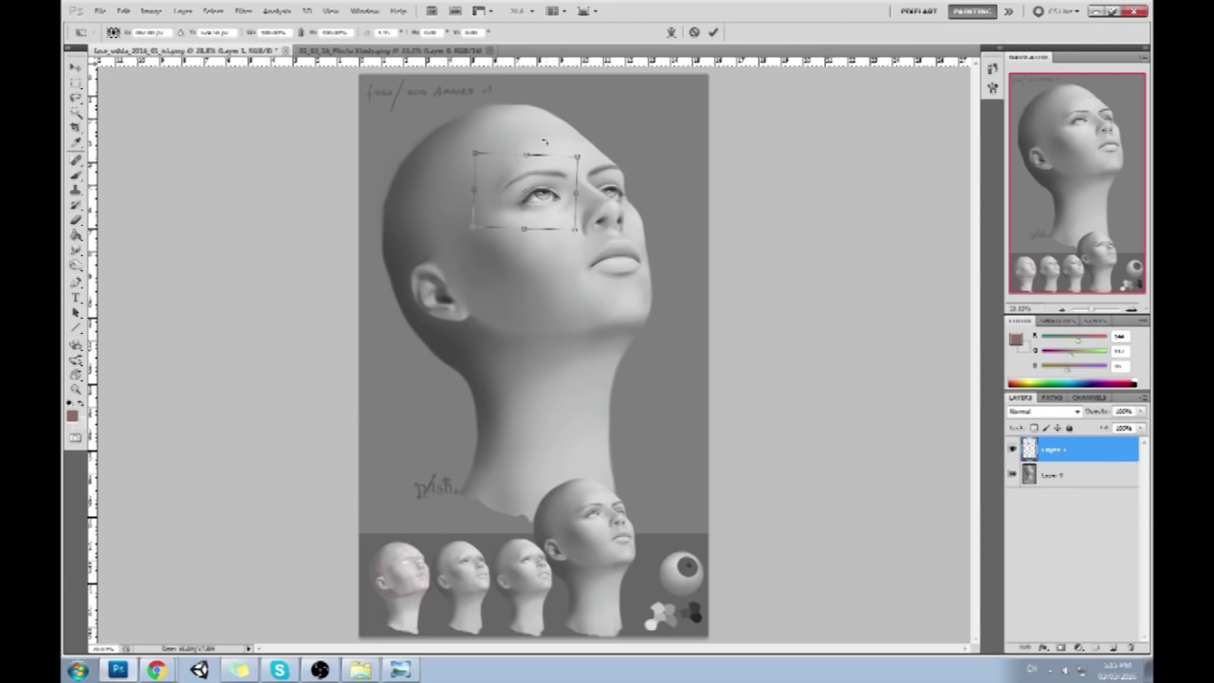
pyautogui.press('Up')
pyautogui.press('Up')
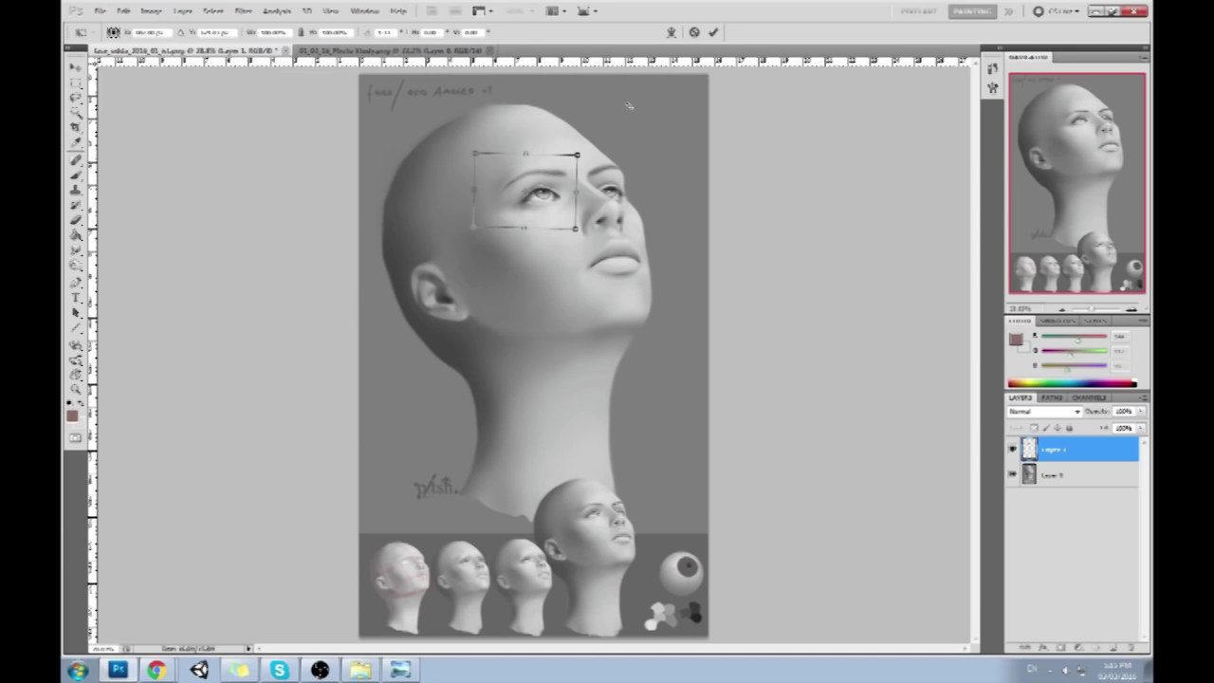
pyautogui.press('Up')
pyautogui.press('Up')
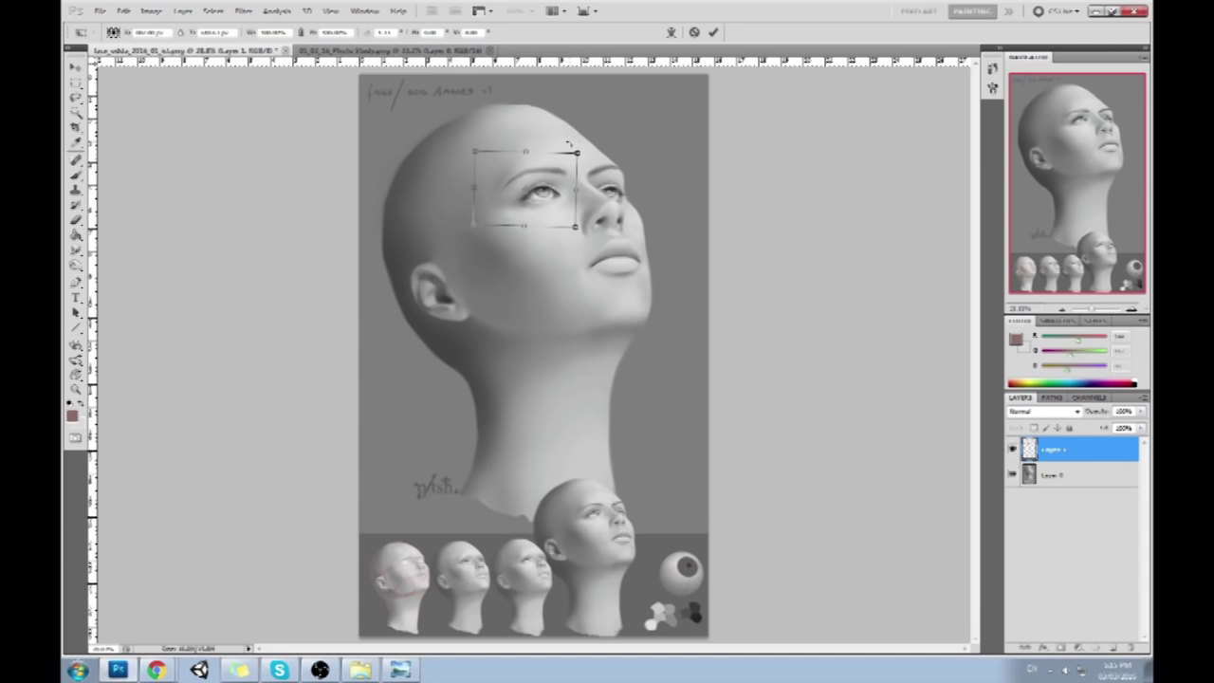
pyautogui.moveTo(568, 143); pyautogui.dragTo(569, 144)
pyautogui.press('Up')
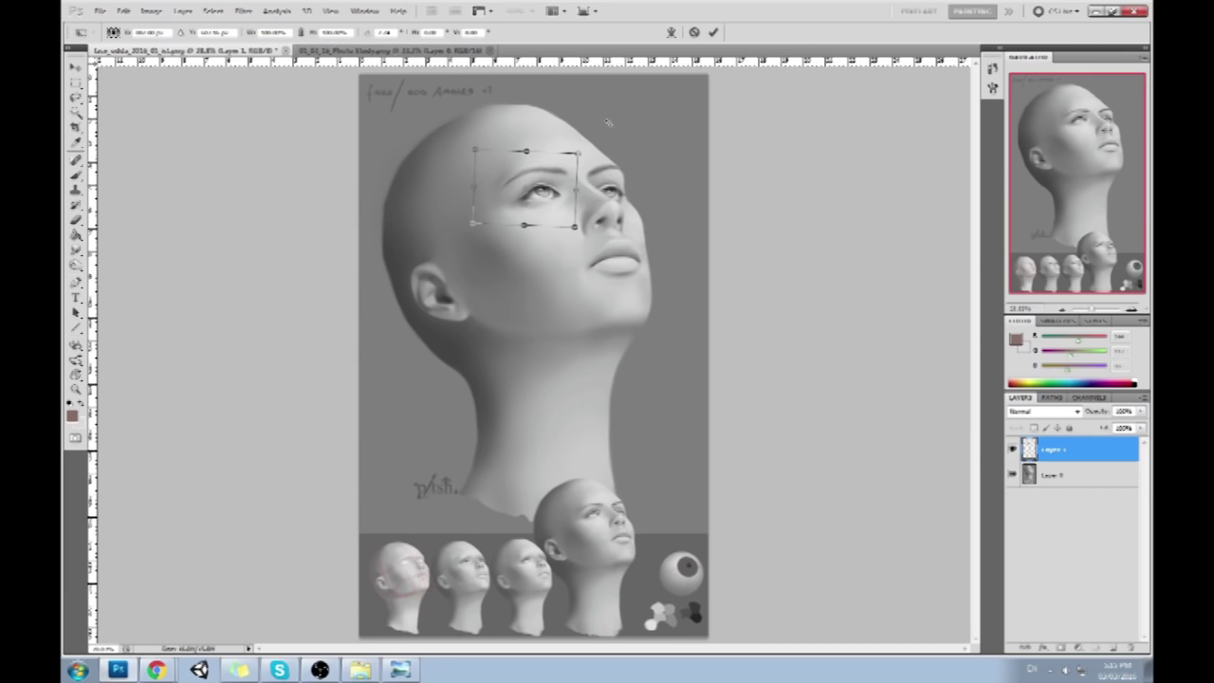
pyautogui.press('Return')
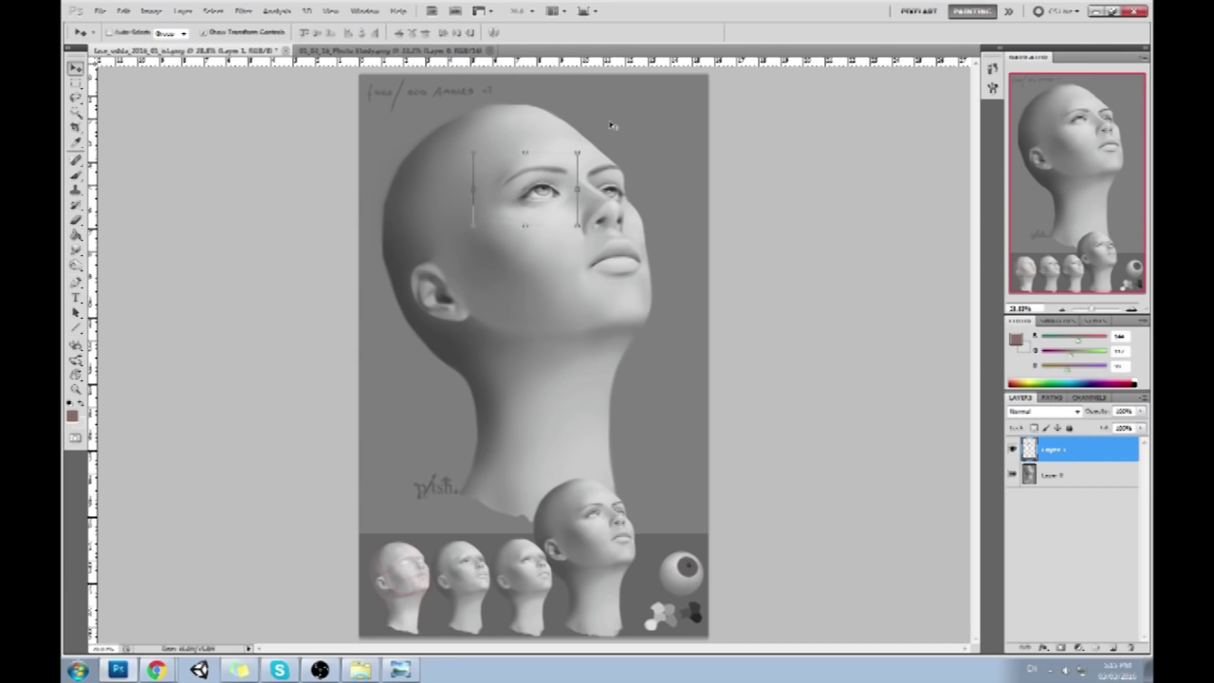
pyautogui.press('b')
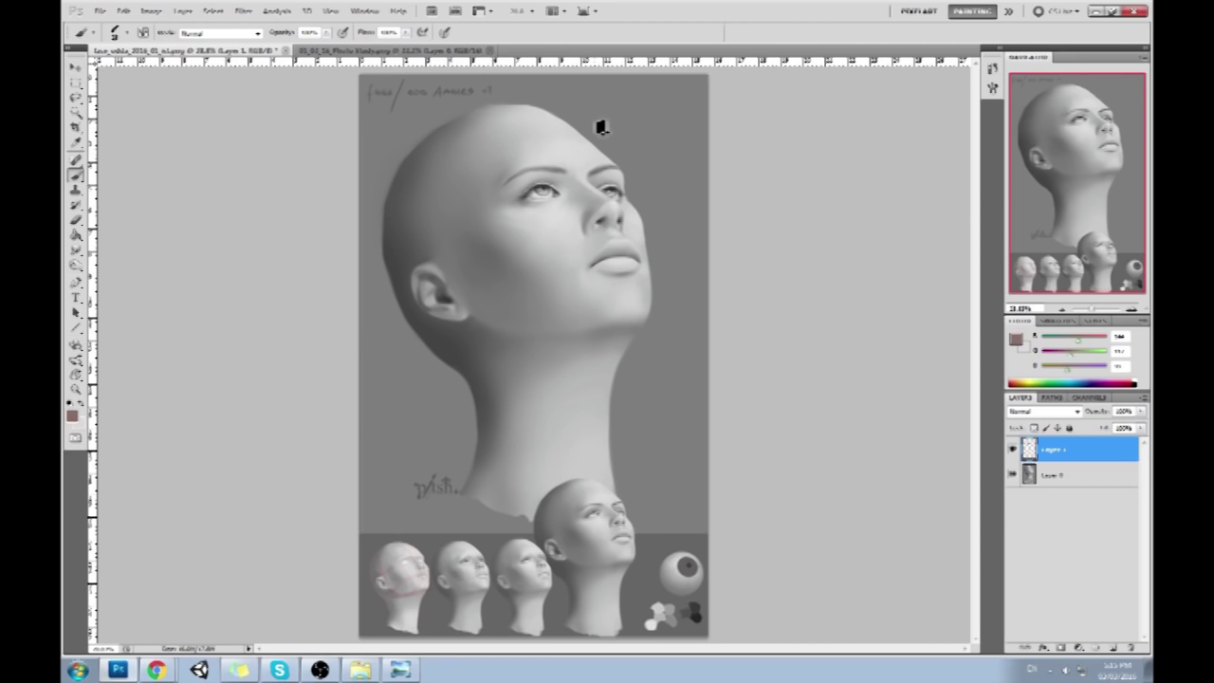
# Flip the canvas horizontally, nudge the near eye and eyebrow copy toward the nose, and flip the canvas back
pyautogui.hotkey('ctrl', 'shift', 'h')
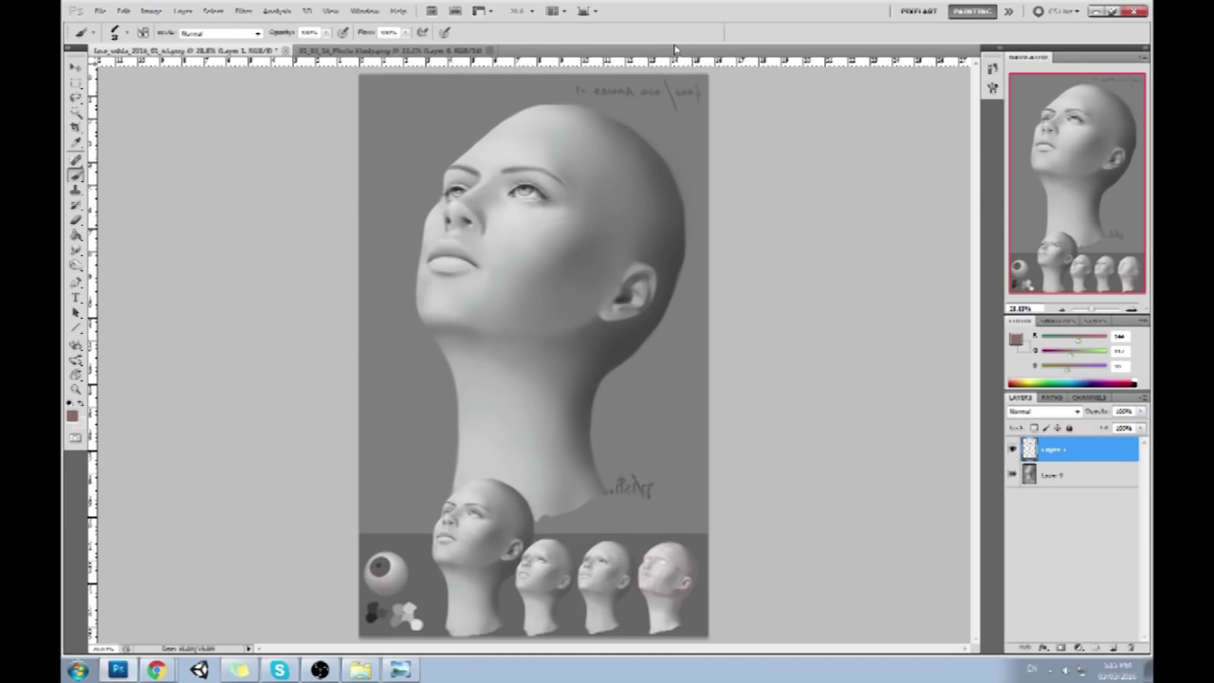
pyautogui.press('v')
pyautogui.press('Left')
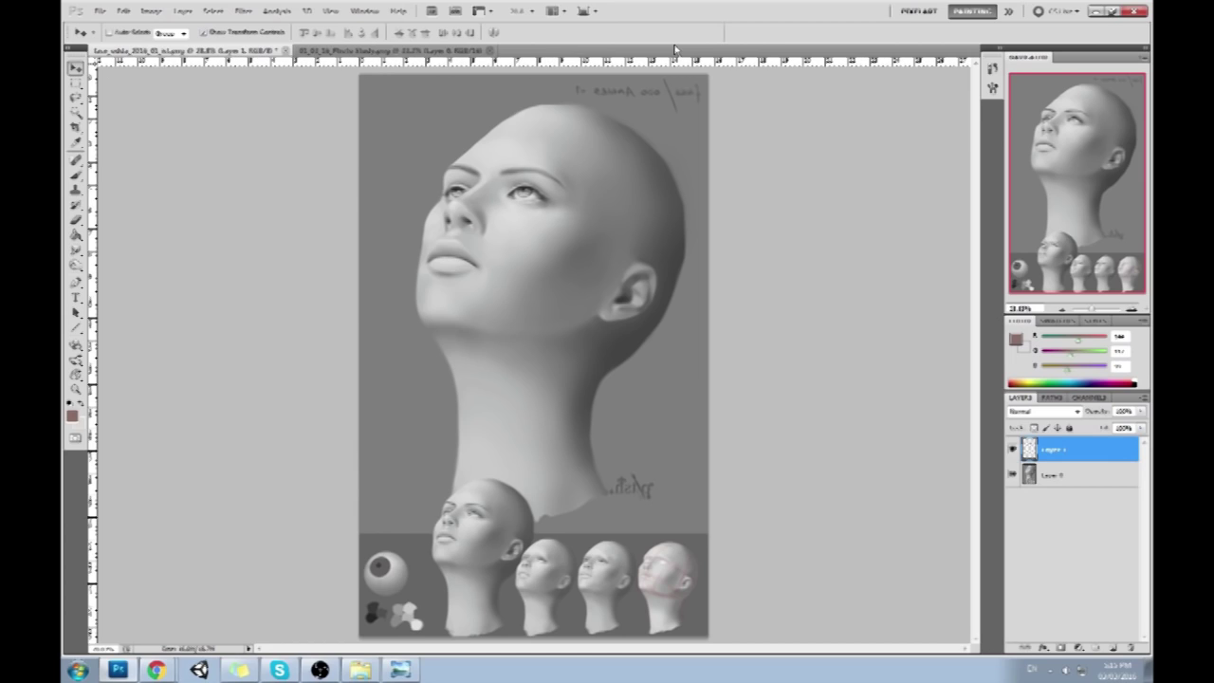
pyautogui.press('Left')
pyautogui.press('Left')
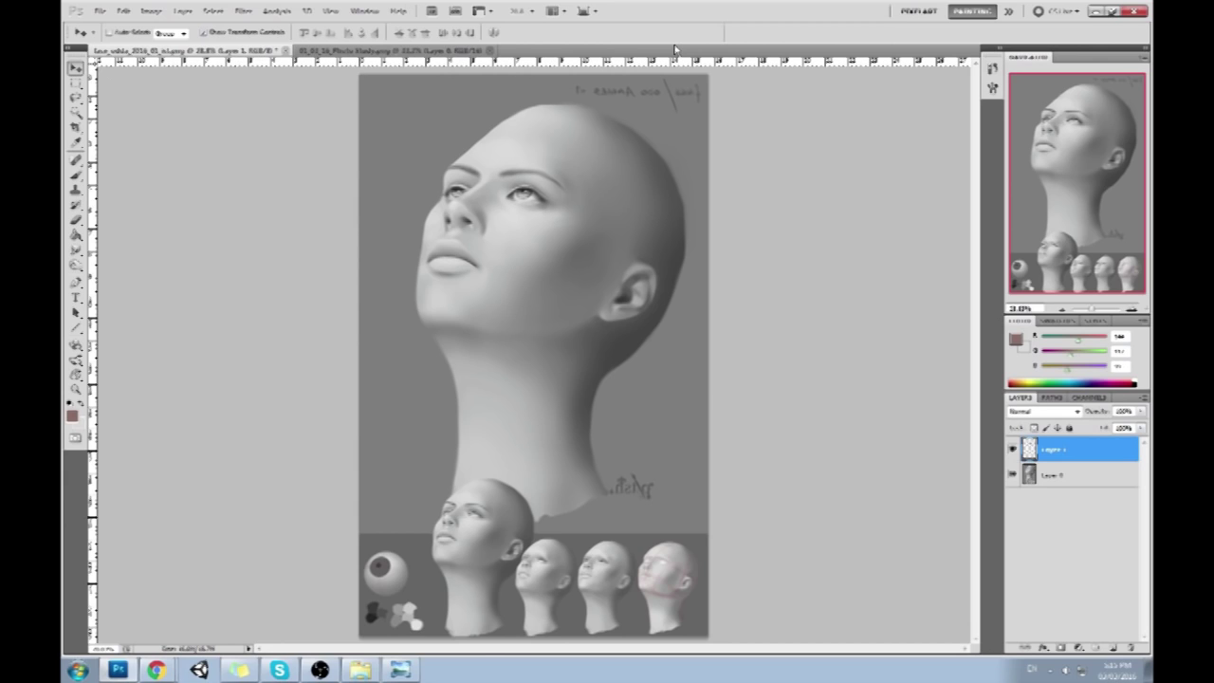
pyautogui.hotkey('ctrl', 'alt', 'z')
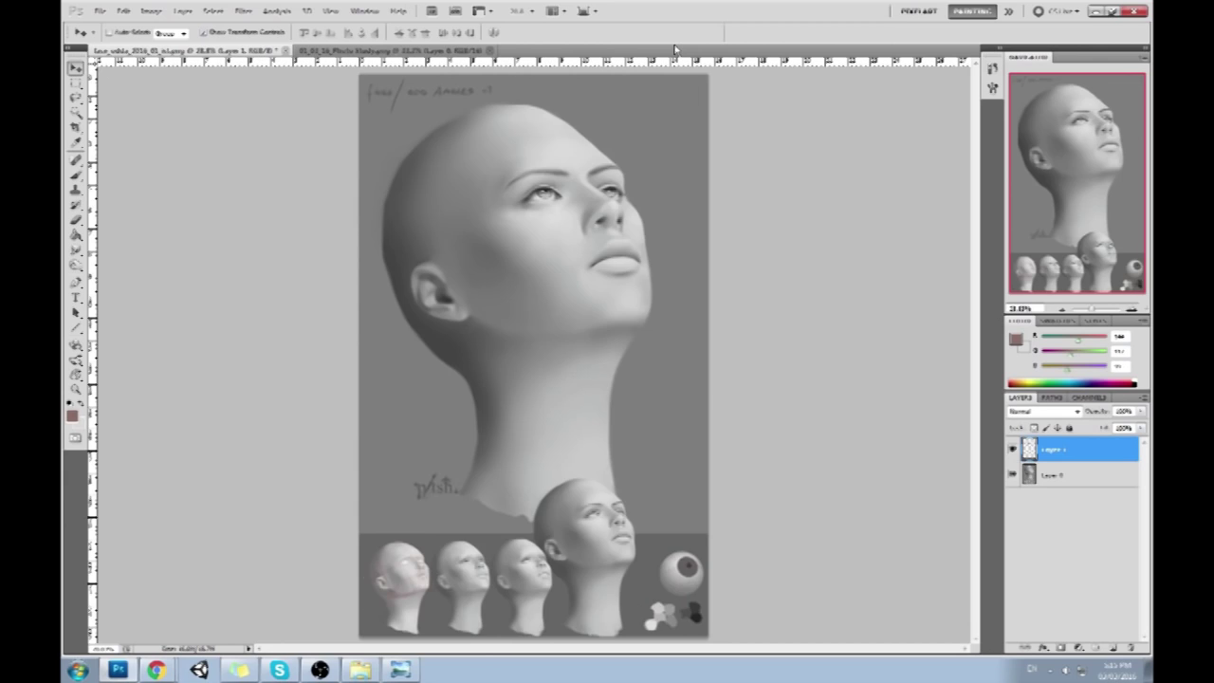
# Nudge the near eye and eyebrow copy left and rotate it slightly with Free Transform
pyautogui.press('Left')
pyautogui.hotkey('ctrl', 't')
pyautogui.moveTo(467, 147); pyautogui.dragTo(468, 146)
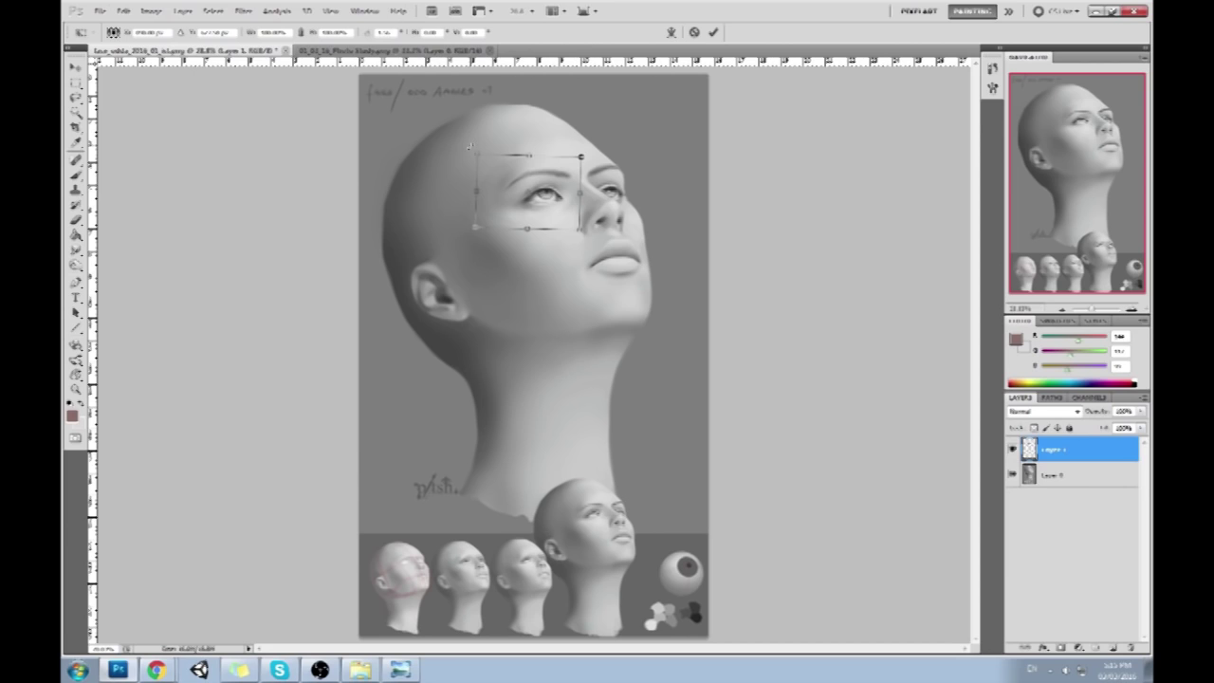
pyautogui.press('Return')
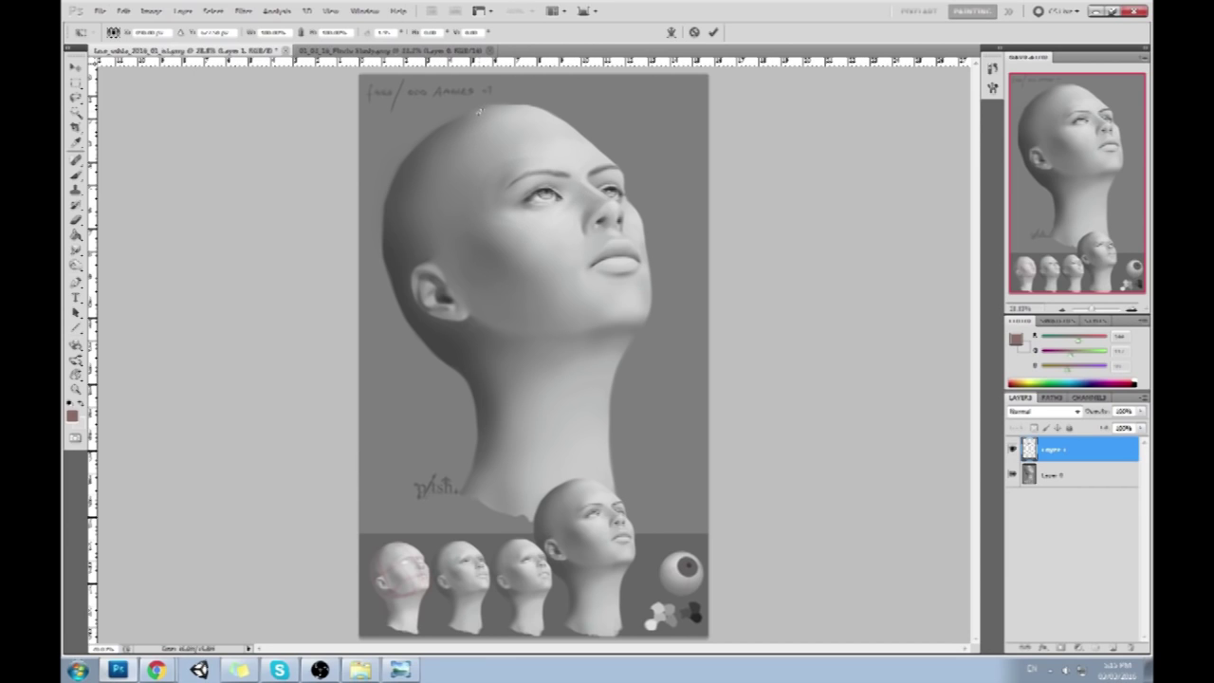
pyautogui.click(712, 33)
# Flip the canvas horizontally and outline the far eye on the head painting layer with the Lasso
pyautogui.hotkey('ctrl', 'shift', 'h')
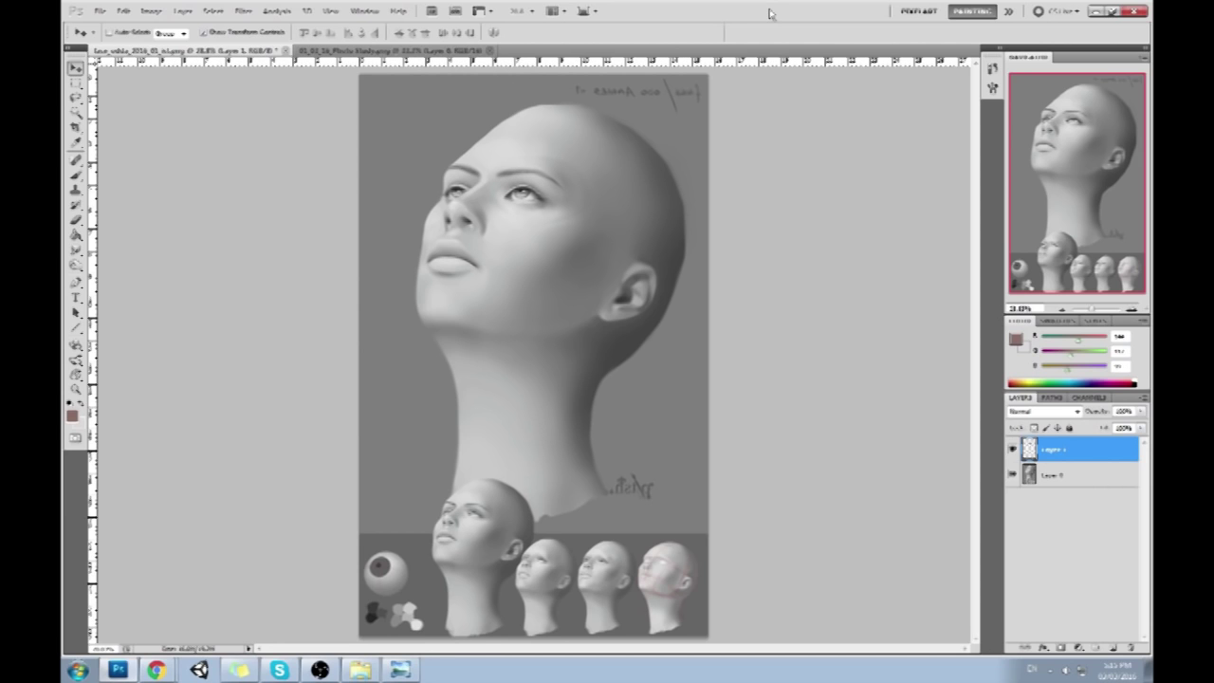
pyautogui.press('z')
pyautogui.moveTo(394, 134); pyautogui.dragTo(555, 355)
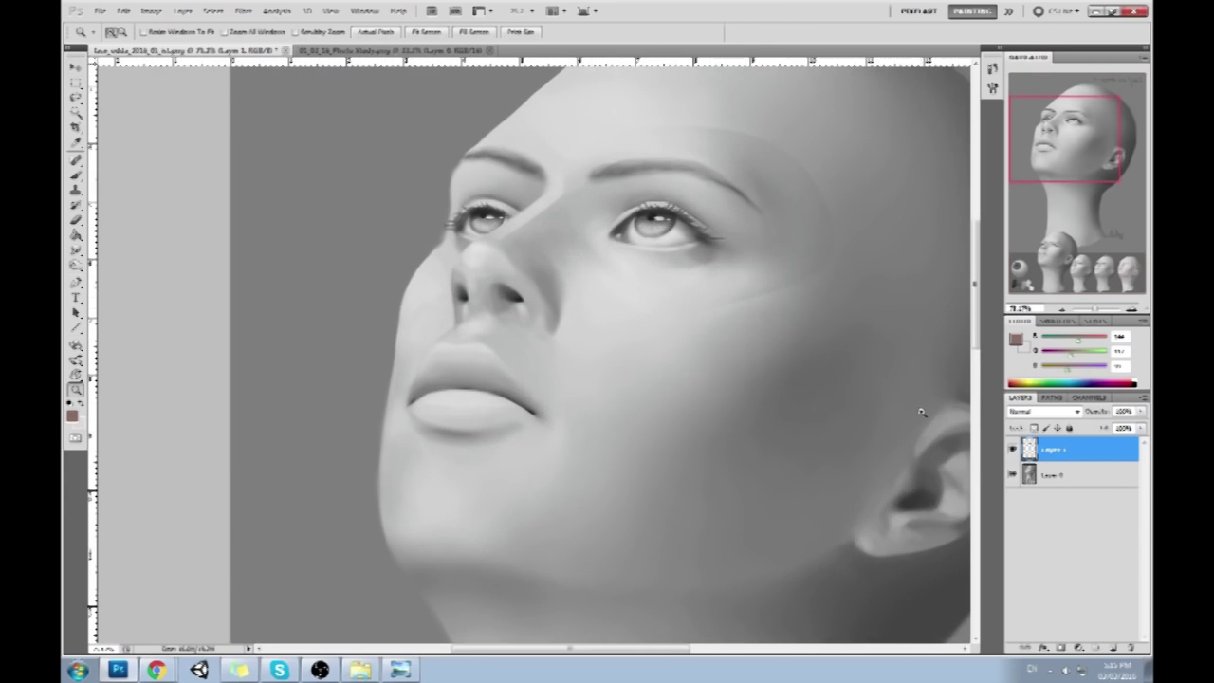
pyautogui.click(1076, 475)
pyautogui.press('l')
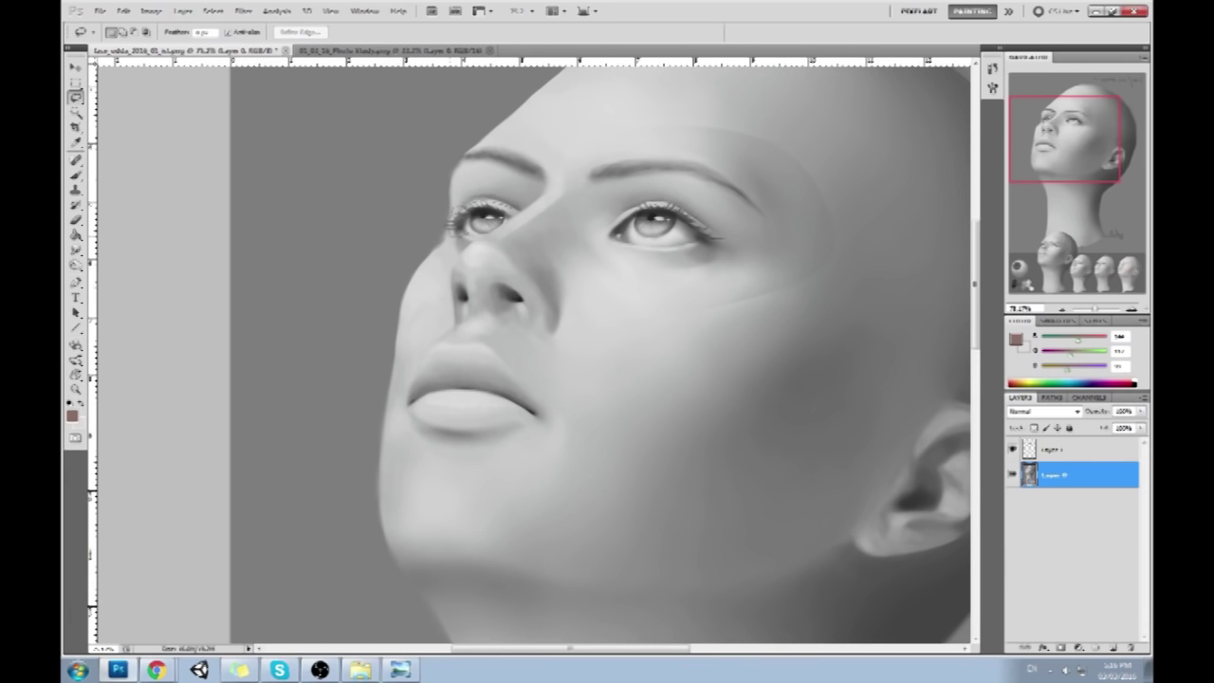
pyautogui.moveTo(512, 211)
pyautogui.mouseDown()
pyautogui.moveTo(454, 235)
pyautogui.moveTo(542, 203)
pyautogui.mouseUp()
pyautogui.hotkey('ctrl', 'j')
pyautogui.press('v')
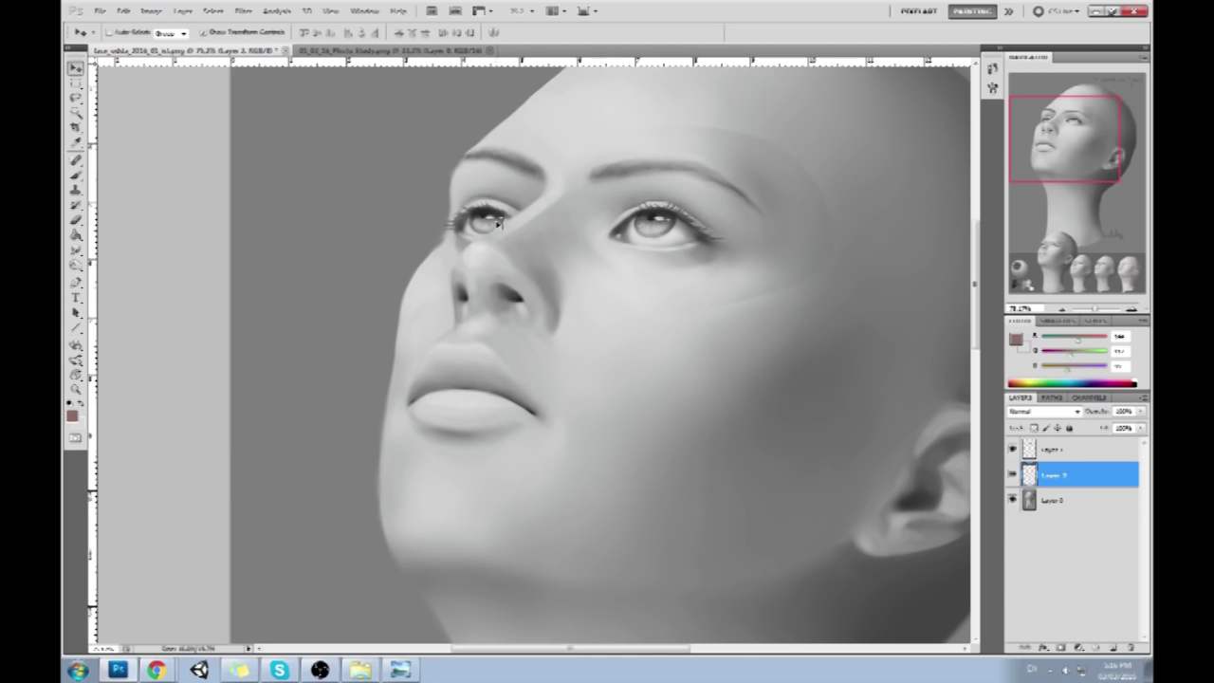
pyautogui.hotkey('ctrl', 'e')
pyautogui.hotkey('alt', ']')
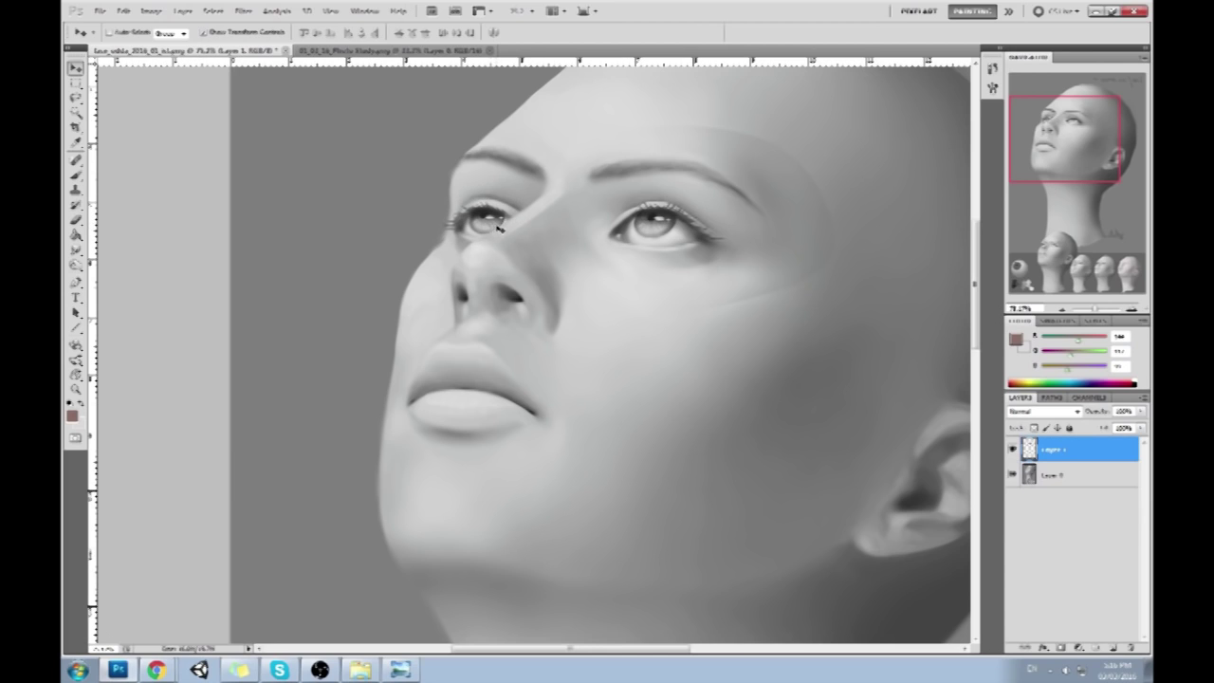
pyautogui.click(993, 69)
pyautogui.click(826, 399)
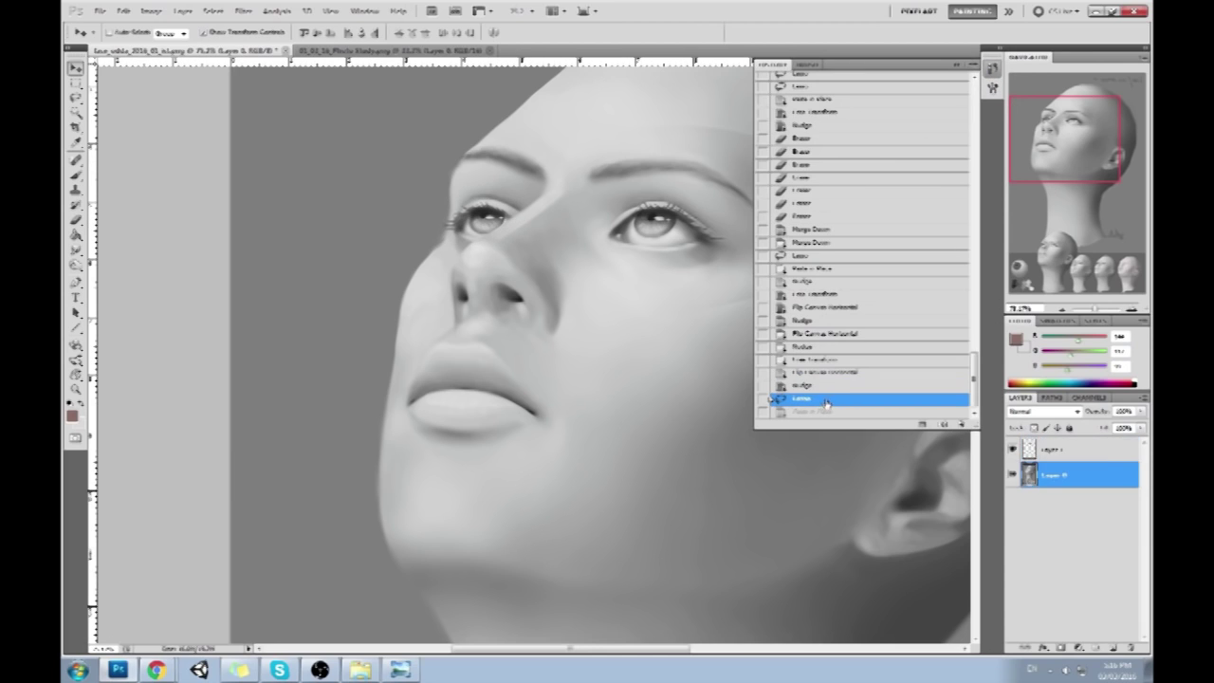
pyautogui.click(957, 65)
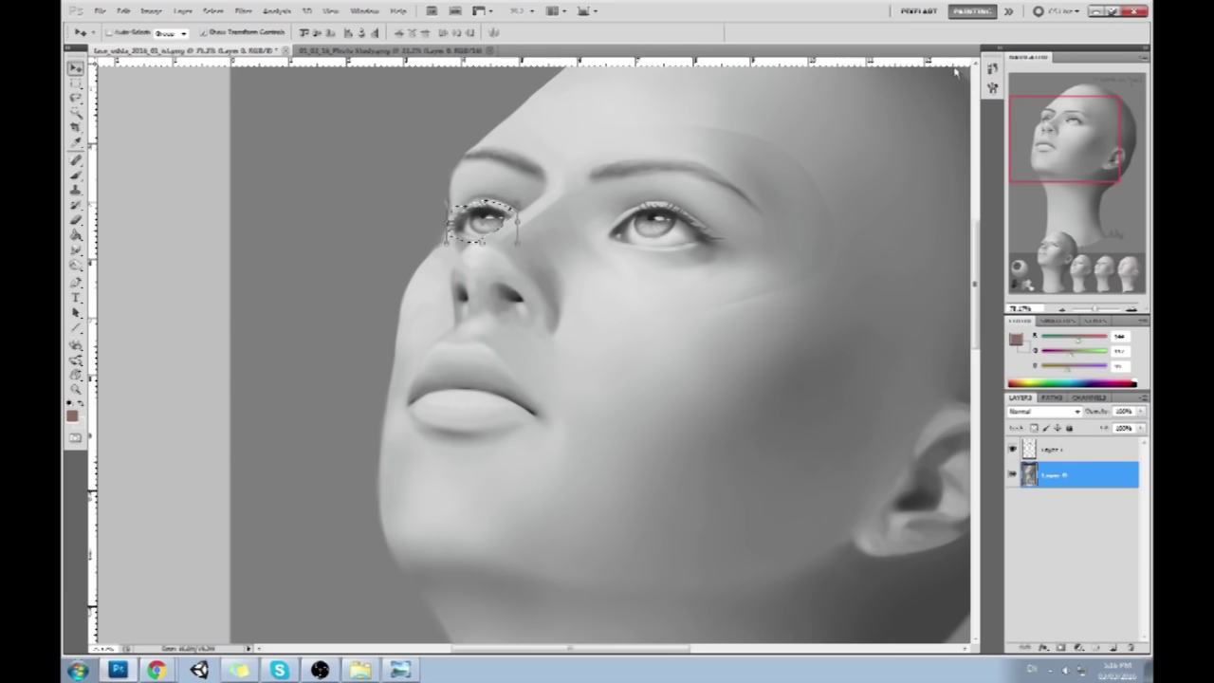
# Copy the selected far eye to its own layer and nudge the copy slightly up and toward the nose
pyautogui.press('l')
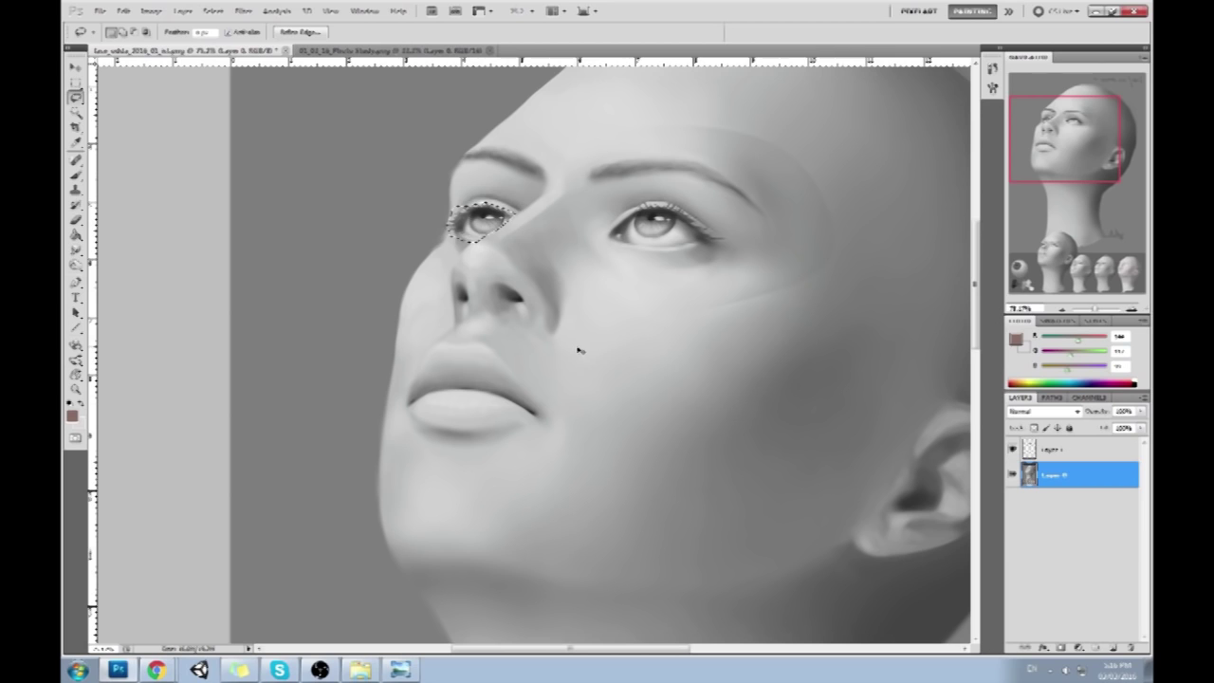
pyautogui.hotkey('ctrl', 'j')
pyautogui.press('v')
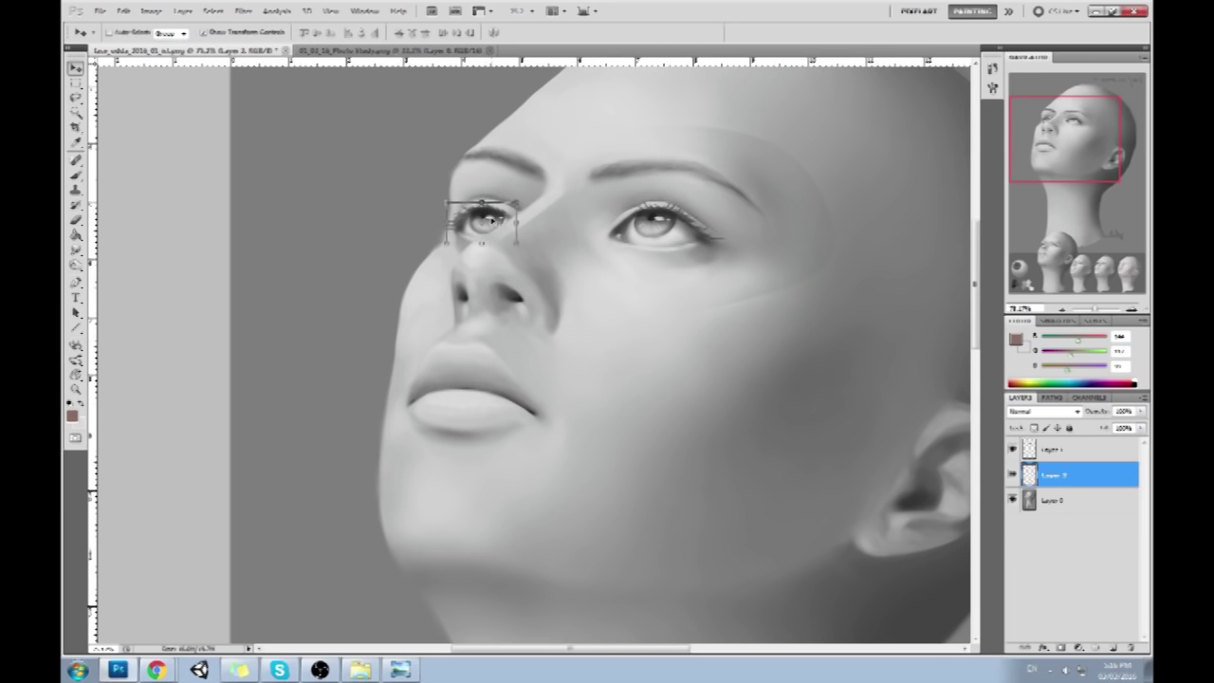
pyautogui.moveTo(491, 221); pyautogui.dragTo(498, 218)
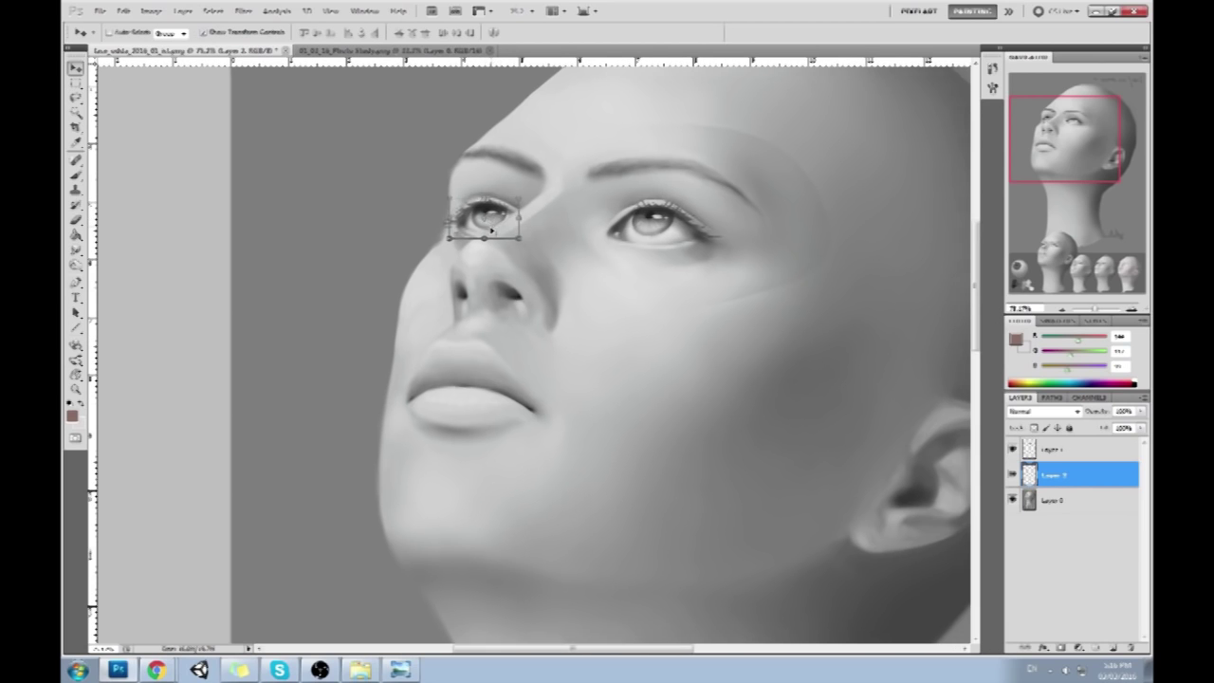
# Compare the far eye before and after its repositioning, both close up and with the whole painting in view
pyautogui.hotkey('ctrl', '0')
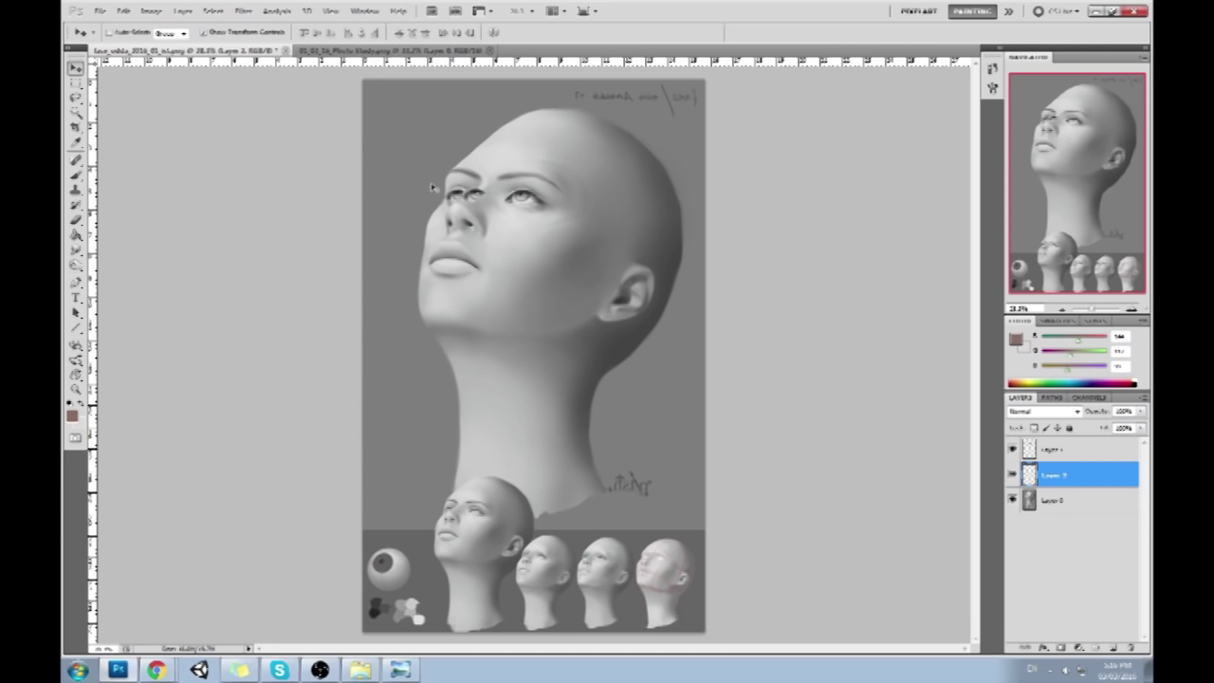
pyautogui.press('z')
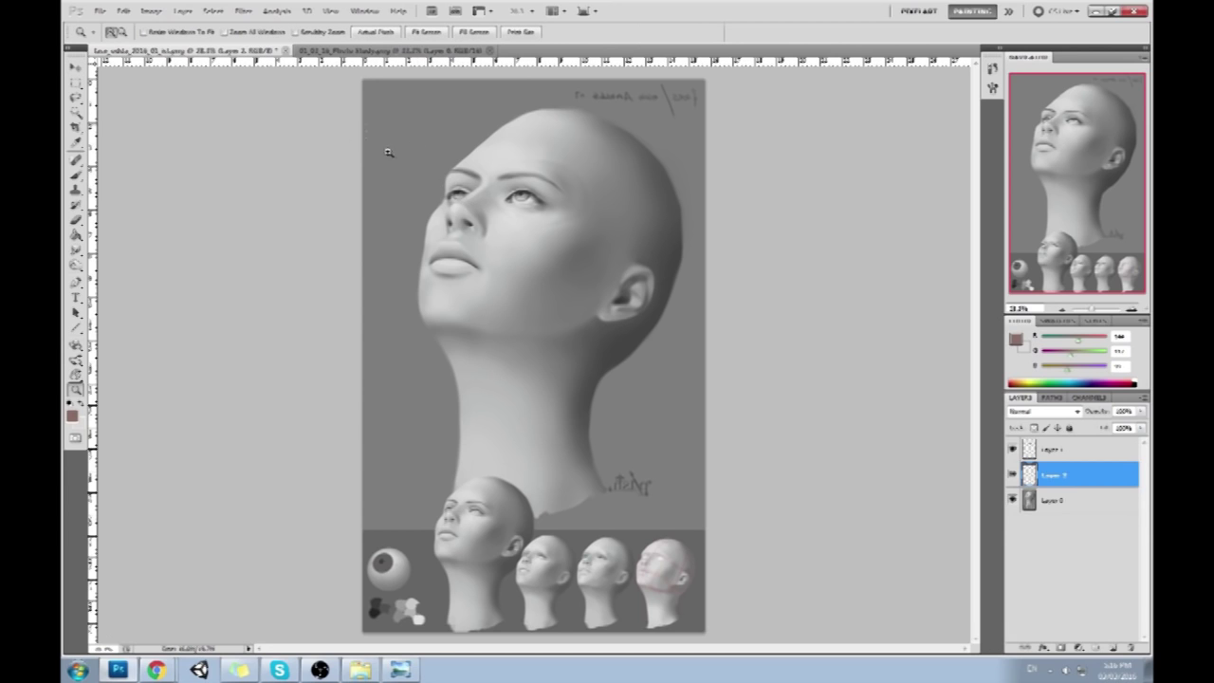
pyautogui.moveTo(388, 152); pyautogui.dragTo(669, 349)
pyautogui.hotkey('ctrl', 'e')
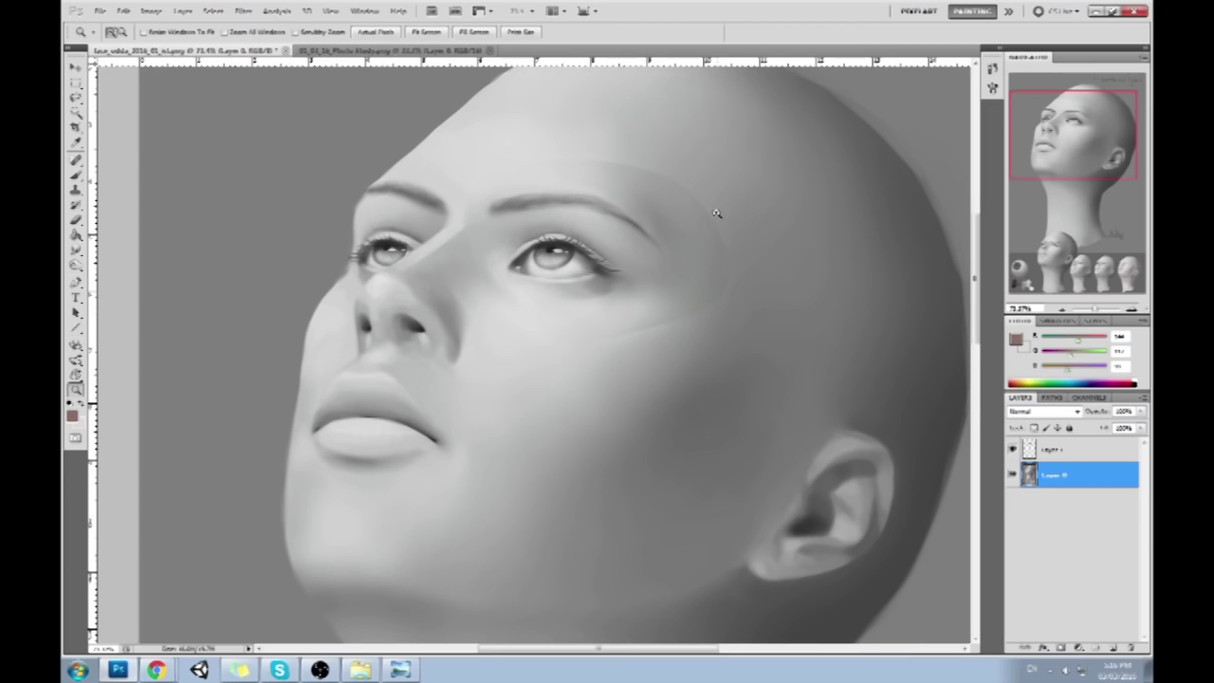
pyautogui.hotkey('ctrl', 'z')
pyautogui.press('v')
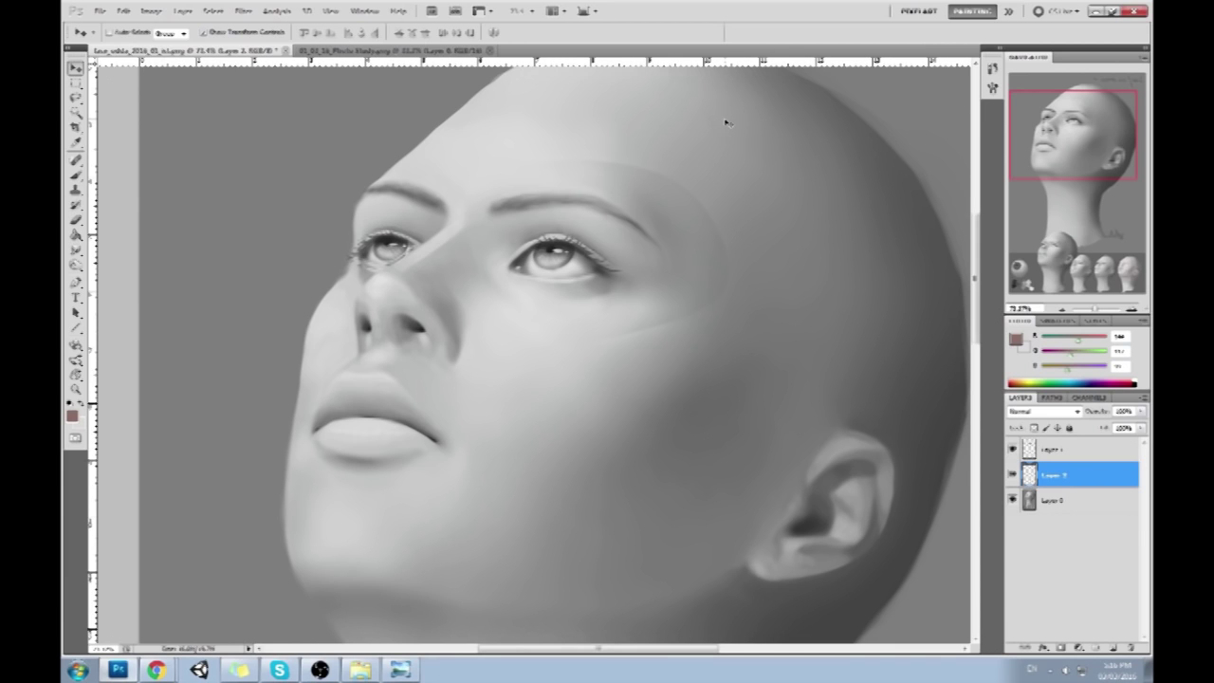
pyautogui.hotkey('ctrl', '0')
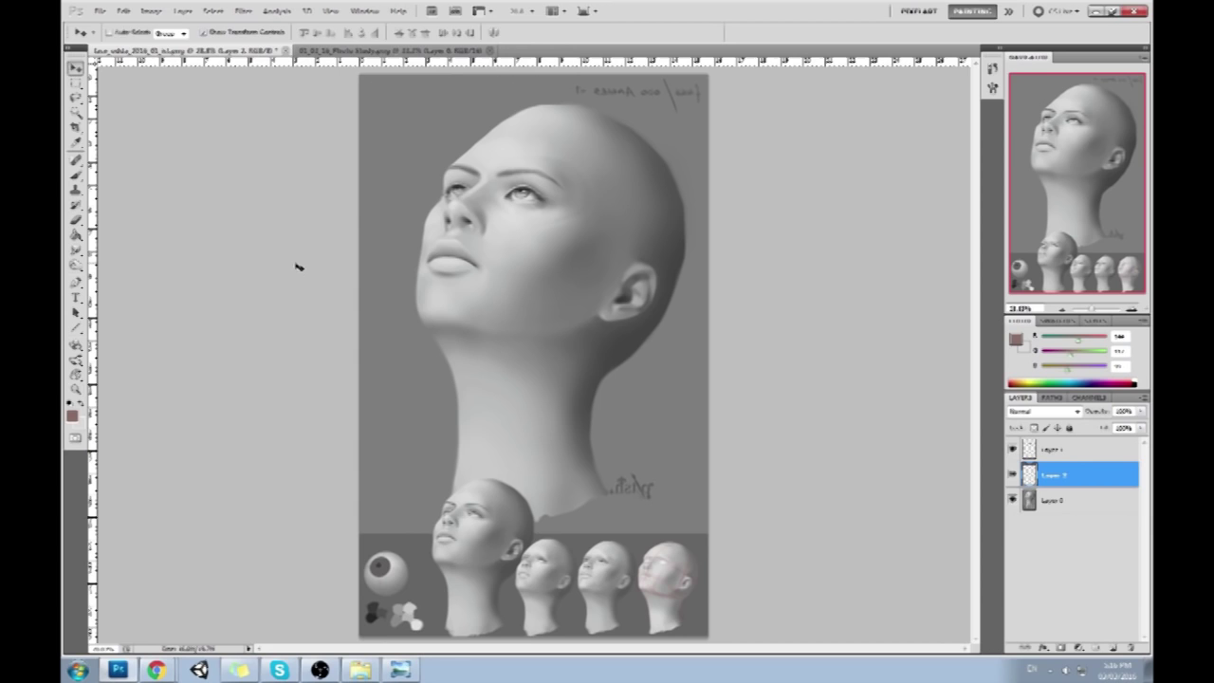
# Rotate the far eye copy slightly with Free Transform, apply it, and flip the canvas horizontally
pyautogui.press('z')
pyautogui.moveTo(334, 122); pyautogui.dragTo(641, 334)
pyautogui.press('b')
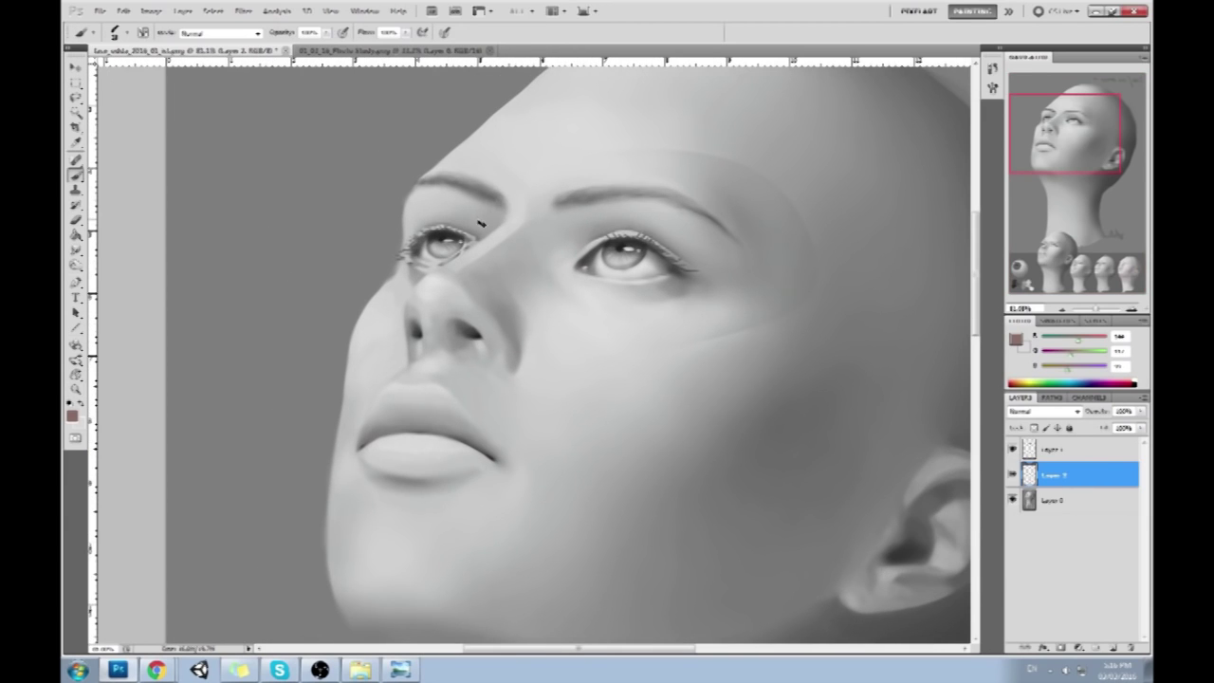
pyautogui.press('v')
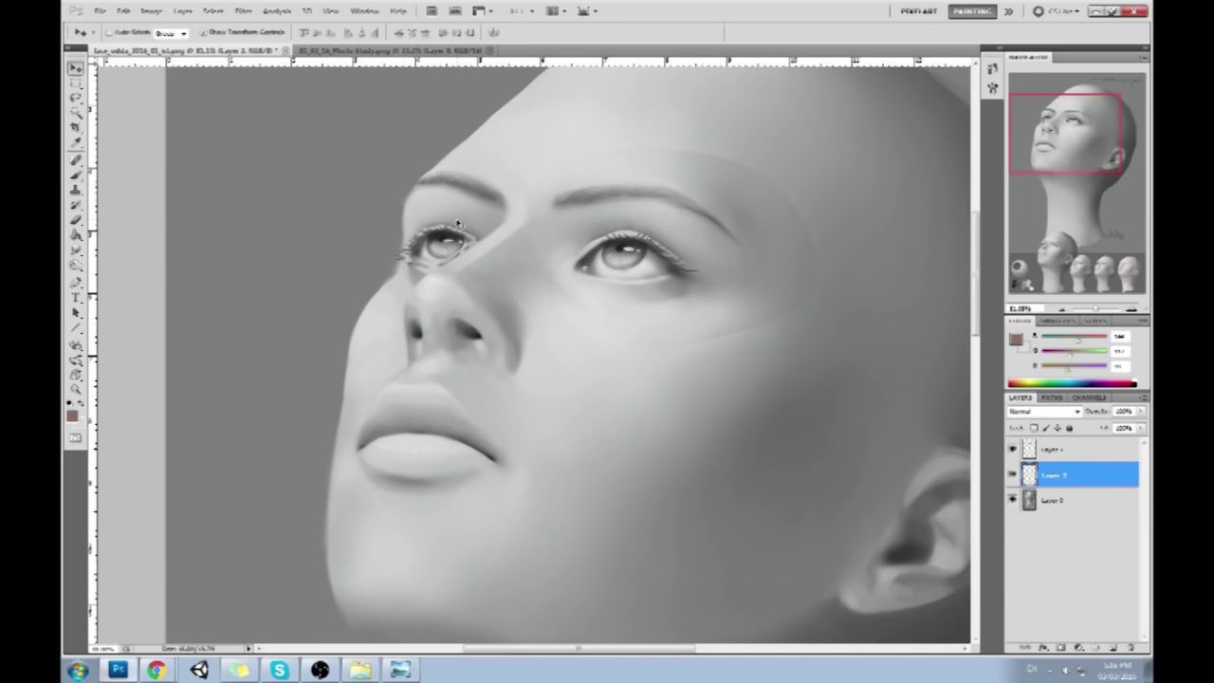
pyautogui.hotkey('ctrl', 't')
pyautogui.moveTo(444, 217); pyautogui.dragTo(479, 201)
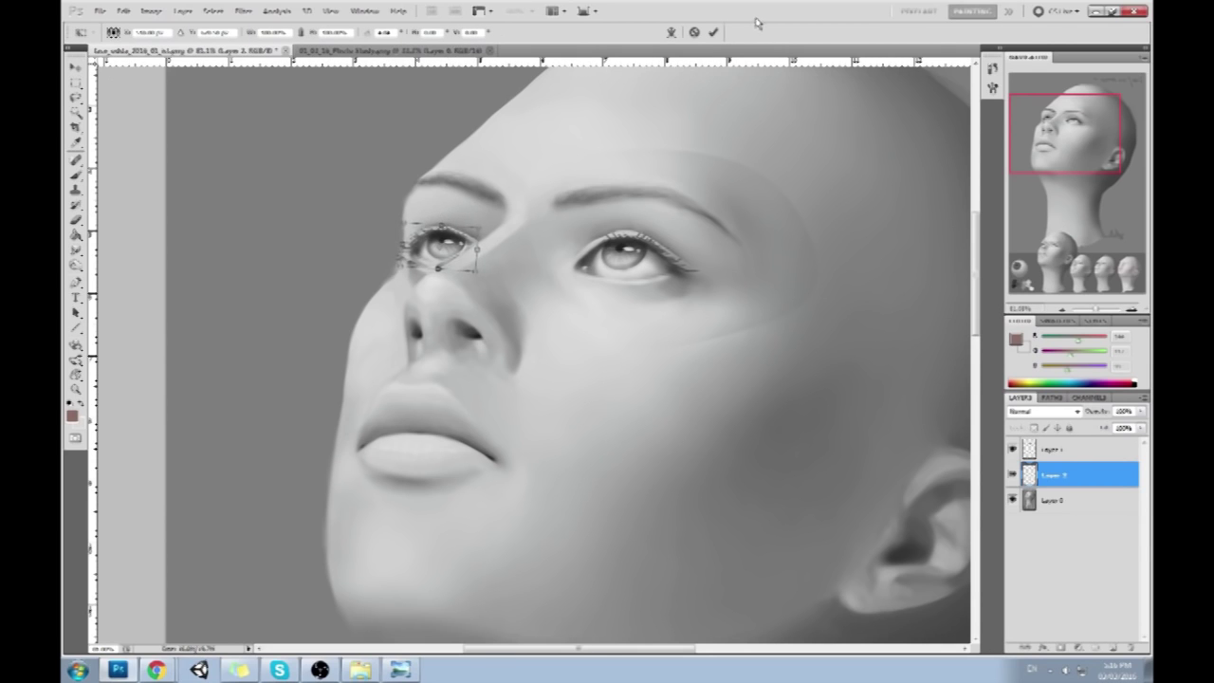
pyautogui.click(712, 34)
pyautogui.press('F2')
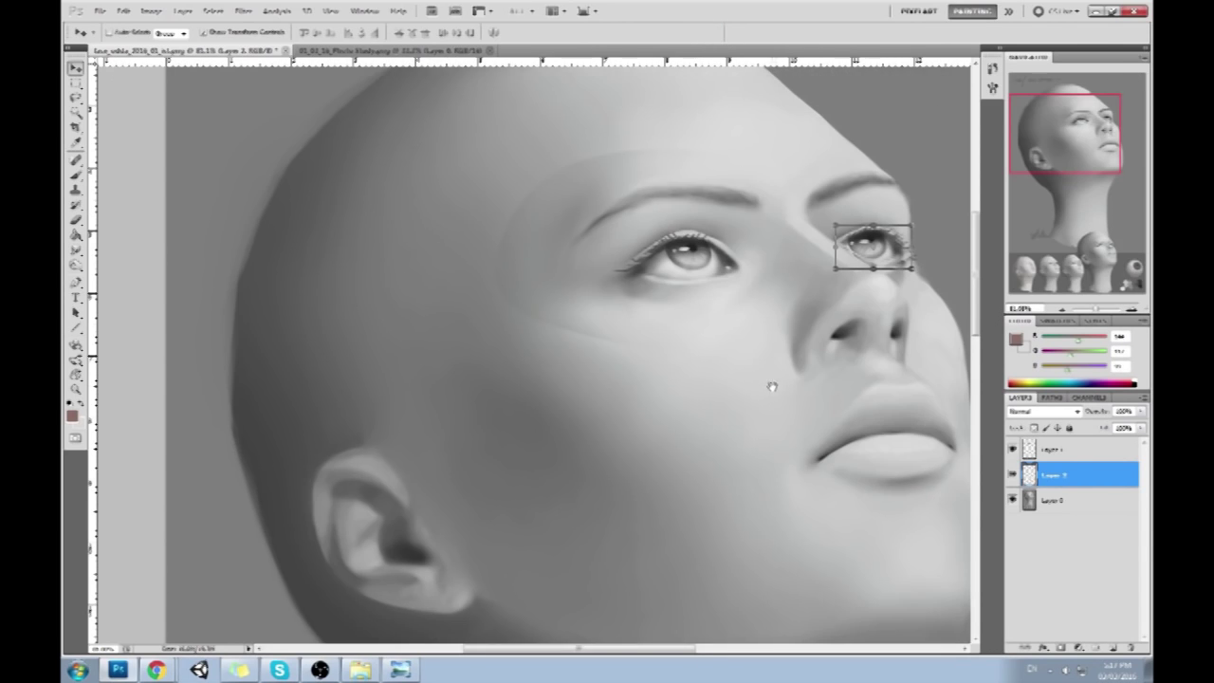
# Paint over the far eye's lower lid on its copied layer with a small brush and grays sampled from the surrounding skin
pyautogui.moveTo(772, 386); pyautogui.dragTo(636, 380)
pyautogui.hotkey('ctrl', '0')
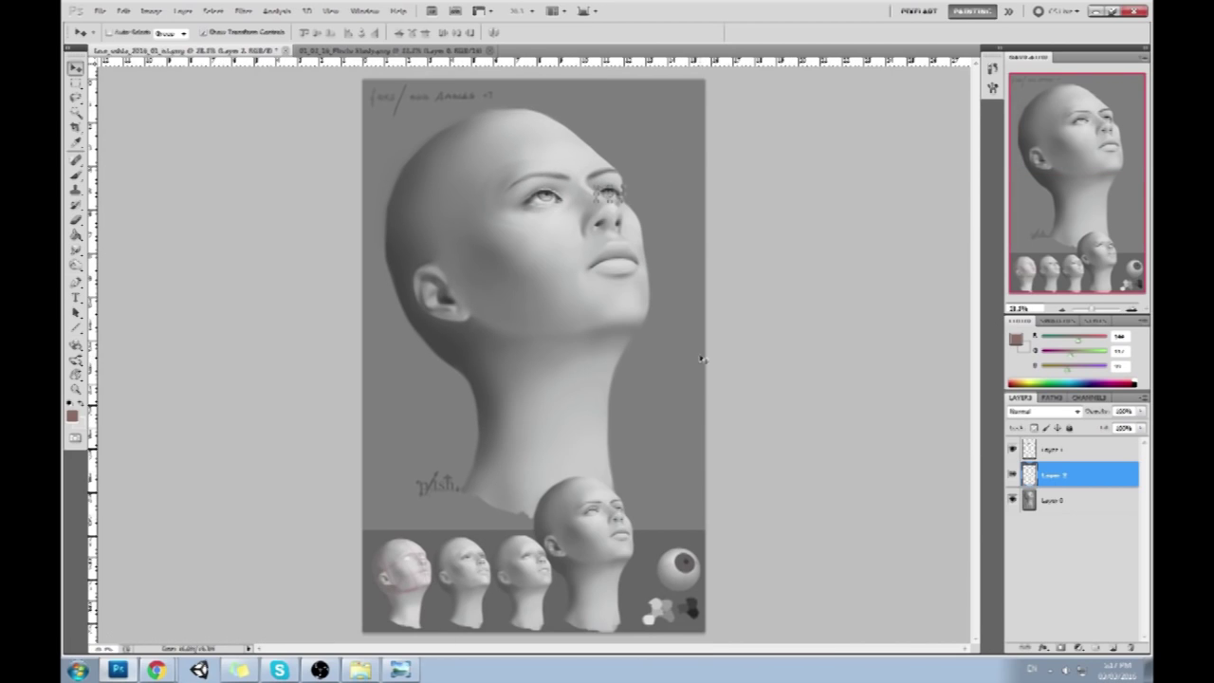
pyautogui.press('b')
pyautogui.press('z')
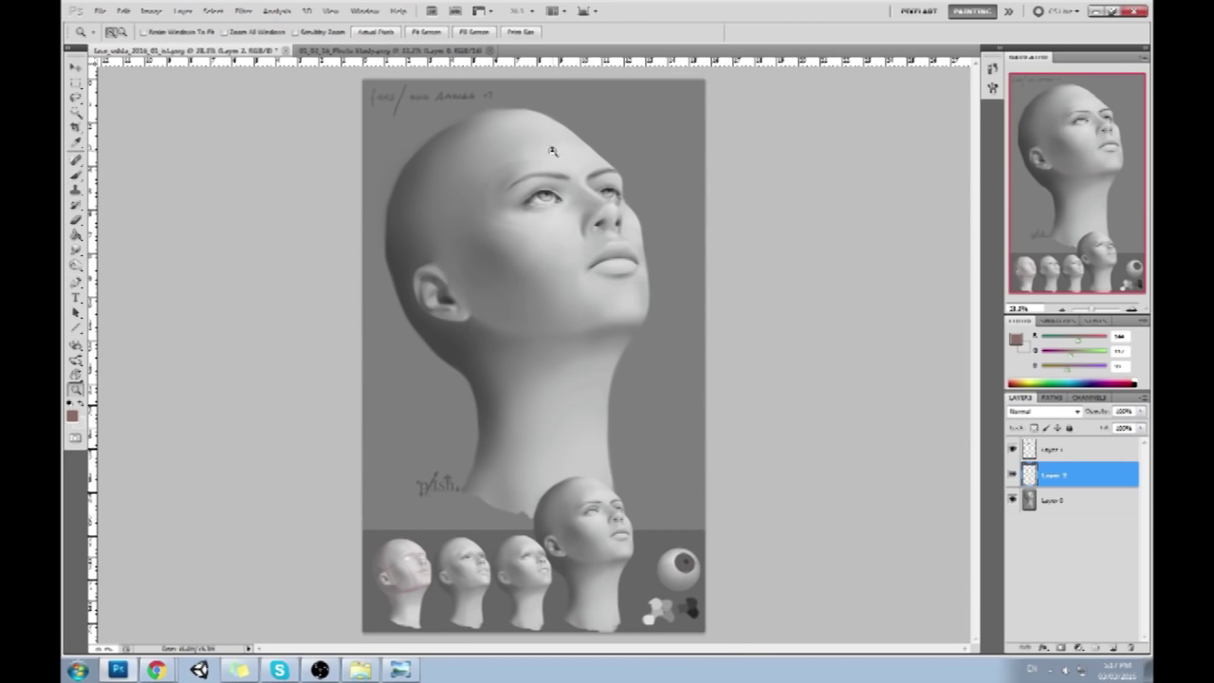
pyautogui.moveTo(552, 150); pyautogui.dragTo(709, 272)
pyautogui.press('e')
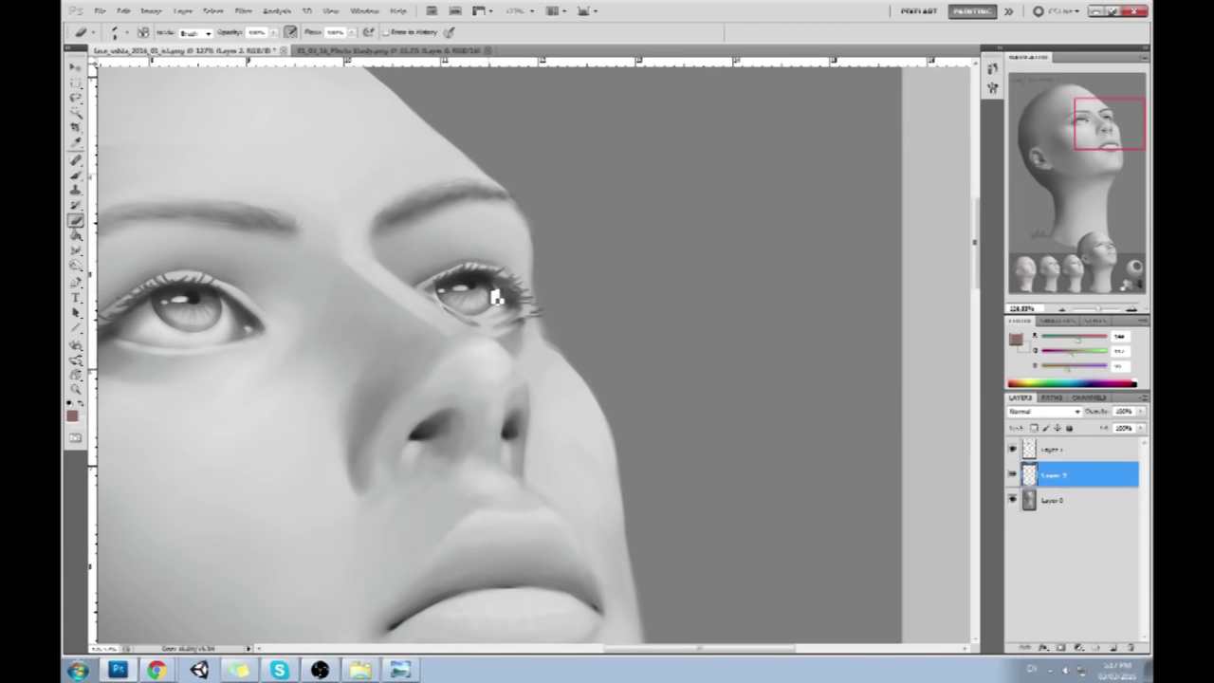
pyautogui.press('b')
pyautogui.keyDown('alt'); pyautogui.click(486, 311); pyautogui.keyUp('alt')
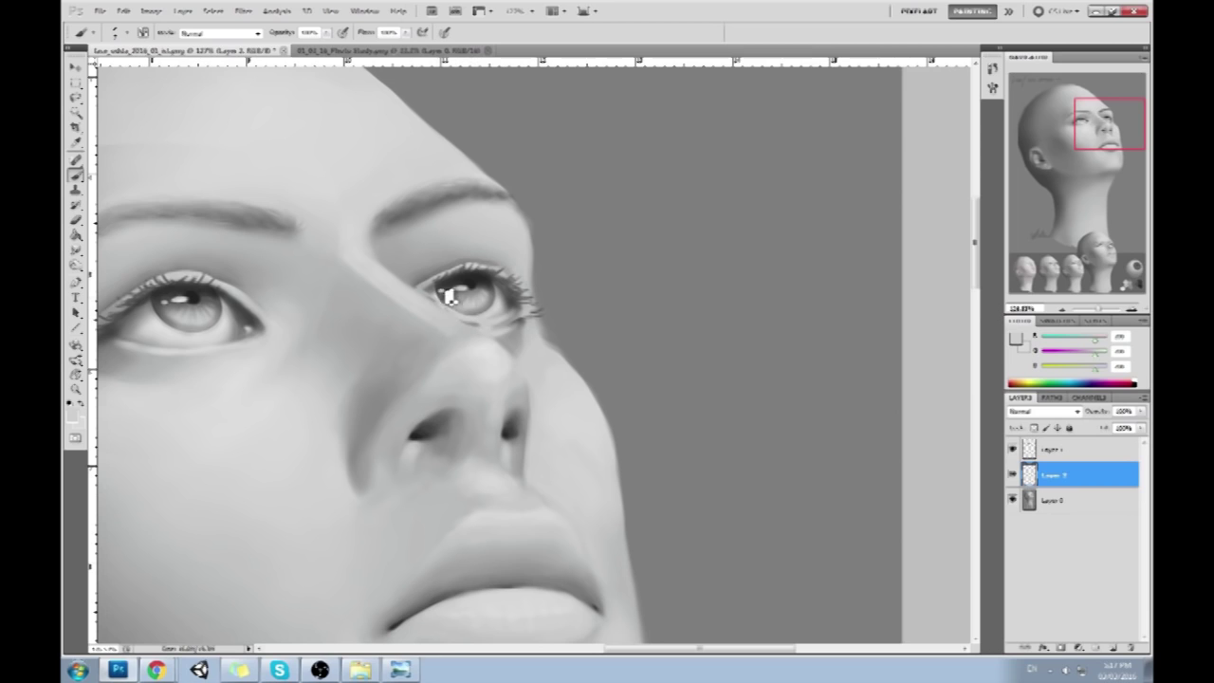
pyautogui.keyDown('alt'); pyautogui.click(448, 306); pyautogui.keyUp('alt')
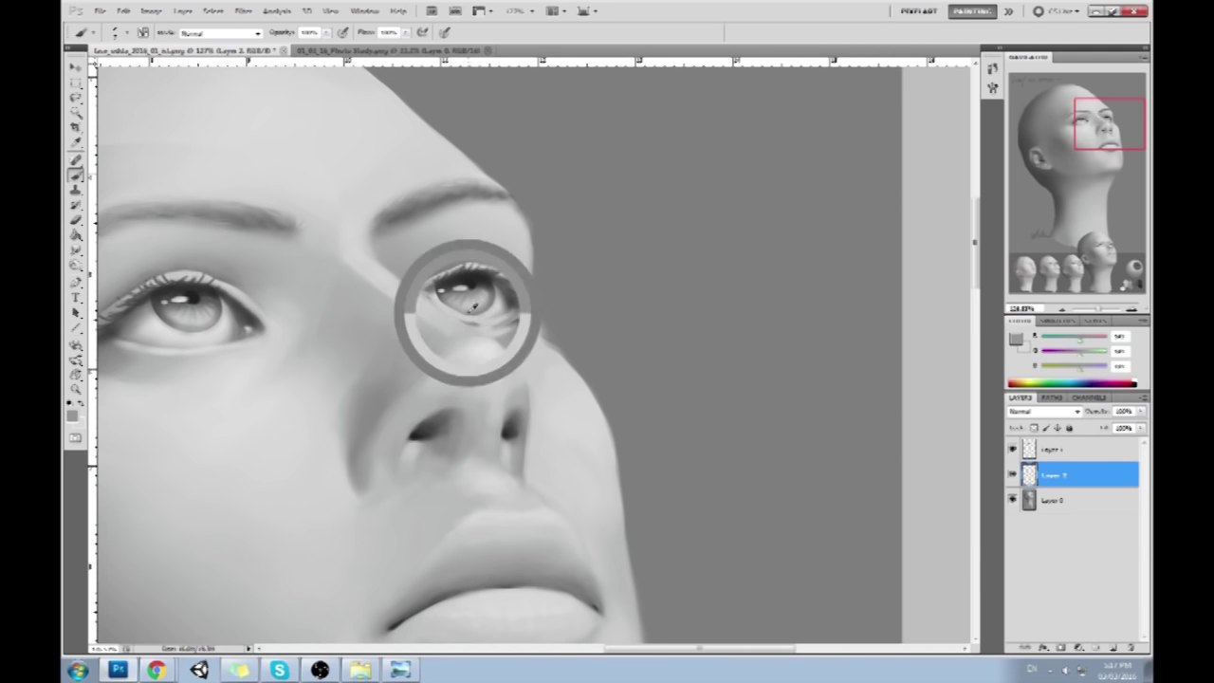
pyautogui.keyDown('alt'); pyautogui.click(454, 315); pyautogui.keyUp('alt')
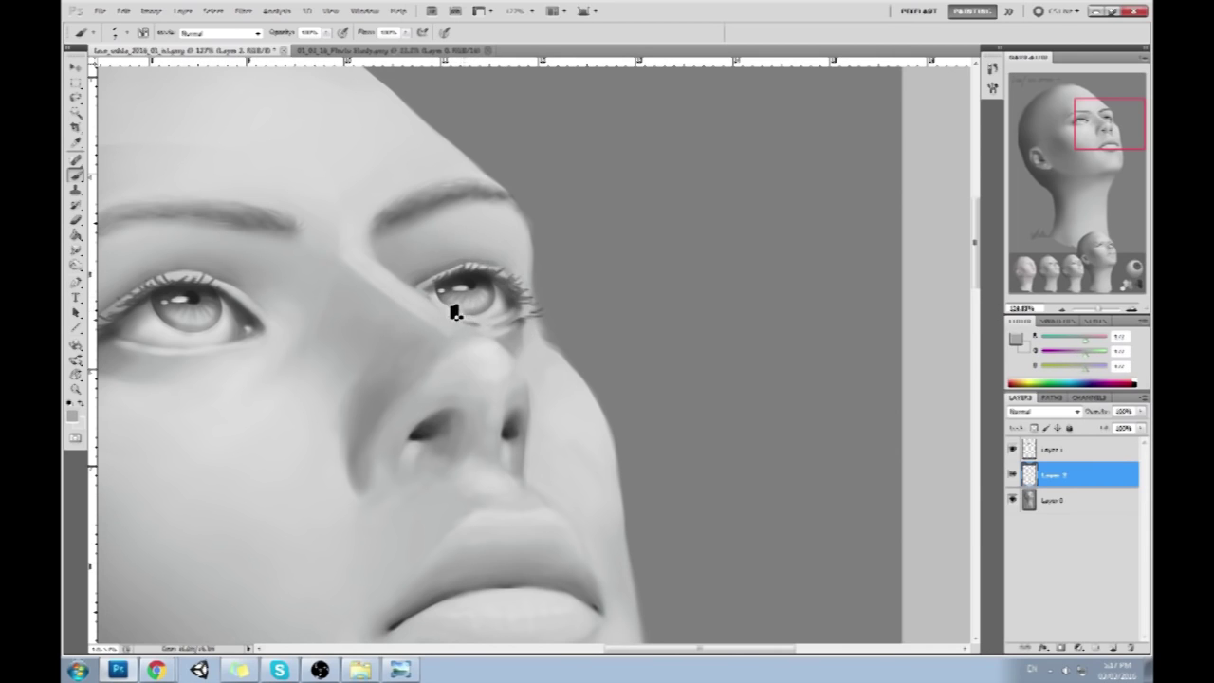
pyautogui.keyDown('alt'); pyautogui.click(457, 313); pyautogui.keyUp('alt')
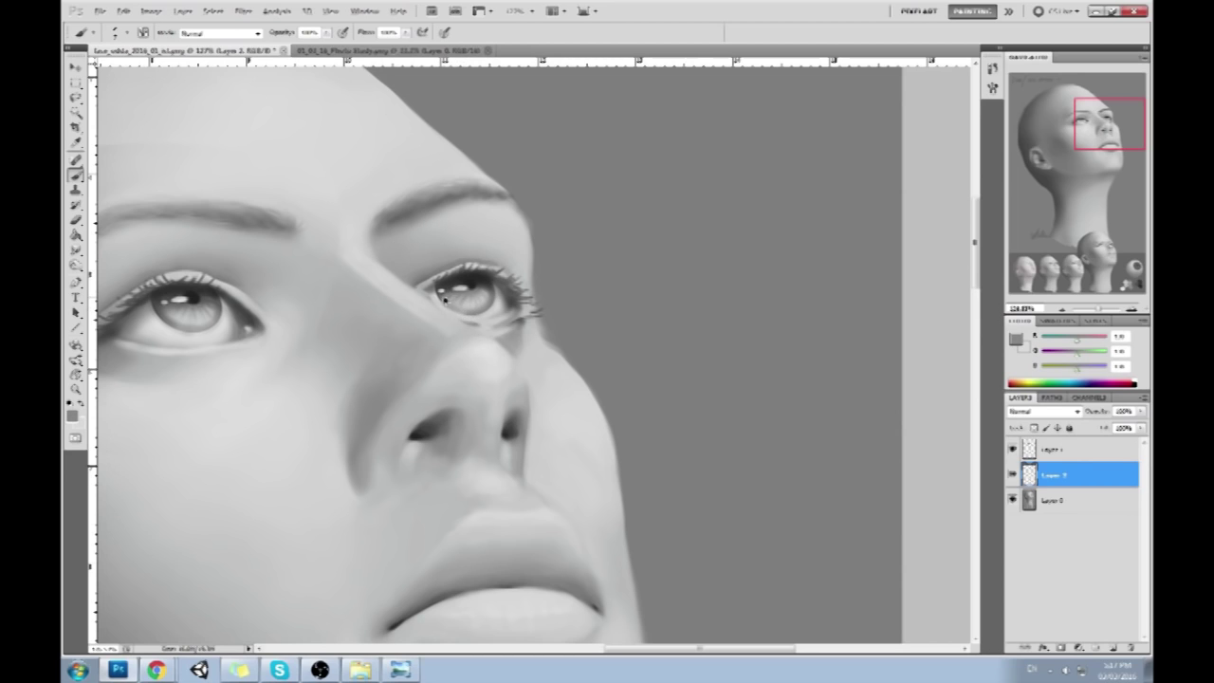
pyautogui.keyDown('alt'); pyautogui.click(492, 328); pyautogui.keyUp('alt')
pyautogui.keyDown('alt'); pyautogui.click(512, 318); pyautogui.keyUp('alt')
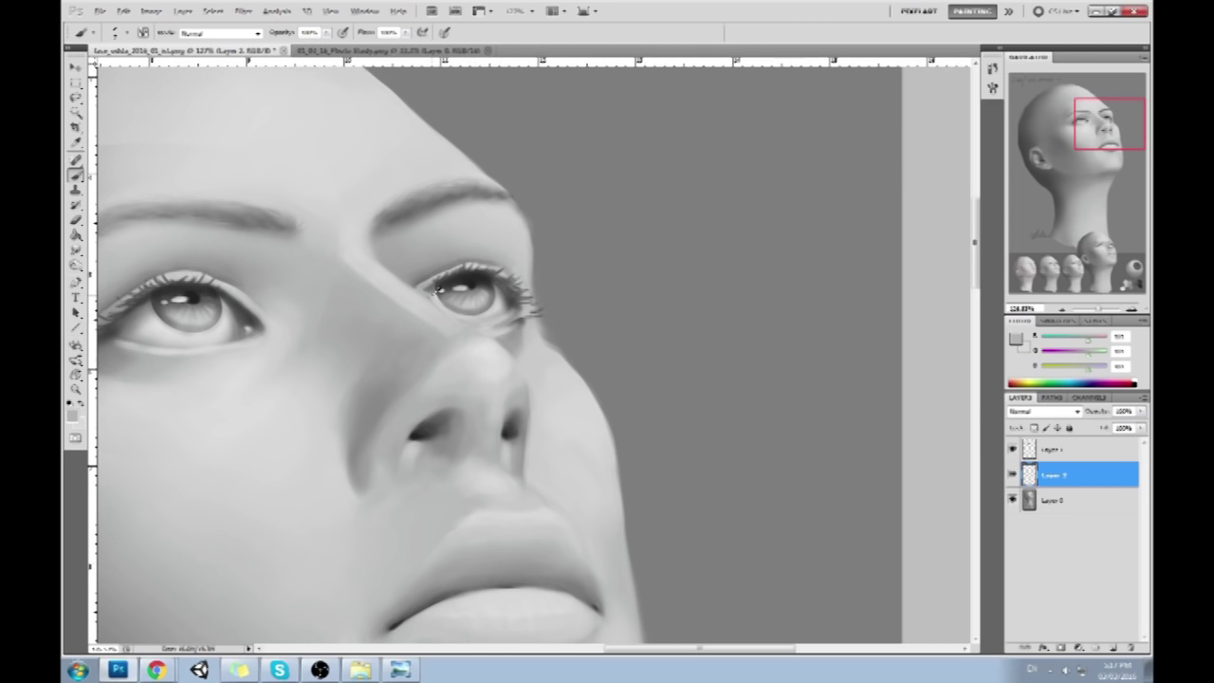
# Retouch the far eye's inner corner and upper lid with sampled grays, undoing the last brush stroke
pyautogui.keyDown('alt'); pyautogui.click(434, 286); pyautogui.keyUp('alt')
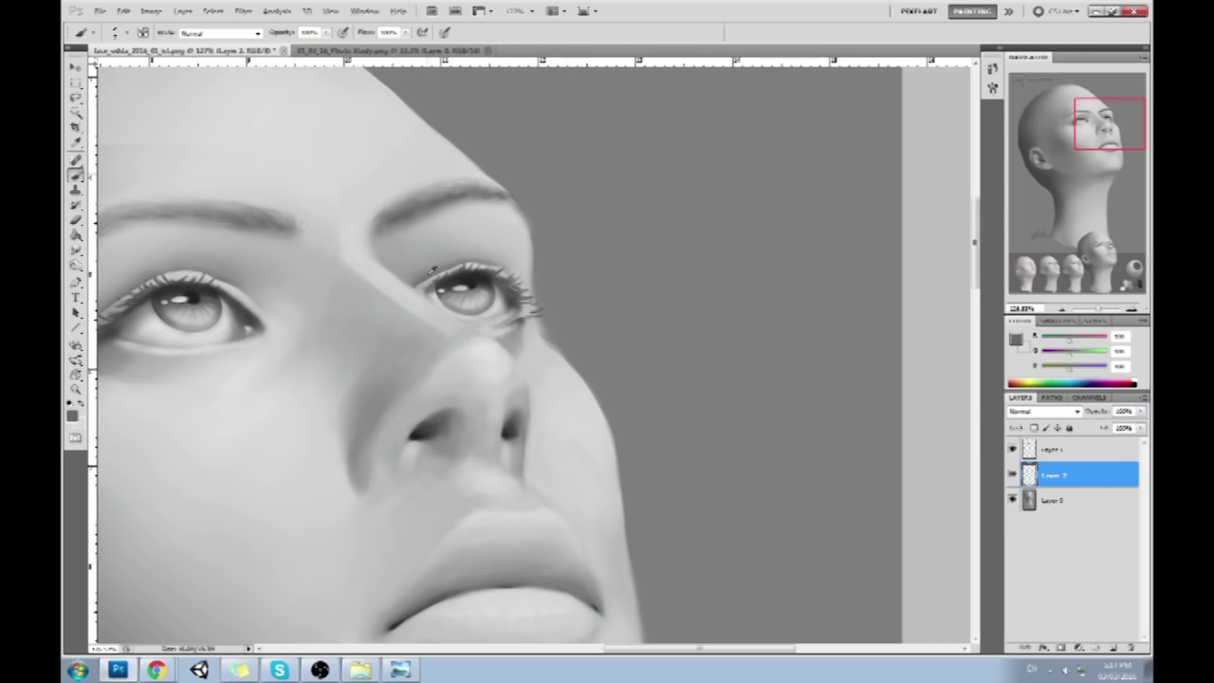
pyautogui.keyDown('alt'); pyautogui.click(433, 274); pyautogui.keyUp('alt')
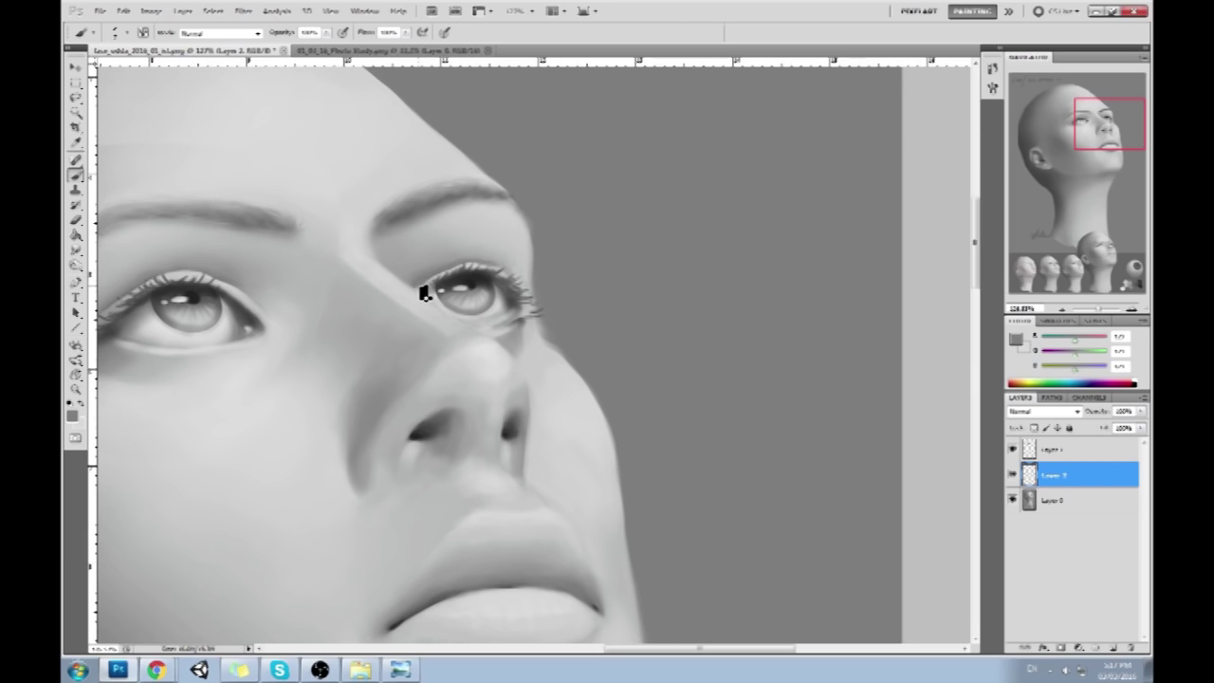
pyautogui.keyDown('alt'); pyautogui.click(446, 270); pyautogui.keyUp('alt')
pyautogui.moveTo(438, 280); pyautogui.dragTo(419, 338)
pyautogui.hotkey('ctrl', 'z')
# Blend the outer part of the far eye's lower lid into the skin with sampled grays
pyautogui.keyDown('alt'); pyautogui.click(496, 313); pyautogui.keyUp('alt')
pyautogui.keyDown('alt'); pyautogui.click(504, 329); pyautogui.keyUp('alt')
pyautogui.keyDown('alt'); pyautogui.click(517, 318); pyautogui.keyUp('alt')
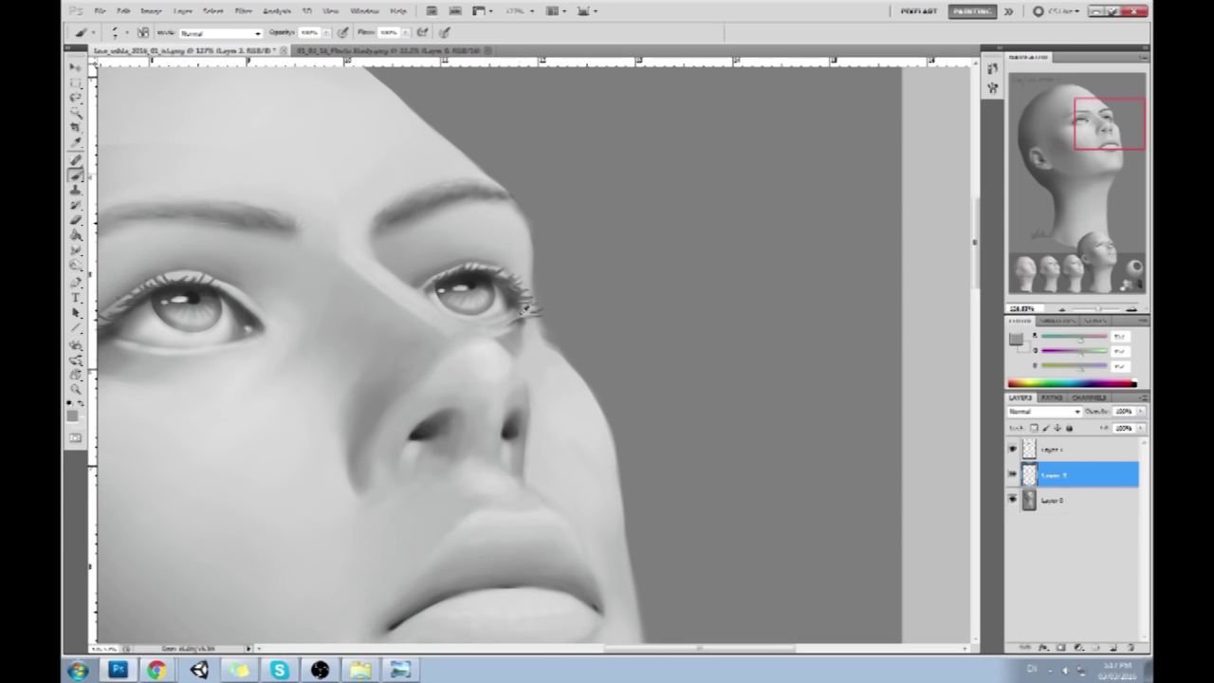
pyautogui.keyDown('alt'); pyautogui.click(521, 322); pyautogui.keyUp('alt')
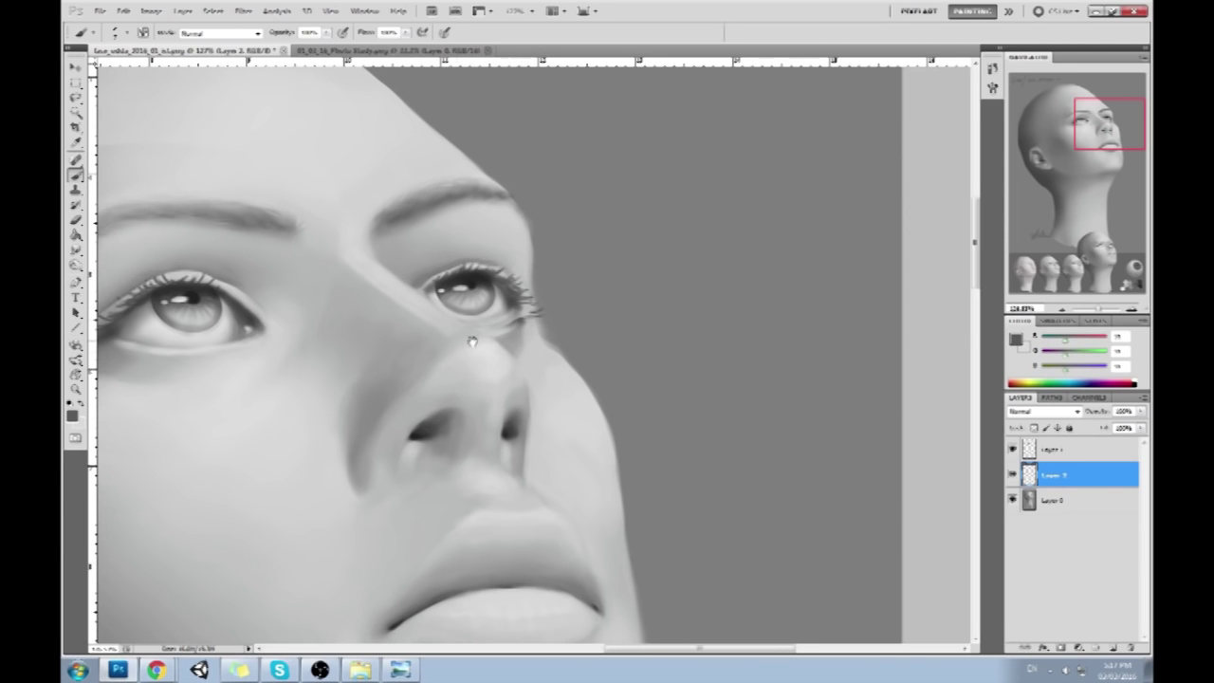
# Flatten the image and paint fine lower lashes under both eyes in a dark gray sampled near the eye
pyautogui.moveTo(473, 341); pyautogui.dragTo(620, 344)
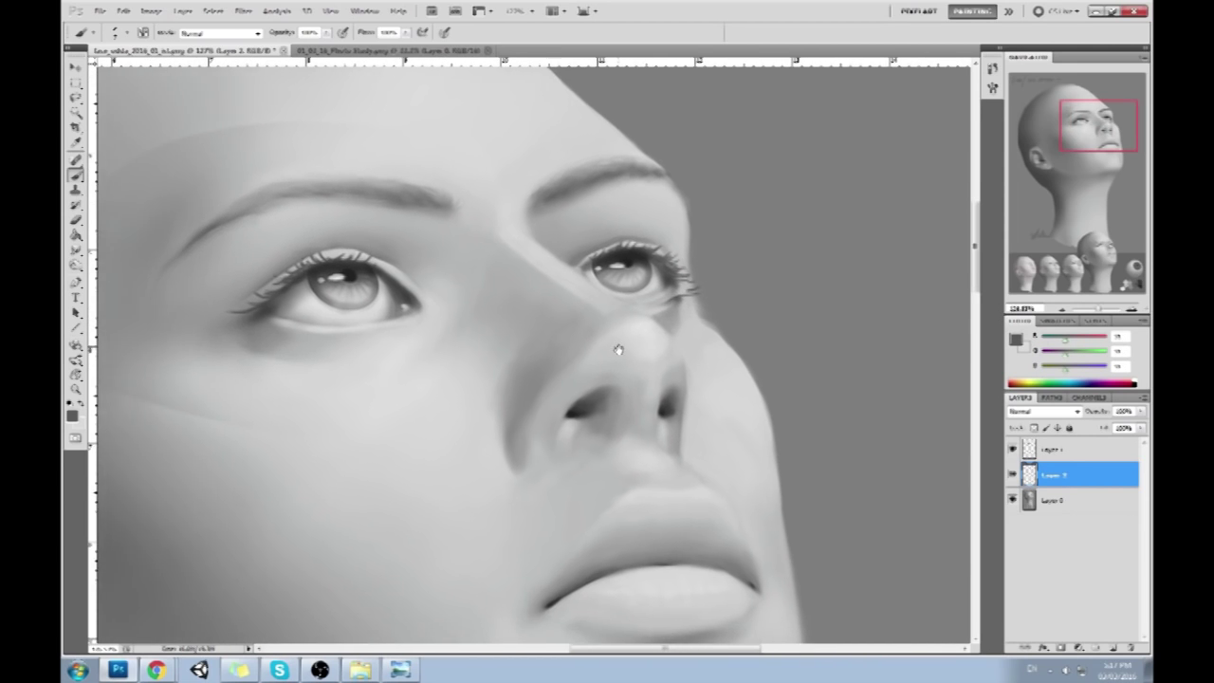
pyautogui.keyDown('alt'); pyautogui.click(276, 325); pyautogui.keyUp('alt')
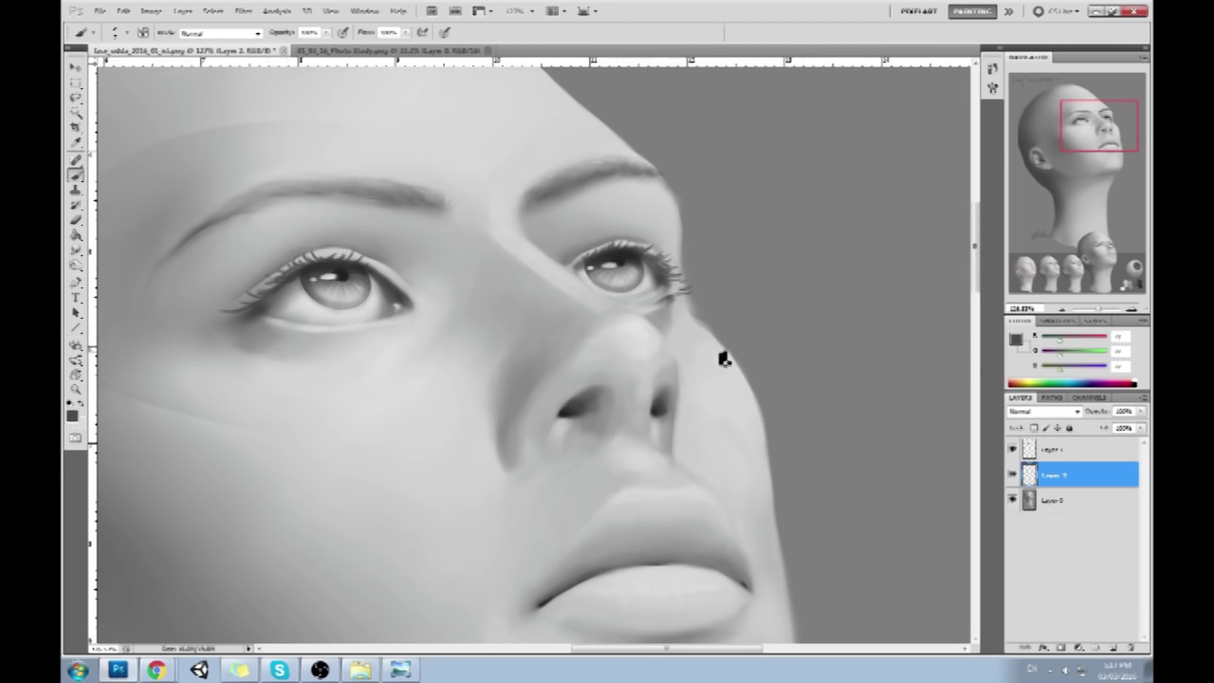
pyautogui.rightClick(1041, 444)
pyautogui.click(1070, 477)
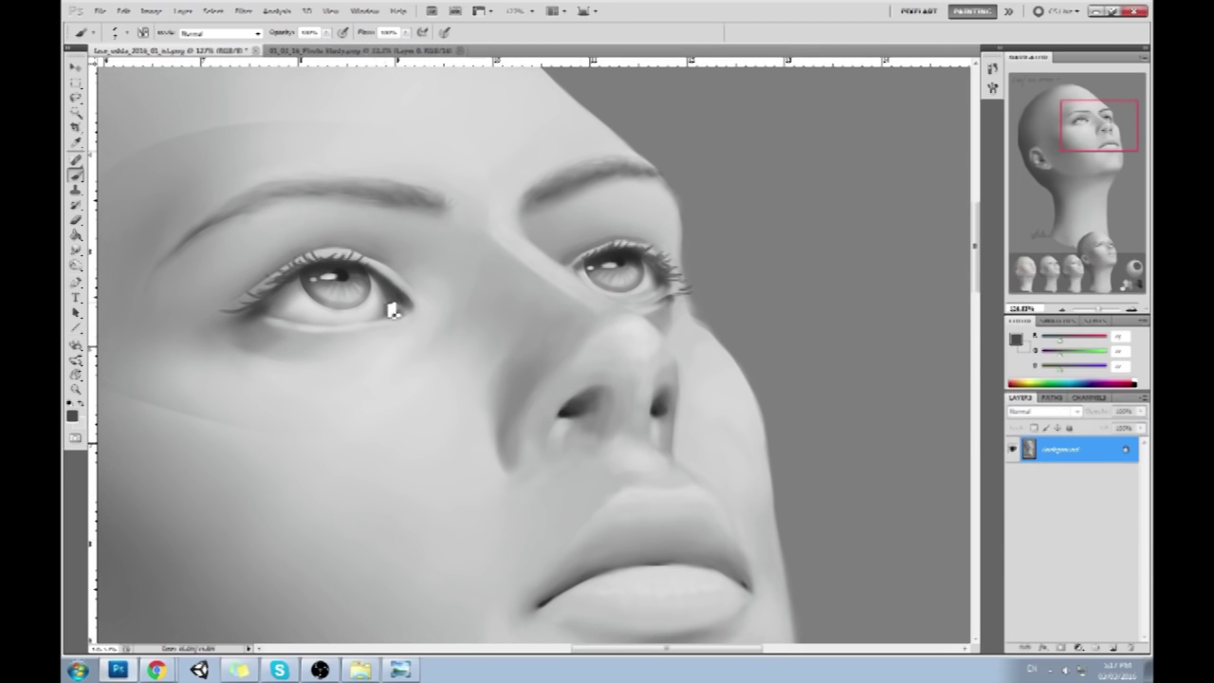
pyautogui.moveTo(275, 332)
pyautogui.mouseDown()
pyautogui.moveTo(266, 339)
pyautogui.moveTo(299, 350)
pyautogui.mouseUp()
pyautogui.keyDown('alt'); pyautogui.click(666, 303); pyautogui.keyUp('alt')
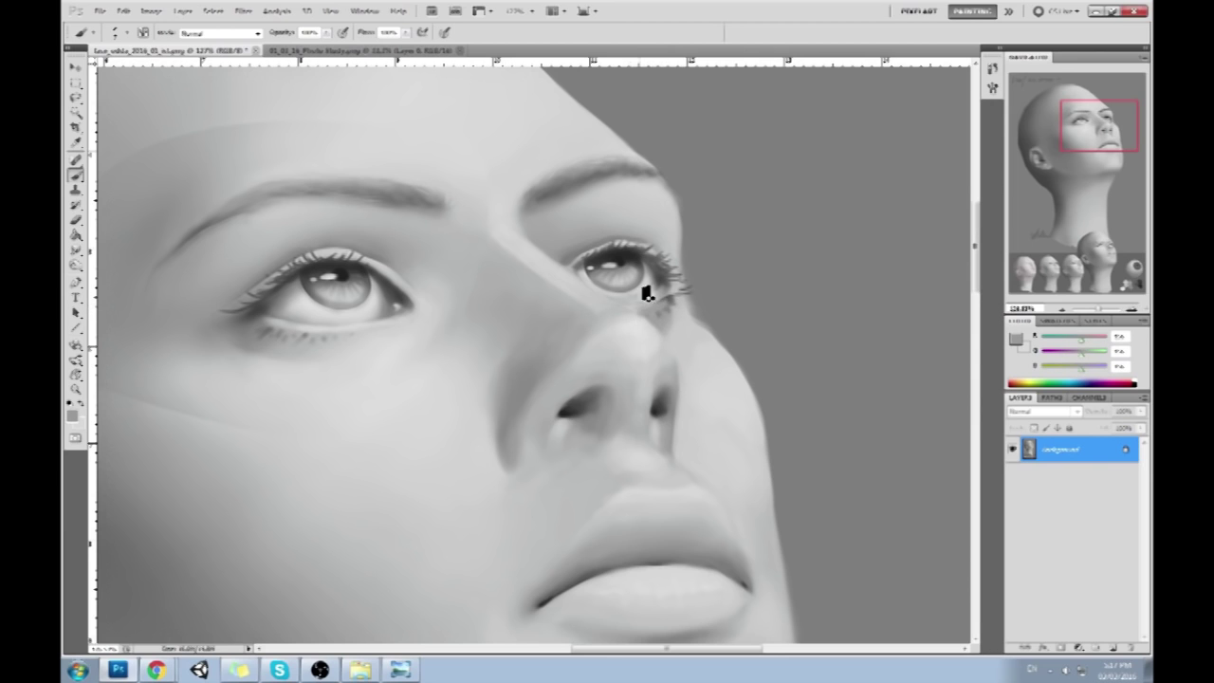
# Touch up the shading beneath the near eye and around the far eye with a brush and sampled grays
pyautogui.hotkey('ctrl', '0')
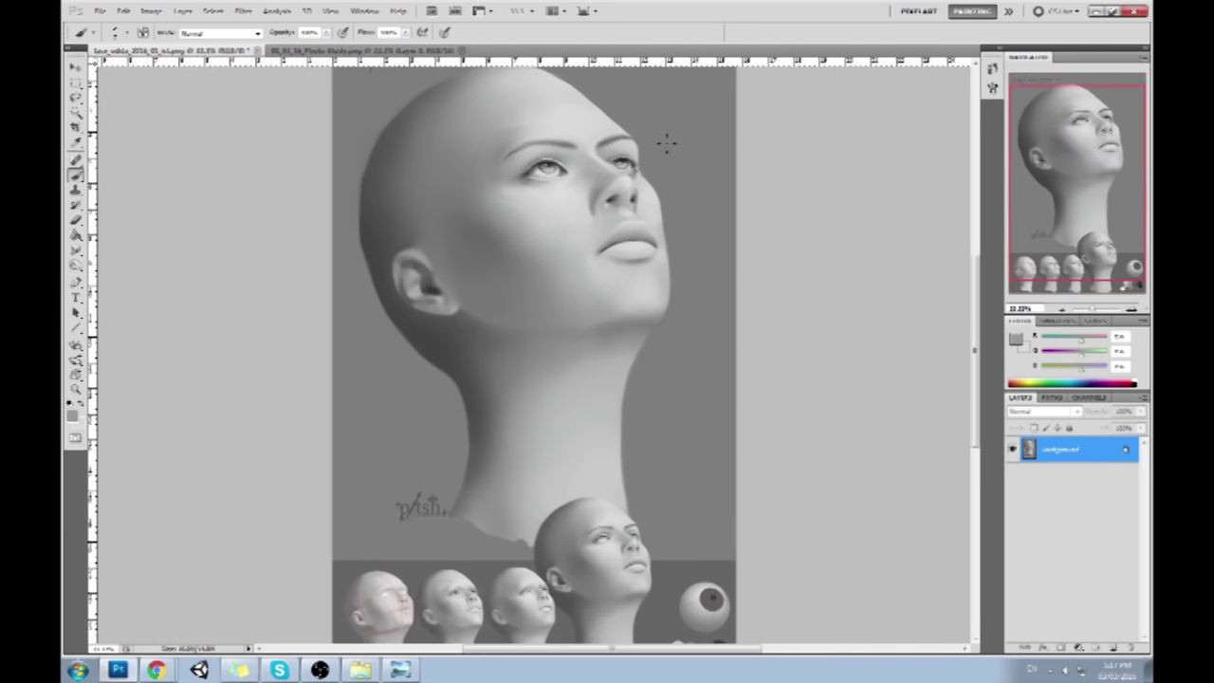
pyautogui.keyDown('alt'); pyautogui.click(539, 201); pyautogui.keyUp('alt')
pyautogui.keyDown('alt'); pyautogui.click(541, 197); pyautogui.keyUp('alt')
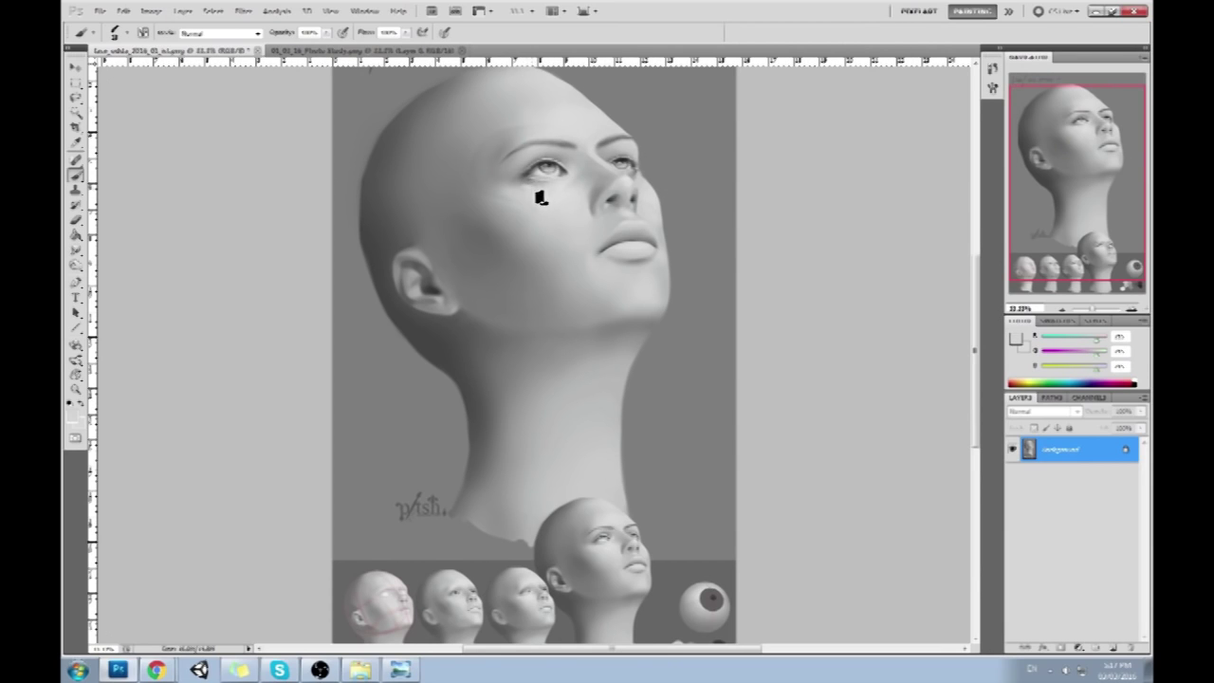
pyautogui.keyDown('alt'); pyautogui.click(535, 179); pyautogui.keyUp('alt')
pyautogui.keyDown('alt'); pyautogui.click(537, 185); pyautogui.keyUp('alt')
pyautogui.keyDown('alt'); pyautogui.click(638, 184); pyautogui.keyUp('alt')
pyautogui.keyDown('alt'); pyautogui.click(635, 168); pyautogui.keyUp('alt')
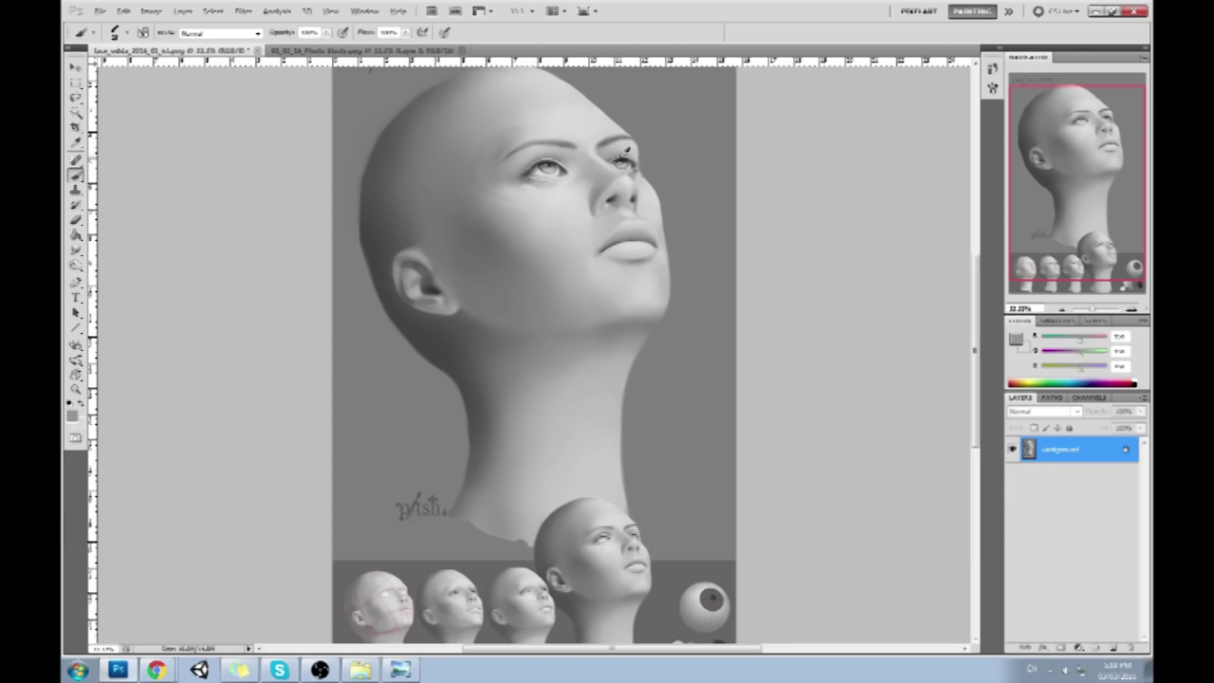
pyautogui.keyDown('alt'); pyautogui.click(625, 153); pyautogui.keyUp('alt')
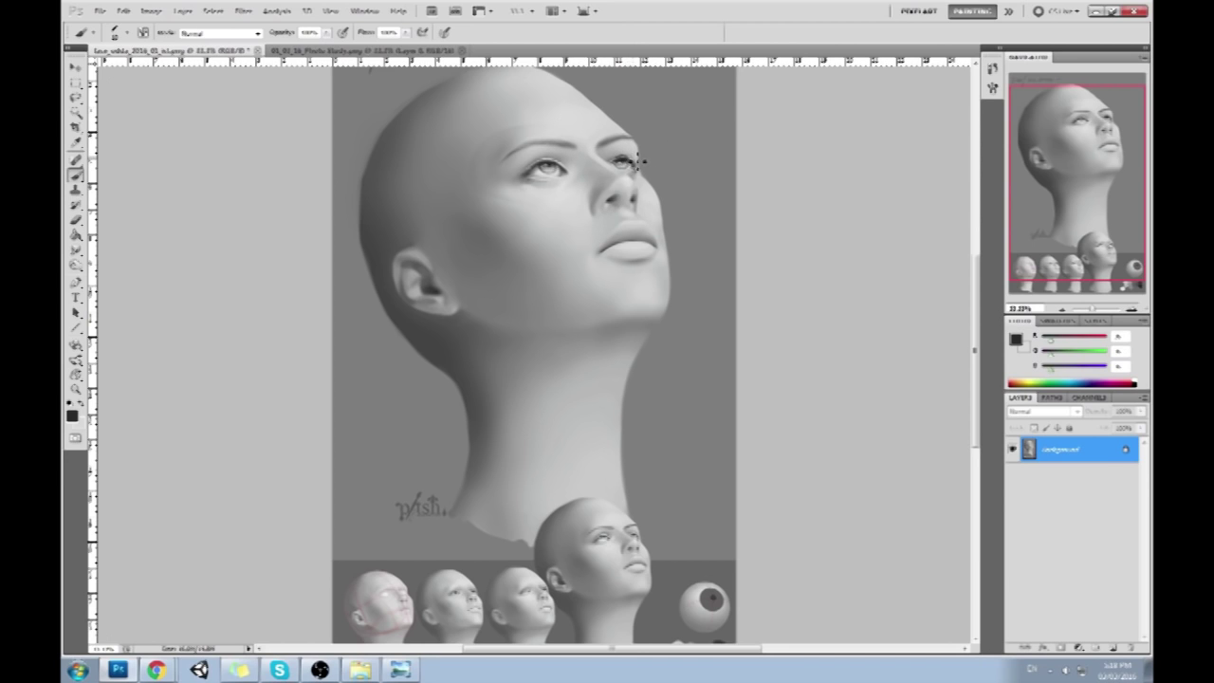
# Retouch the near eye beneath its upper lashes with a small brush in a sampled gray
pyautogui.press('z')
pyautogui.moveTo(718, 248); pyautogui.dragTo(498, 116)
pyautogui.press('b')
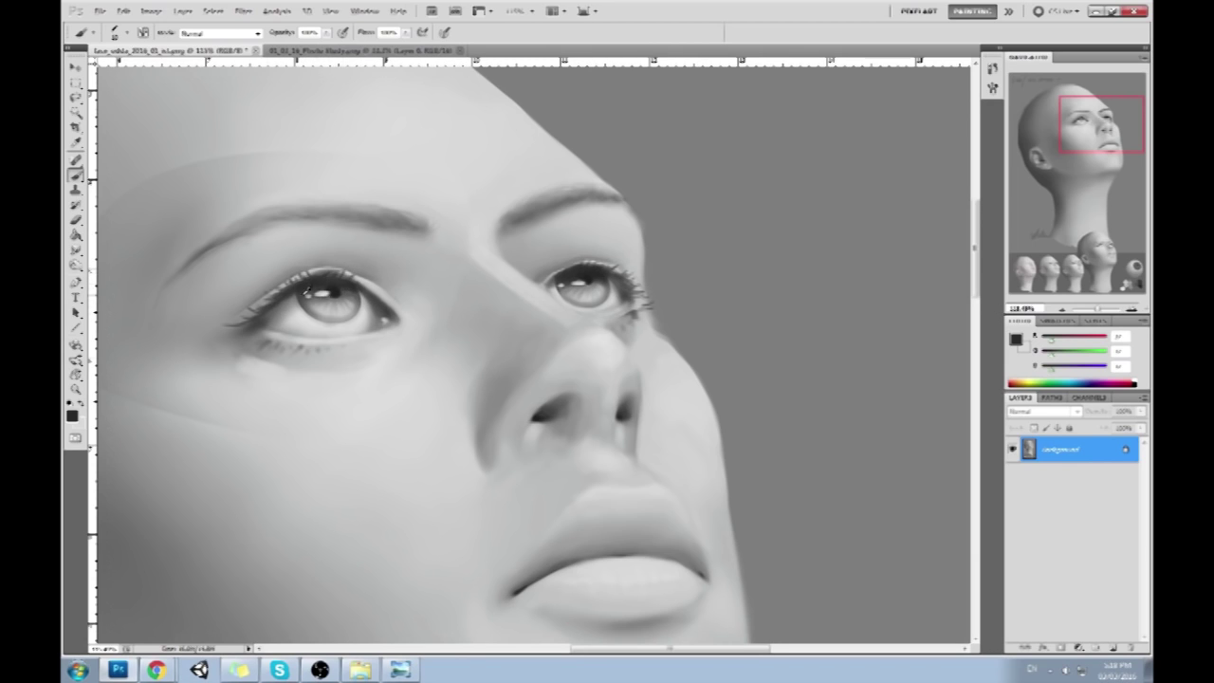
pyautogui.keyDown('alt'); pyautogui.click(292, 296); pyautogui.keyUp('alt')
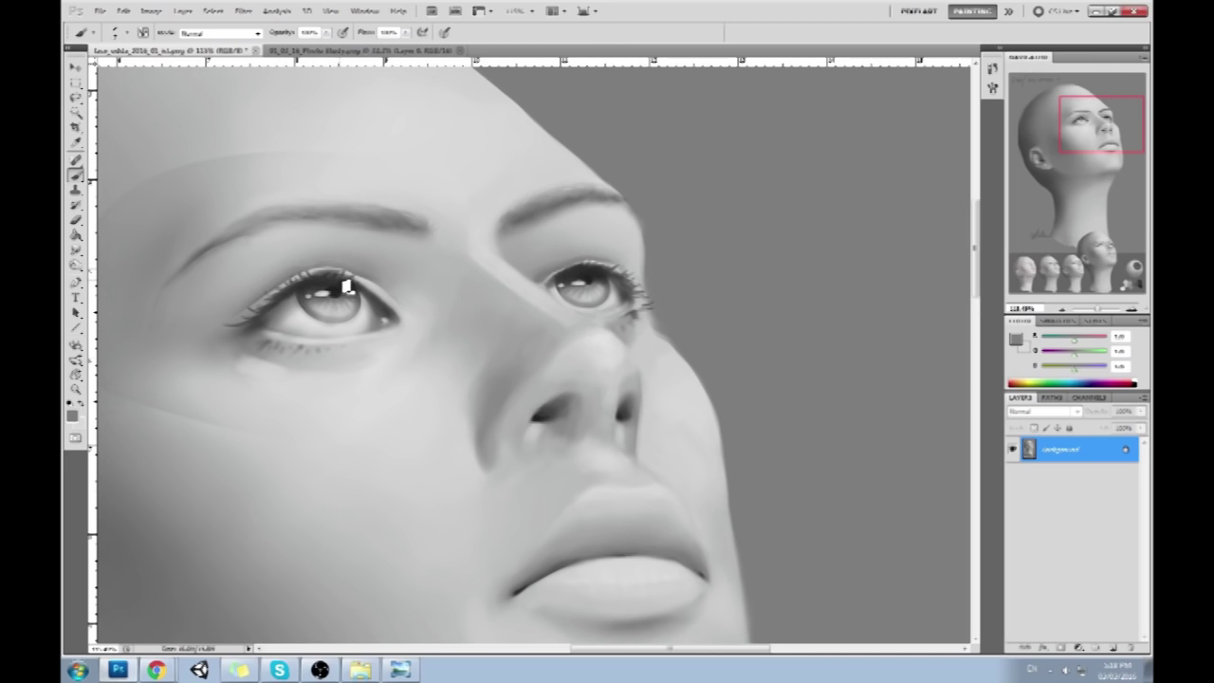
pyautogui.moveTo(338, 287)
pyautogui.mouseDown()
pyautogui.moveTo(290, 292)
pyautogui.moveTo(301, 288)
pyautogui.mouseUp()
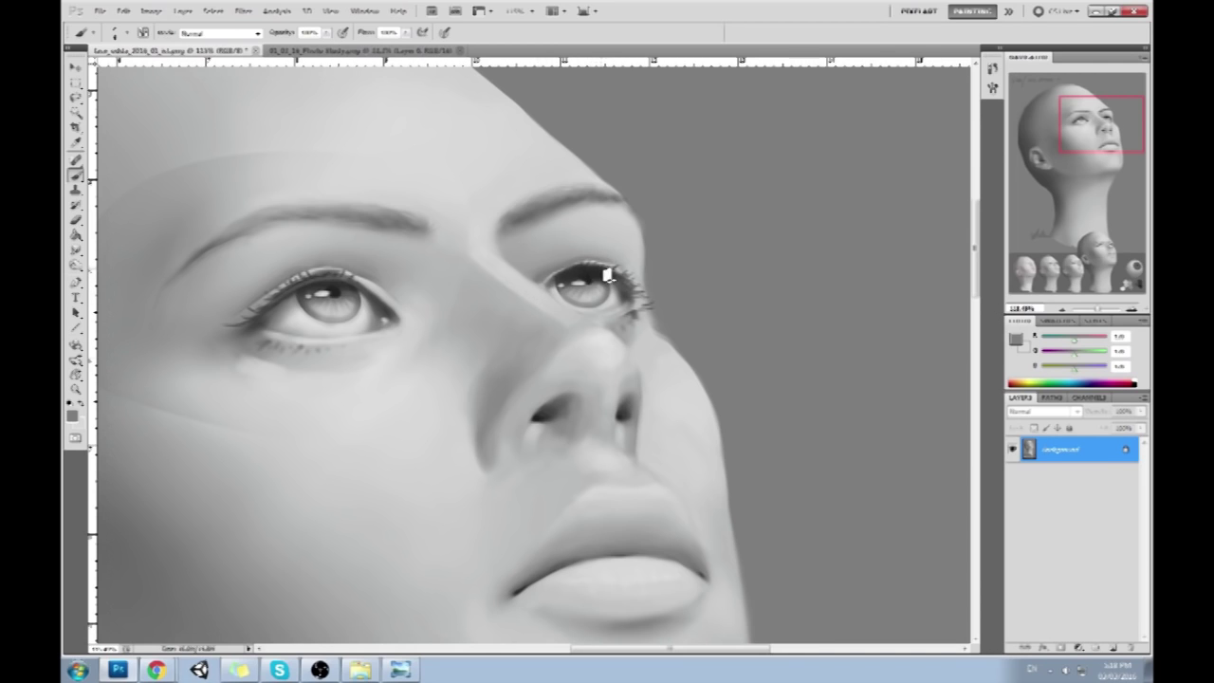
# Sample a dark gray at the far eye and mirror the canvas horizontally to check the face
pyautogui.keyDown('alt'); pyautogui.click(567, 281); pyautogui.keyUp('alt')
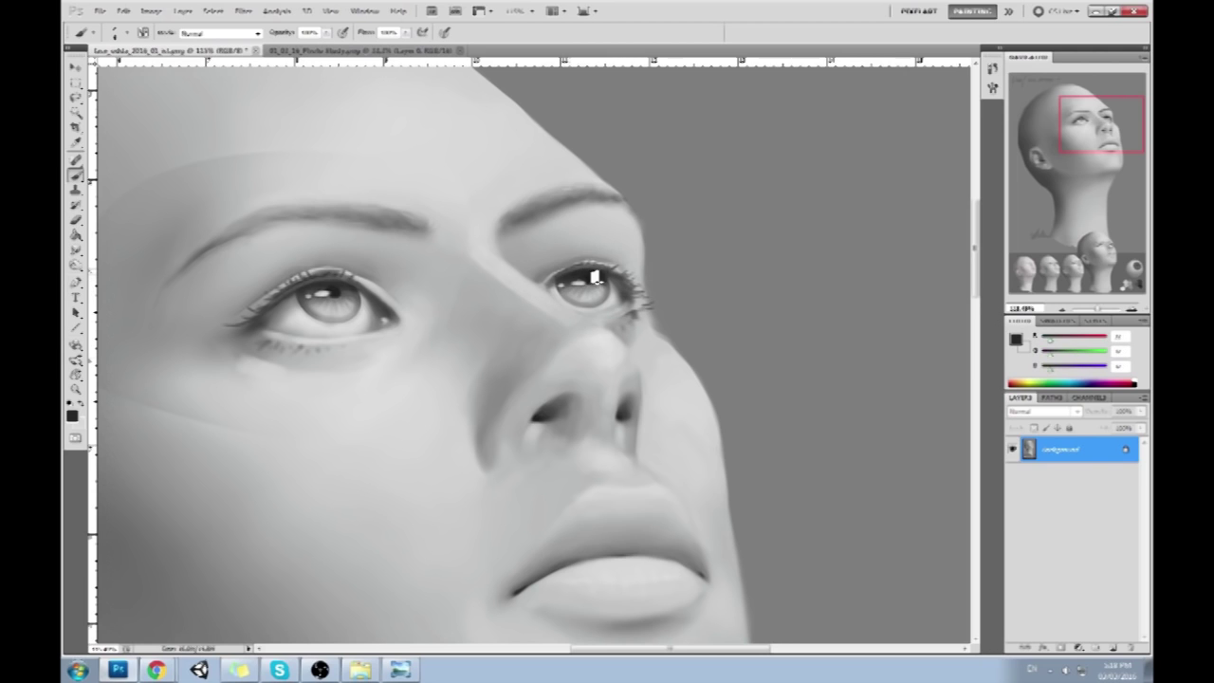
pyautogui.hotkey('ctrl', '0')
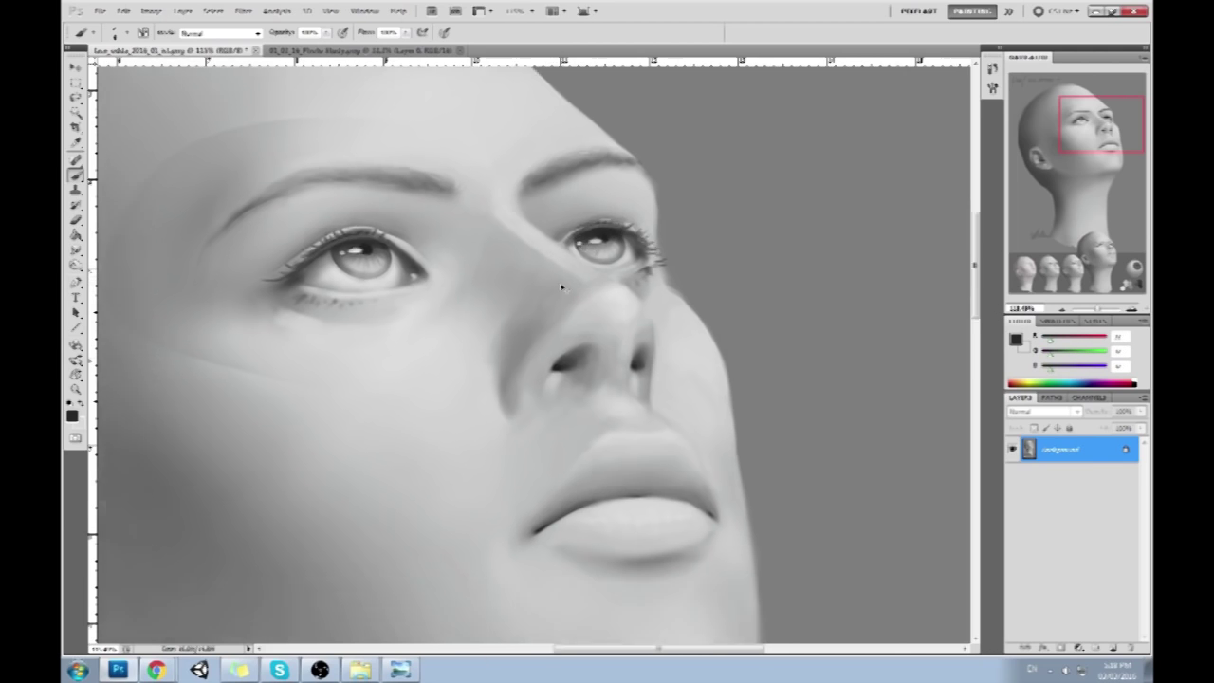
pyautogui.hotkey('ctrl', 'shift', 'h')
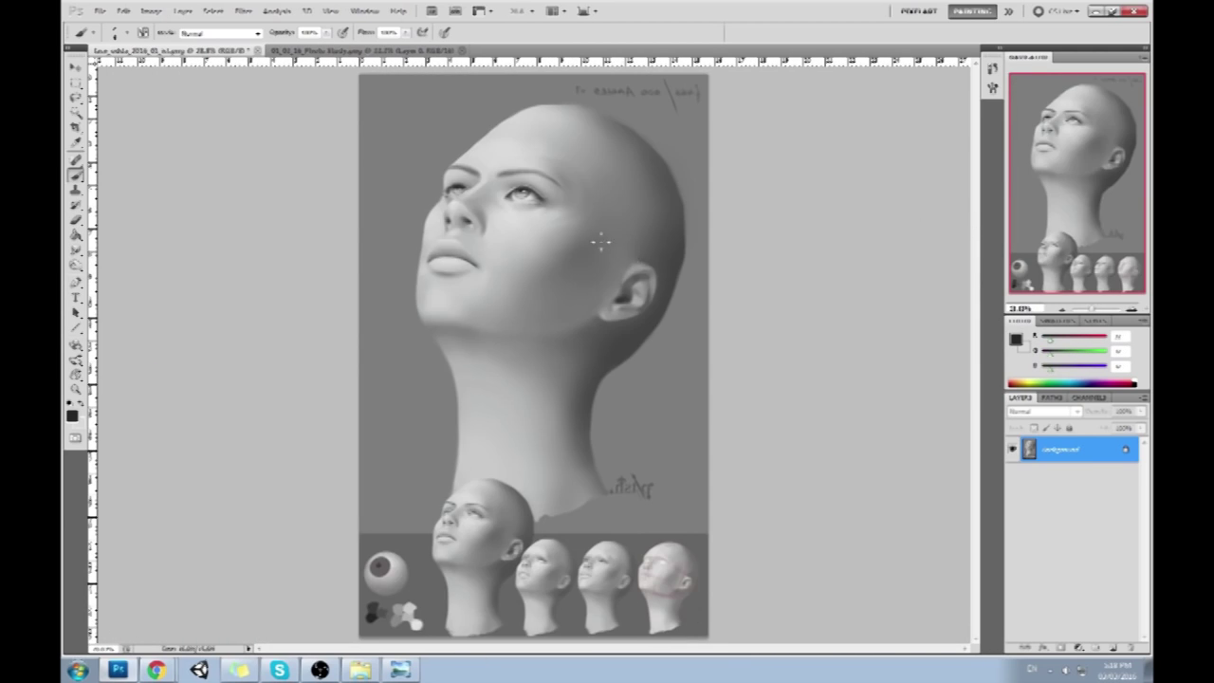
pyautogui.hotkey('ctrl', 'space')
pyautogui.moveTo(391, 149); pyautogui.dragTo(594, 339)
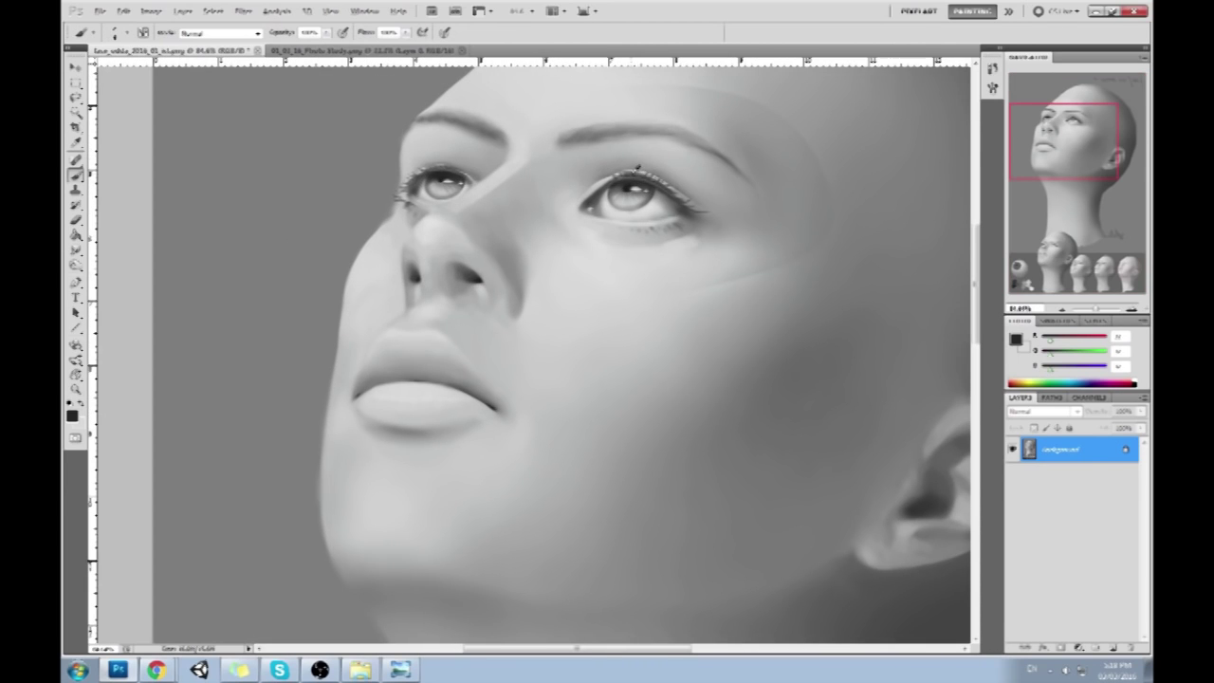
# Paint fine upper lashes along the far eye's lid with a small brush and sampled dark grays
pyautogui.keyDown('alt'); pyautogui.click(641, 180); pyautogui.keyUp('alt')
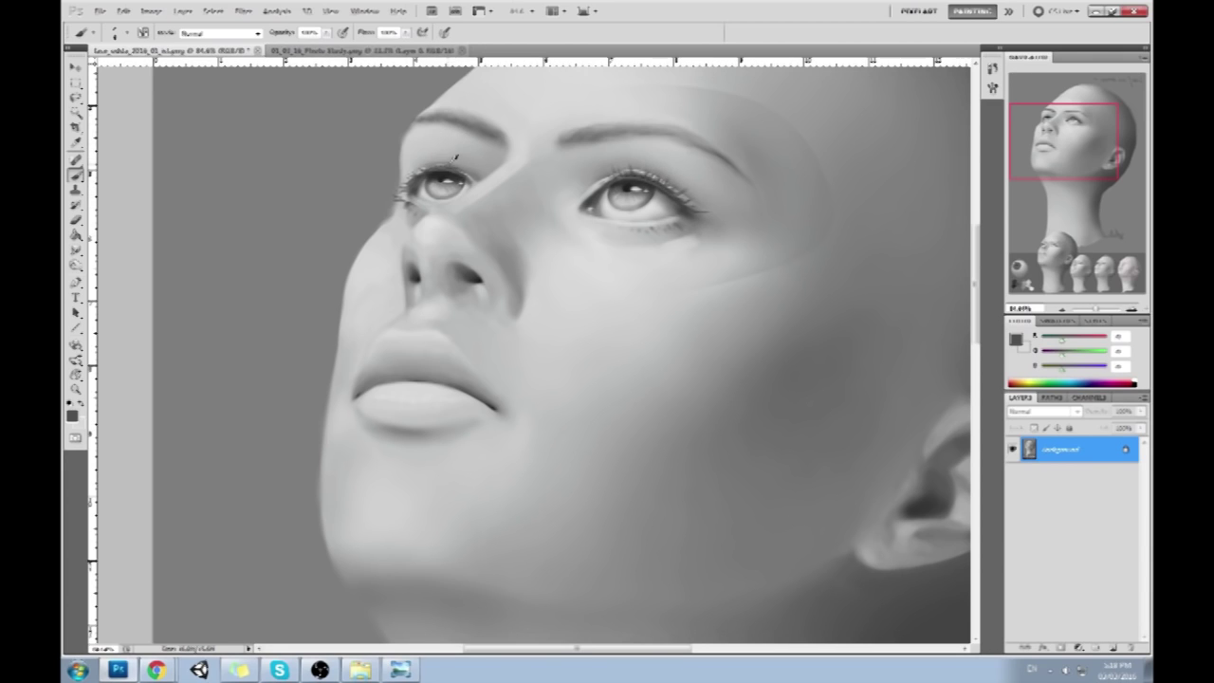
pyautogui.keyDown('alt'); pyautogui.click(459, 174); pyautogui.keyUp('alt')
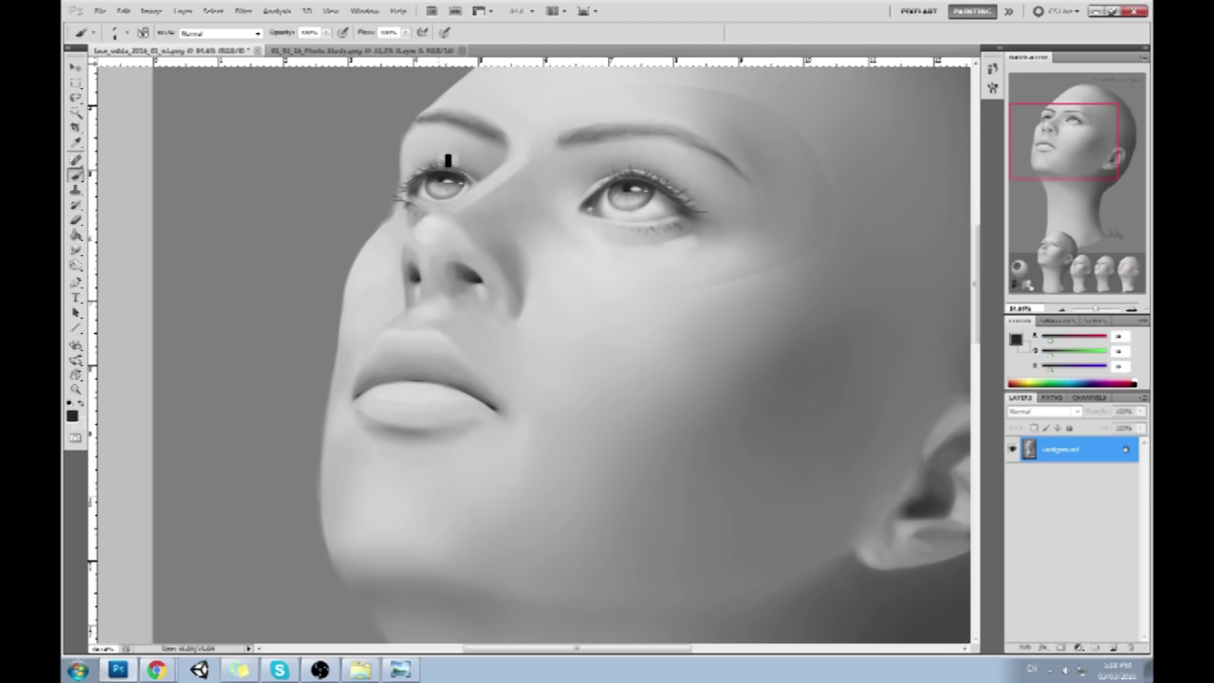
pyautogui.moveTo(450, 169); pyautogui.dragTo(442, 157)
pyautogui.keyDown('alt'); pyautogui.click(463, 174); pyautogui.keyUp('alt')
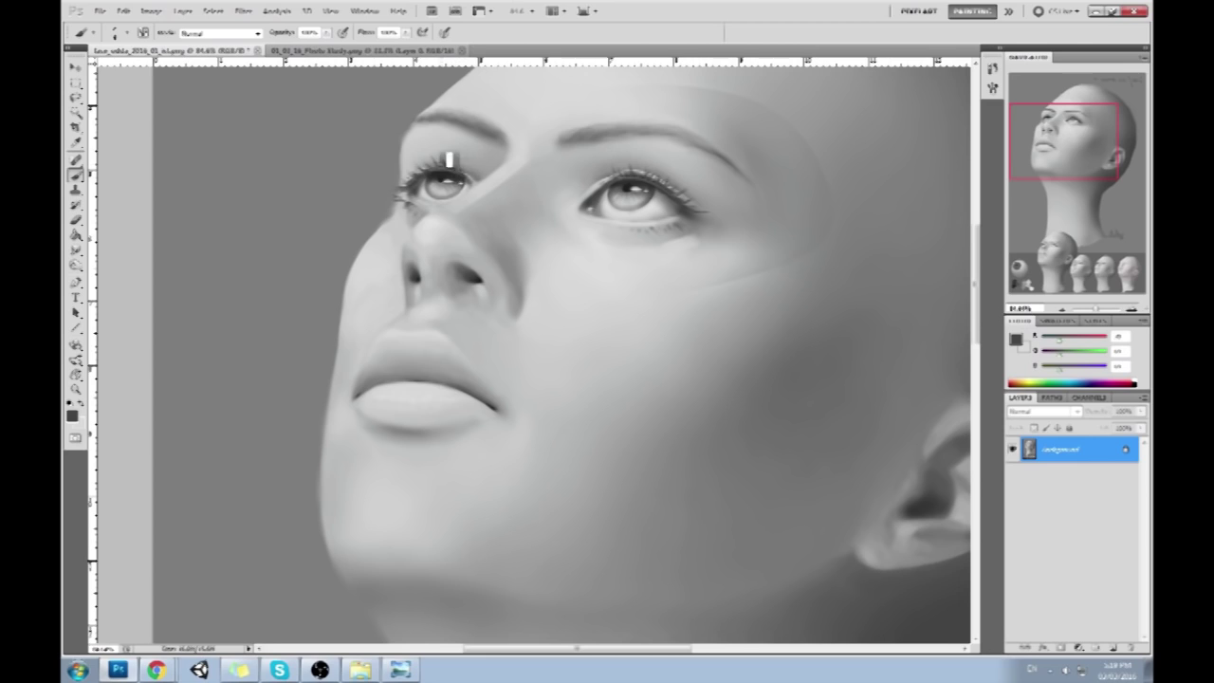
pyautogui.keyDown('alt'); pyautogui.click(446, 171); pyautogui.keyUp('alt')
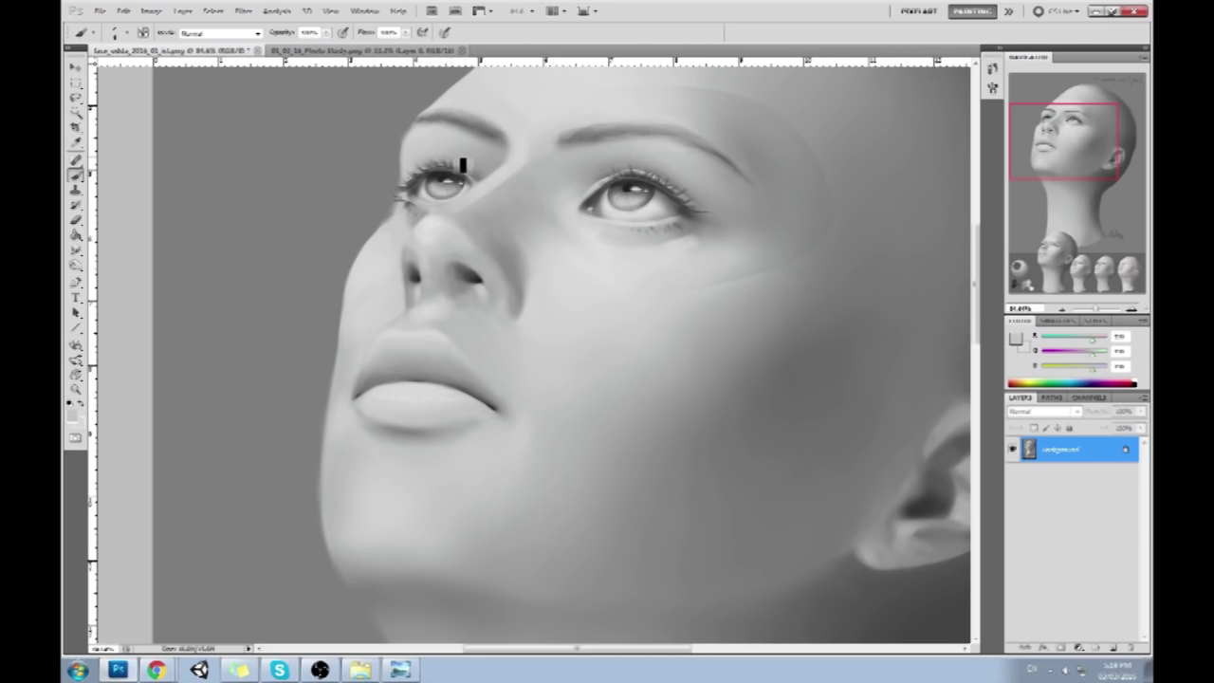
pyautogui.keyDown('alt'); pyautogui.click(459, 163); pyautogui.keyUp('alt')
# Retouch the skin below the far eye's outer corner with sampled grays and flip the canvas back
pyautogui.keyDown('alt'); pyautogui.click(412, 196); pyautogui.keyUp('alt')
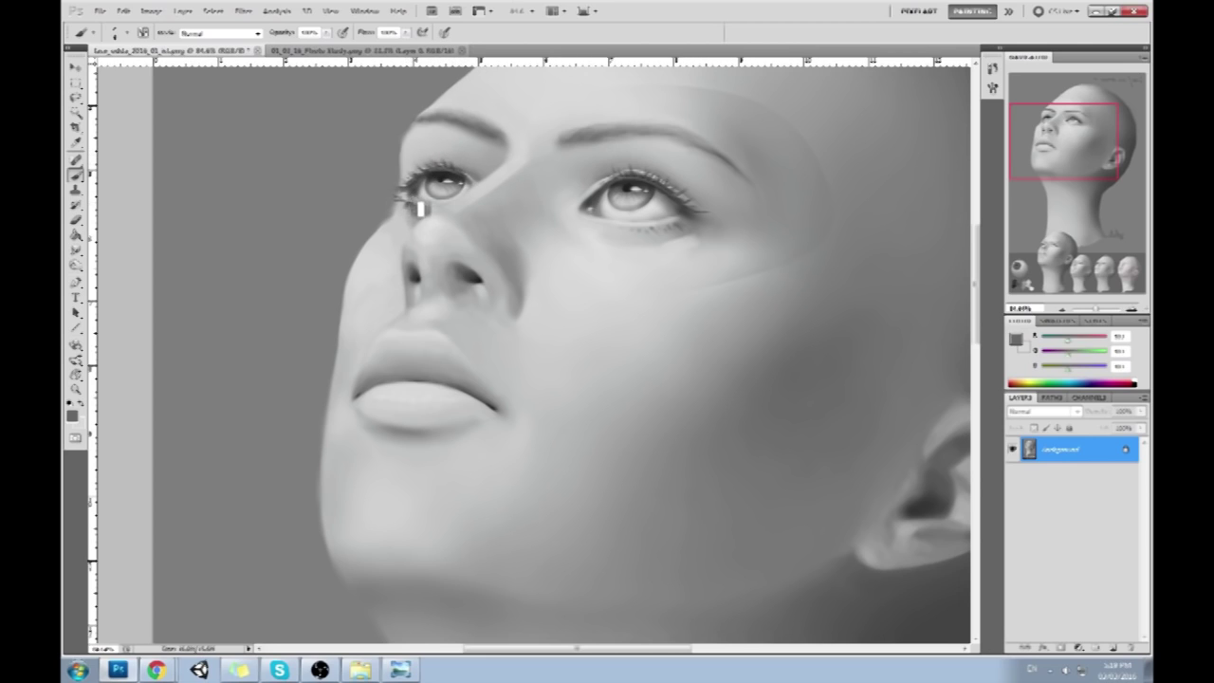
pyautogui.keyDown('alt'); pyautogui.click(402, 207); pyautogui.keyUp('alt')
pyautogui.keyDown('alt'); pyautogui.click(402, 210); pyautogui.keyUp('alt')
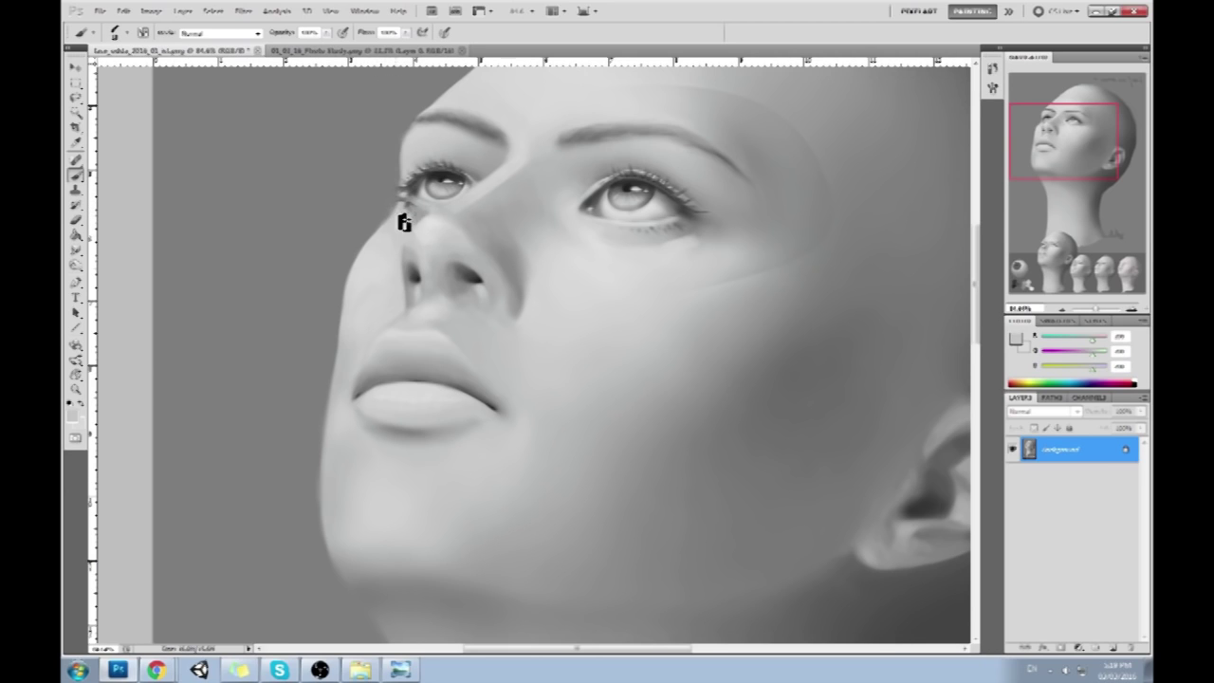
pyautogui.hotkey('ctrl', 'shift', 'h')
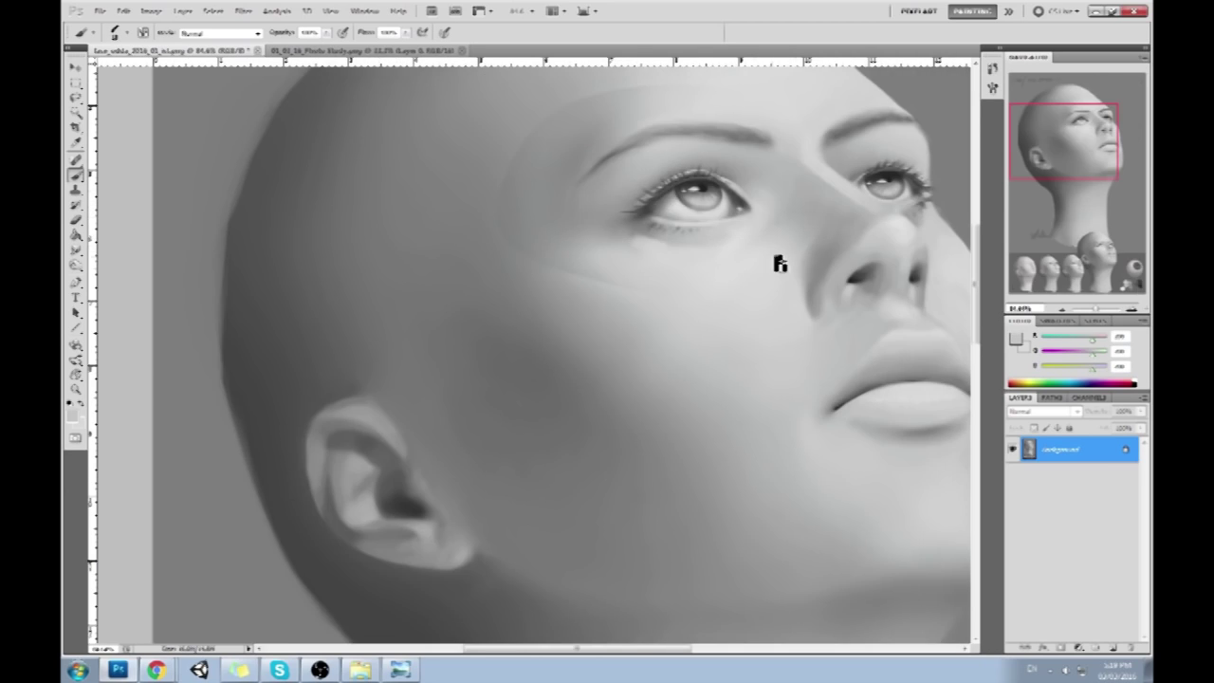
# Smooth the hard arc around the near eye's temple and cheek using the Smudge tool with adjusted strength
pyautogui.moveTo(779, 263)
pyautogui.mouseDown()
pyautogui.moveTo(521, 347)
pyautogui.moveTo(515, 407)
pyautogui.mouseUp()
pyautogui.press('e')
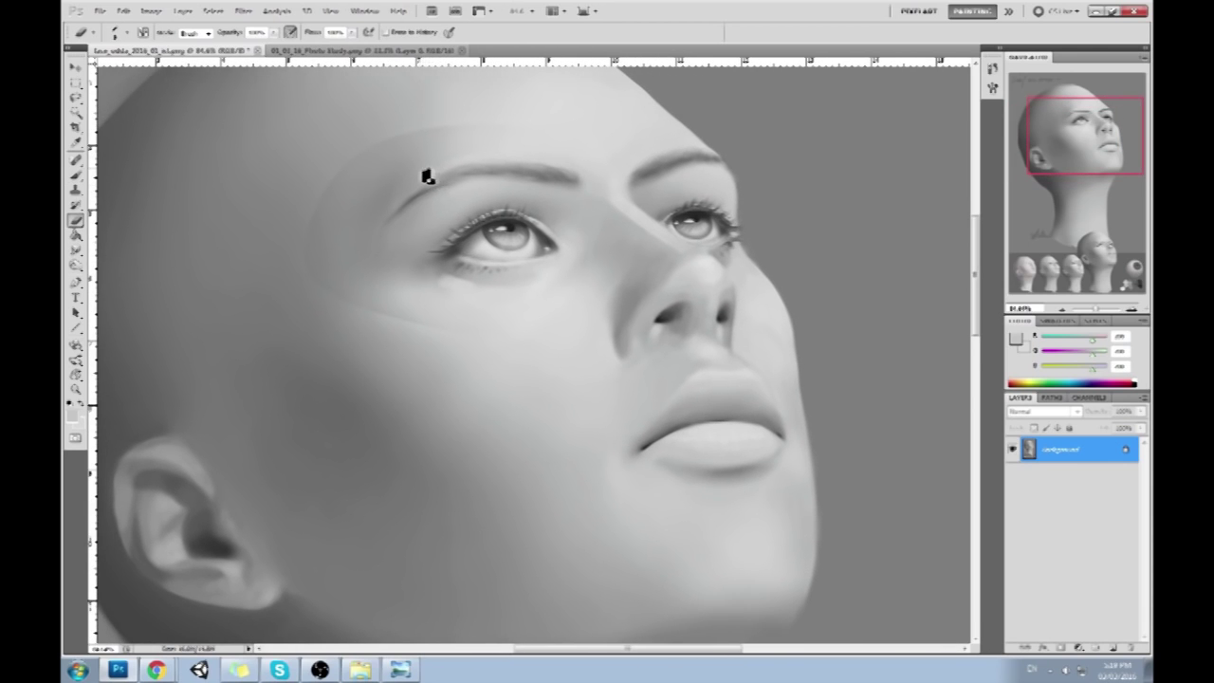
pyautogui.hotkey('ctrl', '-')
pyautogui.hotkey('ctrl', '-')
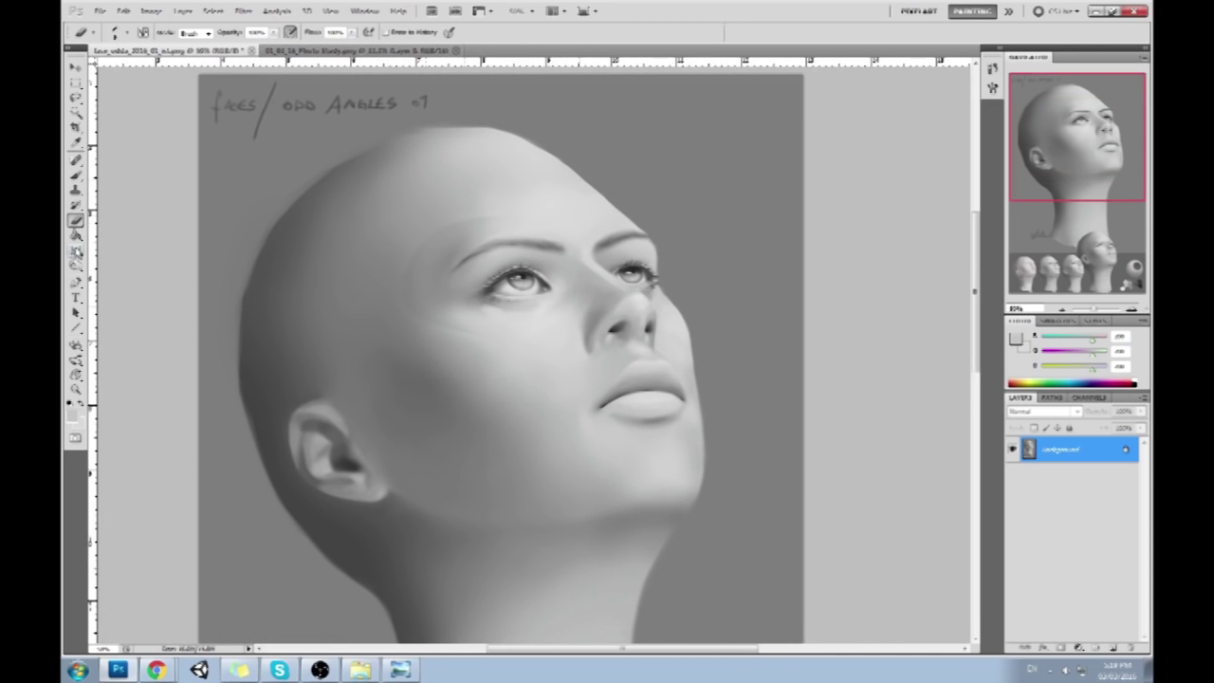
pyautogui.rightClick(76, 251)
pyautogui.click(117, 274)
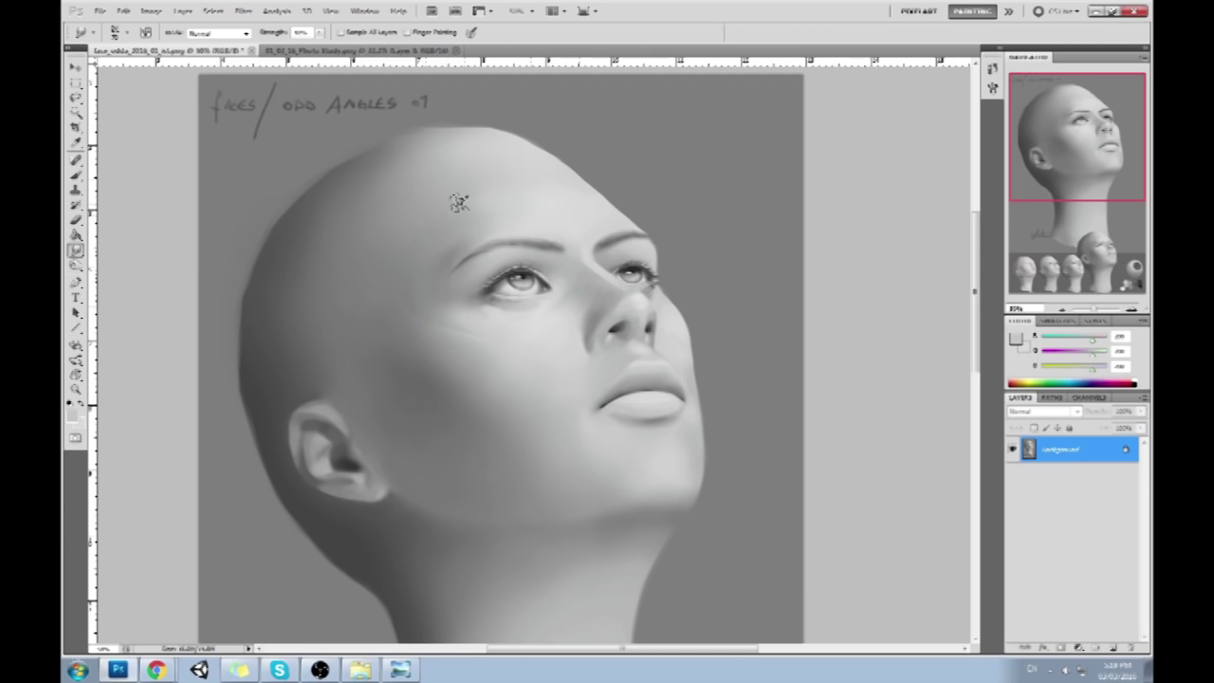
pyautogui.click(320, 32)
pyautogui.click(321, 48)
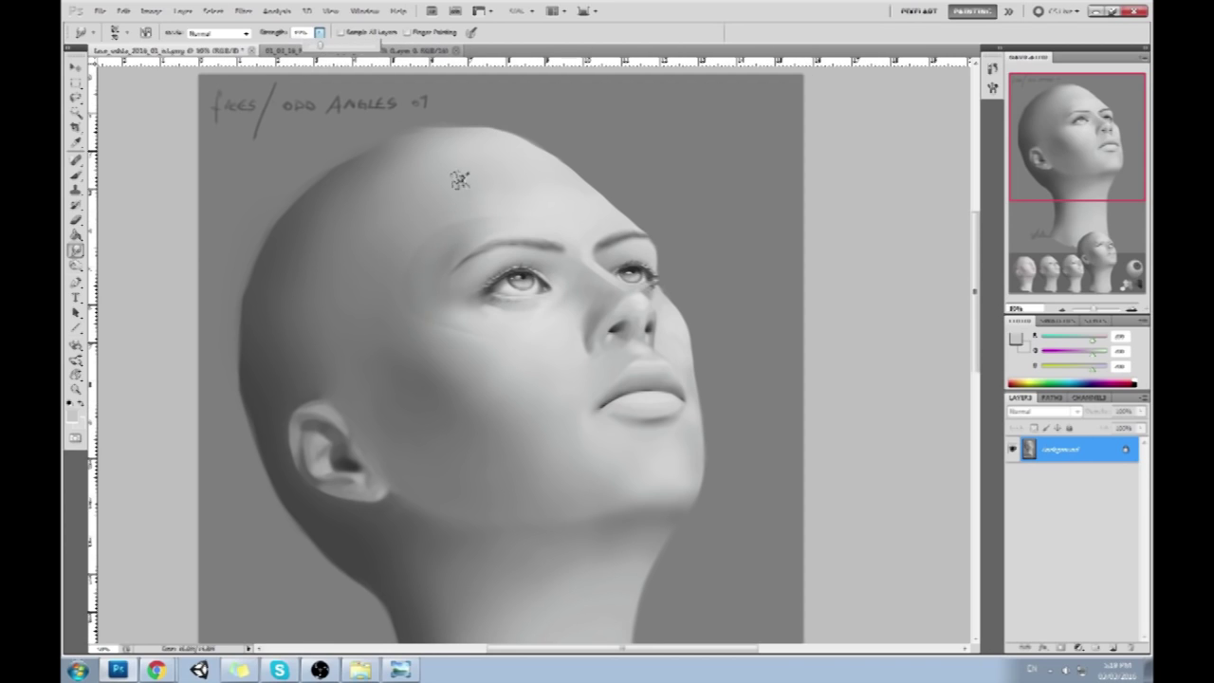
pyautogui.click(384, 285)
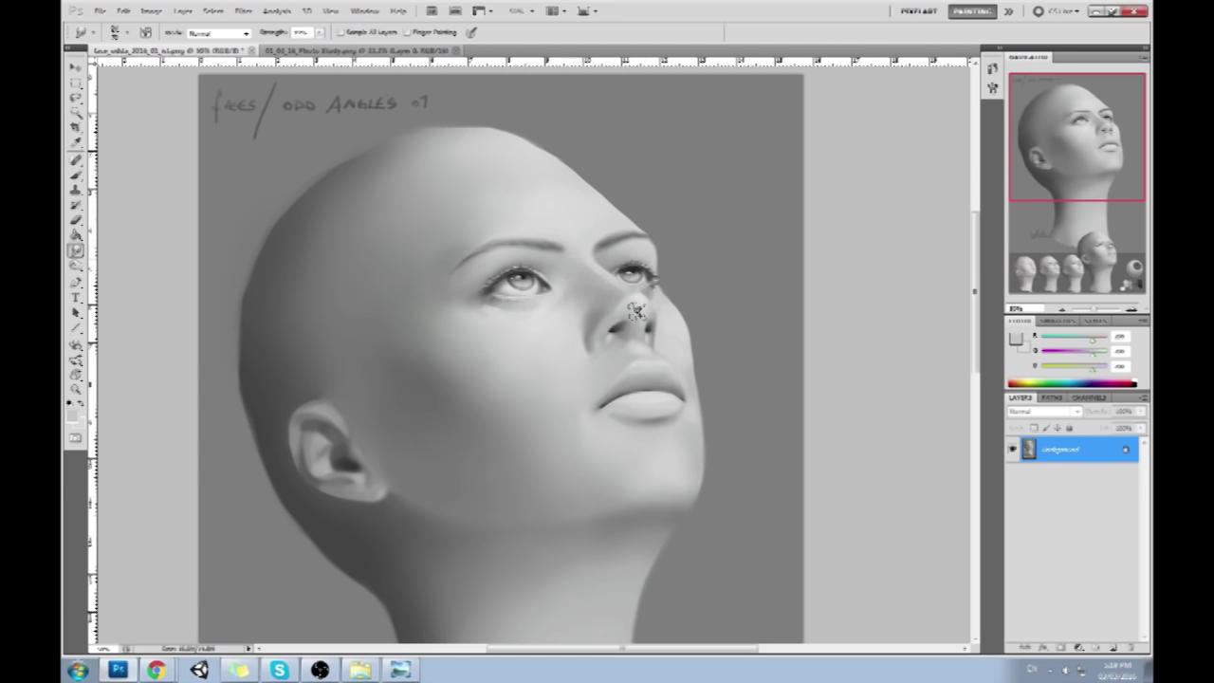
pyautogui.scroll(-2, 585, 361)
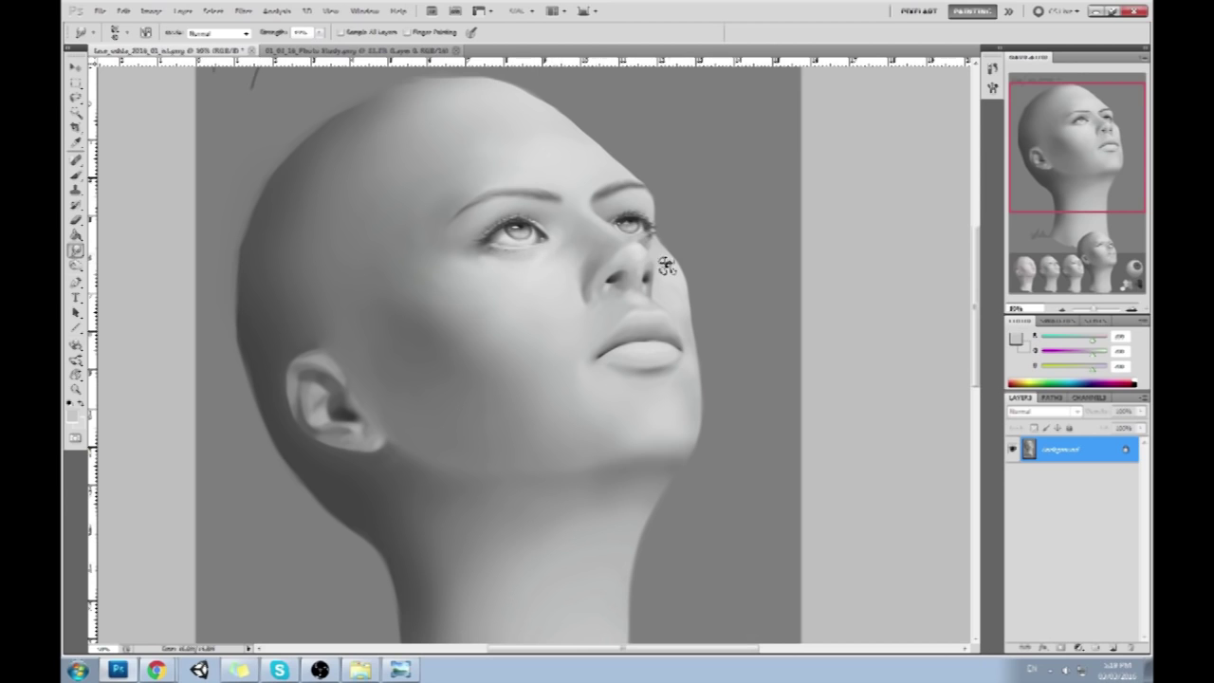
pyautogui.hotkey('ctrl', '0')
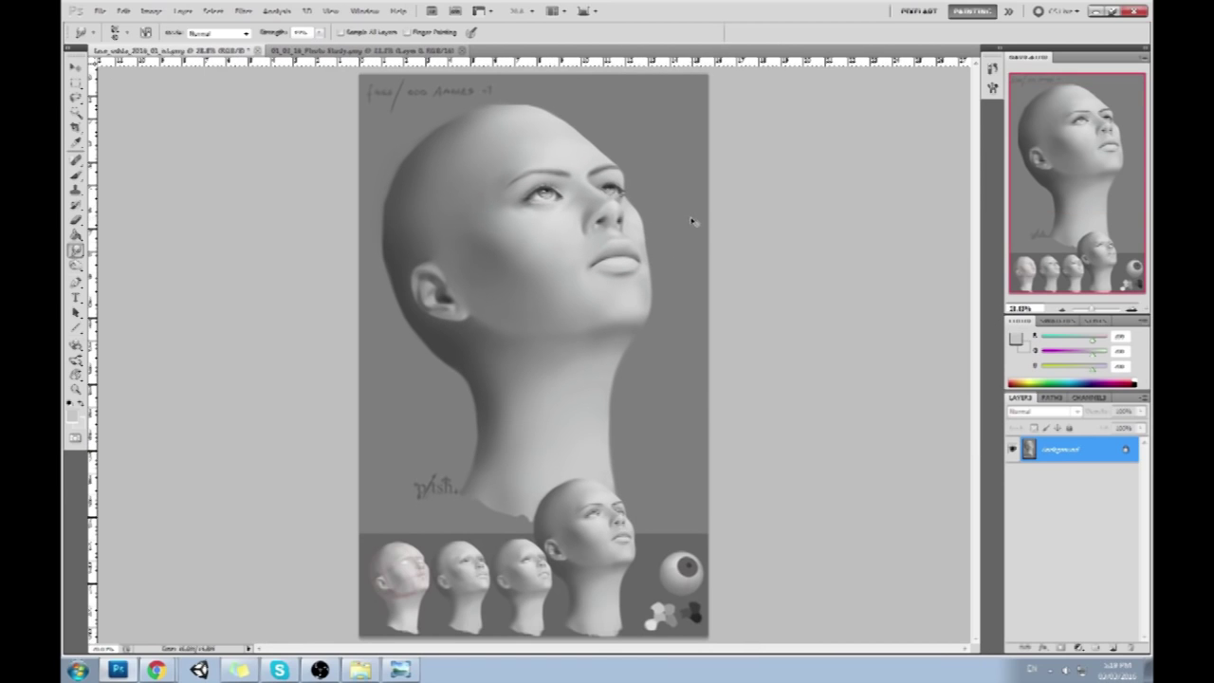
# Nudge the area between the far eye and its eyebrow in Liquify with a reduced brush size, and apply it
pyautogui.hotkey('ctrl', '+')
pyautogui.press('b')
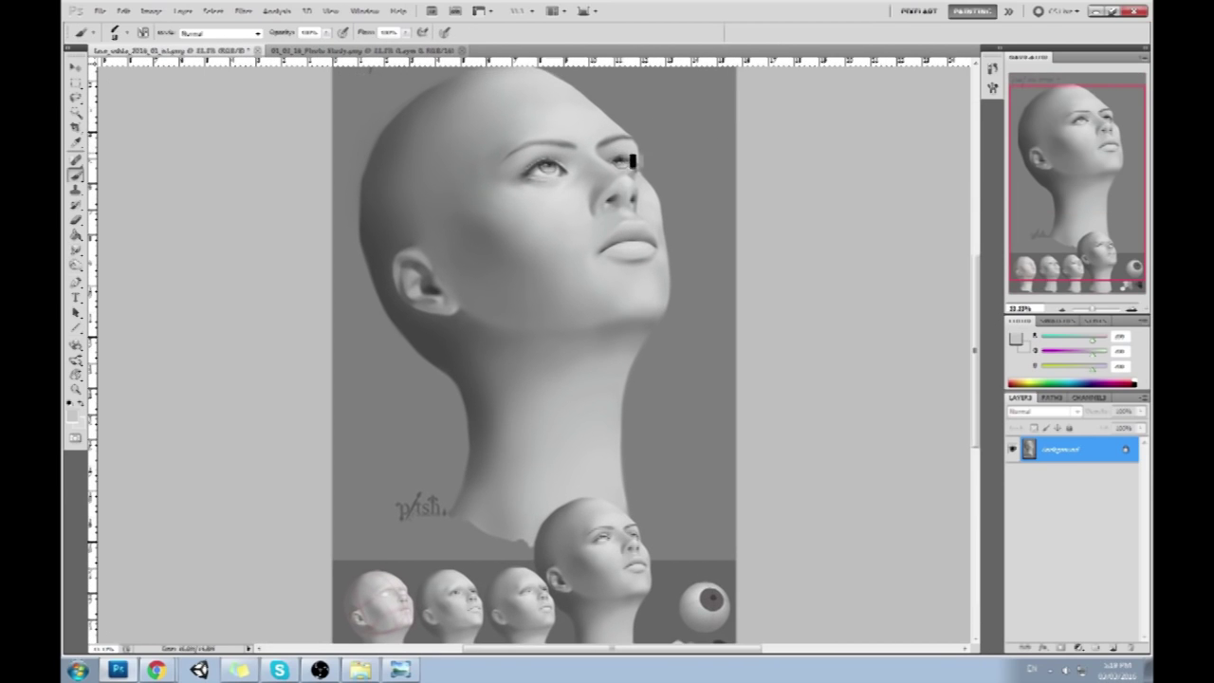
pyautogui.click(244, 14)
pyautogui.click(255, 88)
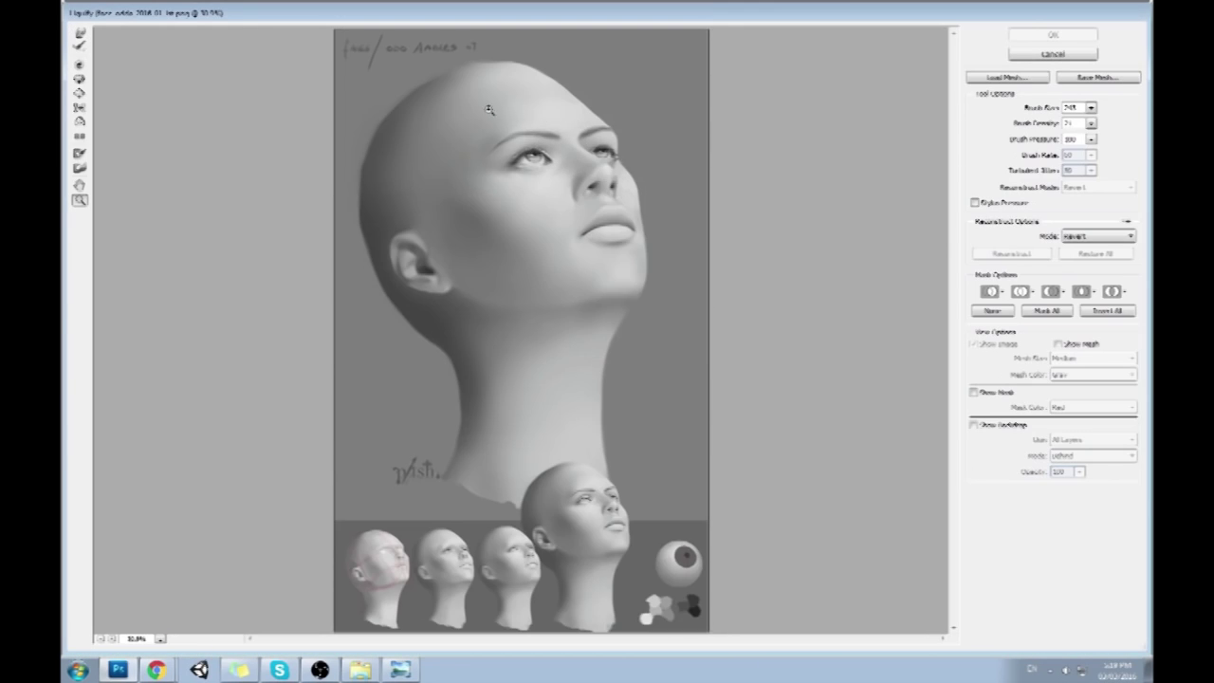
pyautogui.moveTo(685, 309); pyautogui.dragTo(684, 309)
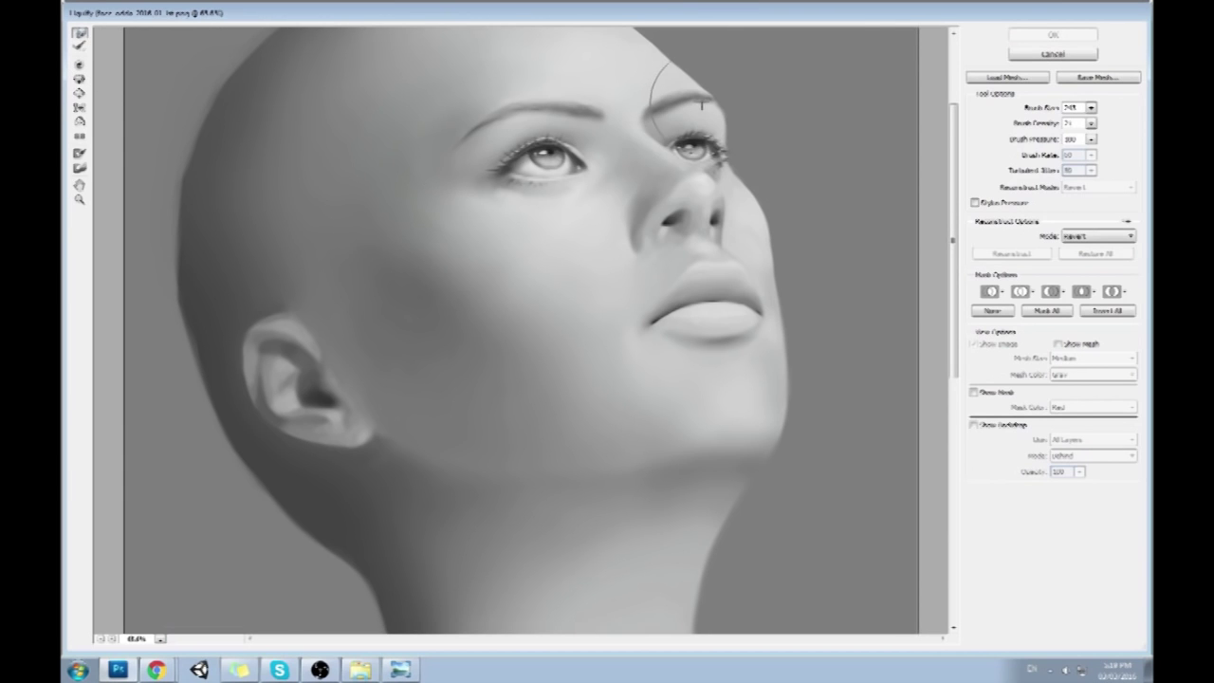
pyautogui.click(1090, 107)
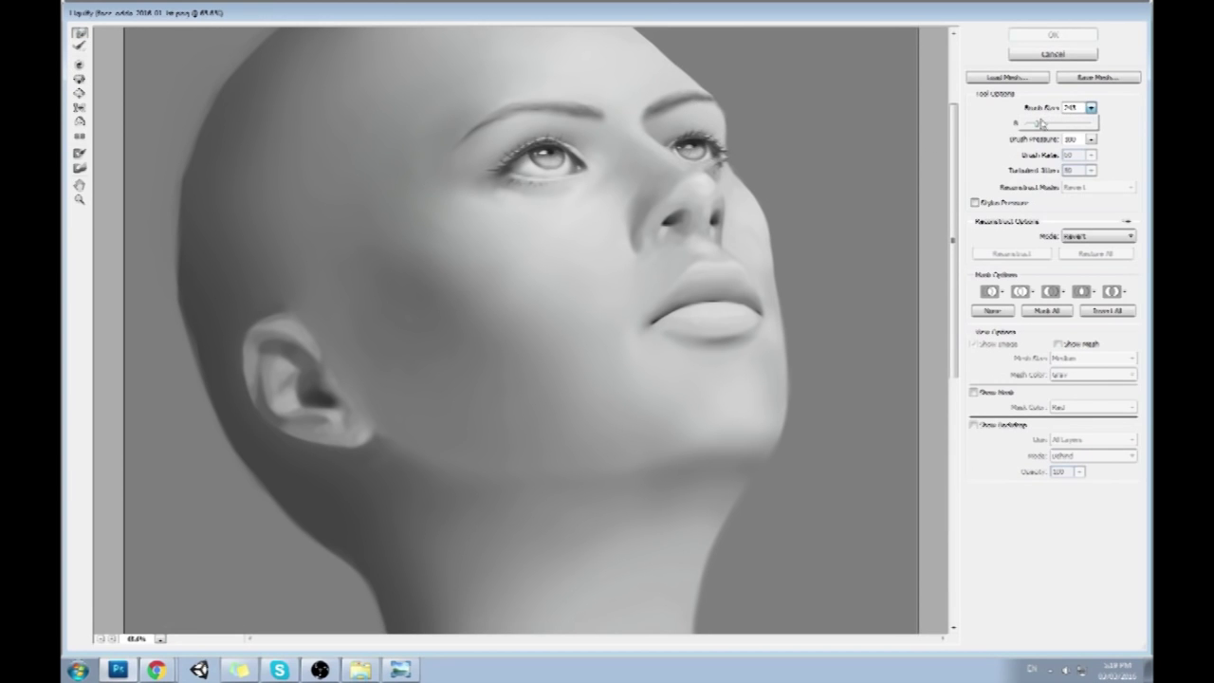
pyautogui.click(687, 125)
pyautogui.moveTo(687, 123); pyautogui.dragTo(681, 127)
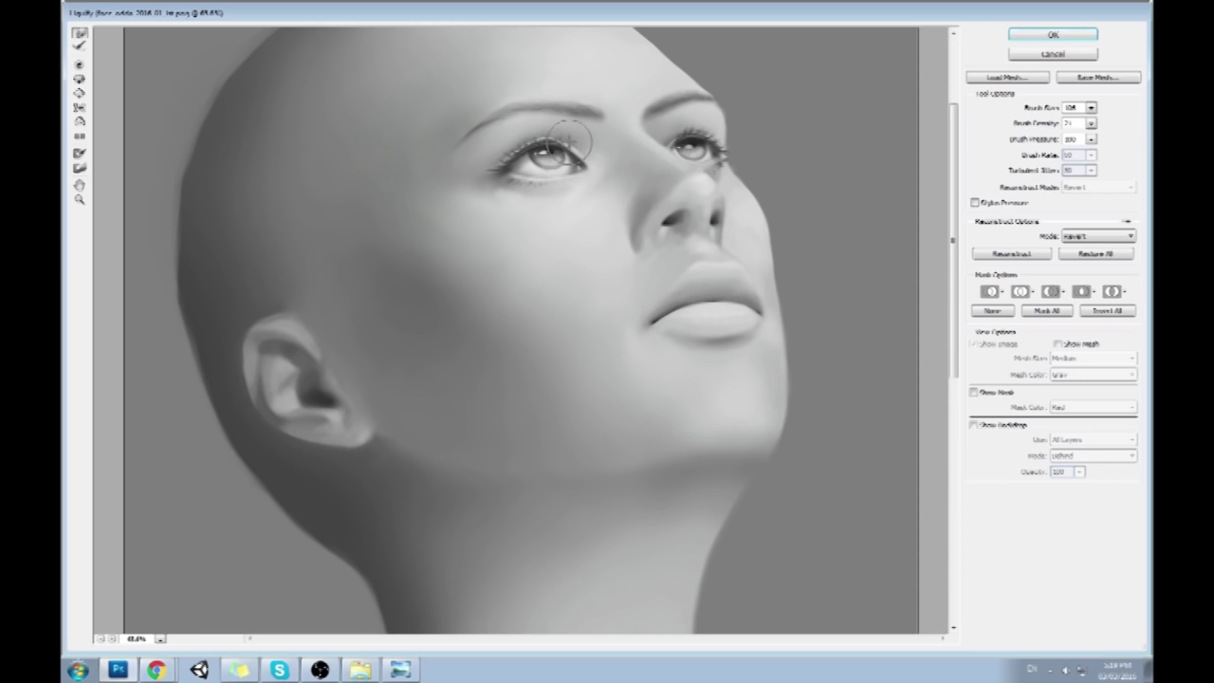
pyautogui.click(1049, 36)
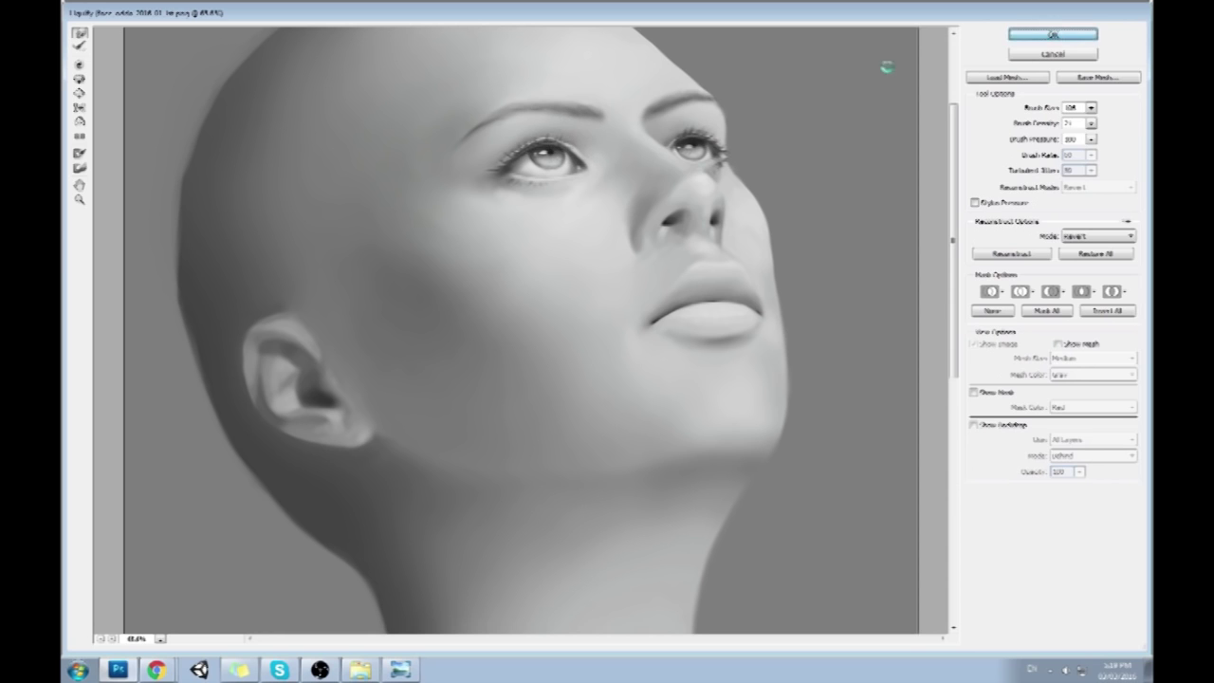
# Brush sampled grays around the near eye's inner corner and the skin beneath the far eye's outer corner
pyautogui.press('z')
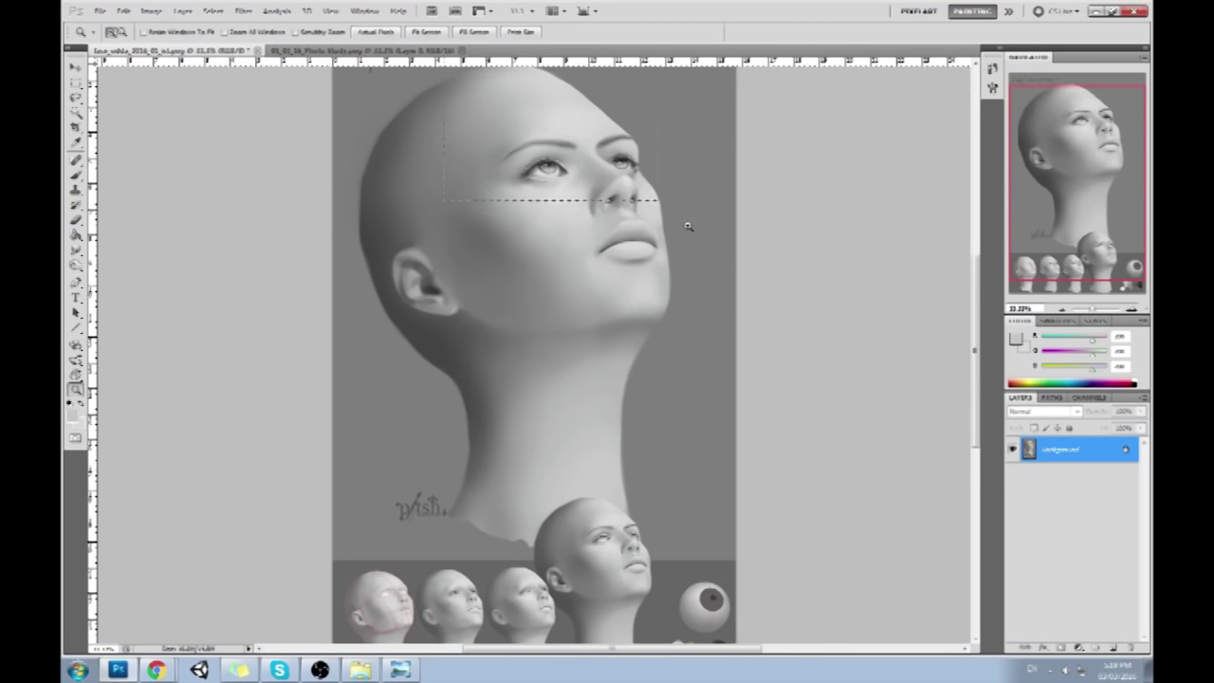
pyautogui.moveTo(689, 226); pyautogui.dragTo(691, 228)
pyautogui.press('b')
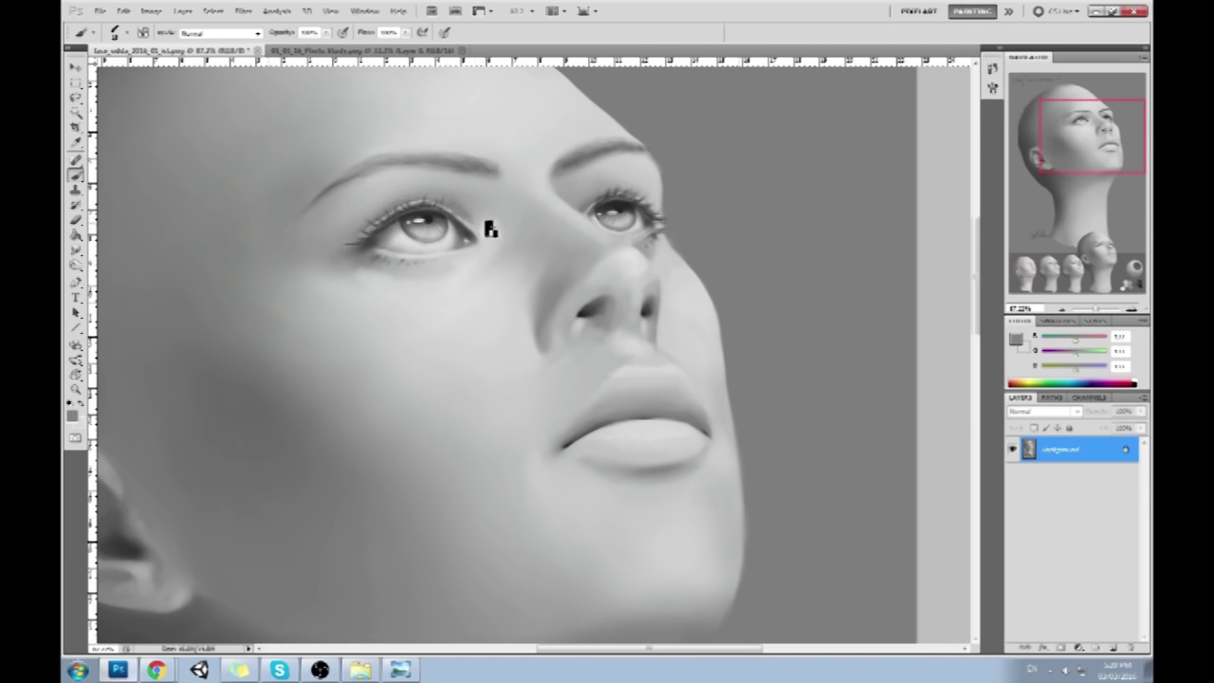
pyautogui.keyDown('alt'); pyautogui.click(486, 229); pyautogui.keyUp('alt')
pyautogui.keyDown('alt'); pyautogui.click(458, 202); pyautogui.keyUp('alt')
pyautogui.keyDown('alt'); pyautogui.click(668, 257); pyautogui.keyUp('alt')
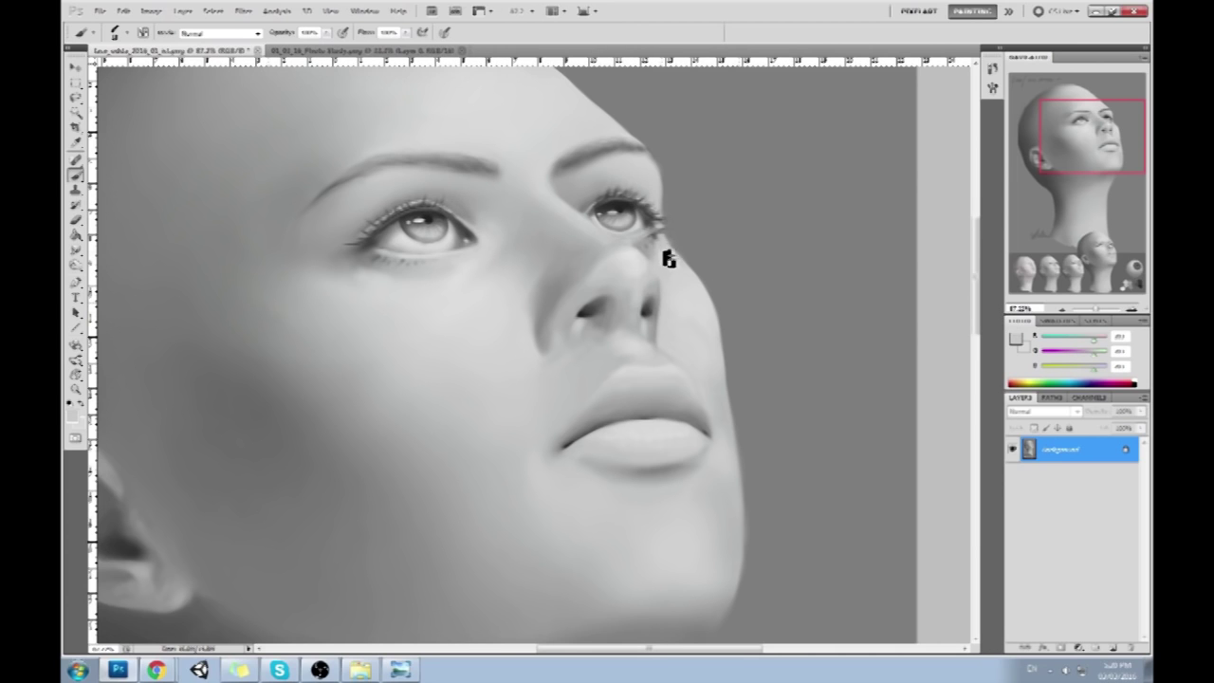
# Revert the document to its opening state through the history and paste the whole corrected image as a new layer
pyautogui.hotkey('ctrl', '0')
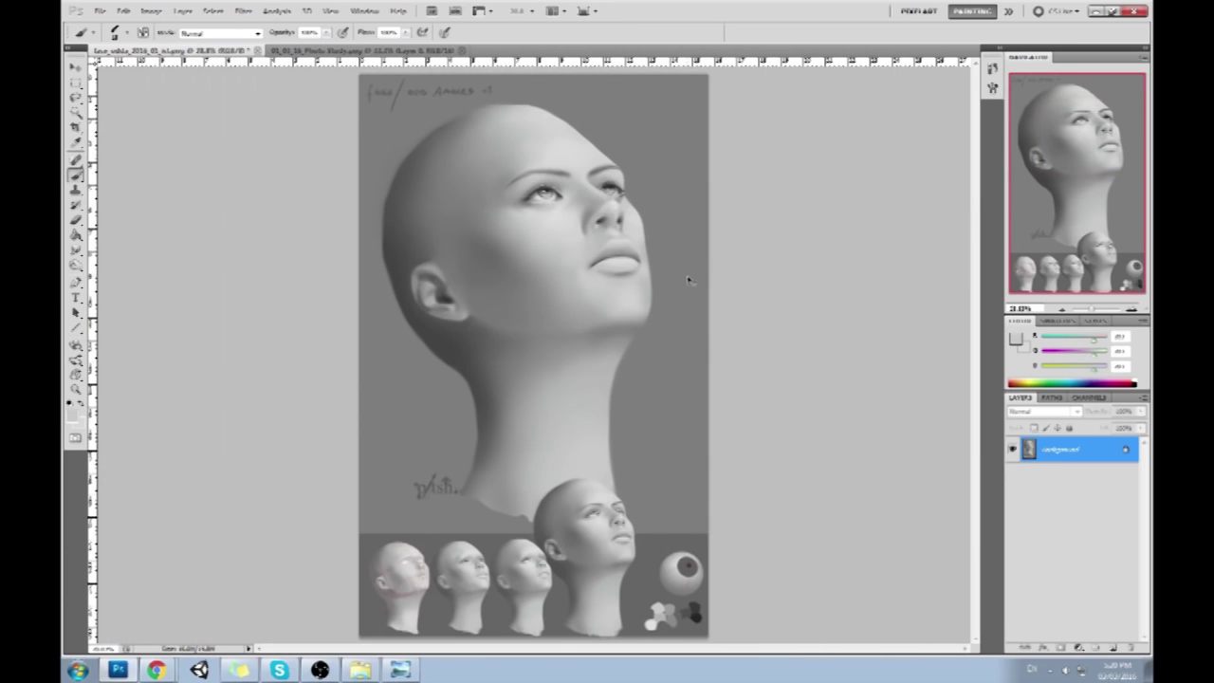
pyautogui.hotkey('ctrl', 'a')
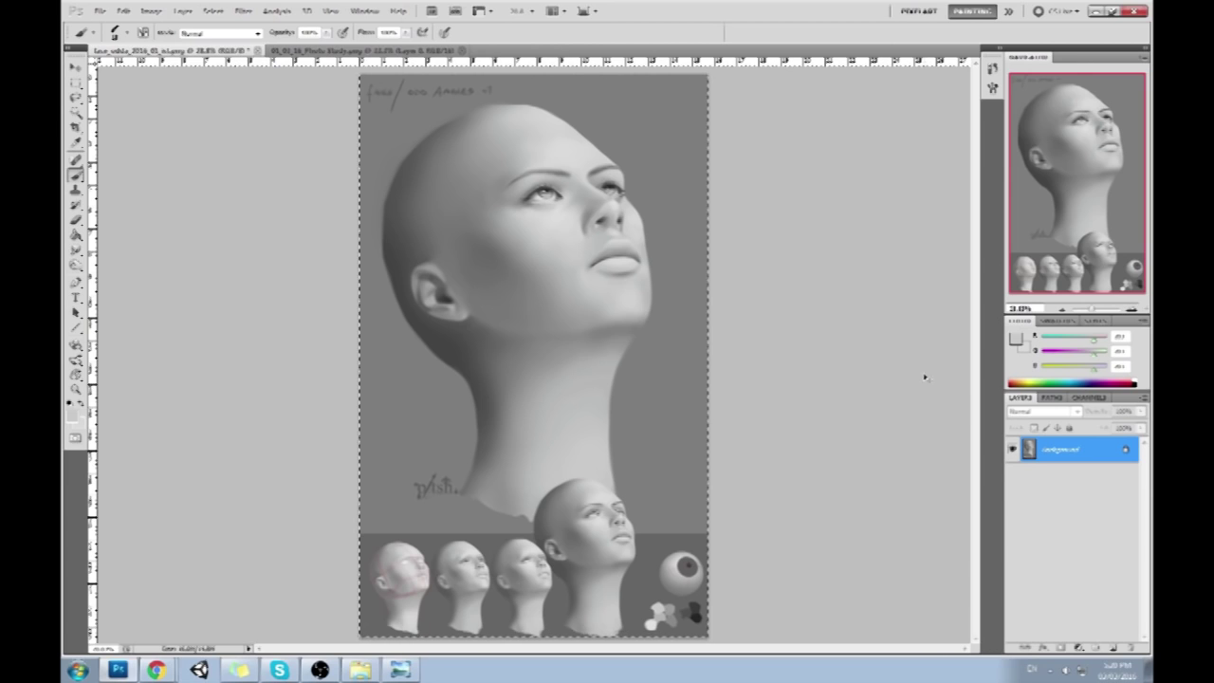
pyautogui.click(992, 68)
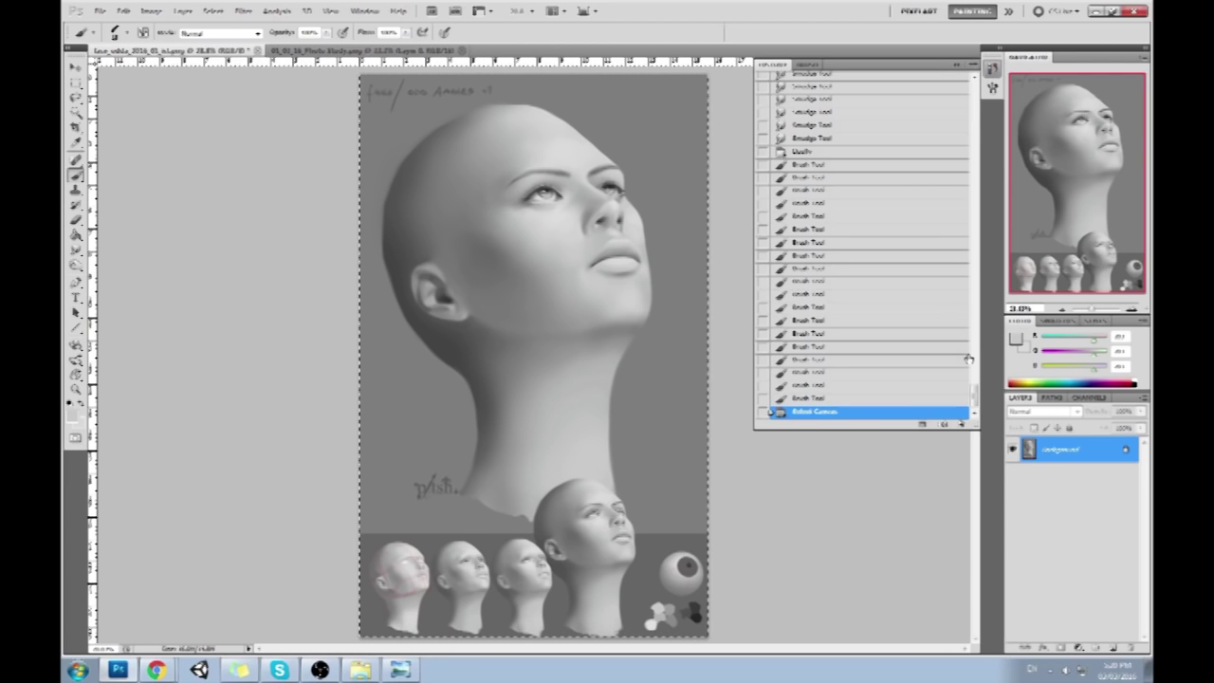
pyautogui.scroll(10, 974, 306)
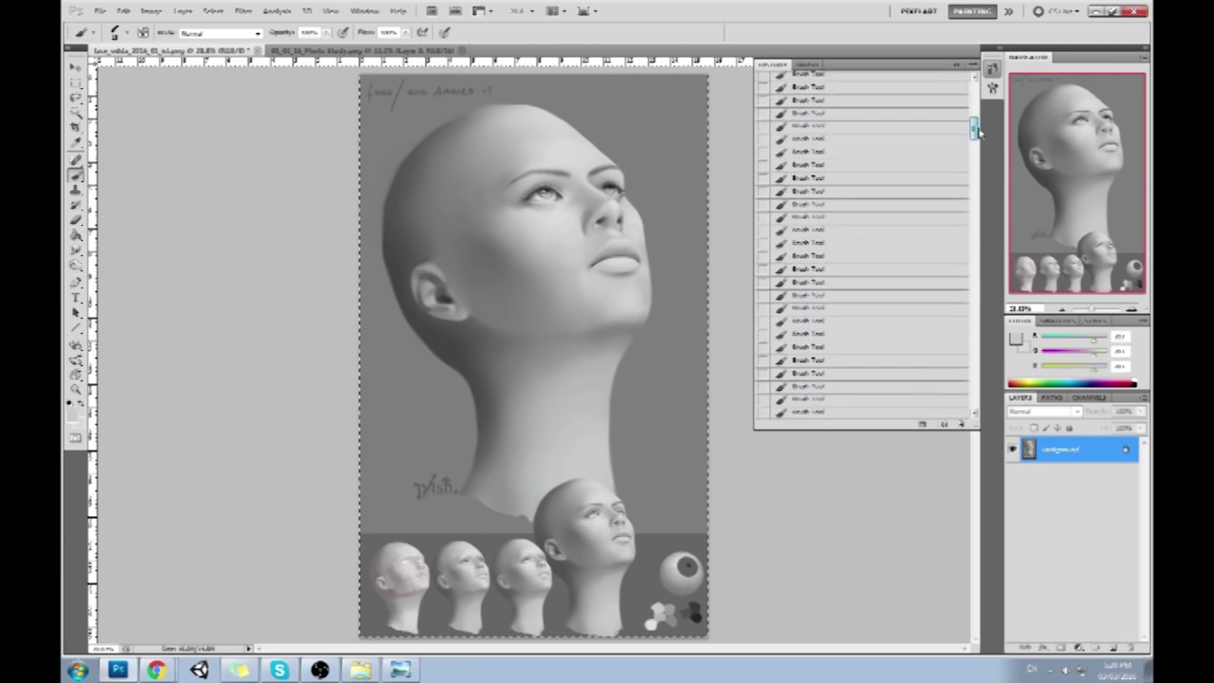
pyautogui.click(924, 87)
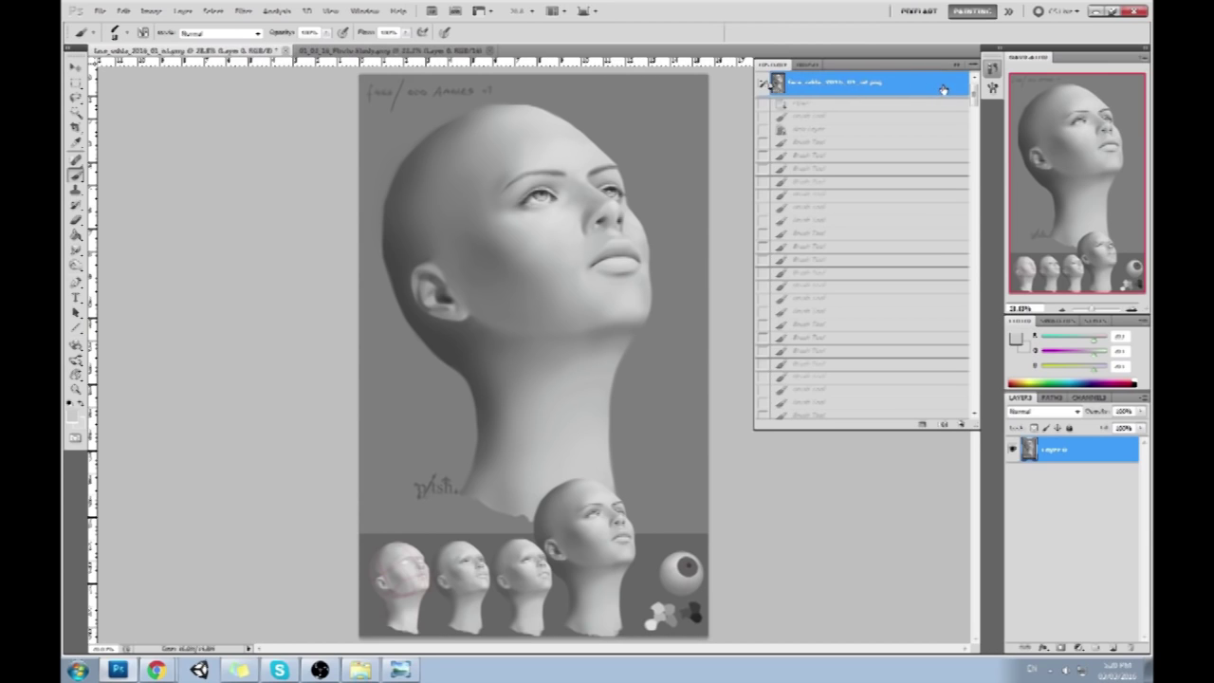
pyautogui.hotkey('ctrl', 'shift', 'v')
pyautogui.click(958, 67)
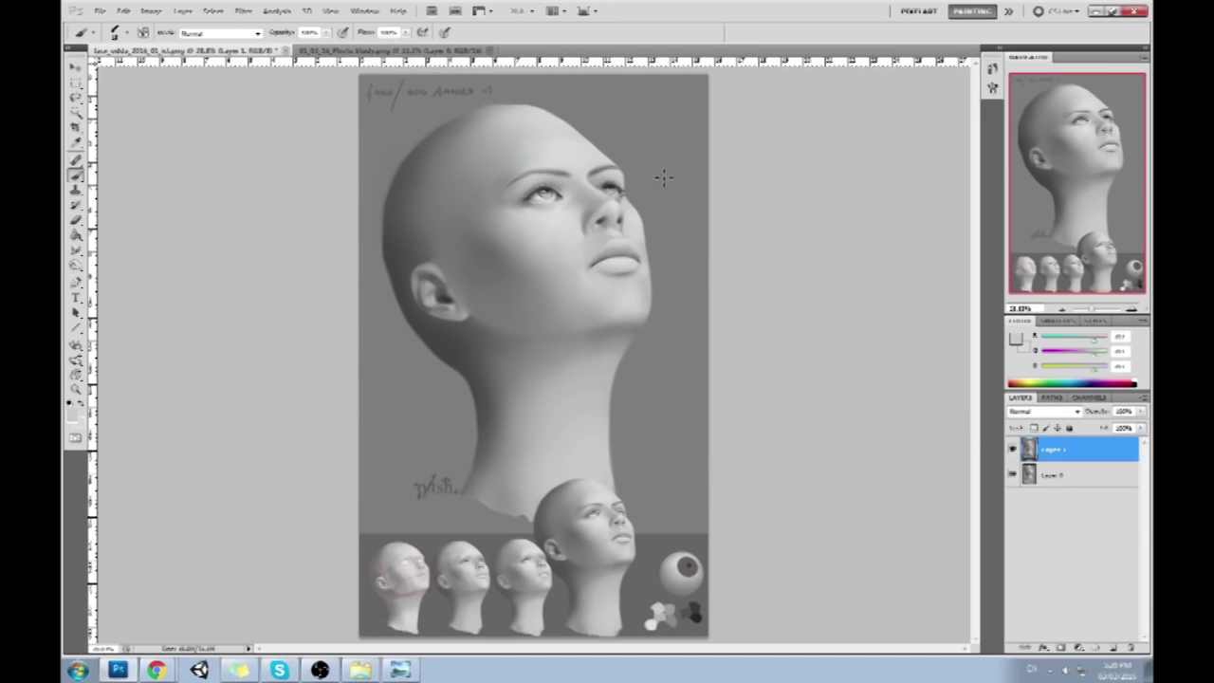
# Hide and show the corrected layer to compare it with the original painting
pyautogui.click(1011, 449)
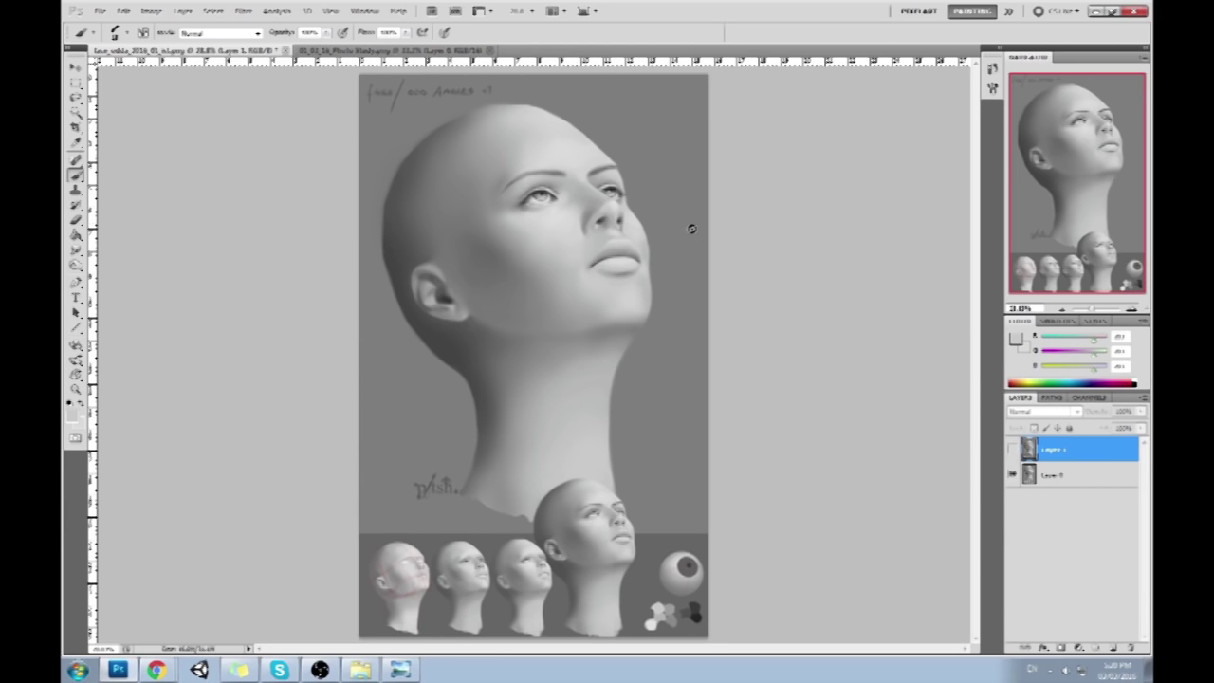
pyautogui.click(1012, 450)
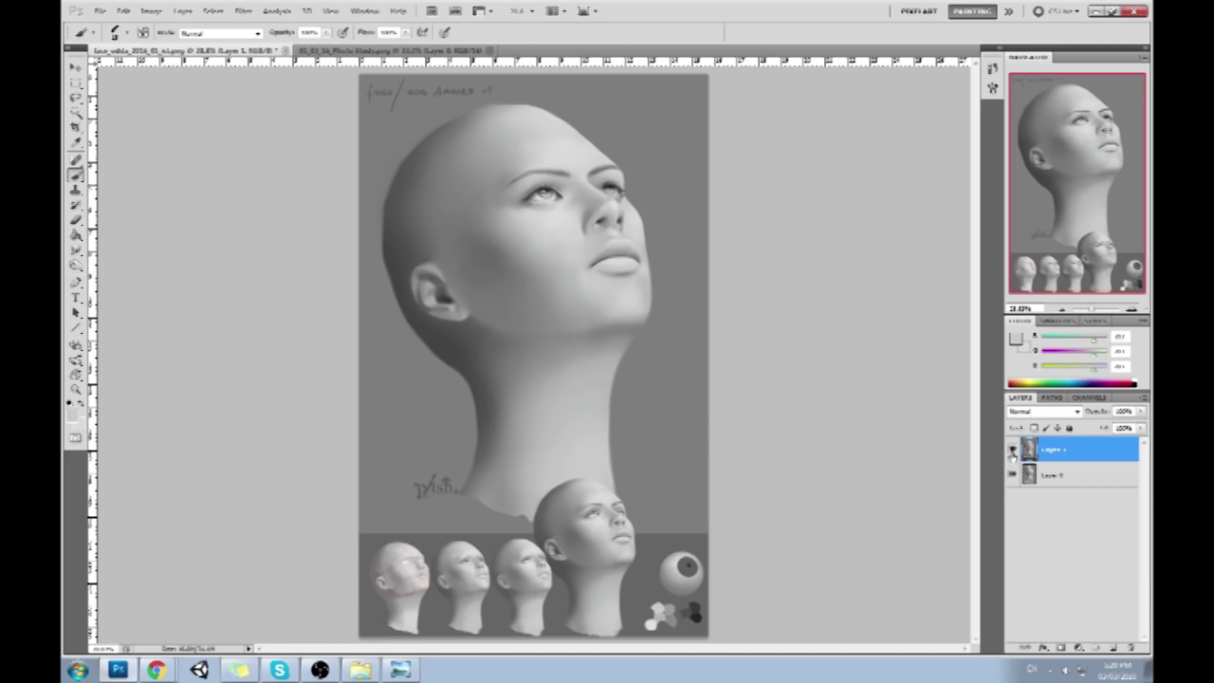
# Toggle the corrected layer's visibility once more to compare the near eye with the original painting
pyautogui.click(1011, 451)
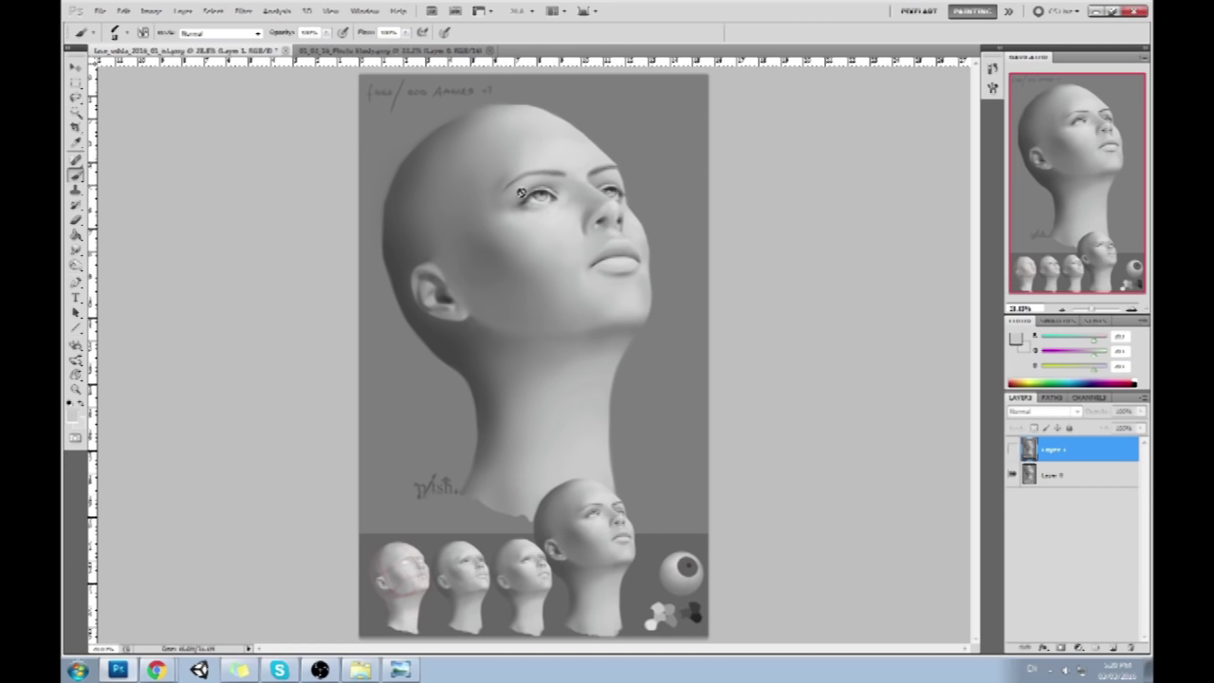
pyautogui.click(1012, 451)
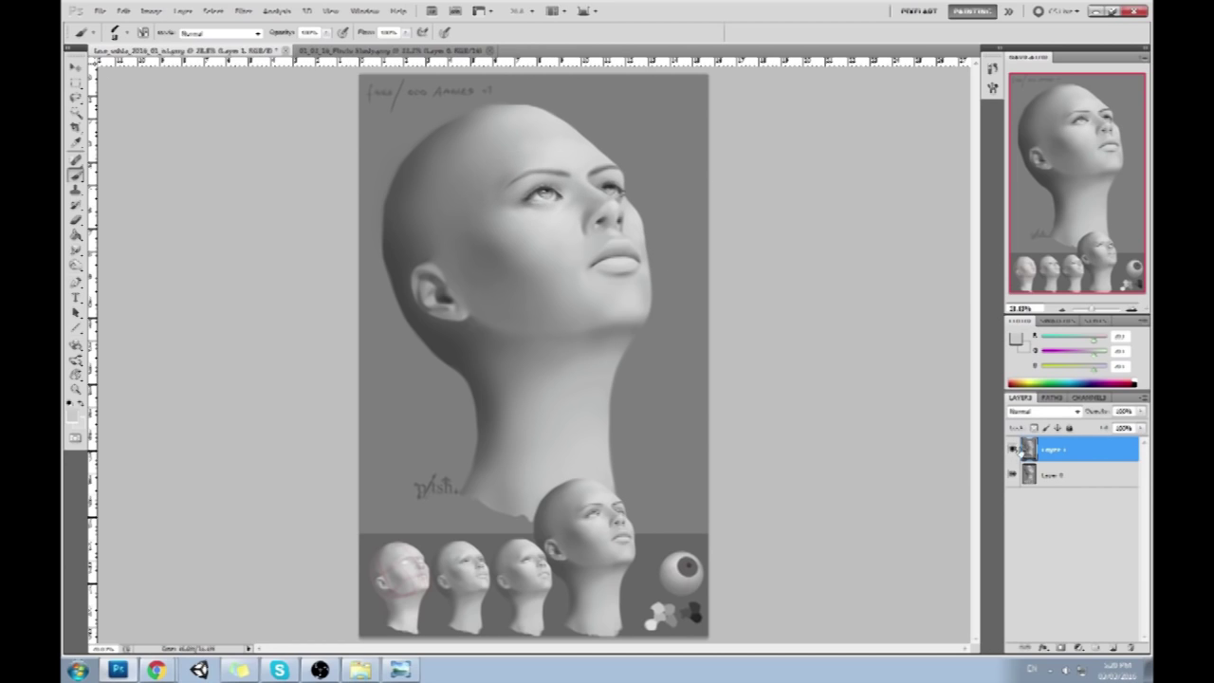
# Set the brush color to pure red (ff0000) and outline the cheek areas beneath both eyes
pyautogui.press('e')
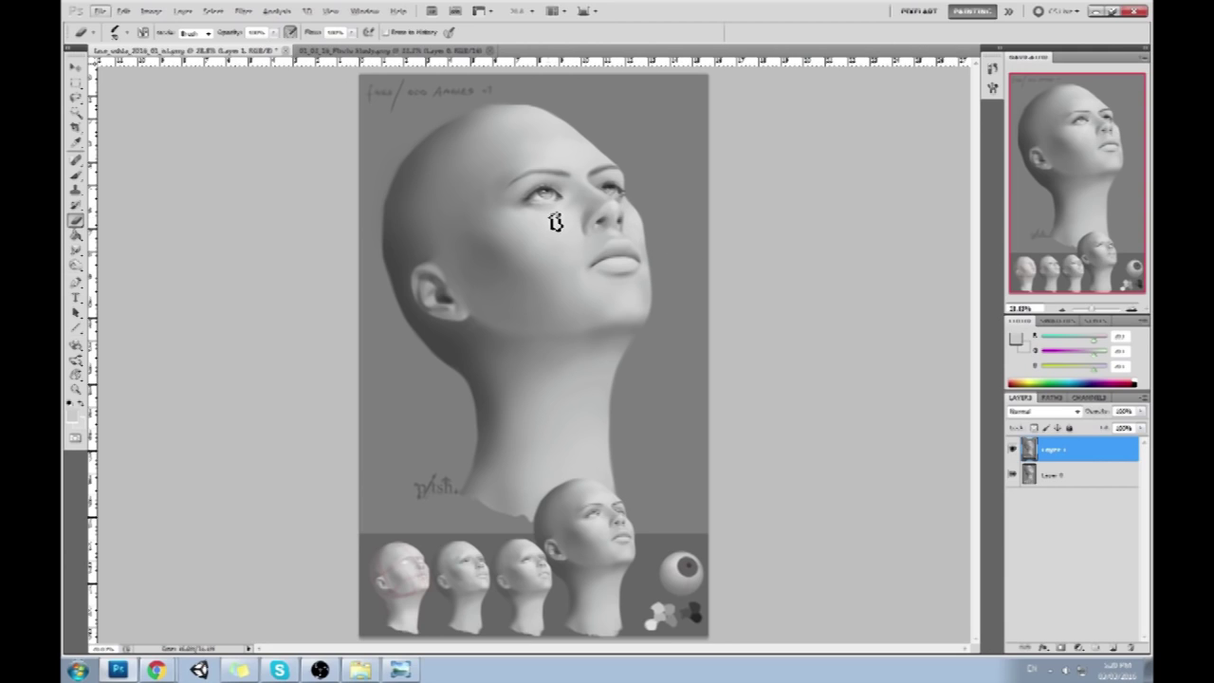
pyautogui.press('b')
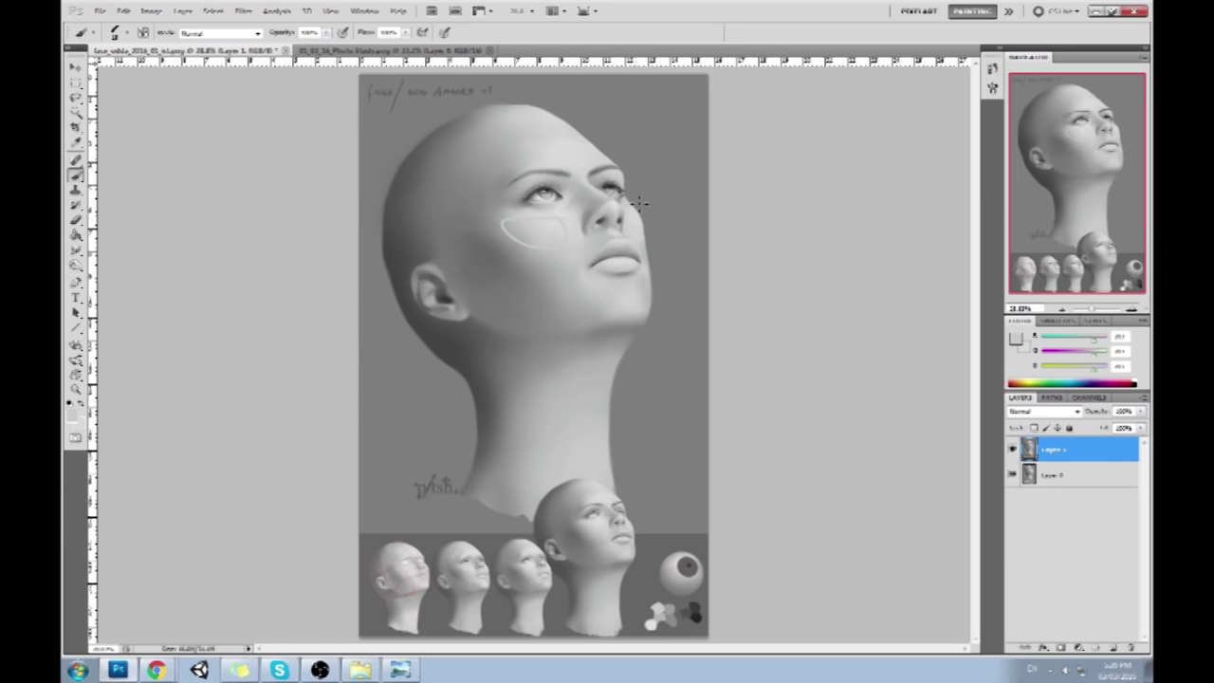
pyautogui.hotkey('ctrl', 'z')
pyautogui.click(1015, 339)
pyautogui.moveTo(877, 327); pyautogui.dragTo(986, 281)
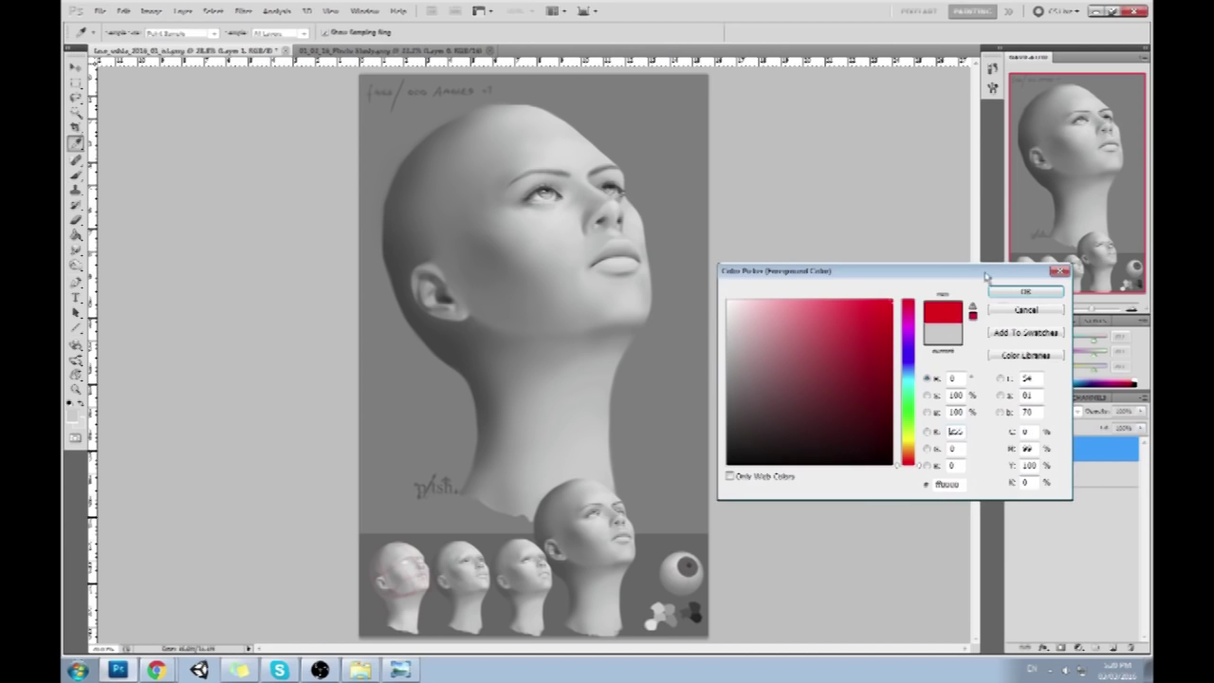
pyautogui.click(1030, 290)
pyautogui.moveTo(575, 220)
pyautogui.mouseDown()
pyautogui.moveTo(512, 220)
pyautogui.moveTo(572, 237)
pyautogui.mouseUp()
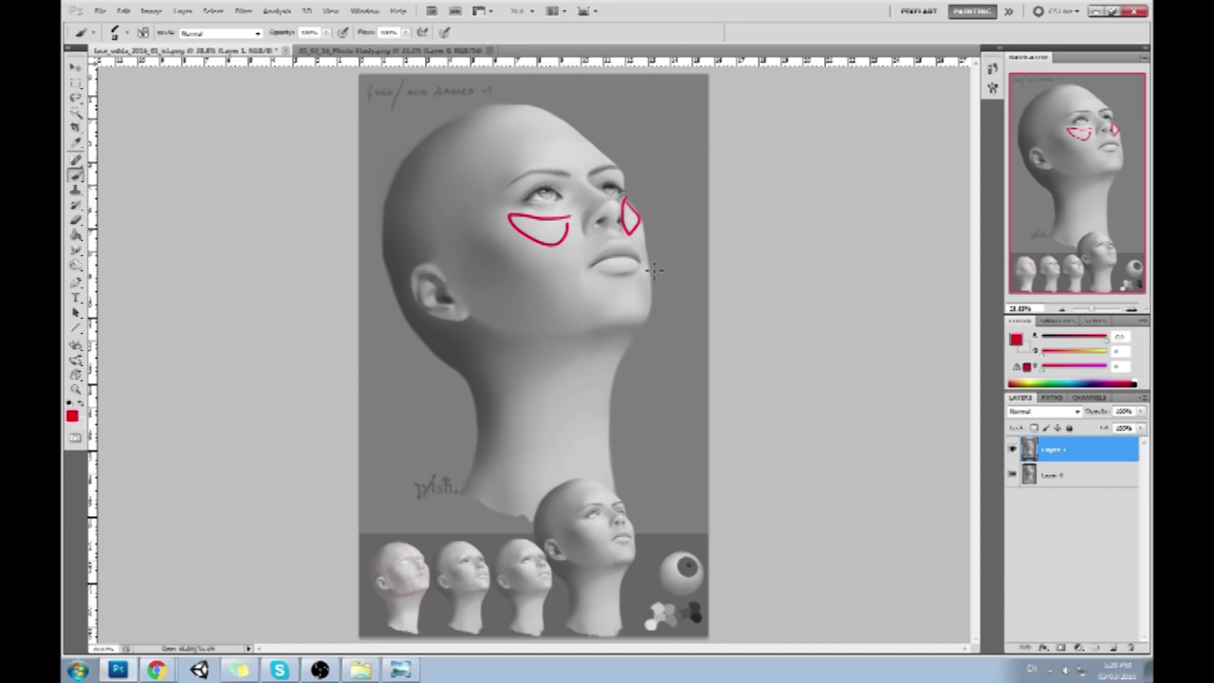
# Undo both red cheek outlines on the corrected layer
pyautogui.hotkey('ctrl', 'z')
pyautogui.click(243, 10)
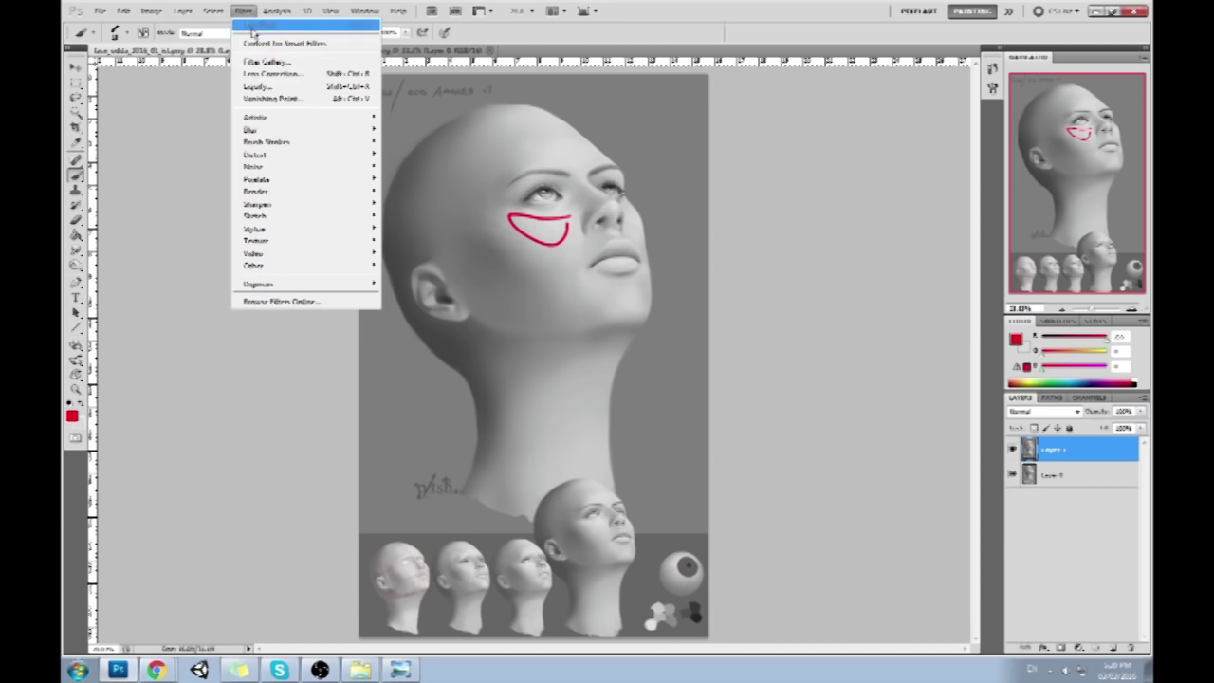
pyautogui.click(277, 88)
pyautogui.click(1066, 57)
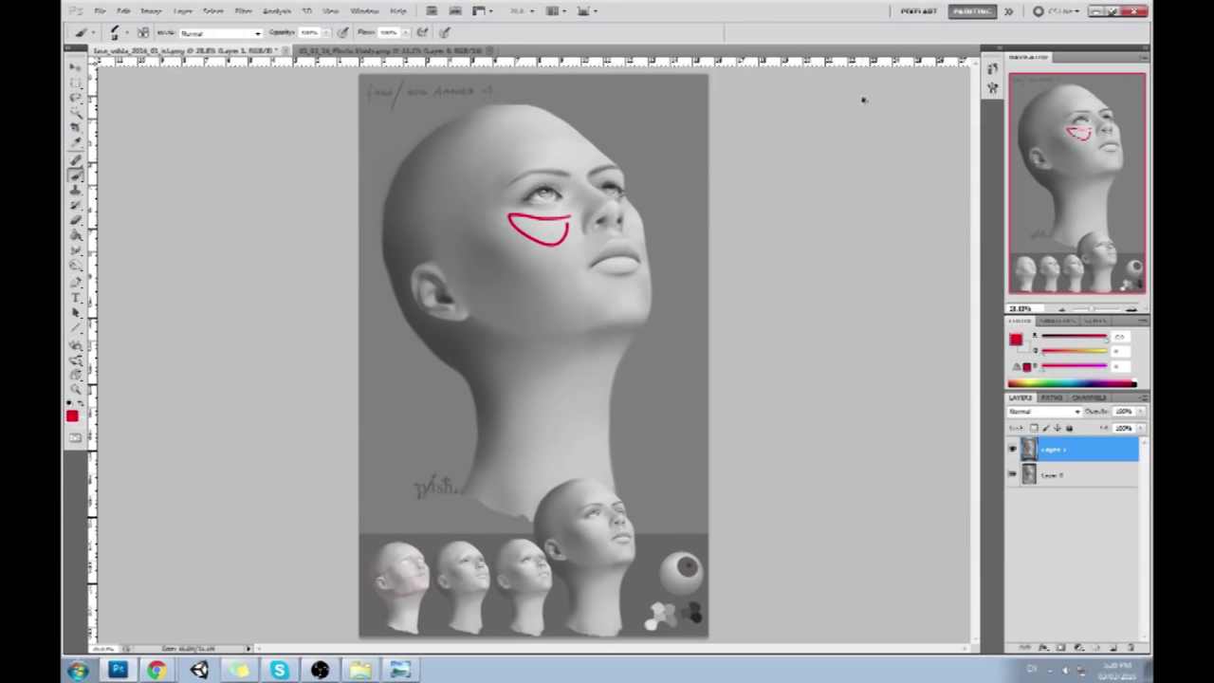
pyautogui.hotkey('ctrl', 'alt', 'z')
# Push the contour of the forehead and crown slightly inward in Liquify with an enlarged brush, and apply it
pyautogui.click(243, 10)
pyautogui.click(277, 87)
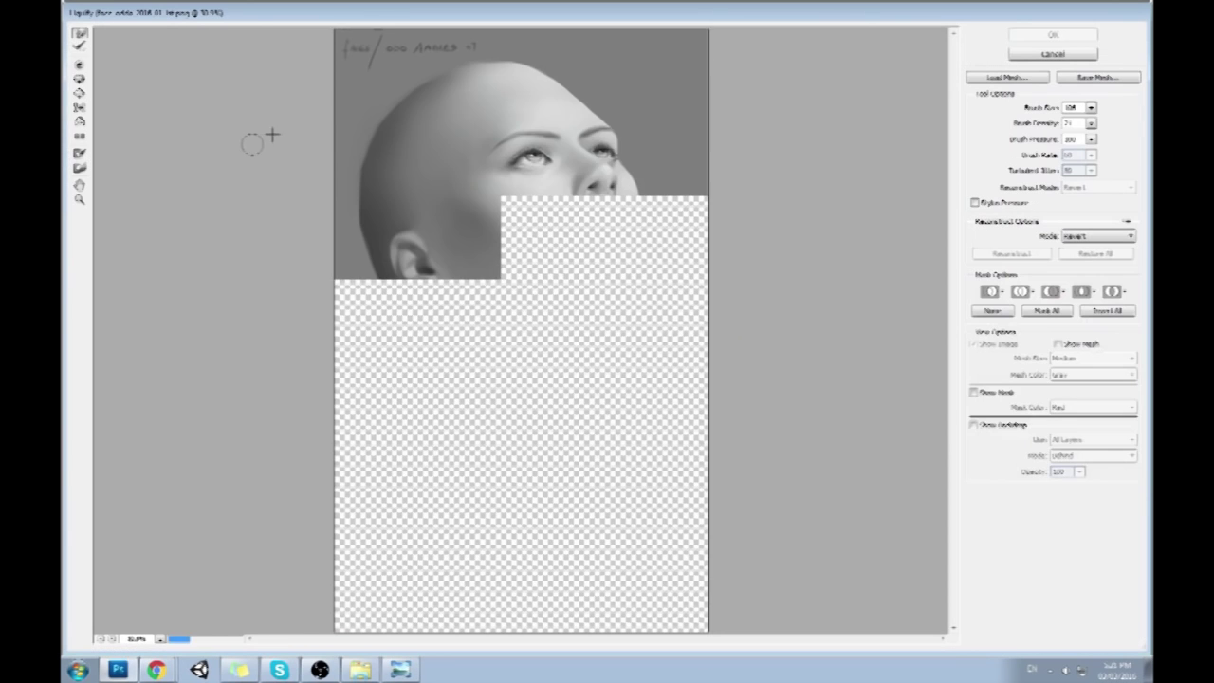
pyautogui.click(1092, 108)
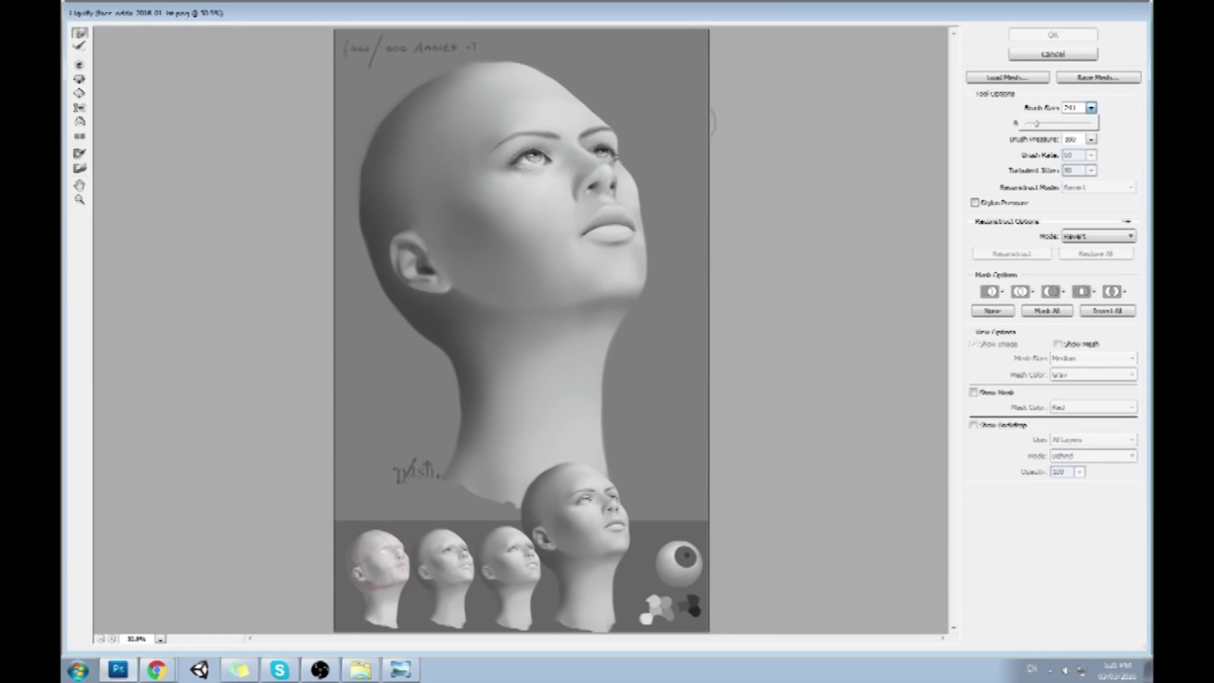
pyautogui.click(515, 126)
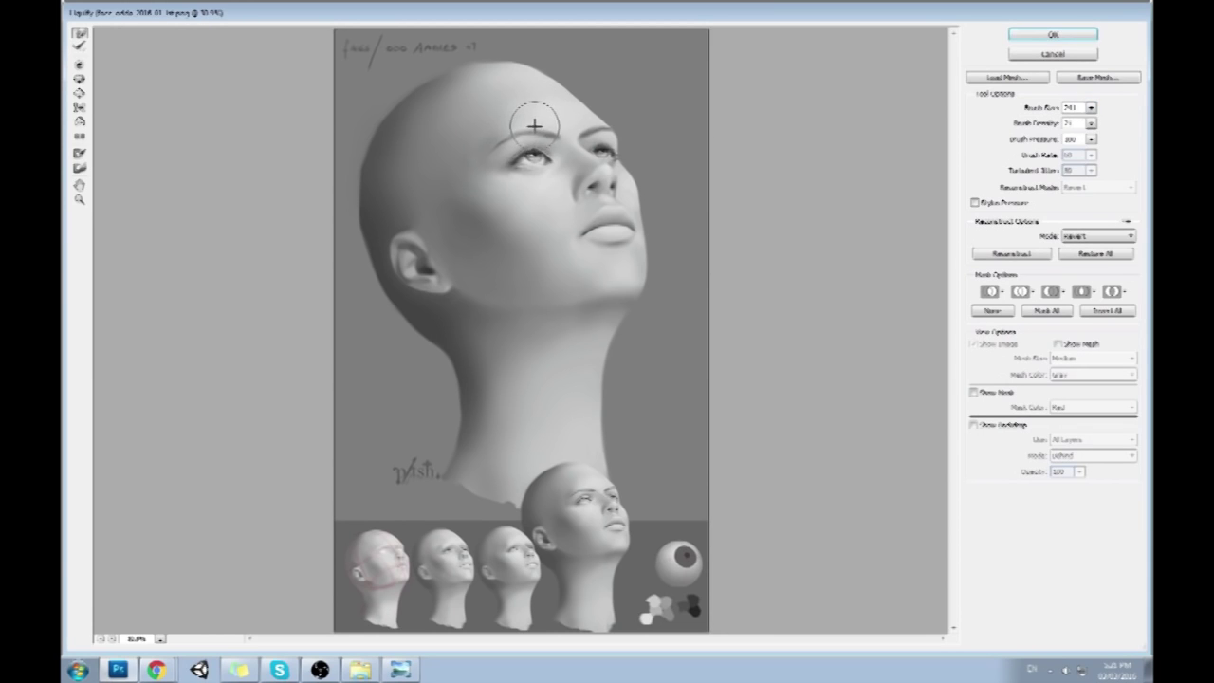
pyautogui.moveTo(534, 124)
pyautogui.mouseDown()
pyautogui.moveTo(553, 110)
pyautogui.moveTo(562, 133)
pyautogui.mouseUp()
pyautogui.click(1091, 108)
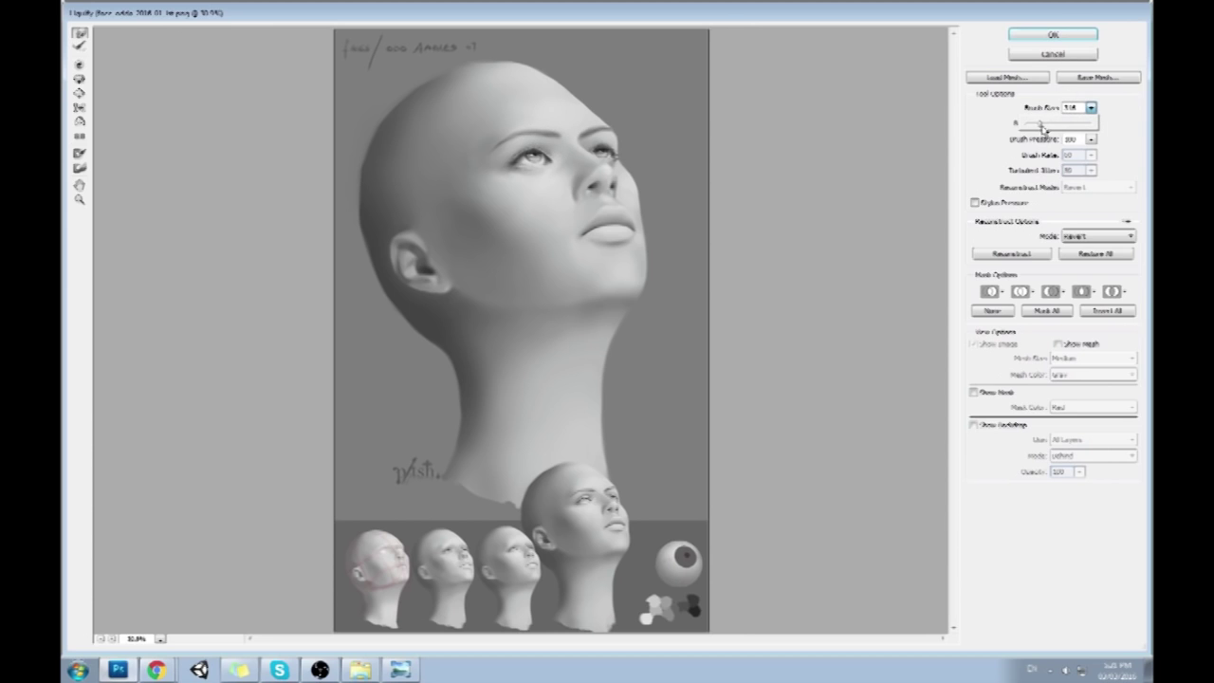
pyautogui.click(1042, 126)
pyautogui.click(593, 119)
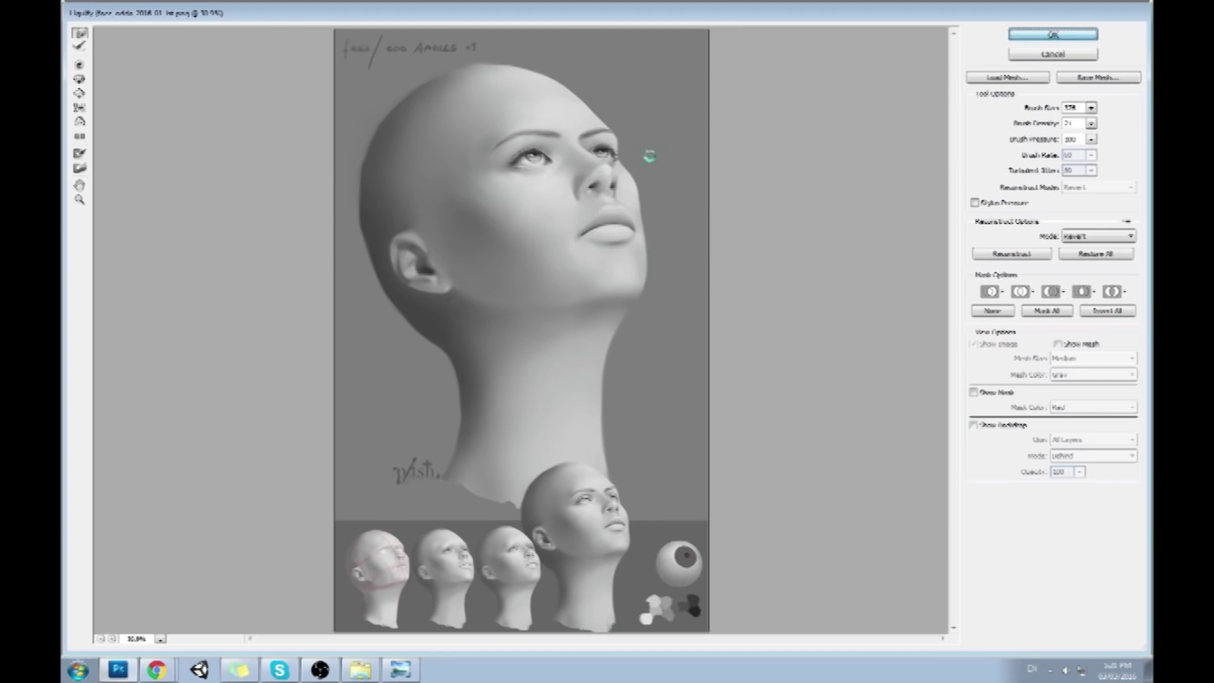
pyautogui.click(1053, 34)
# Brush sampled grays beneath the lower lip and on the skin under the near eye's inner corner
pyautogui.keyDown('alt'); pyautogui.click(631, 268); pyautogui.keyUp('alt')
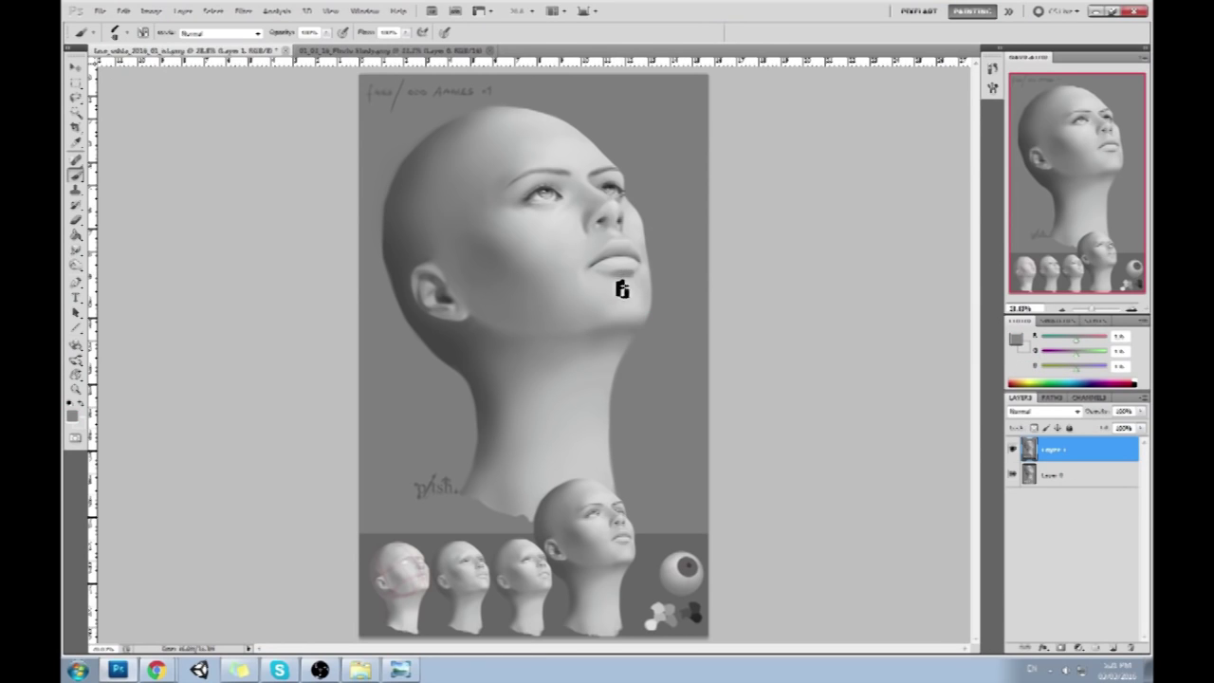
pyautogui.keyDown('alt'); pyautogui.click(611, 275); pyautogui.keyUp('alt')
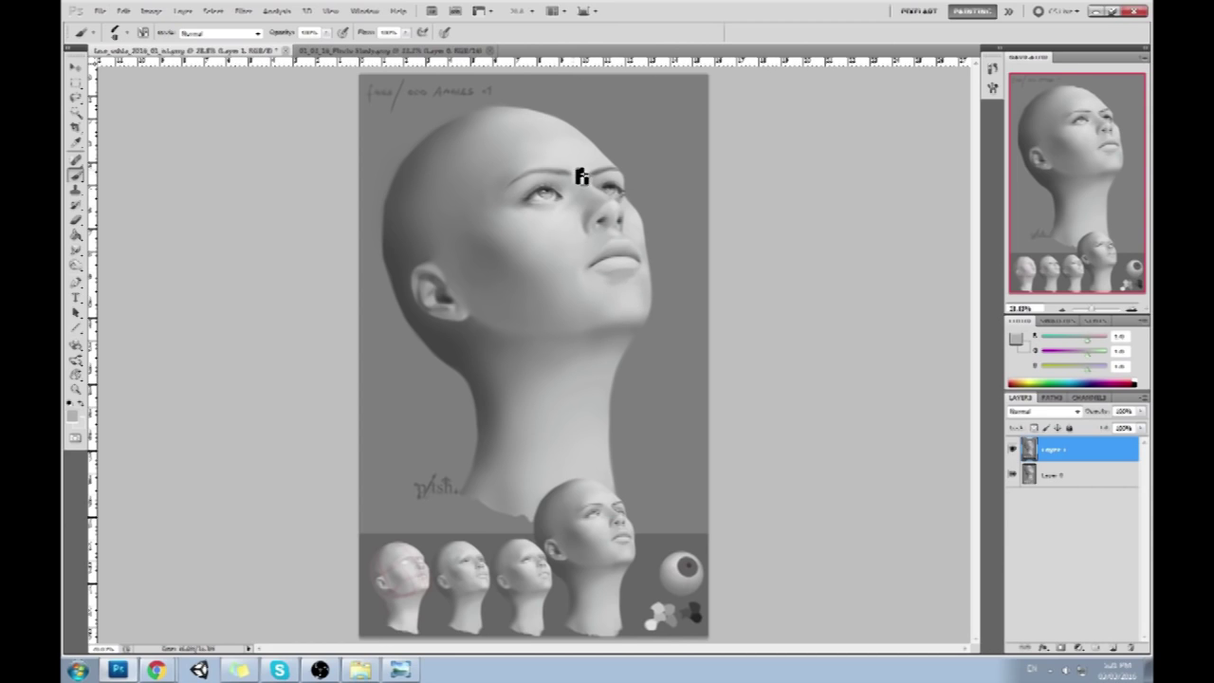
pyautogui.keyDown('alt'); pyautogui.click(555, 204); pyautogui.keyUp('alt')
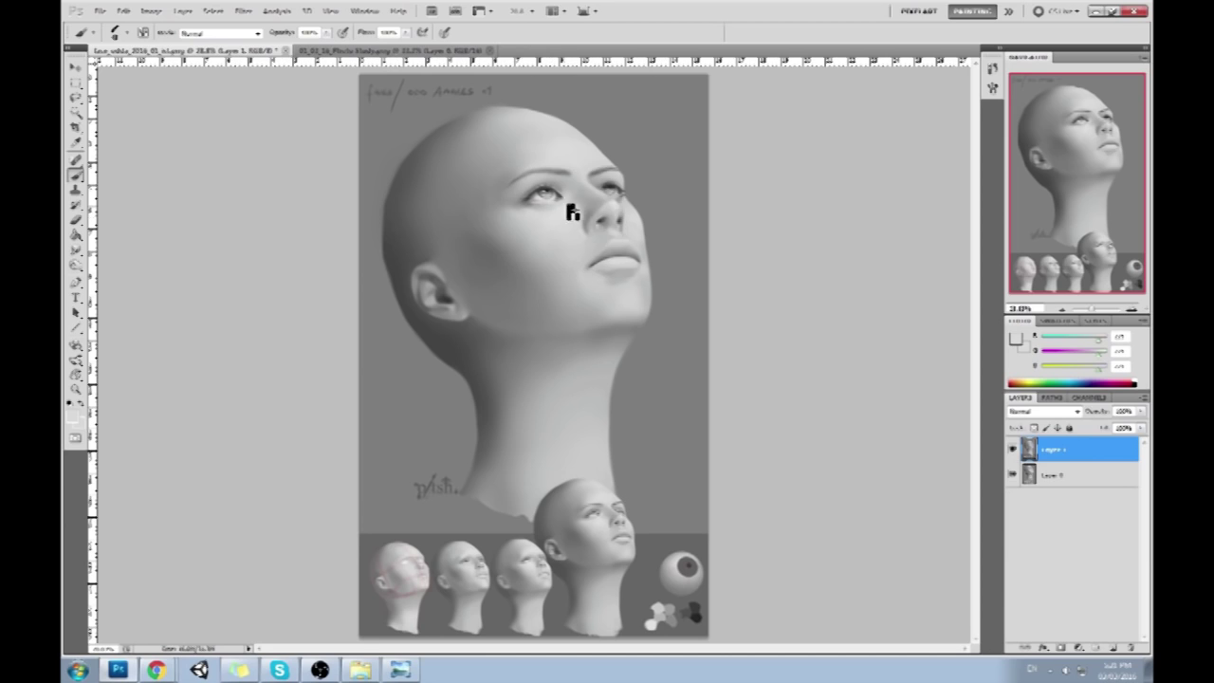
pyautogui.keyDown('alt'); pyautogui.click(559, 212); pyautogui.keyUp('alt')
# Sketch straight red construction lines around the head to block it in as a box with face, side and under-jaw planes
pyautogui.click(1014, 342)
pyautogui.click(845, 324)
pyautogui.click(1015, 283)
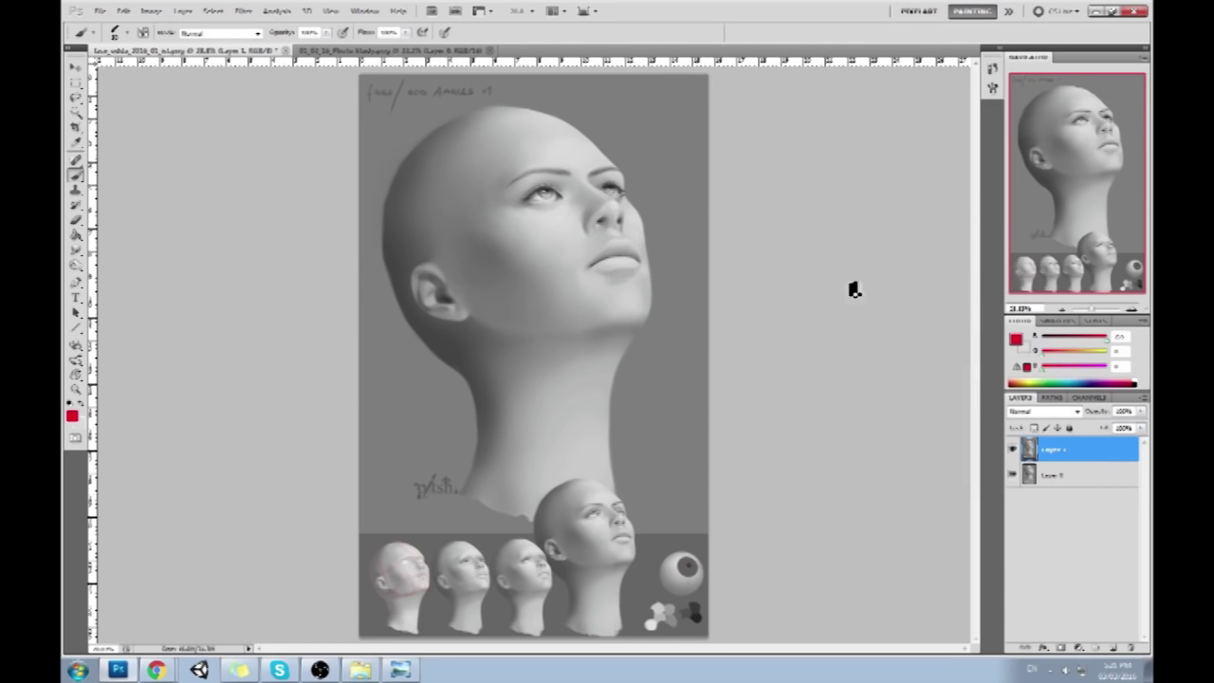
pyautogui.moveTo(477, 368)
pyautogui.mouseDown()
pyautogui.moveTo(594, 306)
pyautogui.moveTo(662, 303)
pyautogui.mouseUp()
pyautogui.moveTo(700, 294)
pyautogui.mouseDown()
pyautogui.moveTo(675, 326)
pyautogui.moveTo(496, 379)
pyautogui.moveTo(475, 370)
pyautogui.mouseUp()
pyautogui.moveTo(469, 157); pyautogui.dragTo(564, 301)
pyautogui.moveTo(559, 122); pyautogui.dragTo(672, 282)
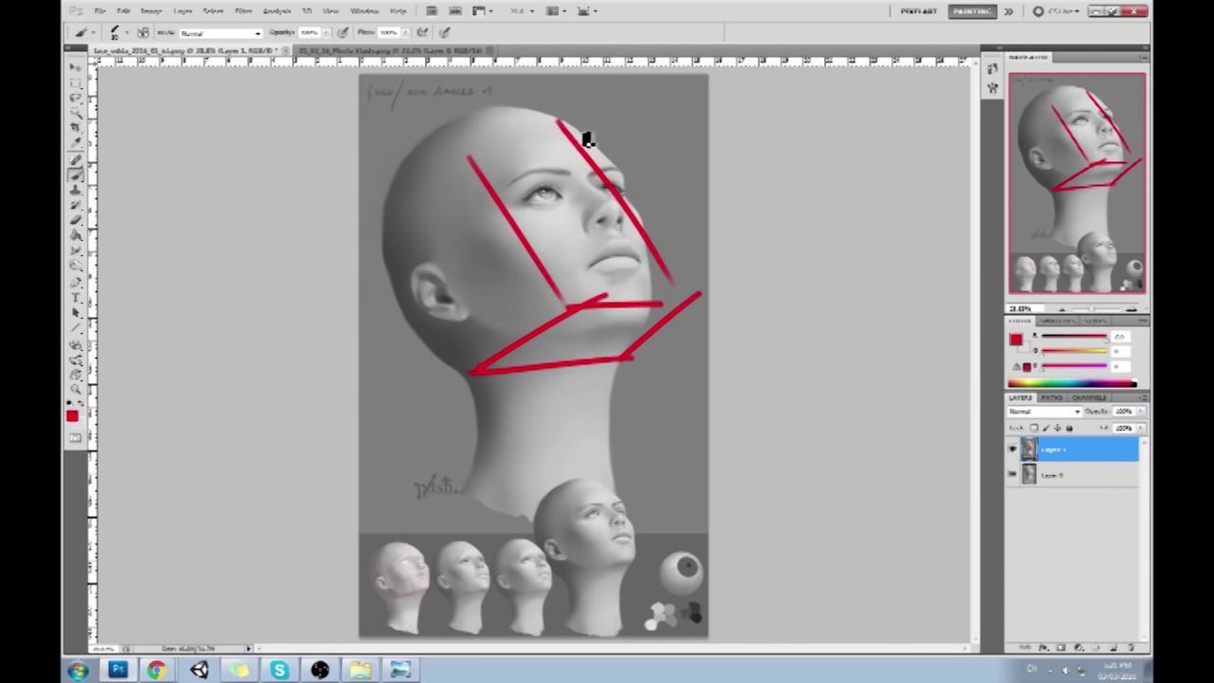
pyautogui.moveTo(600, 141)
pyautogui.mouseDown()
pyautogui.moveTo(476, 142)
pyautogui.moveTo(482, 161)
pyautogui.moveTo(467, 125)
pyautogui.moveTo(378, 206)
pyautogui.moveTo(456, 346)
pyautogui.mouseUp()
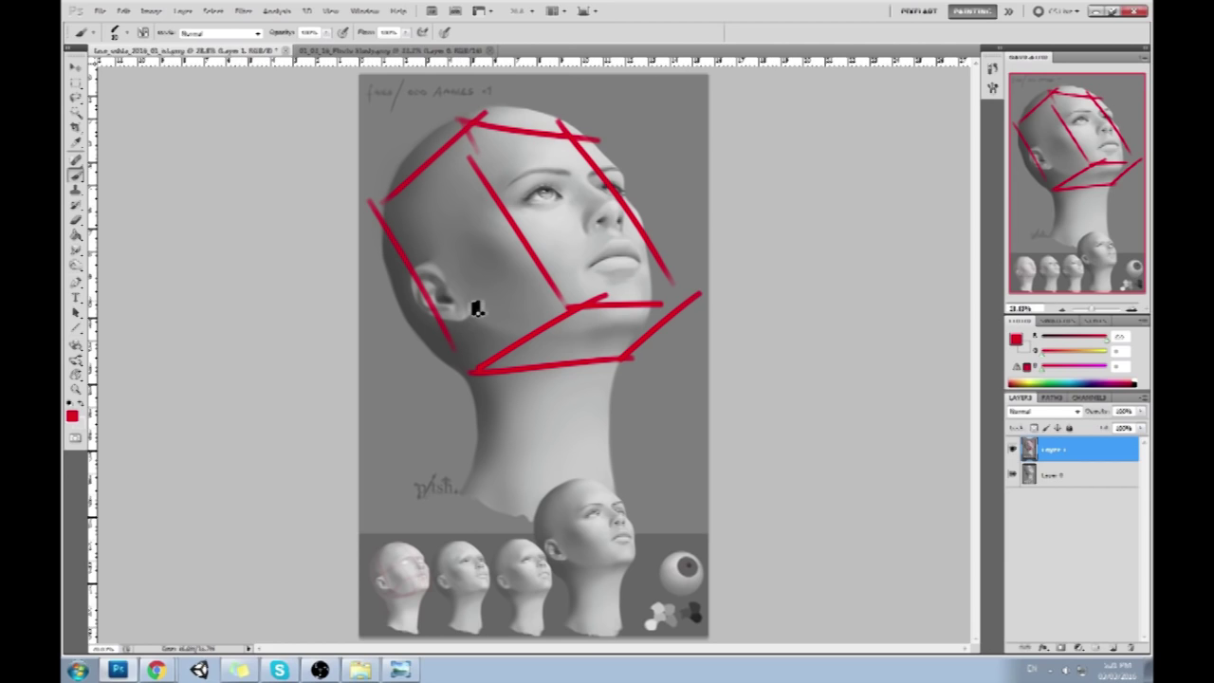
# Draw a red arrow pointing up at the jaw and mark the shadowed areas around the eyes, nose and lips
pyautogui.moveTo(625, 343); pyautogui.dragTo(683, 417)
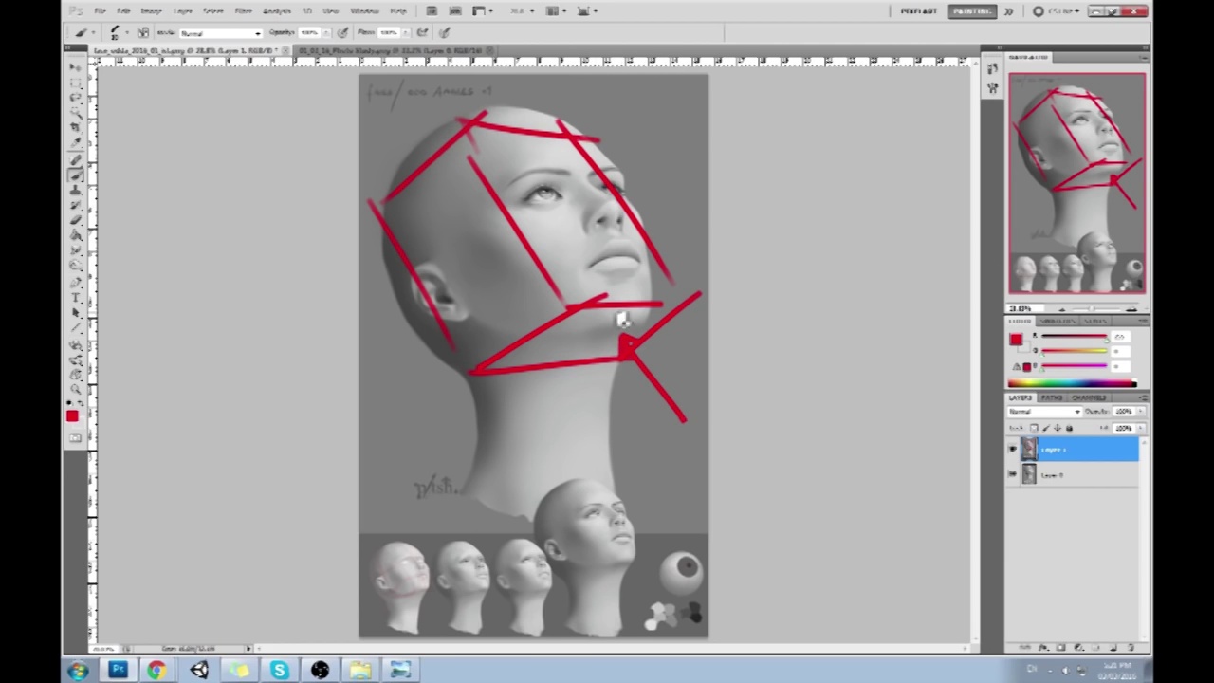
pyautogui.moveTo(593, 227); pyautogui.dragTo(616, 230)
pyautogui.moveTo(534, 203)
pyautogui.mouseDown()
pyautogui.moveTo(563, 201)
pyautogui.moveTo(527, 178)
pyautogui.mouseUp()
pyautogui.moveTo(615, 277)
pyautogui.mouseDown()
pyautogui.moveTo(629, 271)
pyautogui.moveTo(628, 282)
pyautogui.moveTo(640, 264)
pyautogui.mouseUp()
pyautogui.moveTo(633, 186)
pyautogui.mouseDown()
pyautogui.moveTo(613, 175)
pyautogui.moveTo(607, 194)
pyautogui.mouseUp()
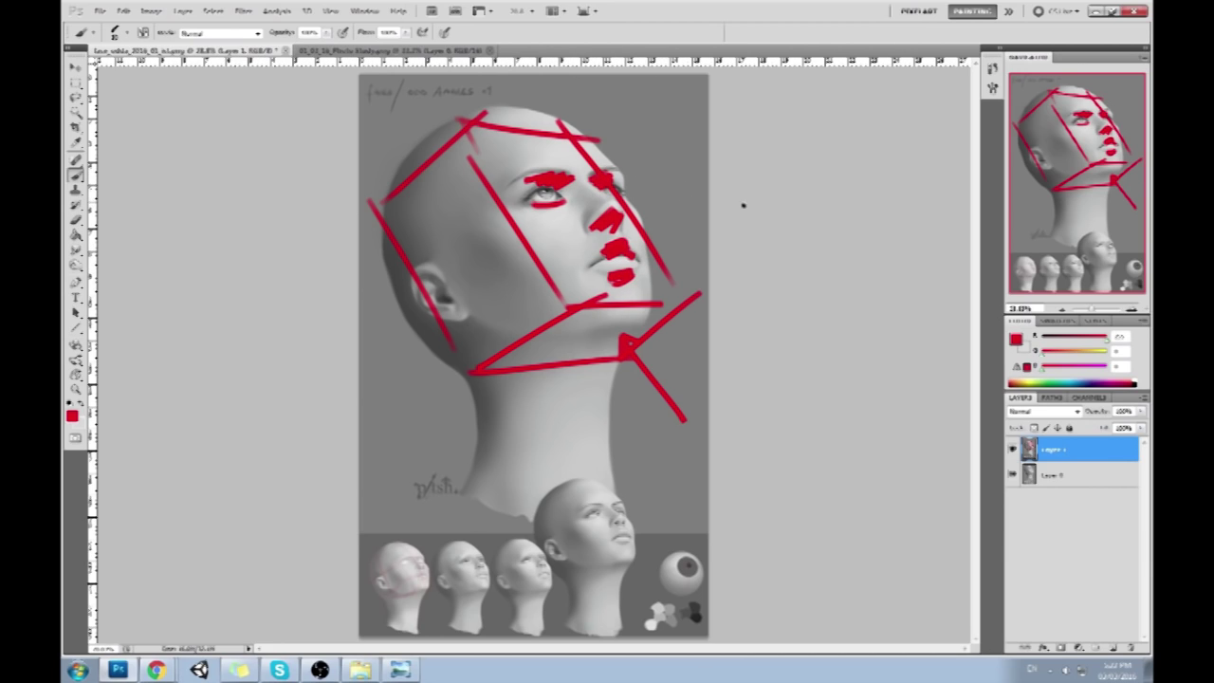
# Undo all the red construction lines, the arrow and the shadow marks
pyautogui.hotkey('ctrl', 'alt', 'z')
pyautogui.hotkey('ctrl', 'alt', 'z')
pyautogui.hotkey('ctrl', 'alt', 'z')
pyautogui.hotkey('ctrl', 'alt', 'z')
pyautogui.hotkey('ctrl', 'alt', 'z')
pyautogui.hotkey('ctrl', 'alt', 'z')
pyautogui.hotkey('ctrl', 'alt', 'z')
pyautogui.hotkey('ctrl', 'alt', 'z')
pyautogui.hotkey('ctrl', 'alt', 'z')
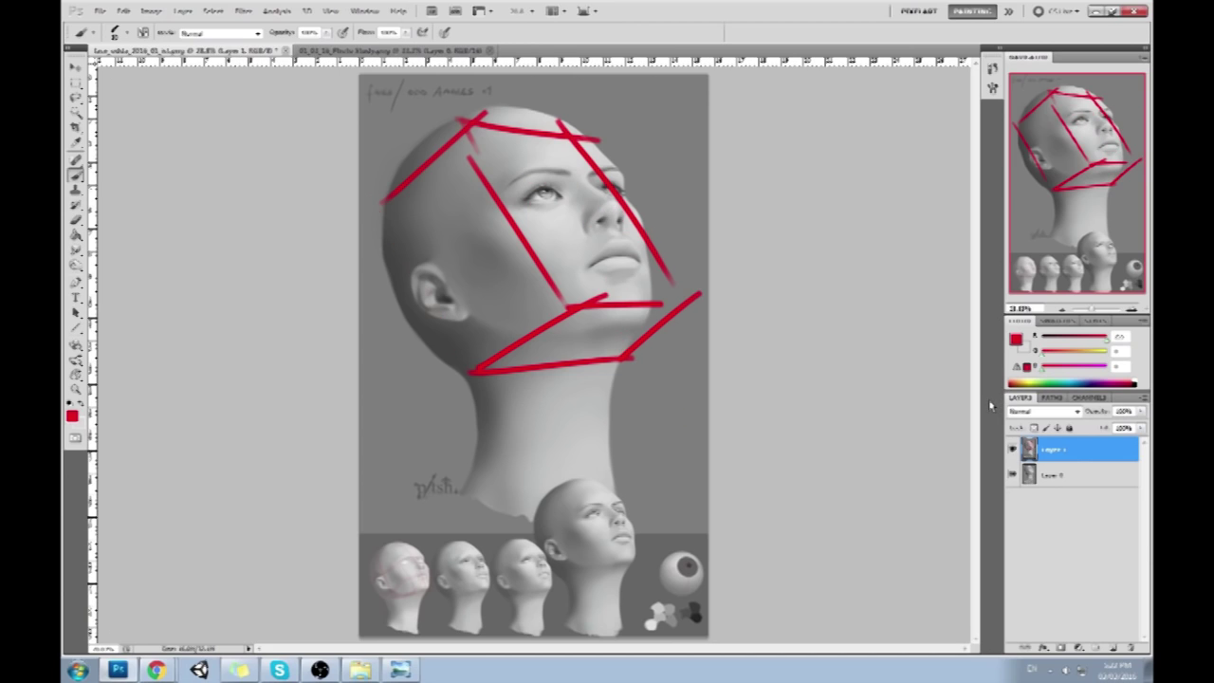
pyautogui.hotkey('ctrl', 'alt', 'z')
pyautogui.hotkey('ctrl', 'alt', 'z')
pyautogui.hotkey('ctrl', 'alt', 'z')
pyautogui.hotkey('ctrl', 'alt', 'z')
pyautogui.hotkey('ctrl', 'alt', 'z')
pyautogui.hotkey('ctrl', 'alt', 'z')
pyautogui.hotkey('ctrl', 'alt', 'z')
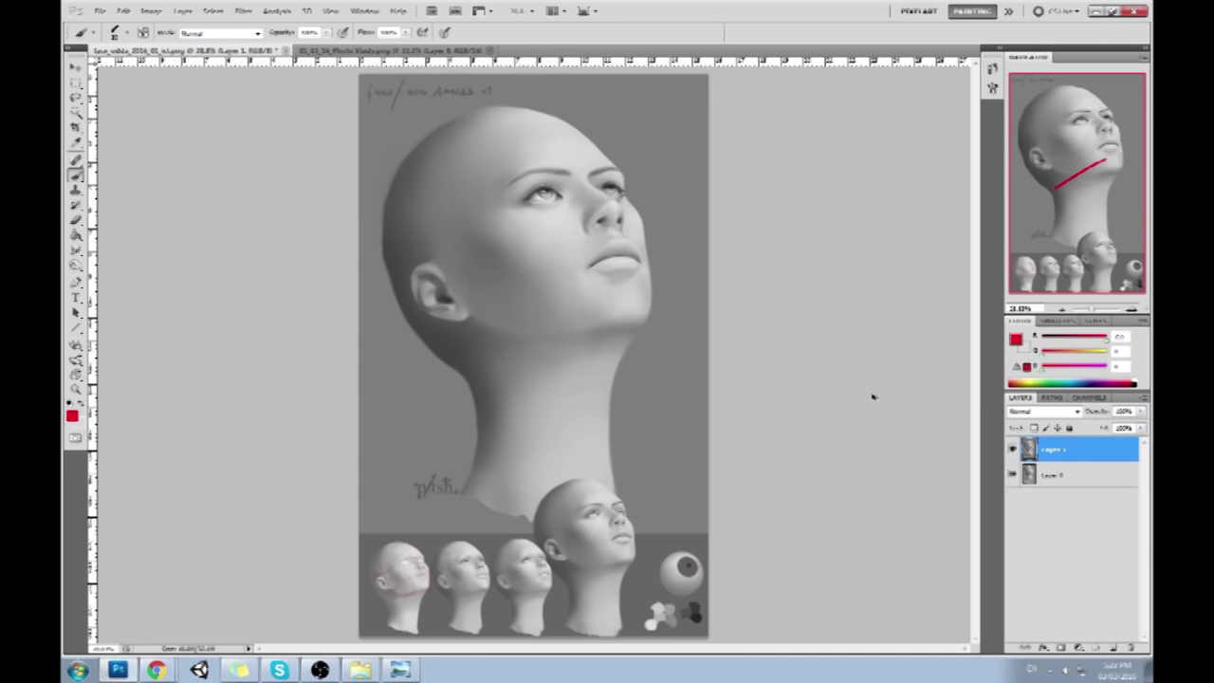
# Brush sampled light and dark grays between the nose bridge, the far eye's inner corner and its eyebrow
pyautogui.keyDown('alt'); pyautogui.click(600, 180); pyautogui.keyUp('alt')
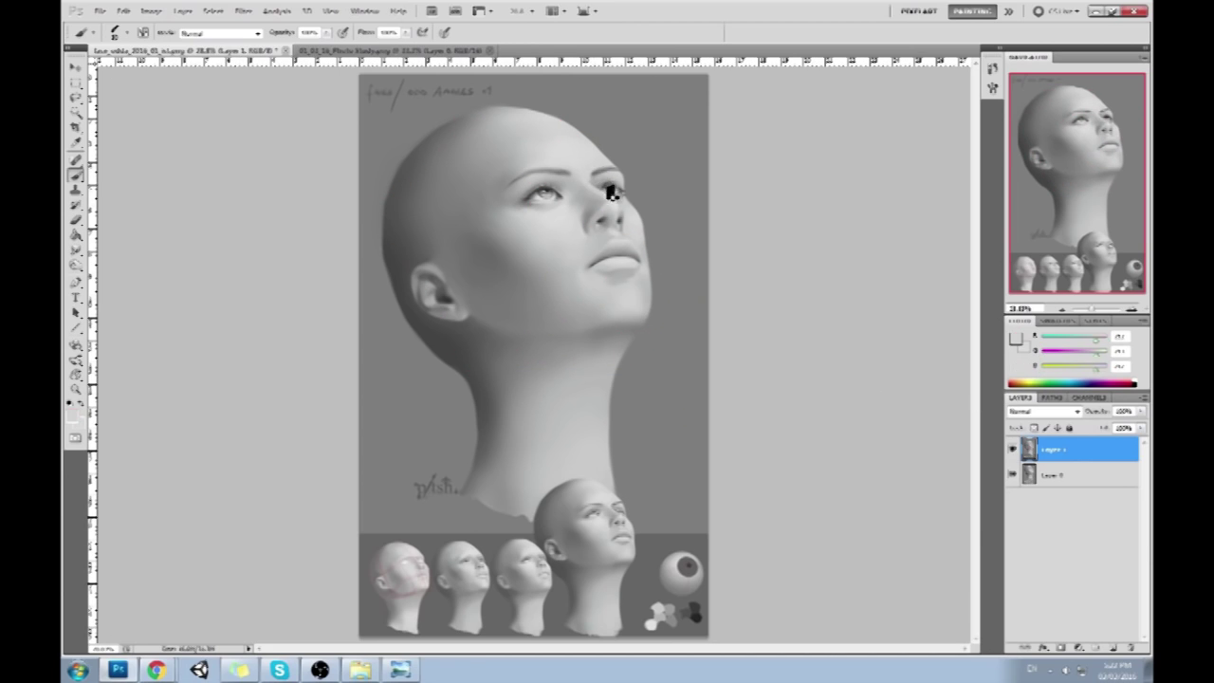
pyautogui.keyDown('alt'); pyautogui.click(598, 183); pyautogui.keyUp('alt')
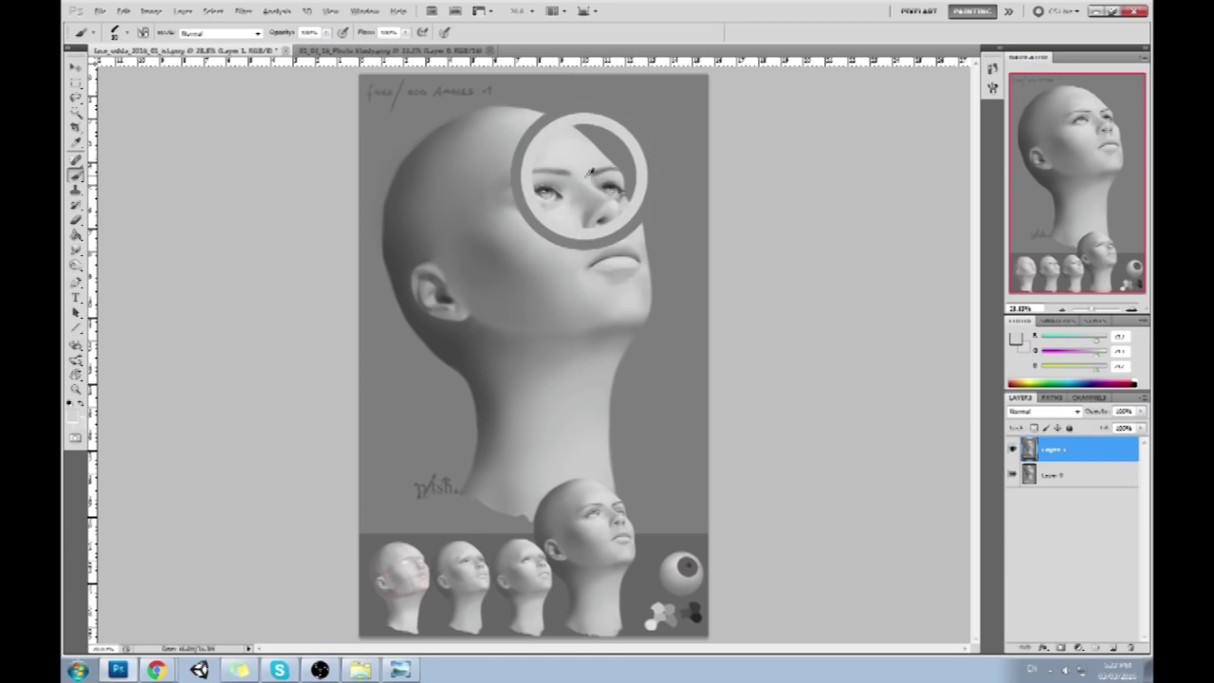
pyautogui.keyDown('alt'); pyautogui.click(605, 188); pyautogui.keyUp('alt')
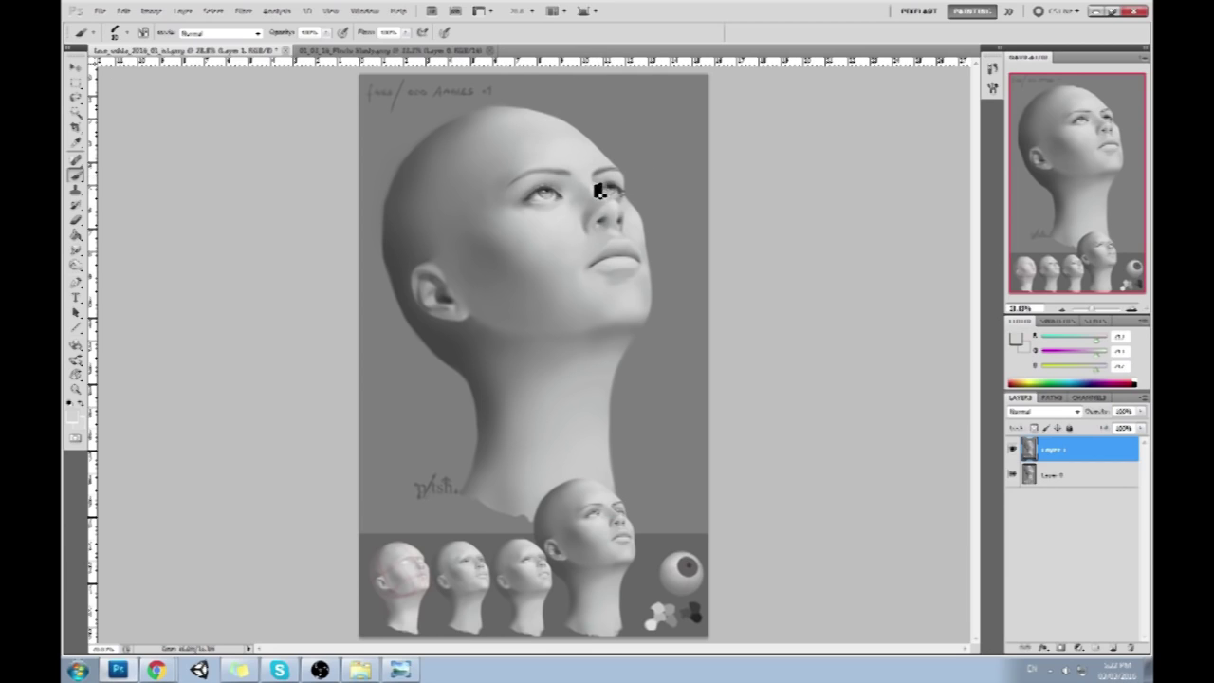
pyautogui.keyDown('alt'); pyautogui.click(601, 190); pyautogui.keyUp('alt')
pyautogui.keyDown('alt'); pyautogui.click(609, 179); pyautogui.keyUp('alt')
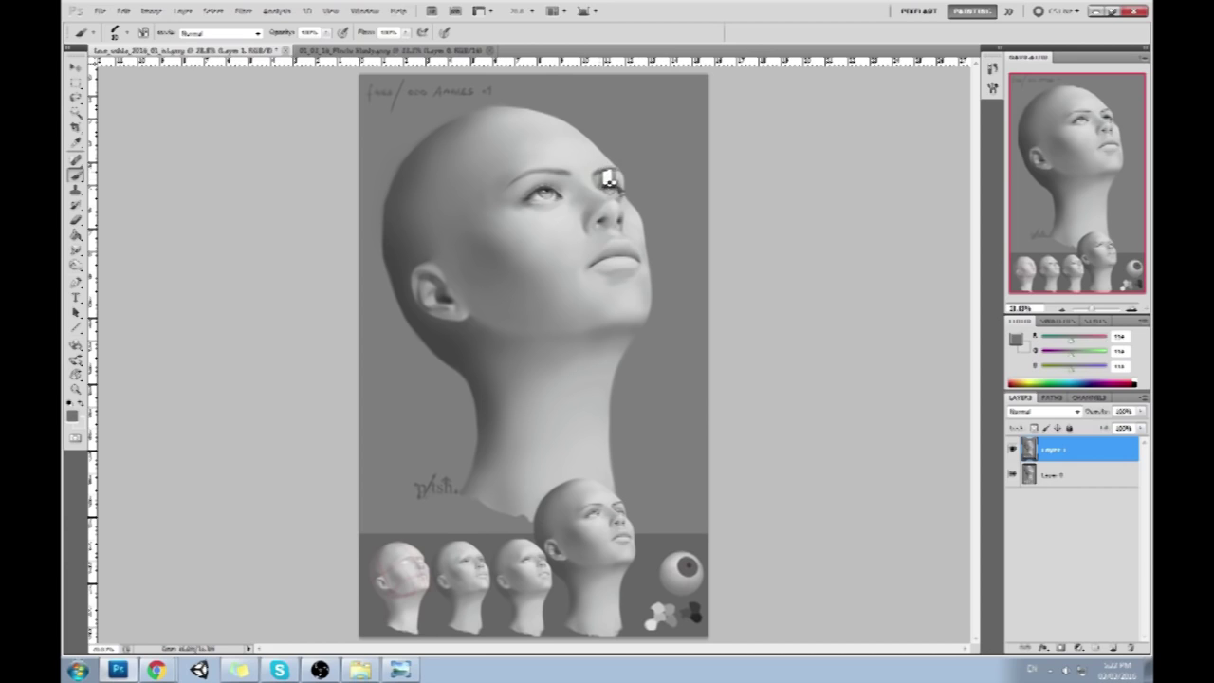
pyautogui.keyDown('alt'); pyautogui.click(599, 178); pyautogui.keyUp('alt')
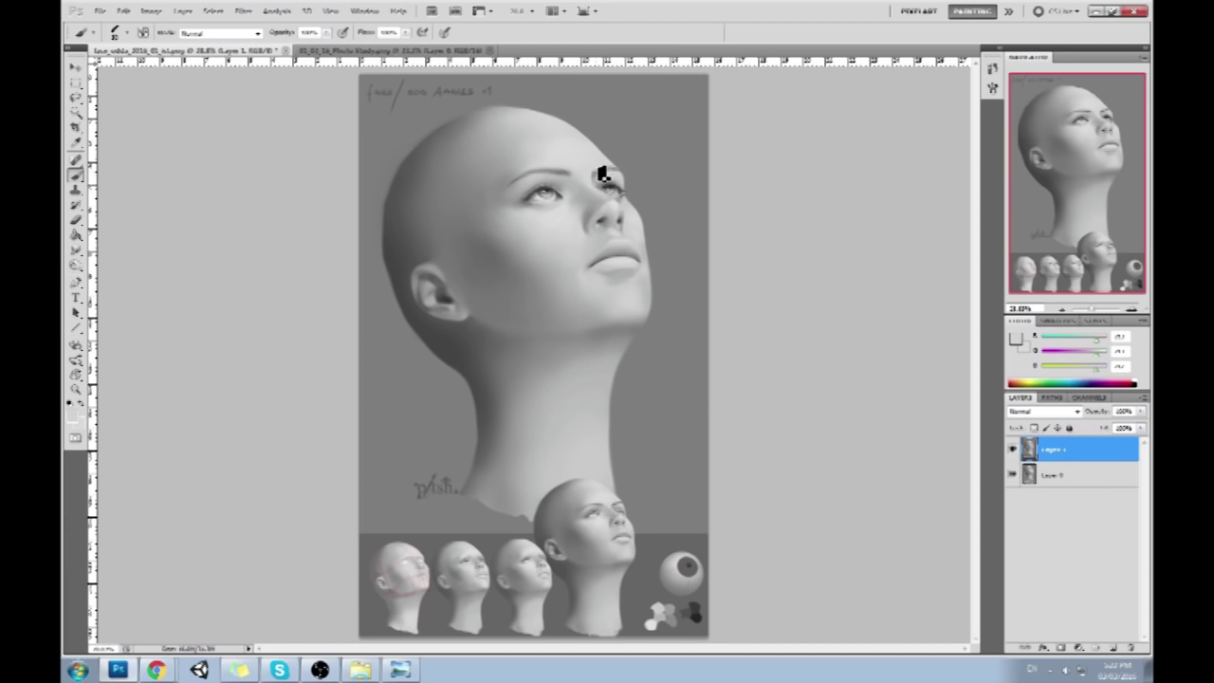
# Open Liquify, enlarge the brush and push the chin and front neck contour slightly inward
pyautogui.click(245, 12)
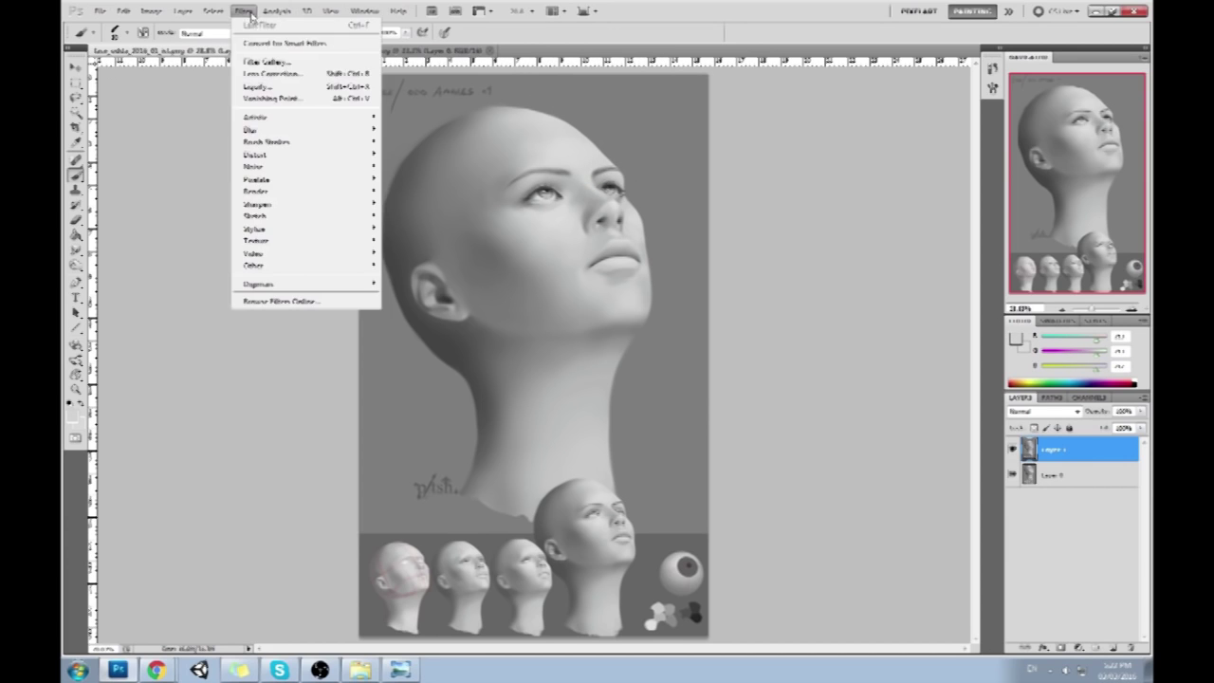
pyautogui.click(269, 88)
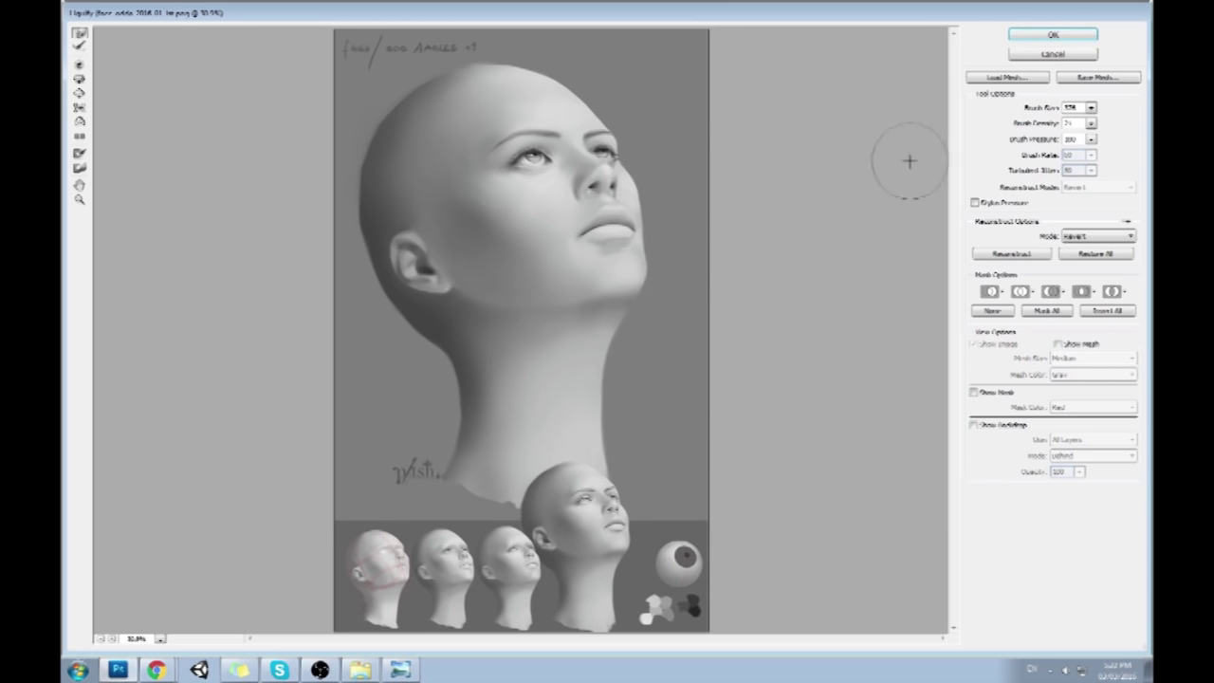
pyautogui.click(1091, 108)
pyautogui.moveTo(1041, 126); pyautogui.dragTo(1047, 126)
pyautogui.moveTo(635, 324)
pyautogui.mouseDown()
pyautogui.moveTo(620, 390)
pyautogui.moveTo(608, 378)
pyautogui.mouseUp()
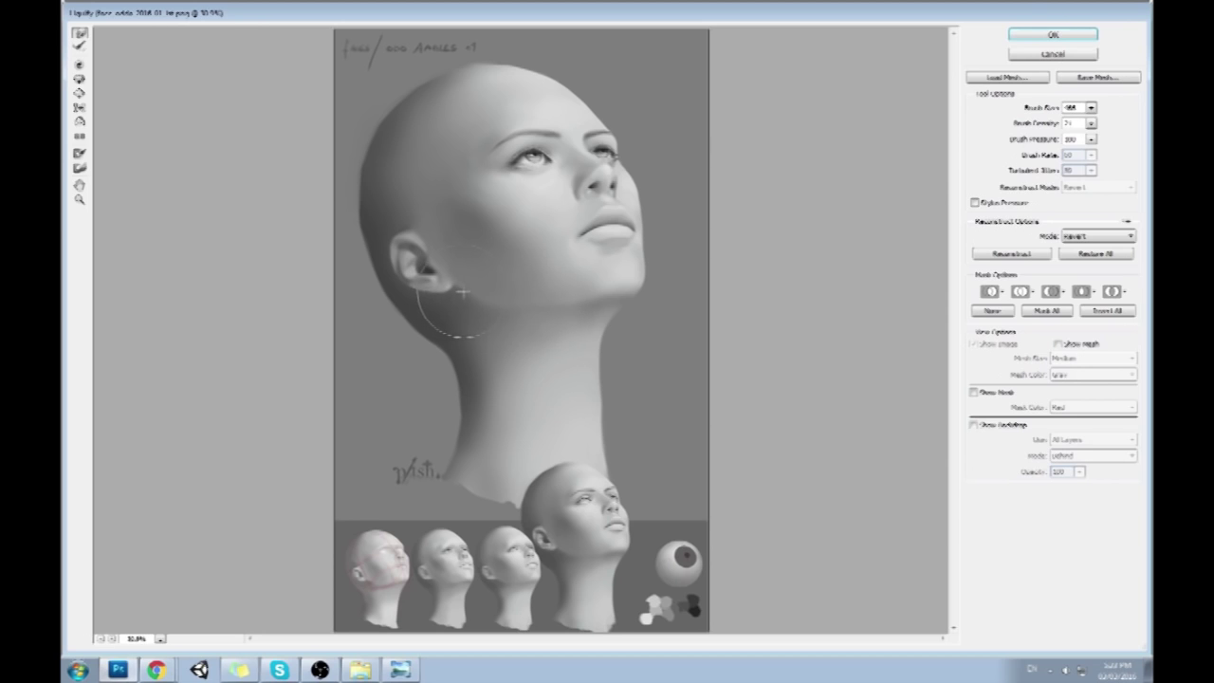
# Enlarge the Liquify brush further, adjust its density and shift the ear upward and toward the face
pyautogui.click(1091, 107)
pyautogui.click(1059, 123)
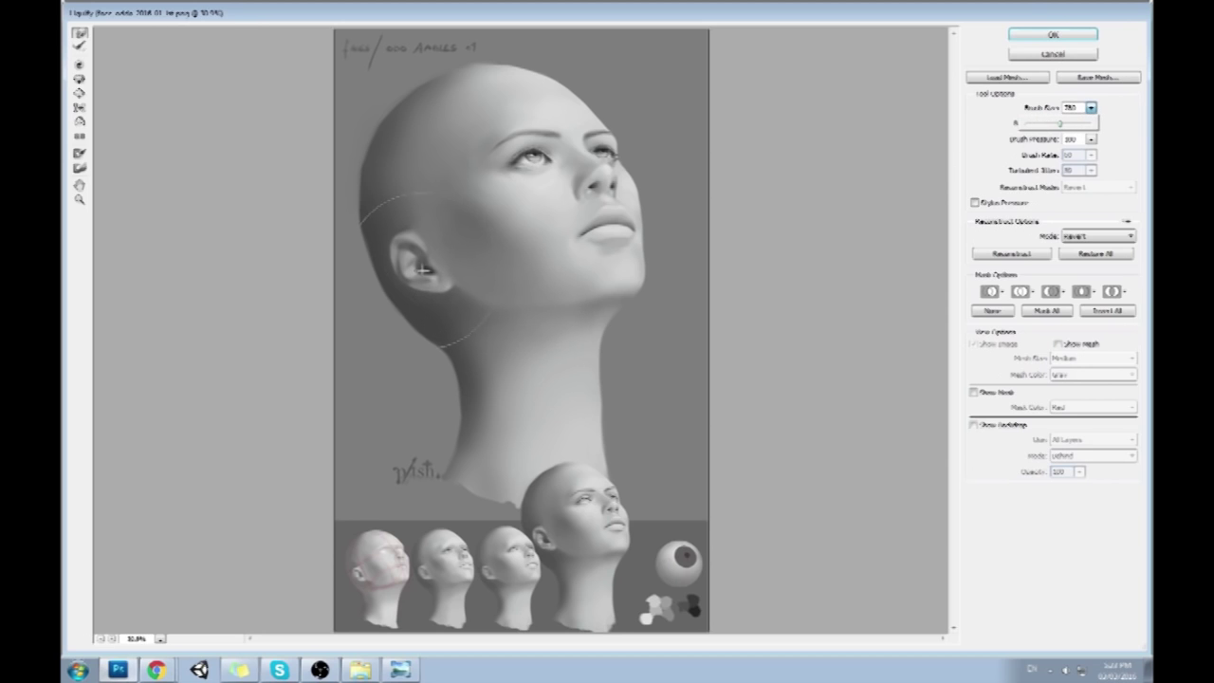
pyautogui.moveTo(413, 258); pyautogui.dragTo(421, 258)
pyautogui.click(1091, 123)
pyautogui.click(1072, 139)
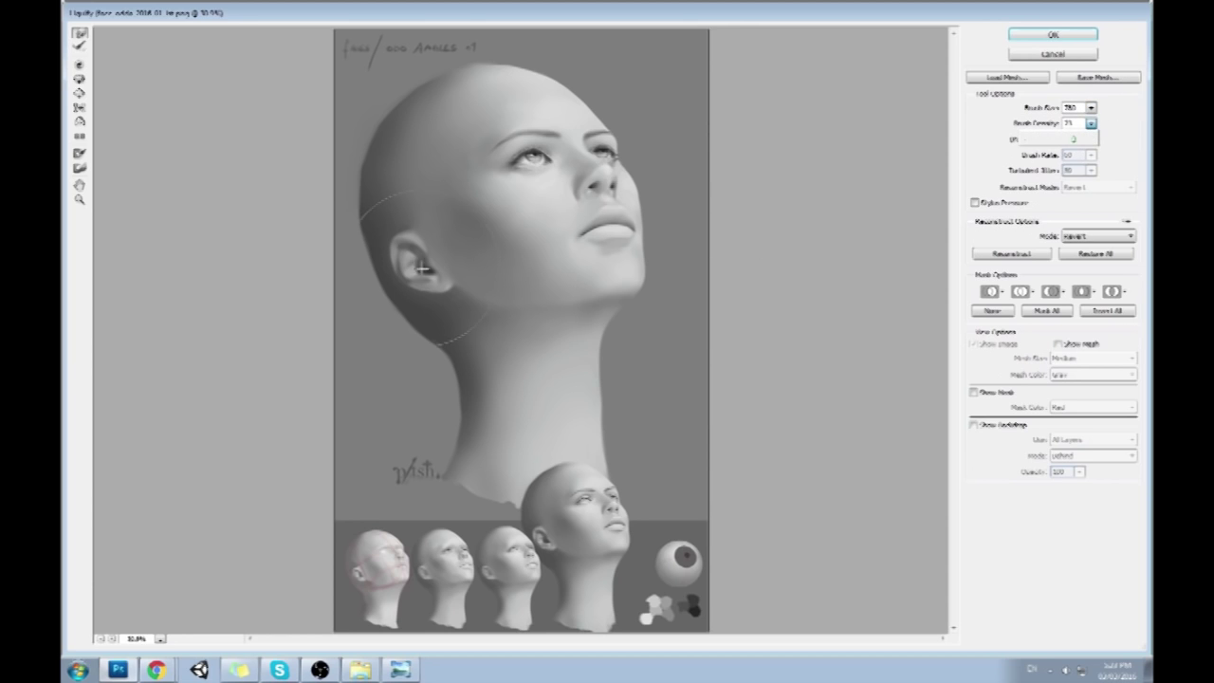
pyautogui.click(427, 263)
pyautogui.moveTo(431, 262); pyautogui.dragTo(444, 252)
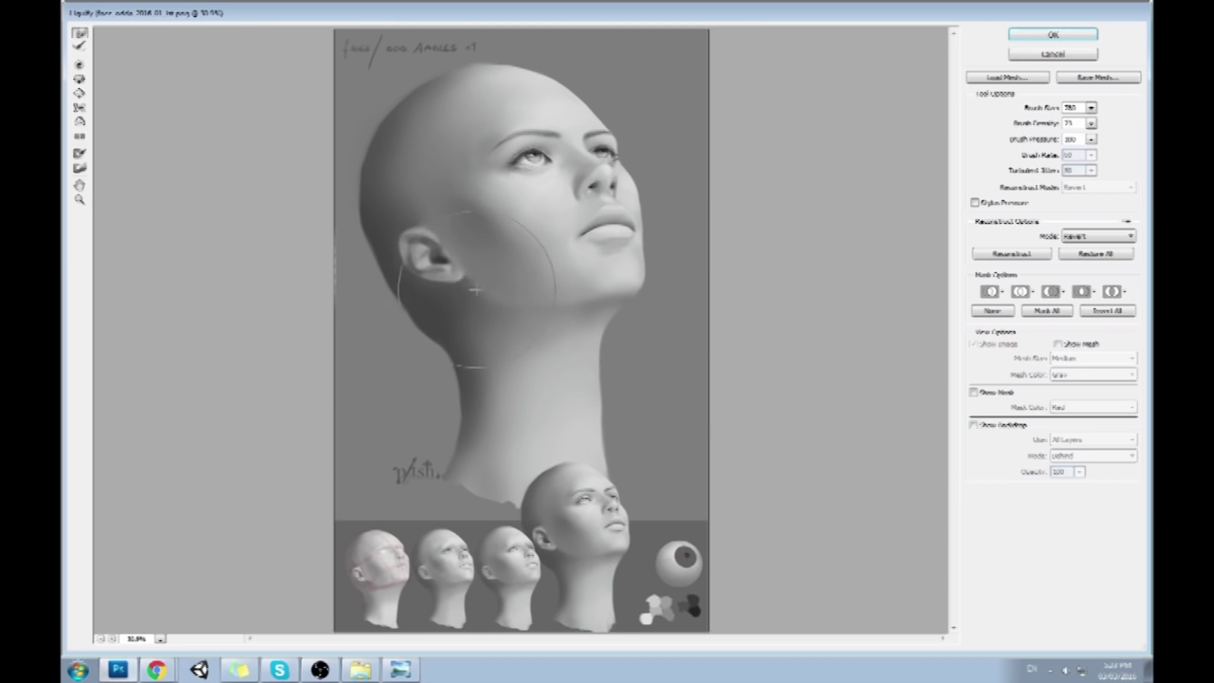
# Reduce the Liquify brush size and push the back contour of the neck below the ear inward
pyautogui.click(1091, 107)
pyautogui.click(1091, 123)
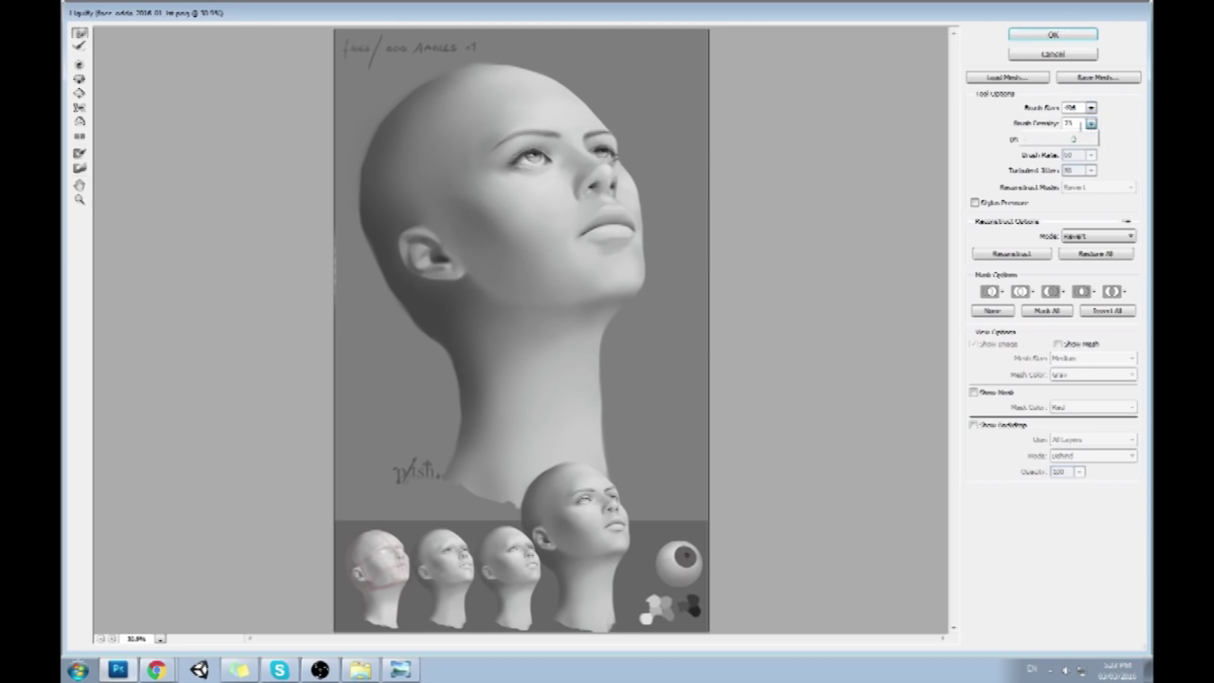
pyautogui.click(429, 324)
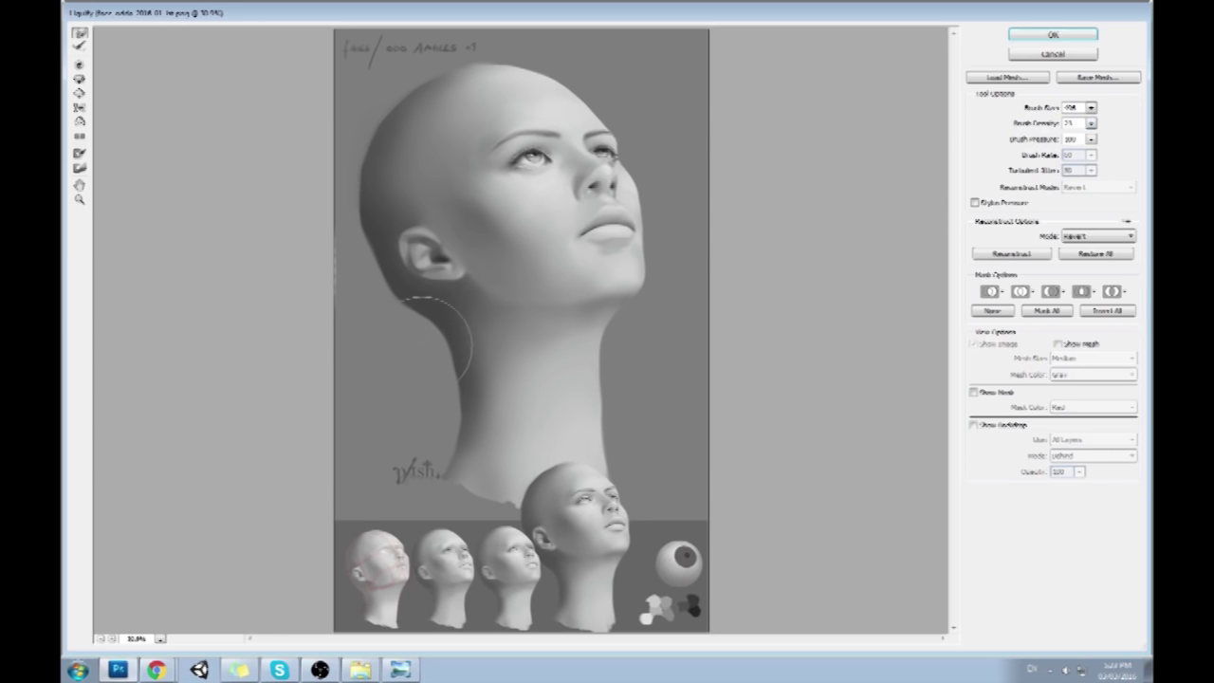
pyautogui.moveTo(428, 353)
pyautogui.mouseDown()
pyautogui.moveTo(424, 343)
pyautogui.moveTo(439, 391)
pyautogui.moveTo(436, 343)
pyautogui.moveTo(442, 352)
pyautogui.mouseUp()
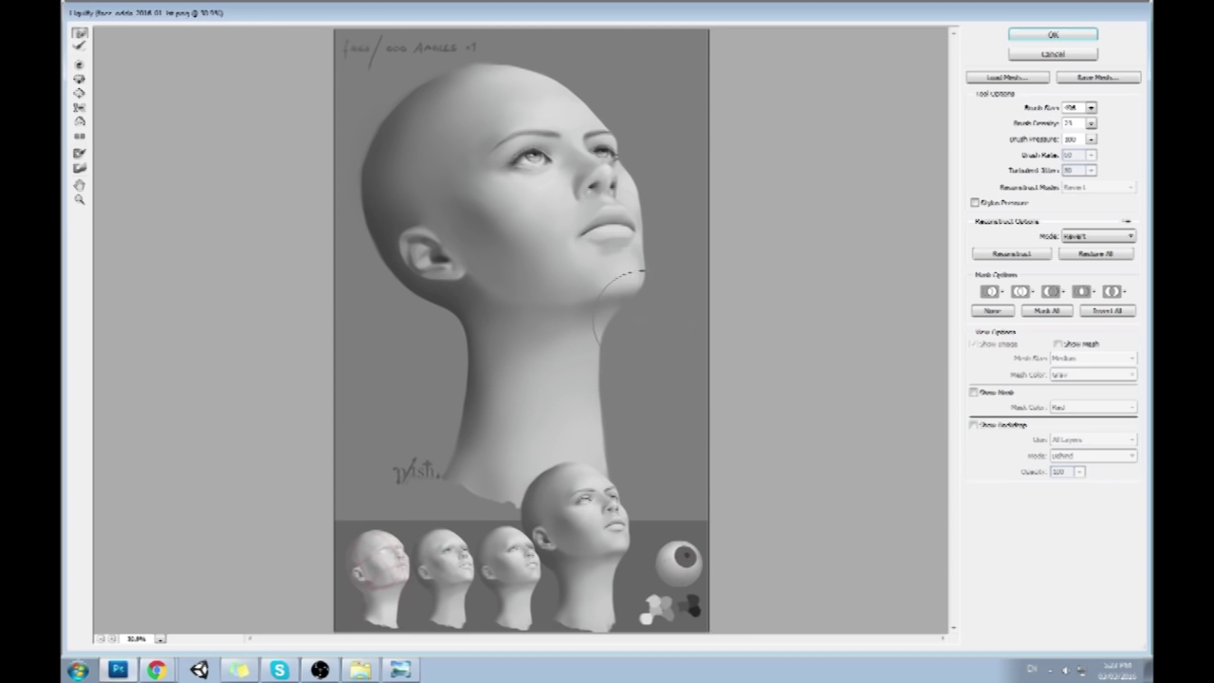
# Enlarge the Liquify brush and push the back of the skull slightly inward and upward
pyautogui.click(1091, 108)
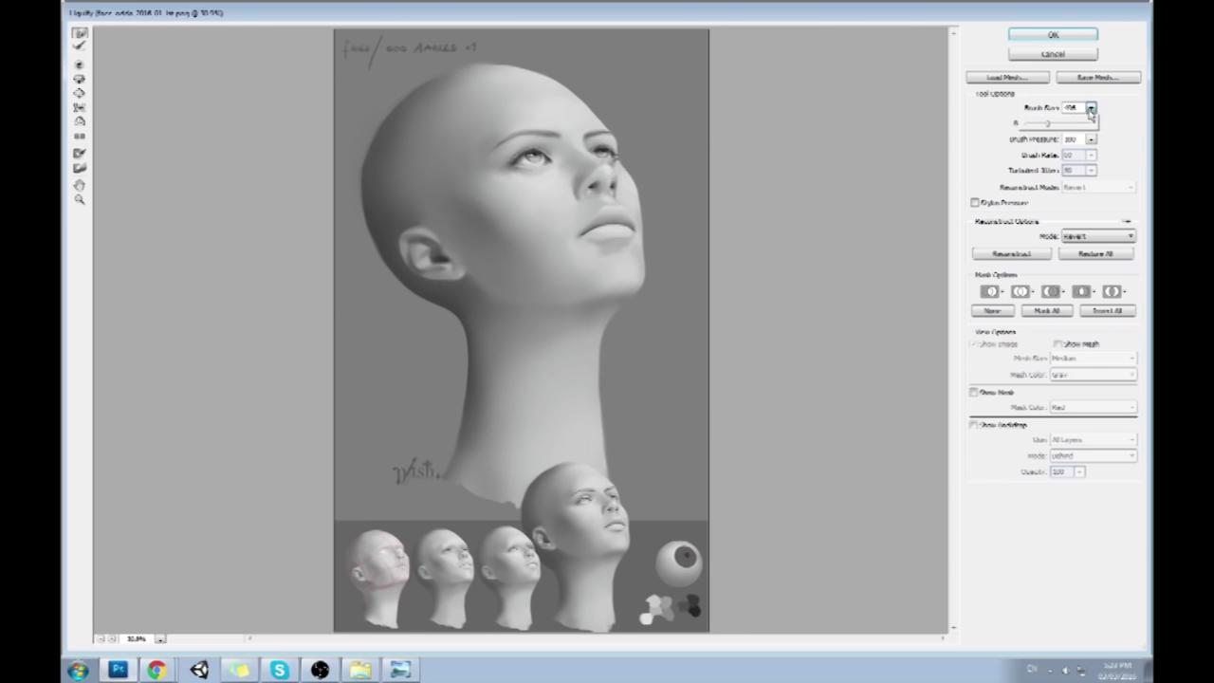
pyautogui.click(1059, 124)
pyautogui.click(360, 167)
pyautogui.moveTo(363, 136); pyautogui.dragTo(379, 100)
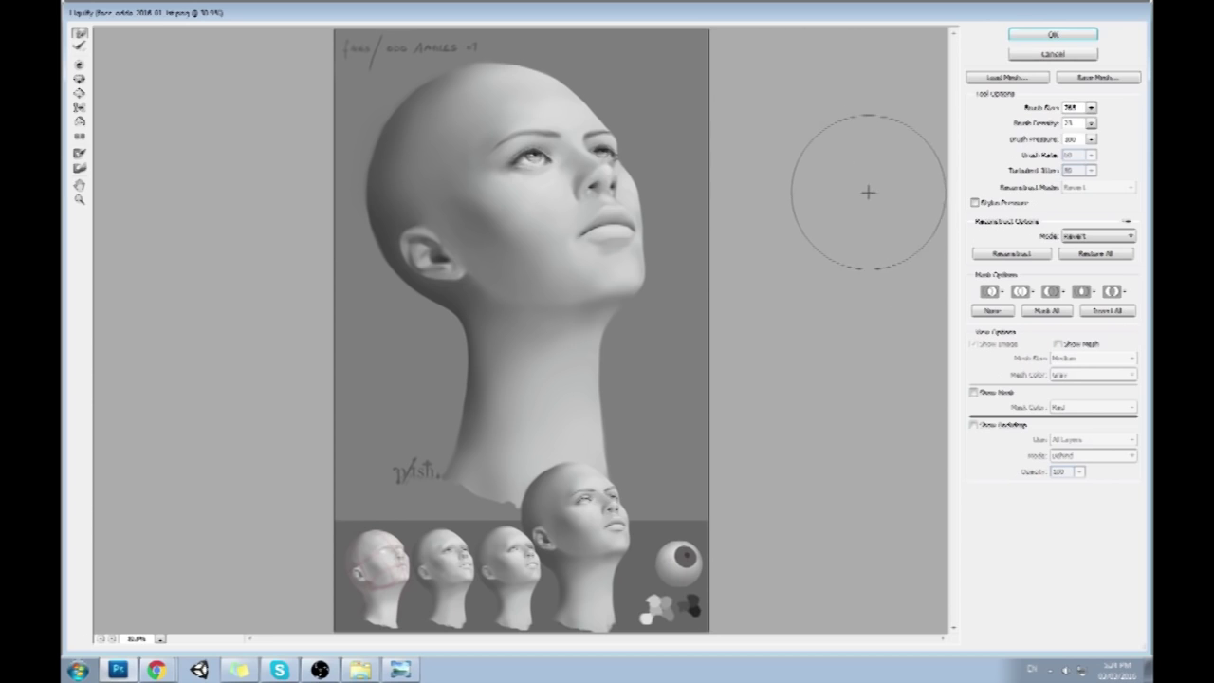
# Reduce the Liquify brush size to 271, adjust the near eyebrow's arch and apply the Liquify changes
pyautogui.click(1091, 109)
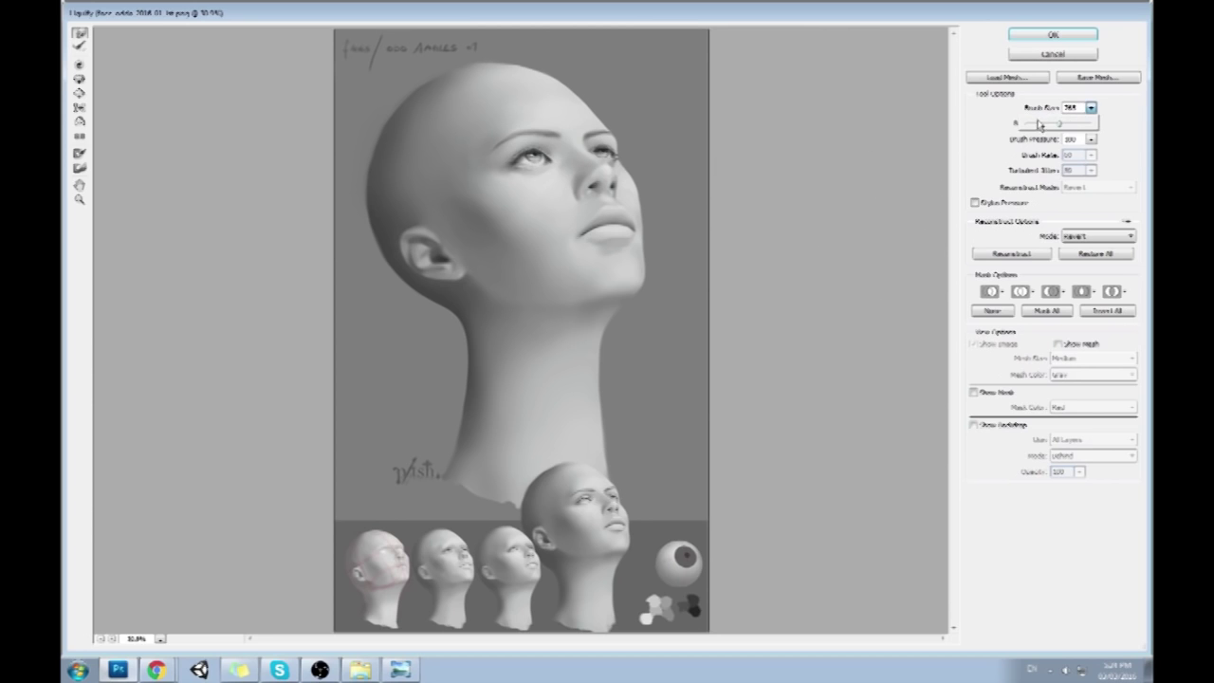
pyautogui.click(1037, 124)
pyautogui.click(545, 123)
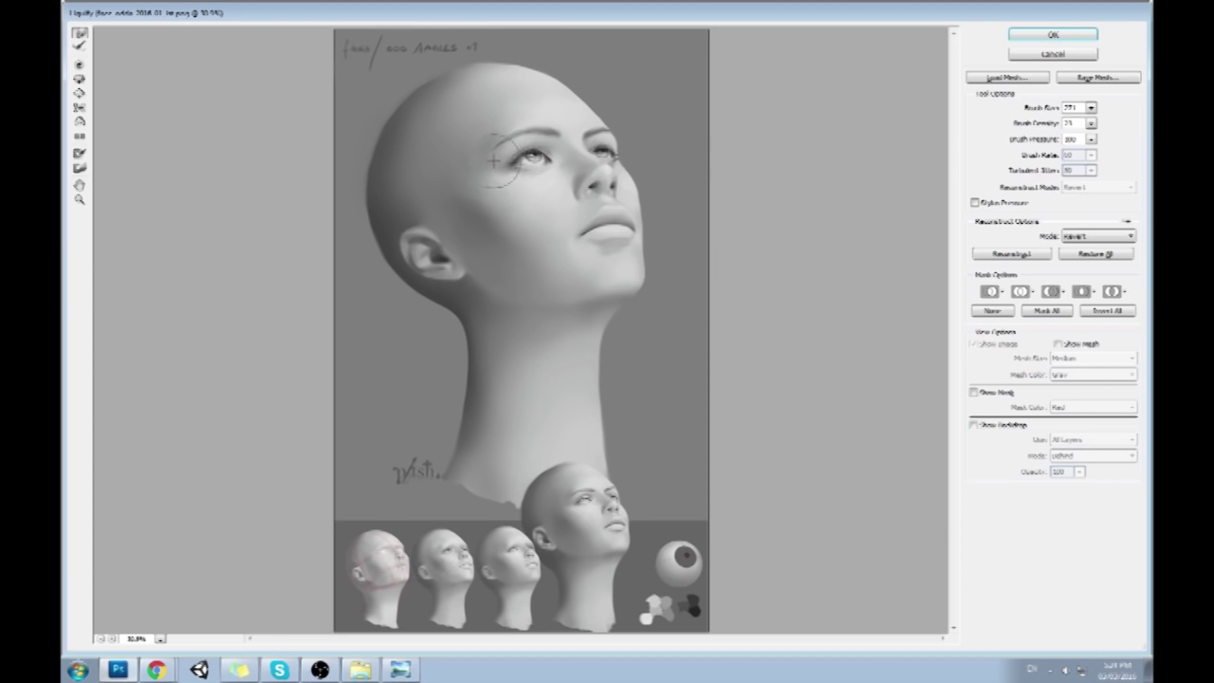
pyautogui.click(1047, 35)
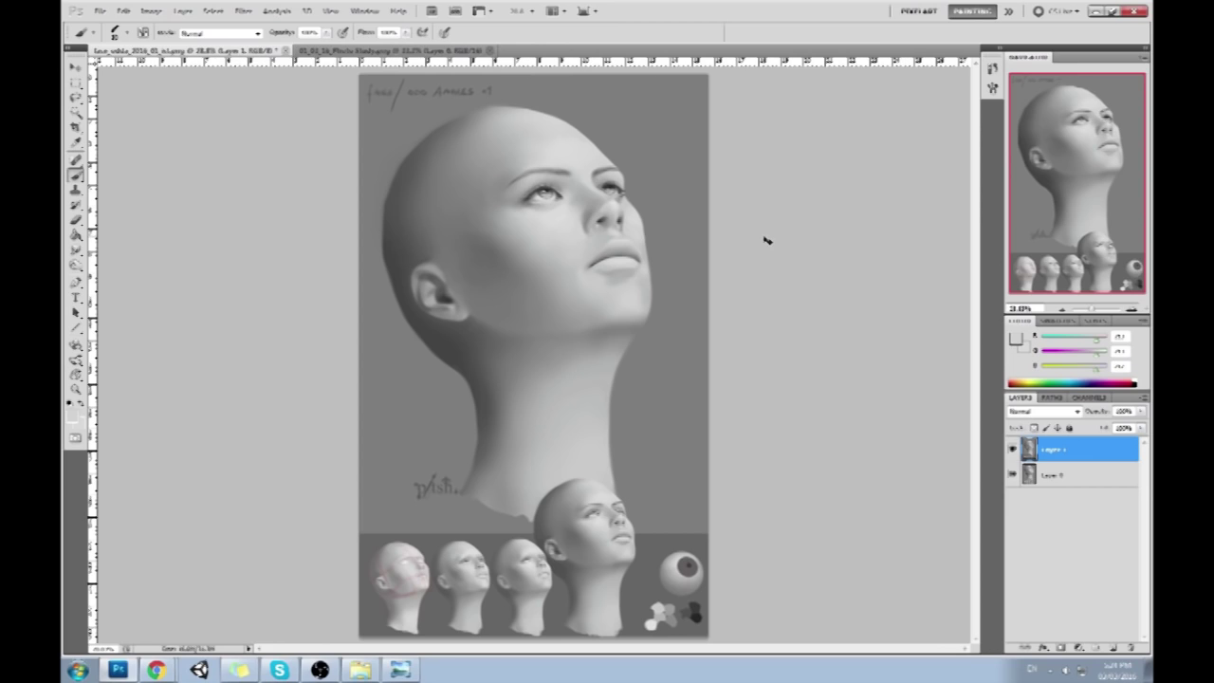
# Compare the head before and after the Liquify changes by undoing and redoing them
pyautogui.hotkey('ctrl', 'z')
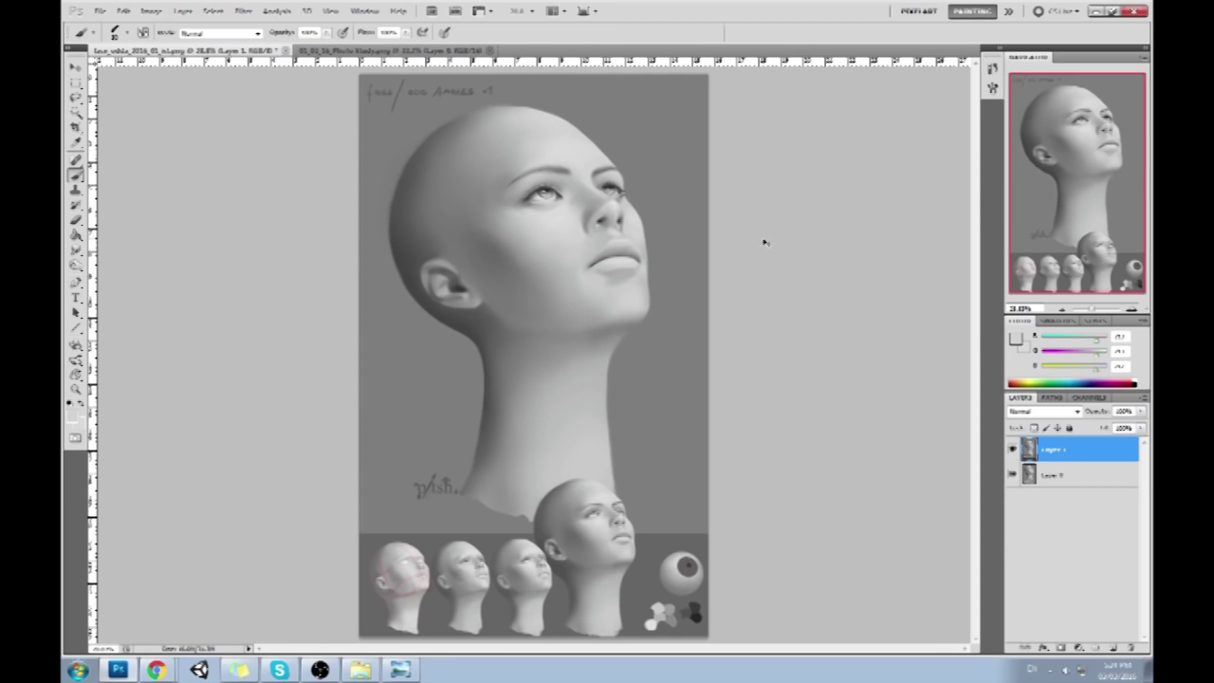
pyautogui.hotkey('ctrl', 'z')
pyautogui.hotkey('ctrl', 'z')
# Toggle the corrected layer's visibility off and on twice to compare the repainted head with the original
pyautogui.click(1012, 449)
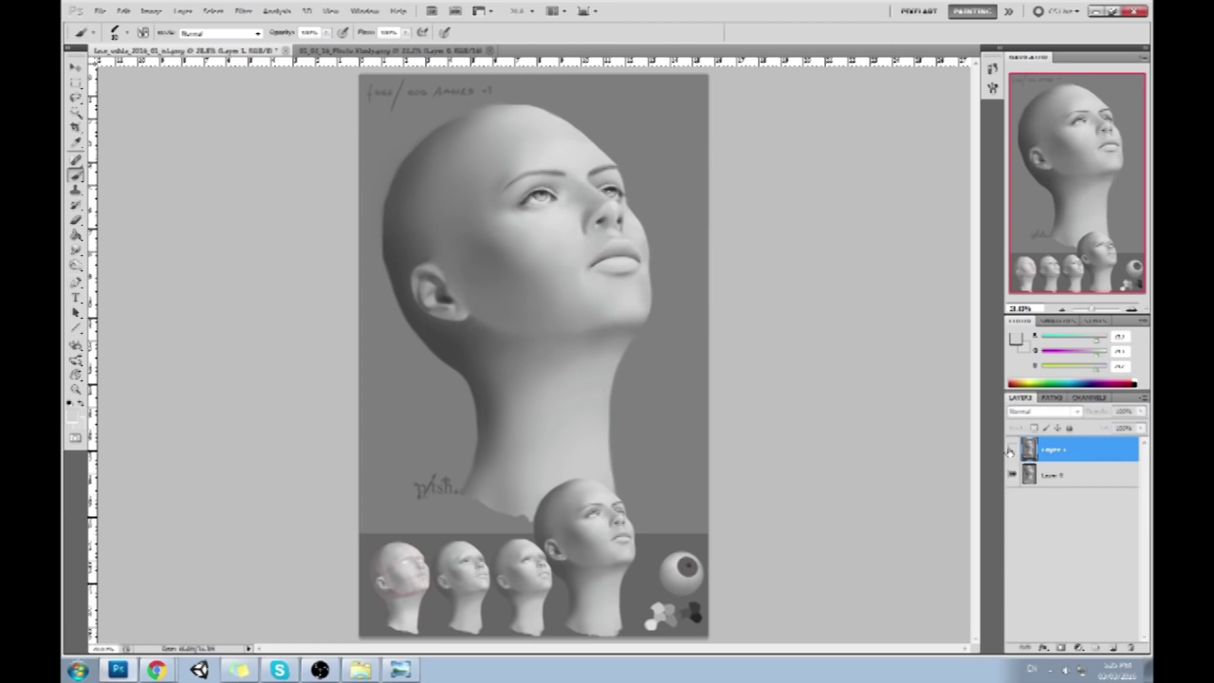
pyautogui.click(1012, 449)
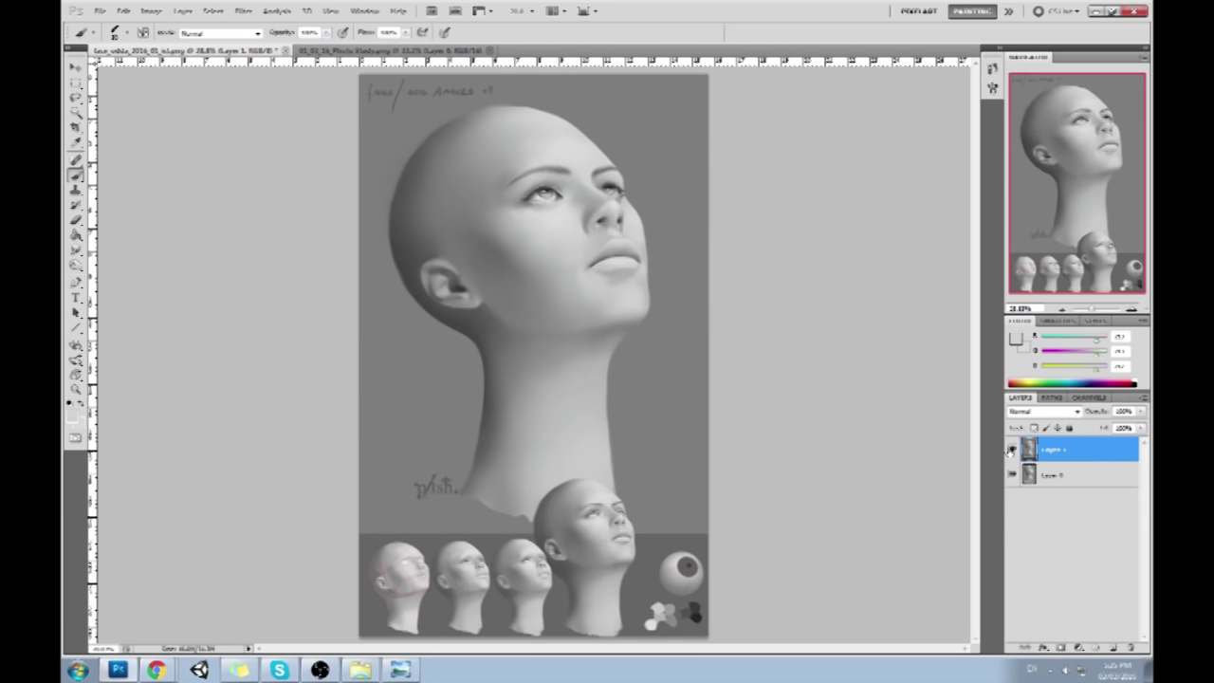
pyautogui.click(1012, 449)
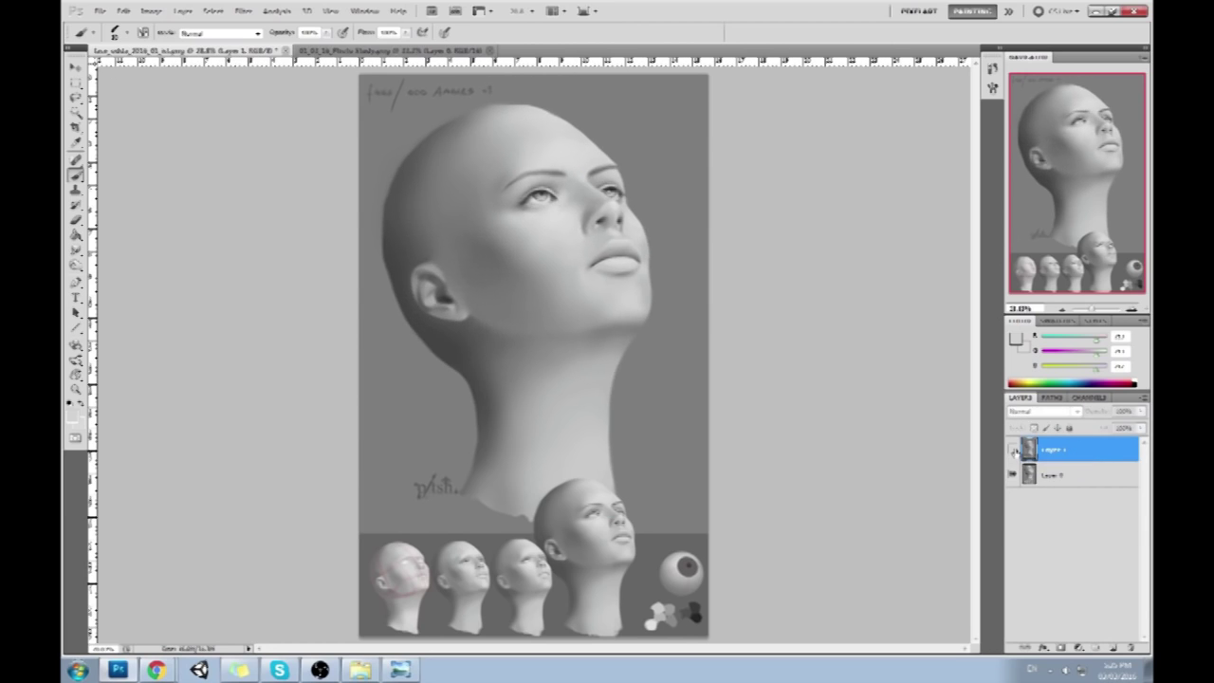
pyautogui.click(1012, 449)
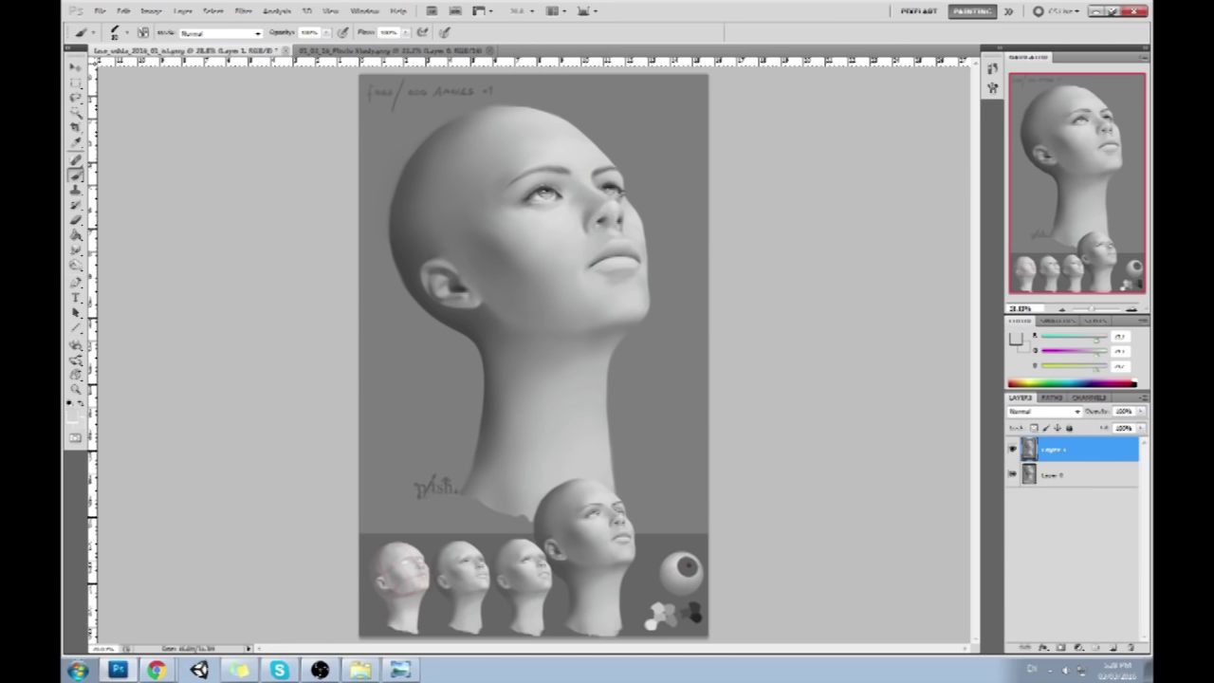
# Compare the corrected face with the original up close by toggling the corrected layer's visibility
pyautogui.press('z')
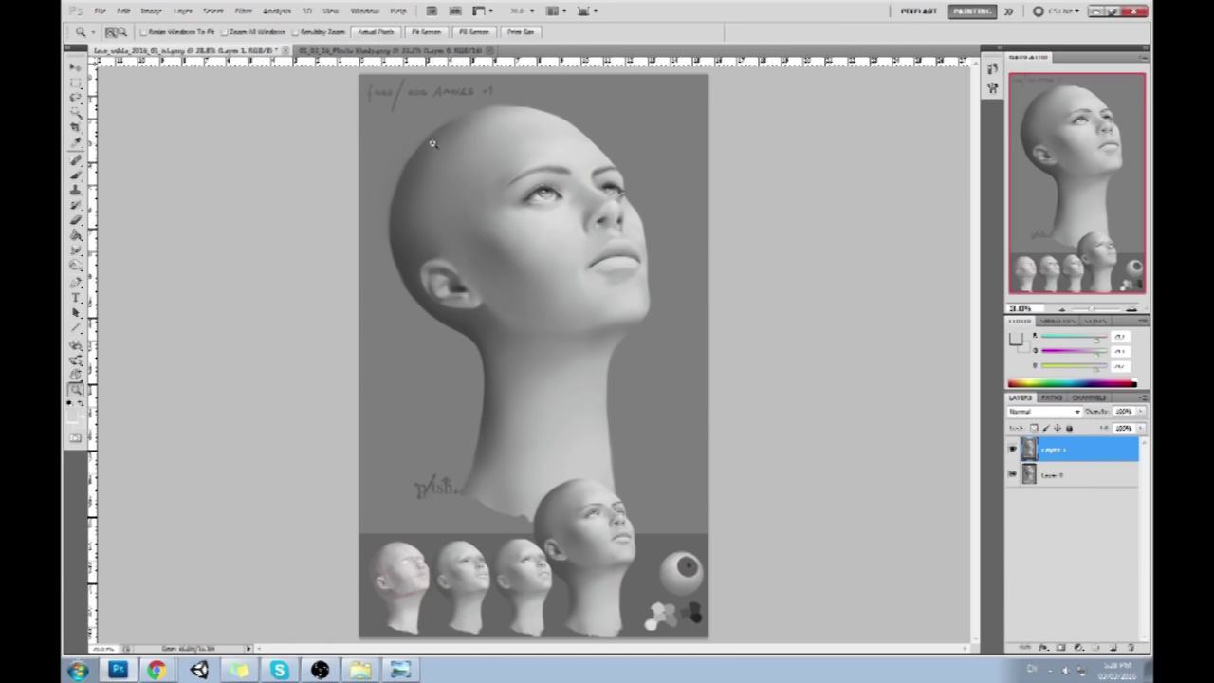
pyautogui.click(699, 319)
pyautogui.press('b')
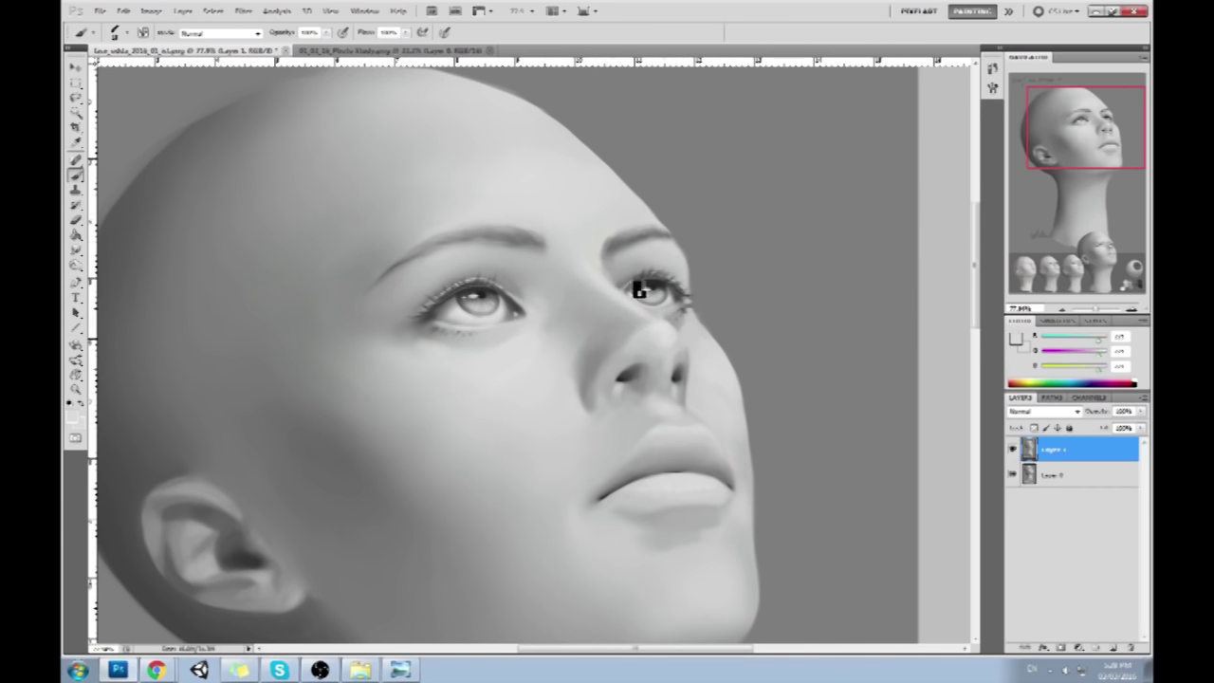
pyautogui.click(1012, 450)
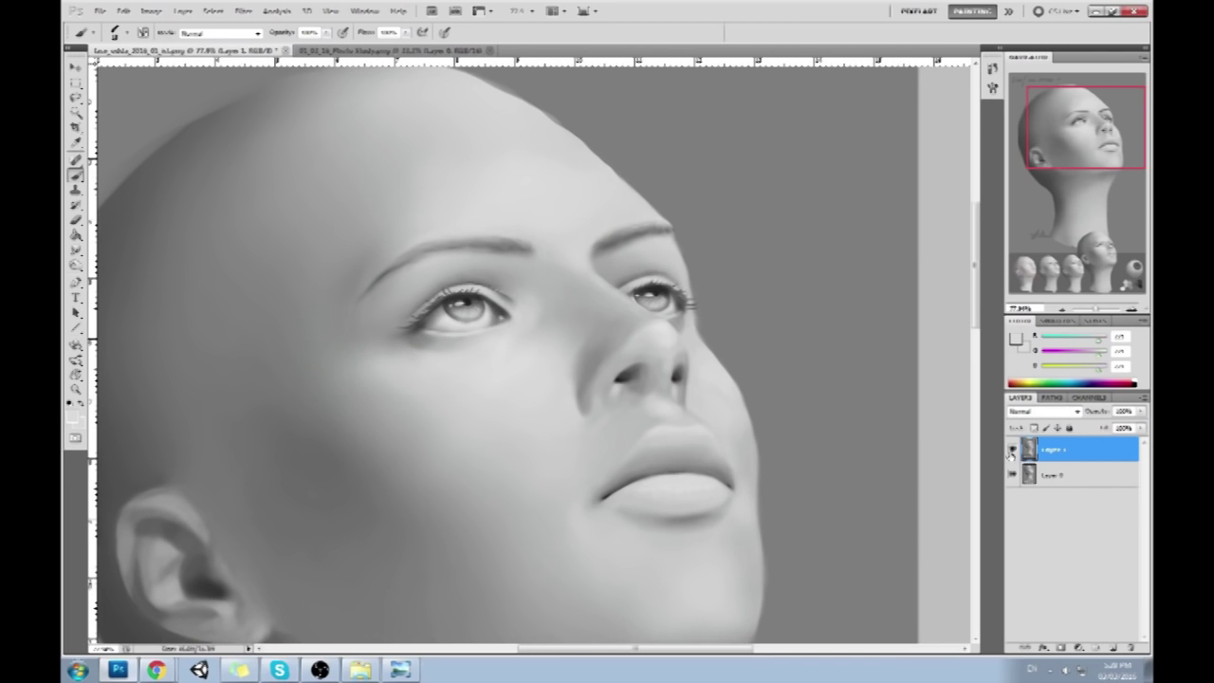
pyautogui.click(1012, 452)
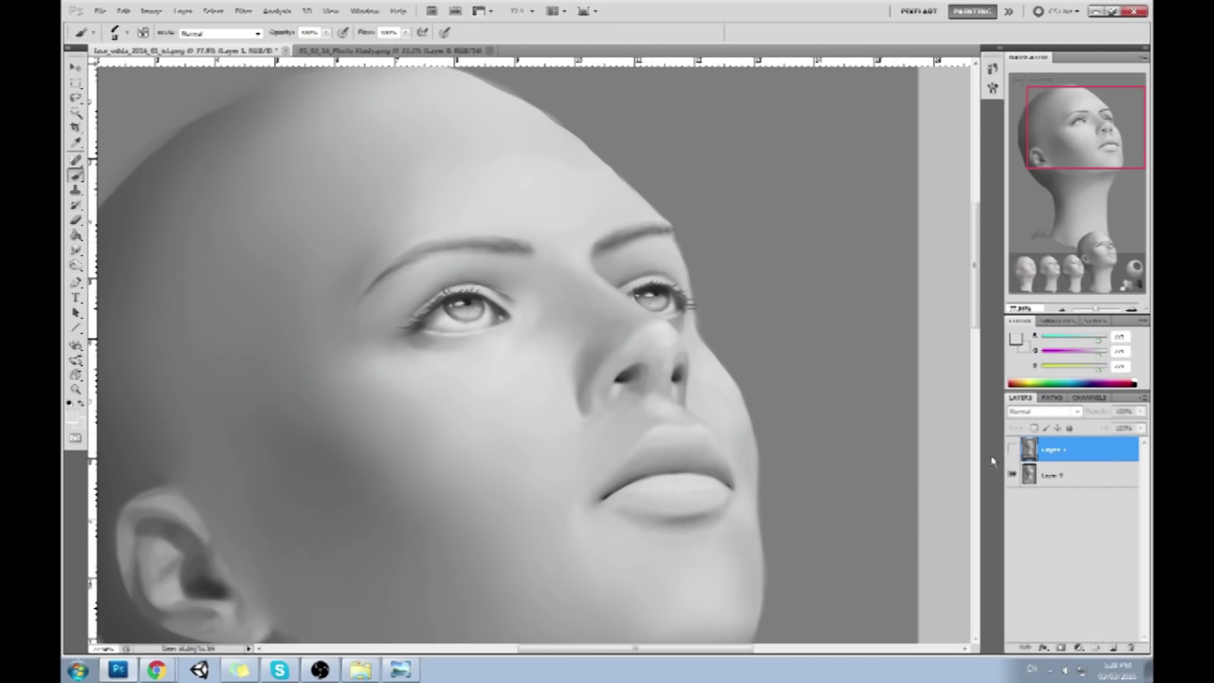
pyautogui.click(1012, 452)
pyautogui.click(1012, 452)
# Add a new layer for annotations and set the foreground colour to bright red
pyautogui.click(1111, 646)
pyautogui.click(1016, 339)
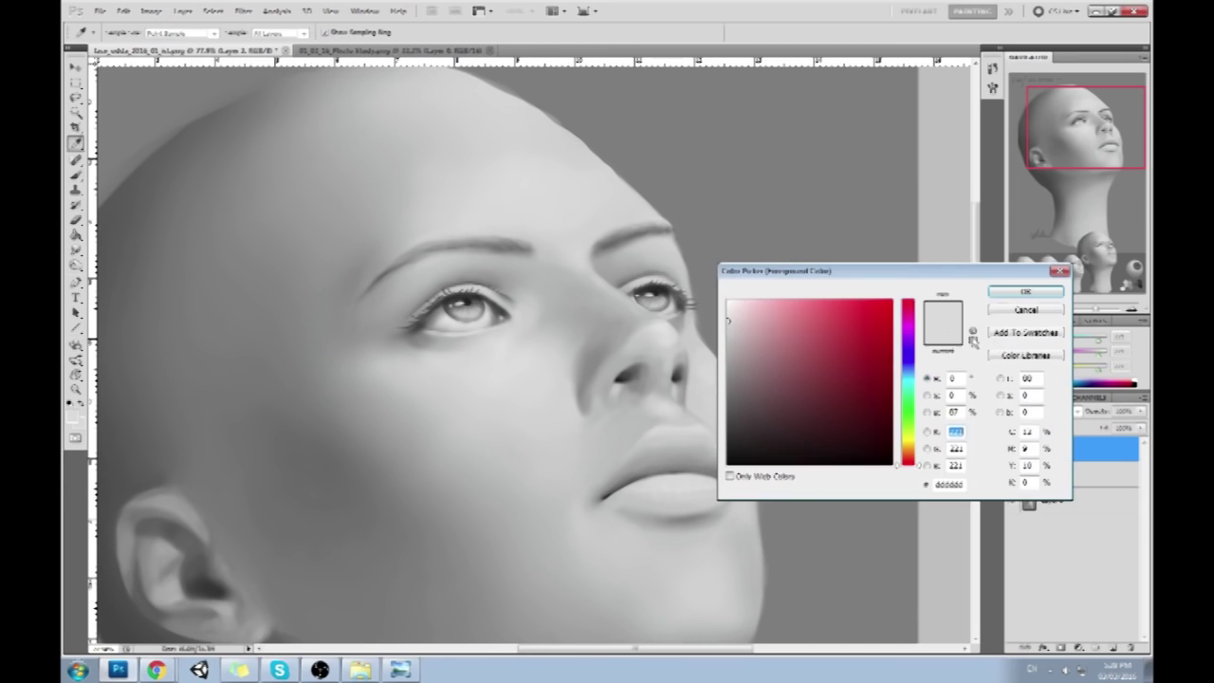
pyautogui.moveTo(888, 304); pyautogui.dragTo(1019, 299)
pyautogui.click(1023, 292)
# Draw red direction arrows over both eyes, the nose tip, the near mouth corner and the far cheek
pyautogui.moveTo(662, 337)
pyautogui.mouseDown()
pyautogui.moveTo(757, 325)
pyautogui.moveTo(730, 355)
pyautogui.mouseUp()
pyautogui.moveTo(393, 370)
pyautogui.mouseDown()
pyautogui.moveTo(436, 293)
pyautogui.moveTo(498, 256)
pyautogui.mouseUp()
pyautogui.moveTo(417, 281); pyautogui.dragTo(485, 302)
pyautogui.moveTo(634, 279); pyautogui.dragTo(721, 247)
pyautogui.moveTo(686, 248); pyautogui.dragTo(703, 270)
pyautogui.moveTo(559, 512); pyautogui.dragTo(600, 417)
pyautogui.moveTo(580, 439); pyautogui.dragTo(550, 464)
pyautogui.moveTo(600, 419); pyautogui.dragTo(603, 460)
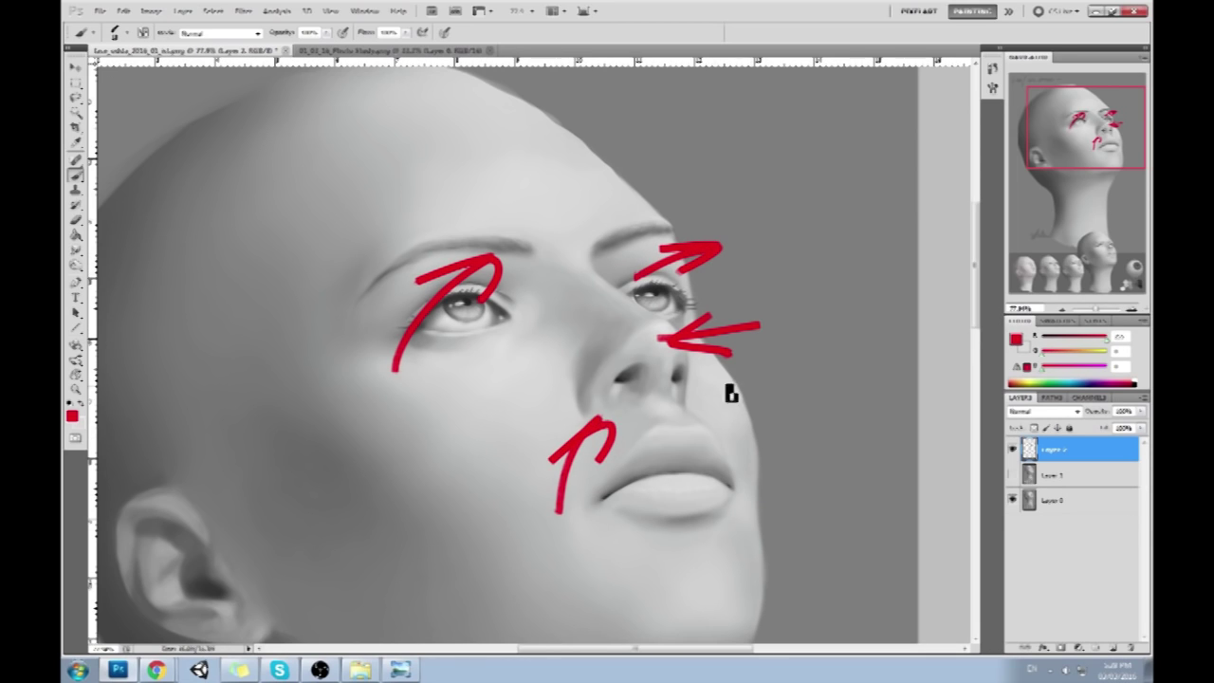
pyautogui.moveTo(713, 429)
pyautogui.mouseDown()
pyautogui.moveTo(759, 332)
pyautogui.moveTo(763, 366)
pyautogui.mouseUp()
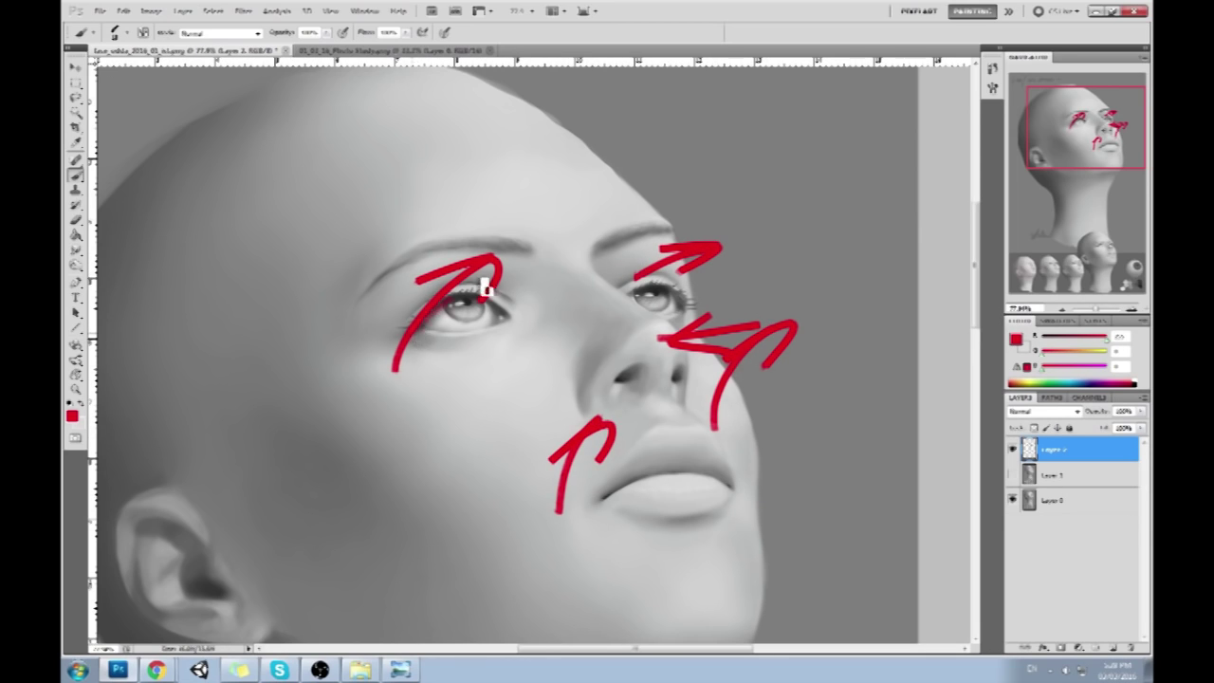
pyautogui.moveTo(486, 289); pyautogui.dragTo(531, 258)
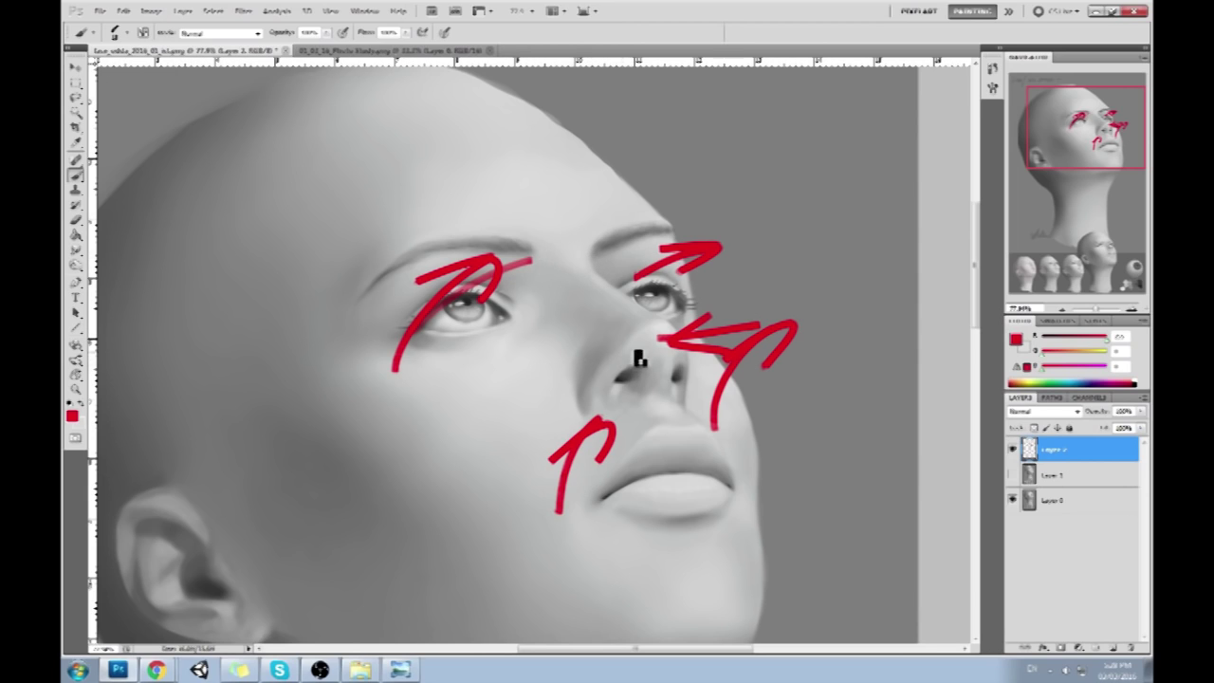
# Sketch a simple red front-view head beside the face, with a round cranium, tapered jaw and short nose mark
pyautogui.moveTo(854, 81)
pyautogui.mouseDown()
pyautogui.moveTo(740, 141)
pyautogui.moveTo(839, 79)
pyautogui.mouseUp()
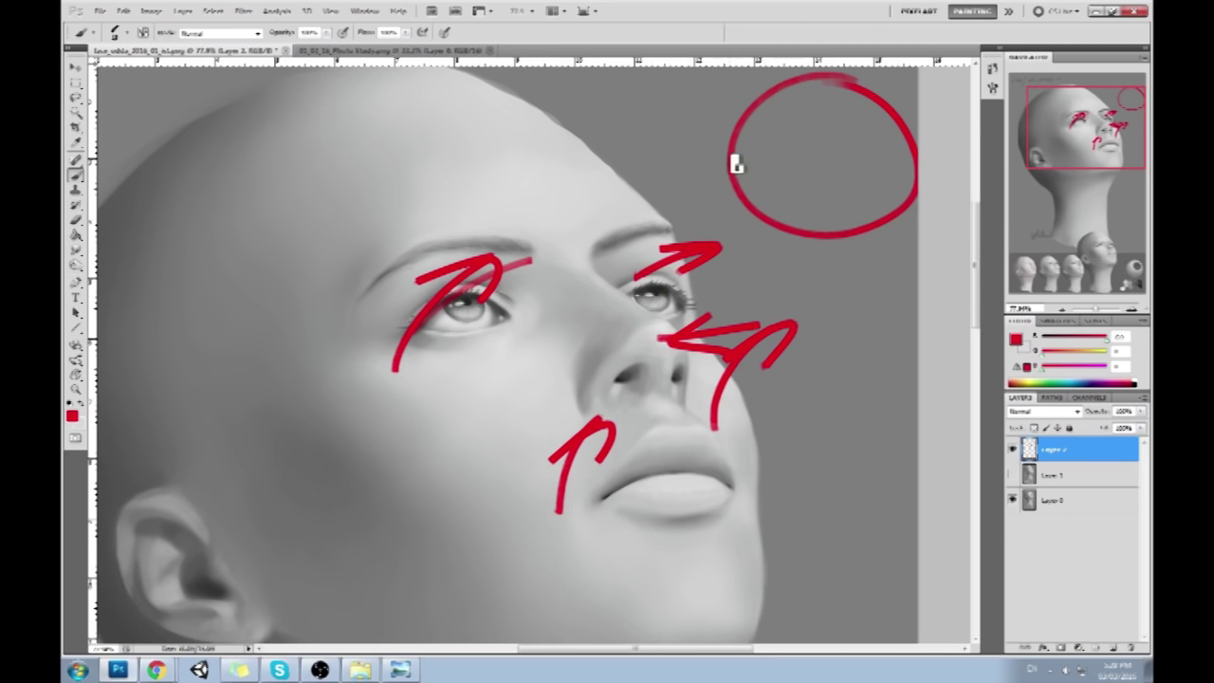
pyautogui.moveTo(733, 163); pyautogui.dragTo(805, 289)
pyautogui.moveTo(916, 203); pyautogui.dragTo(840, 303)
pyautogui.moveTo(772, 278); pyautogui.dragTo(849, 301)
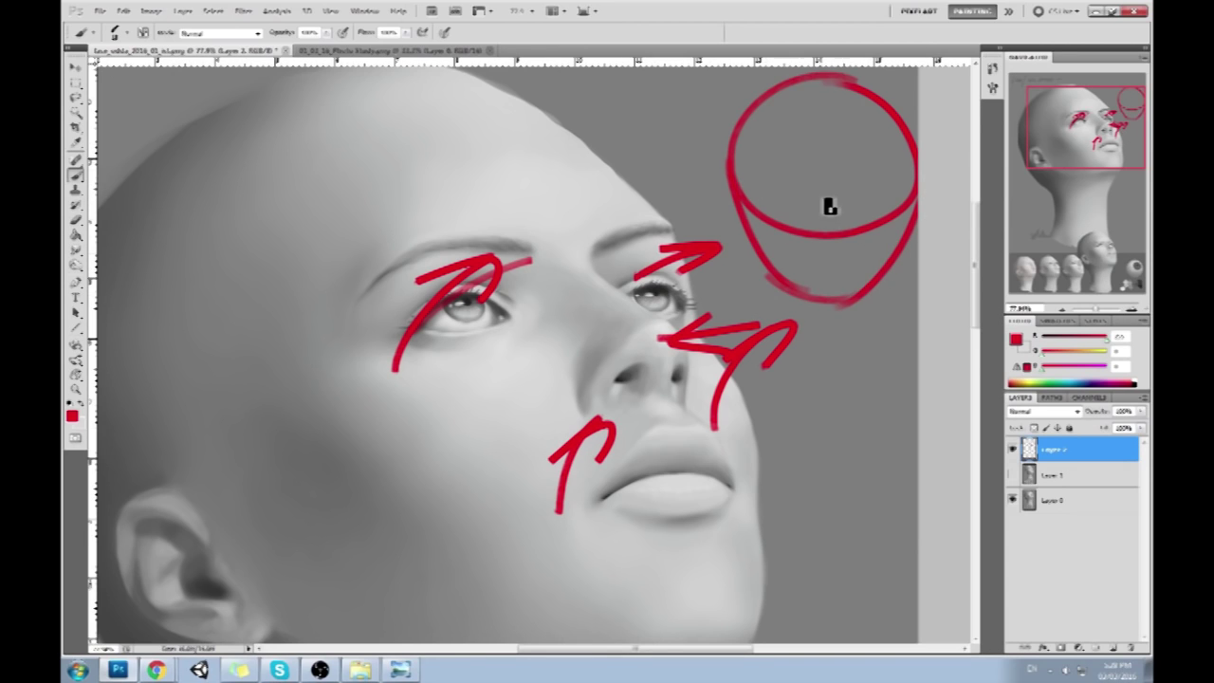
pyautogui.moveTo(824, 180); pyautogui.dragTo(823, 226)
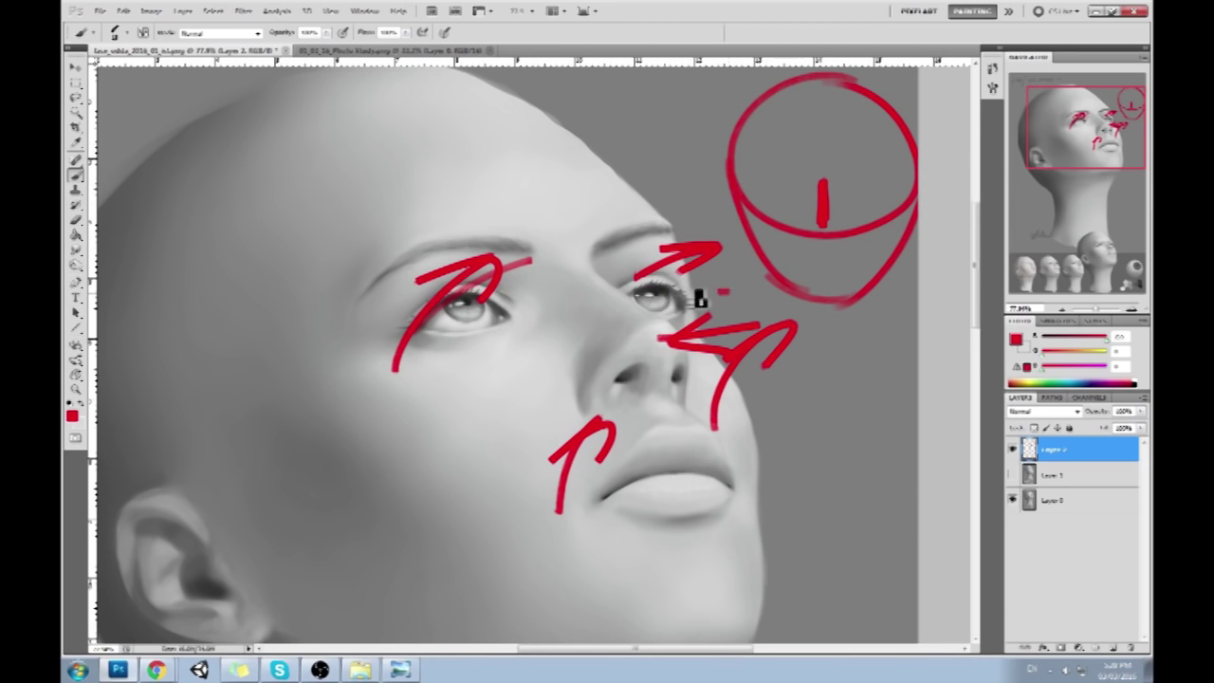
# Draw a curved red guideline across both eyes, undoing the straight and overly wide attempts
pyautogui.moveTo(700, 296); pyautogui.dragTo(267, 297)
pyautogui.hotkey('ctrl', 'z')
pyautogui.moveTo(712, 282); pyautogui.dragTo(227, 280)
pyautogui.hotkey('ctrl', 'z')
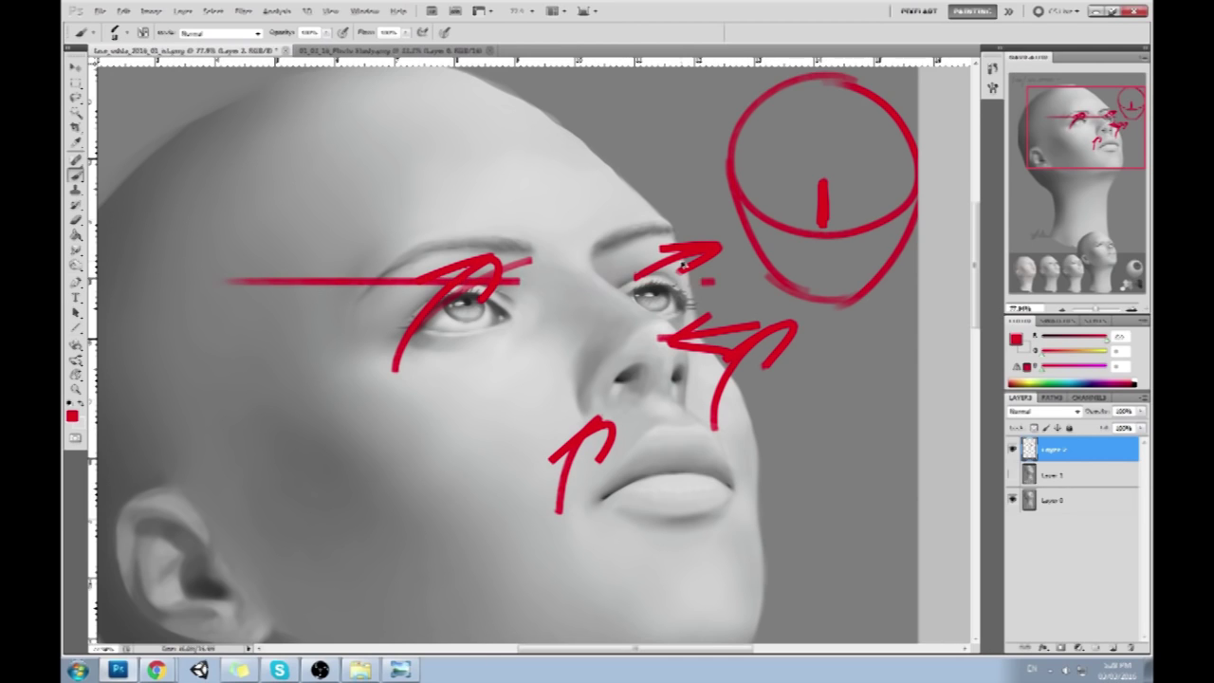
pyautogui.hotkey('ctrl', 'z')
pyautogui.moveTo(700, 311); pyautogui.dragTo(194, 402)
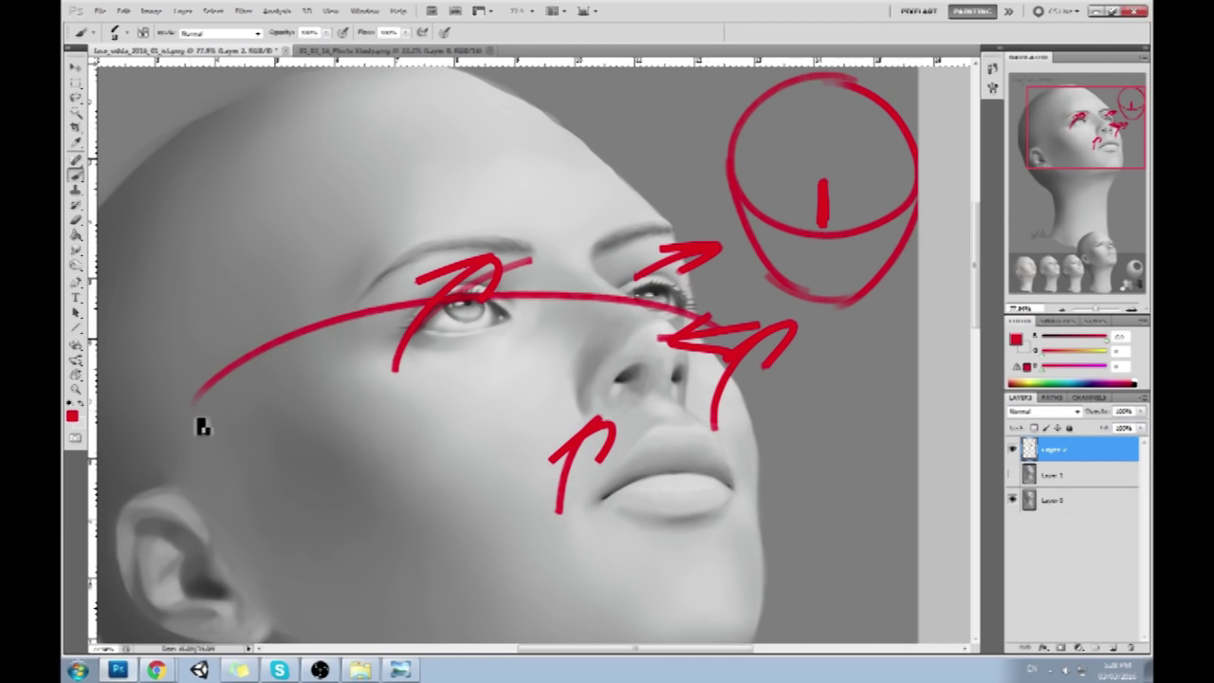
pyautogui.hotkey('ctrl', 'z')
pyautogui.moveTo(713, 300); pyautogui.dragTo(320, 374)
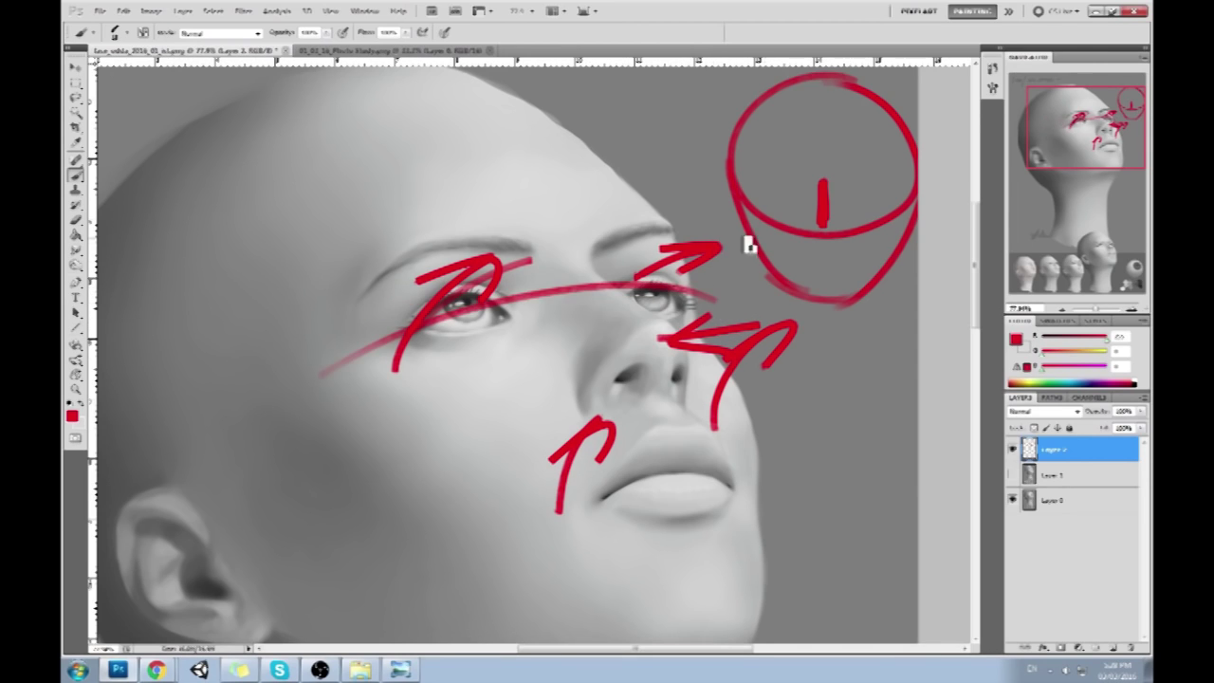
# Add eyes, contour lines and jaw curves to the red head sketch and enclose it in a large repeated circle
pyautogui.moveTo(808, 182)
pyautogui.mouseDown()
pyautogui.moveTo(777, 195)
pyautogui.moveTo(799, 202)
pyautogui.moveTo(870, 172)
pyautogui.moveTo(849, 190)
pyautogui.moveTo(879, 177)
pyautogui.mouseUp()
pyautogui.moveTo(794, 147)
pyautogui.mouseDown()
pyautogui.moveTo(809, 194)
pyautogui.moveTo(782, 170)
pyautogui.moveTo(779, 209)
pyautogui.mouseUp()
pyautogui.moveTo(770, 153)
pyautogui.mouseDown()
pyautogui.moveTo(766, 213)
pyautogui.moveTo(767, 198)
pyautogui.mouseUp()
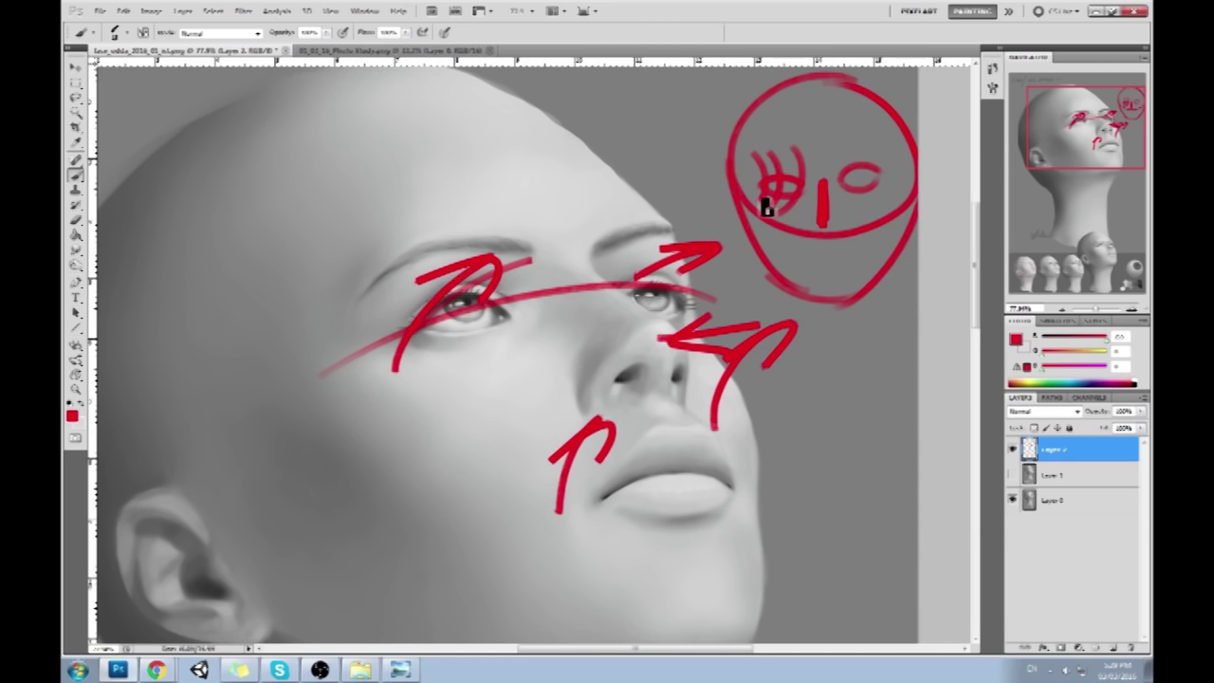
pyautogui.moveTo(906, 180)
pyautogui.mouseDown()
pyautogui.moveTo(923, 241)
pyautogui.moveTo(886, 281)
pyautogui.moveTo(848, 262)
pyautogui.mouseUp()
pyautogui.moveTo(740, 184); pyautogui.dragTo(795, 292)
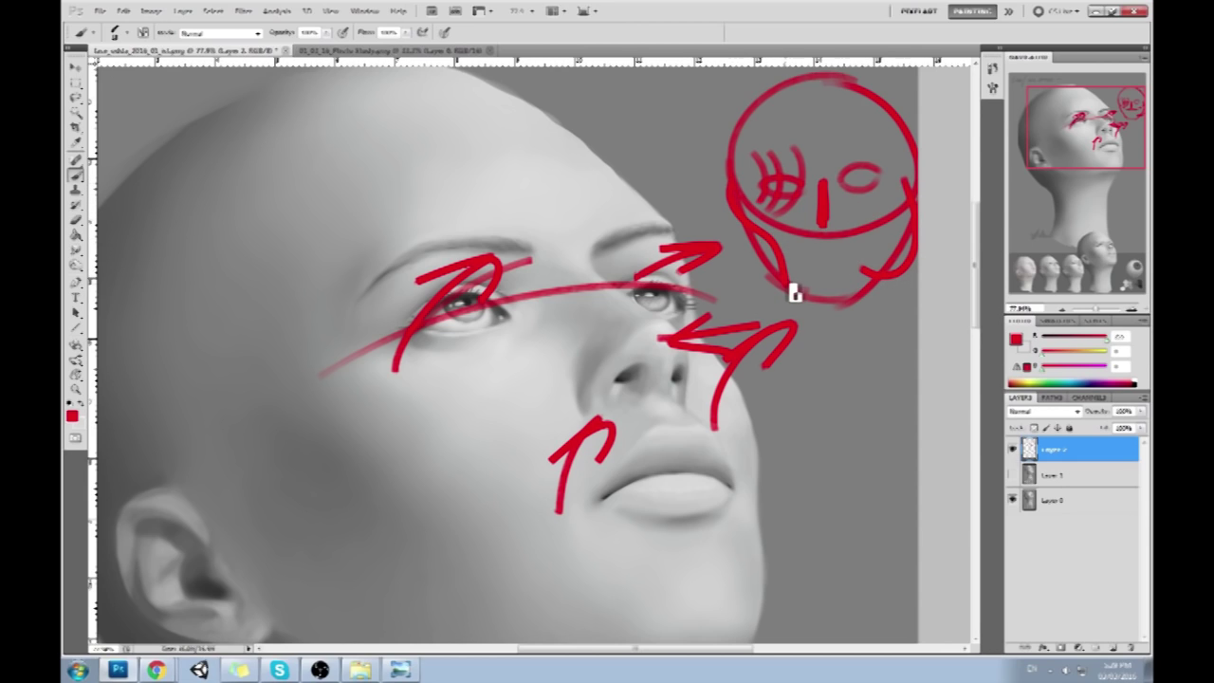
pyautogui.moveTo(863, 102)
pyautogui.mouseDown()
pyautogui.moveTo(712, 274)
pyautogui.moveTo(746, 134)
pyautogui.mouseUp()
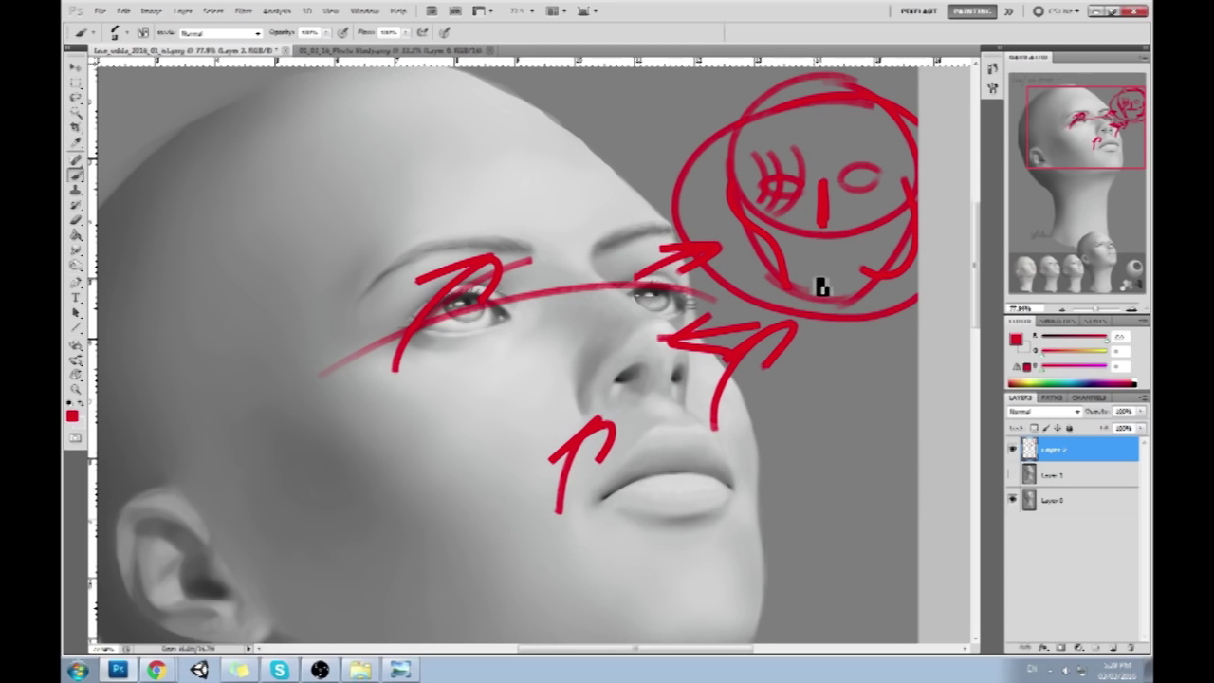
pyautogui.moveTo(764, 123)
pyautogui.mouseDown()
pyautogui.moveTo(867, 116)
pyautogui.moveTo(836, 201)
pyautogui.mouseUp()
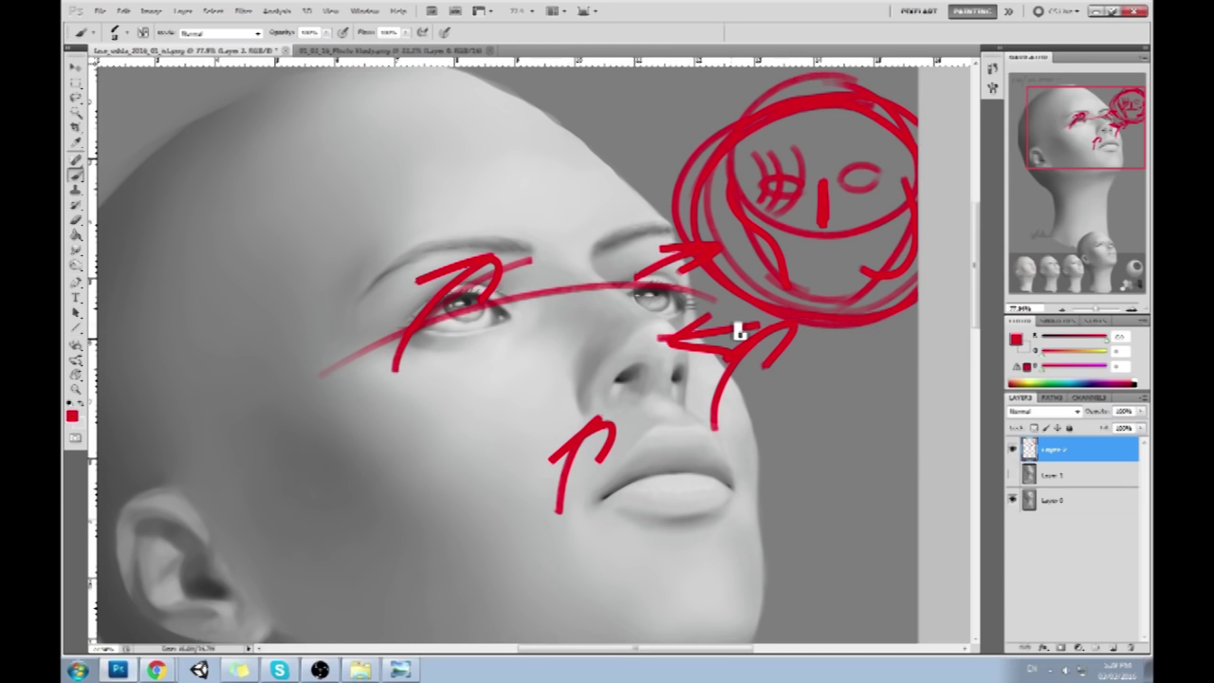
# Sketch red overlapping loops and branching curves over the near cheek in front of the ear
pyautogui.moveTo(541, 482); pyautogui.dragTo(685, 333)
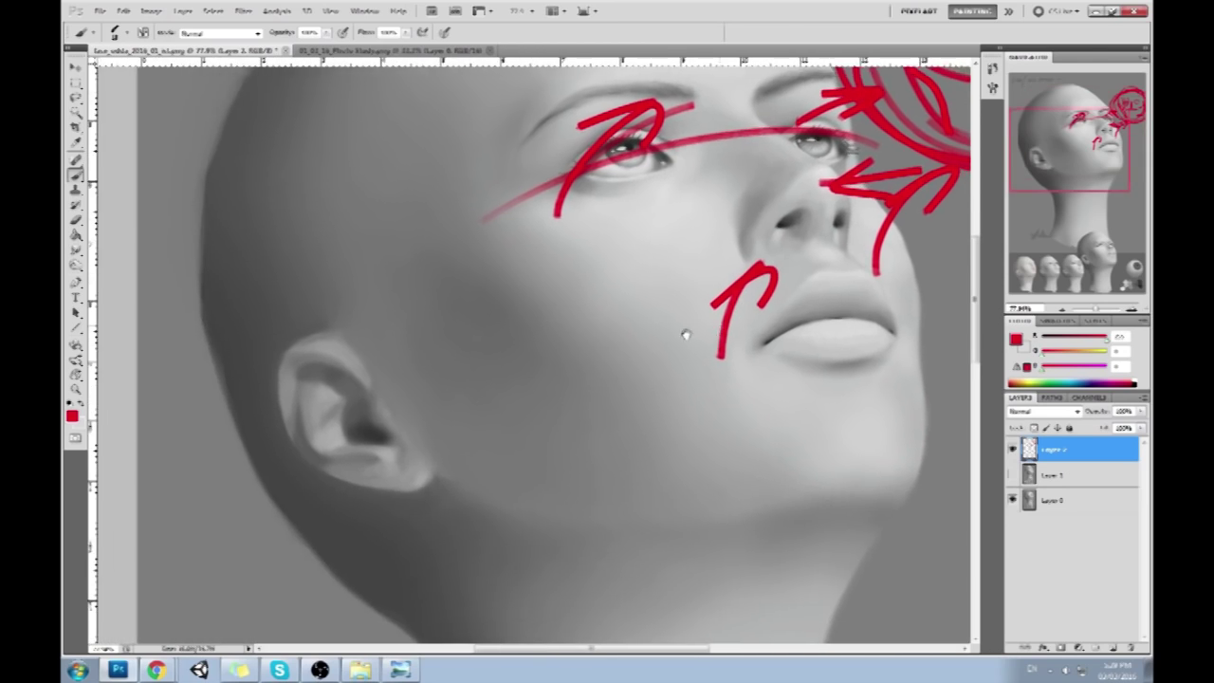
pyautogui.moveTo(553, 237); pyautogui.dragTo(559, 245)
pyautogui.moveTo(500, 339)
pyautogui.mouseDown()
pyautogui.moveTo(431, 495)
pyautogui.moveTo(602, 471)
pyautogui.moveTo(521, 517)
pyautogui.mouseUp()
pyautogui.moveTo(418, 355); pyautogui.dragTo(416, 462)
pyautogui.moveTo(521, 358); pyautogui.dragTo(548, 468)
pyautogui.moveTo(513, 254); pyautogui.dragTo(512, 344)
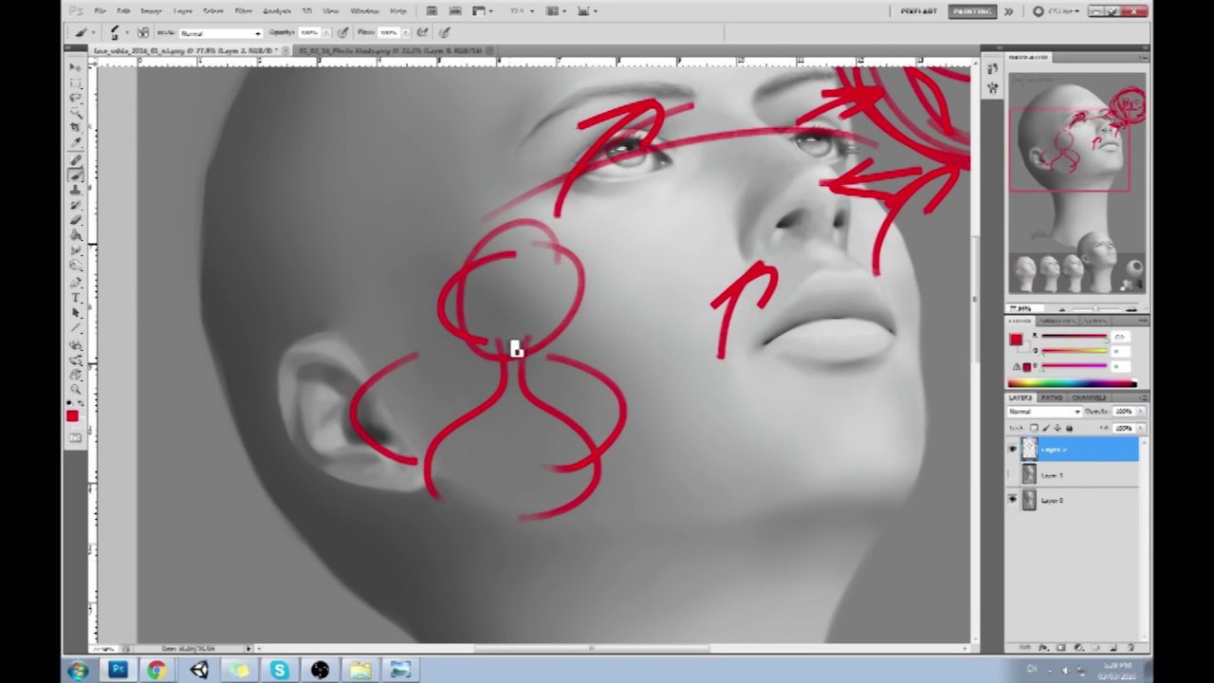
pyautogui.moveTo(572, 247); pyautogui.dragTo(561, 336)
pyautogui.moveTo(462, 229)
pyautogui.mouseDown()
pyautogui.moveTo(426, 352)
pyautogui.moveTo(449, 355)
pyautogui.mouseUp()
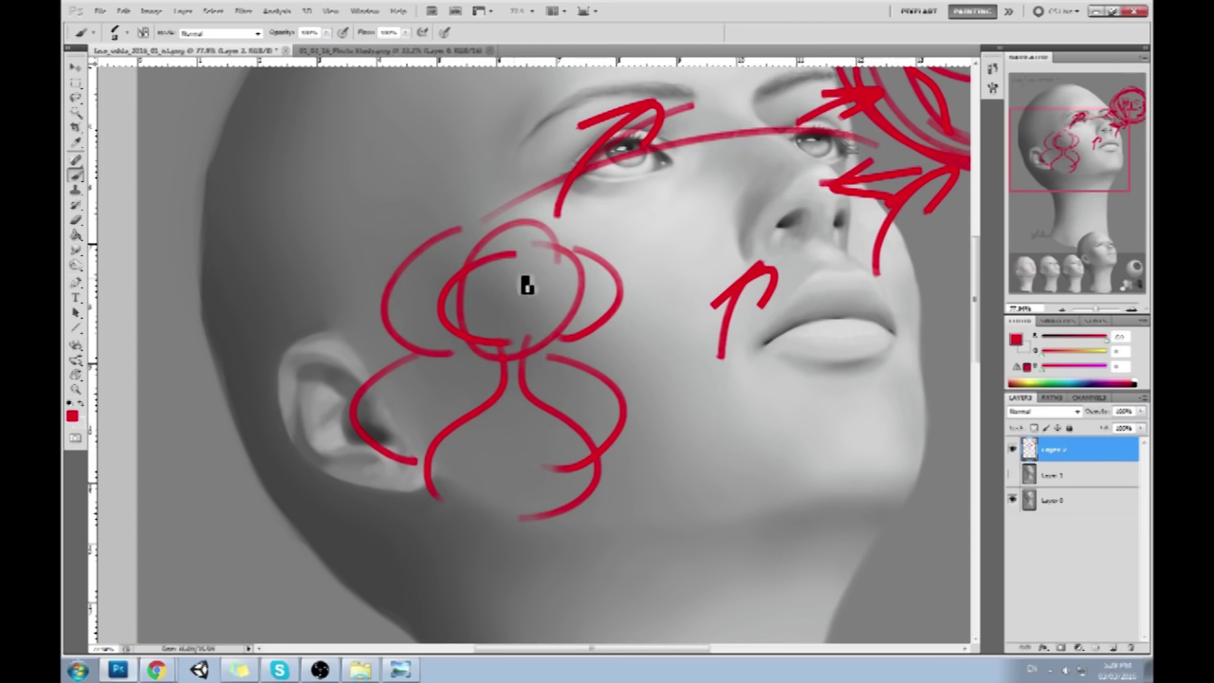
pyautogui.moveTo(514, 278); pyautogui.dragTo(559, 359)
pyautogui.moveTo(605, 544); pyautogui.dragTo(571, 584)
pyautogui.moveTo(630, 514)
pyautogui.mouseDown()
pyautogui.moveTo(747, 312)
pyautogui.moveTo(623, 497)
pyautogui.mouseUp()
pyautogui.hotkey('ctrl', 'alt', 'z')
pyautogui.hotkey('ctrl', 'alt', 'z')
pyautogui.hotkey('ctrl', 'alt', 'z')
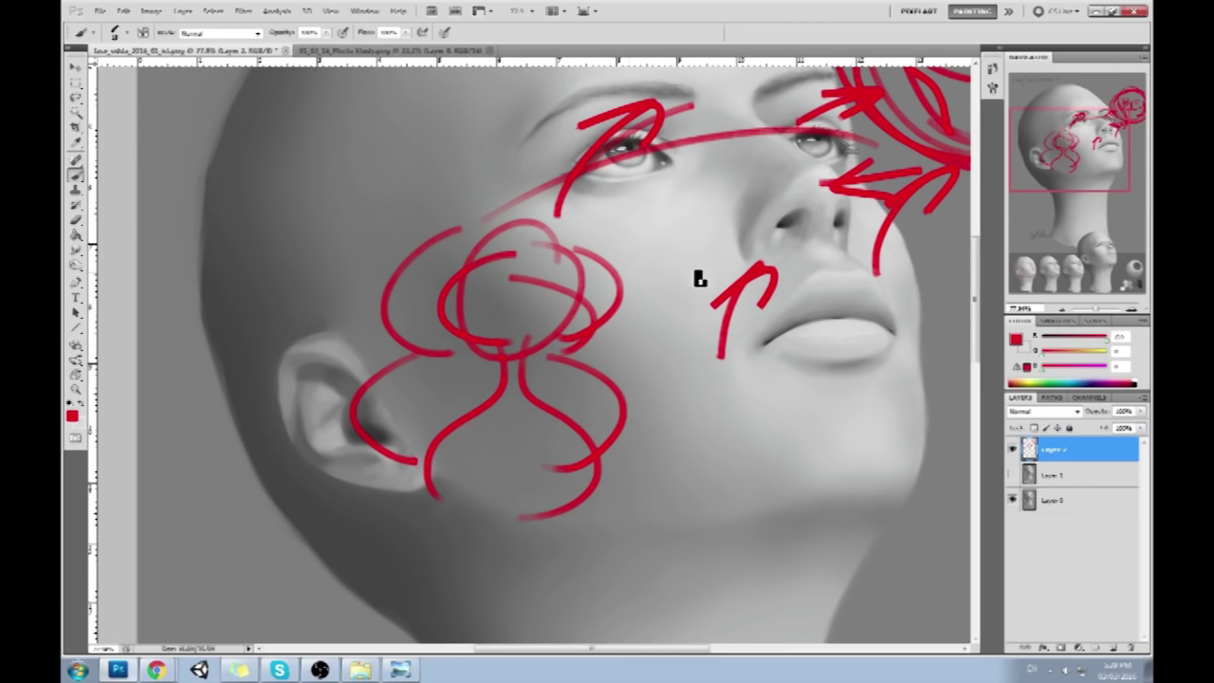
# Delete the red annotation layer and make the corrected head layer visible again
pyautogui.moveTo(799, 398); pyautogui.dragTo(583, 534)
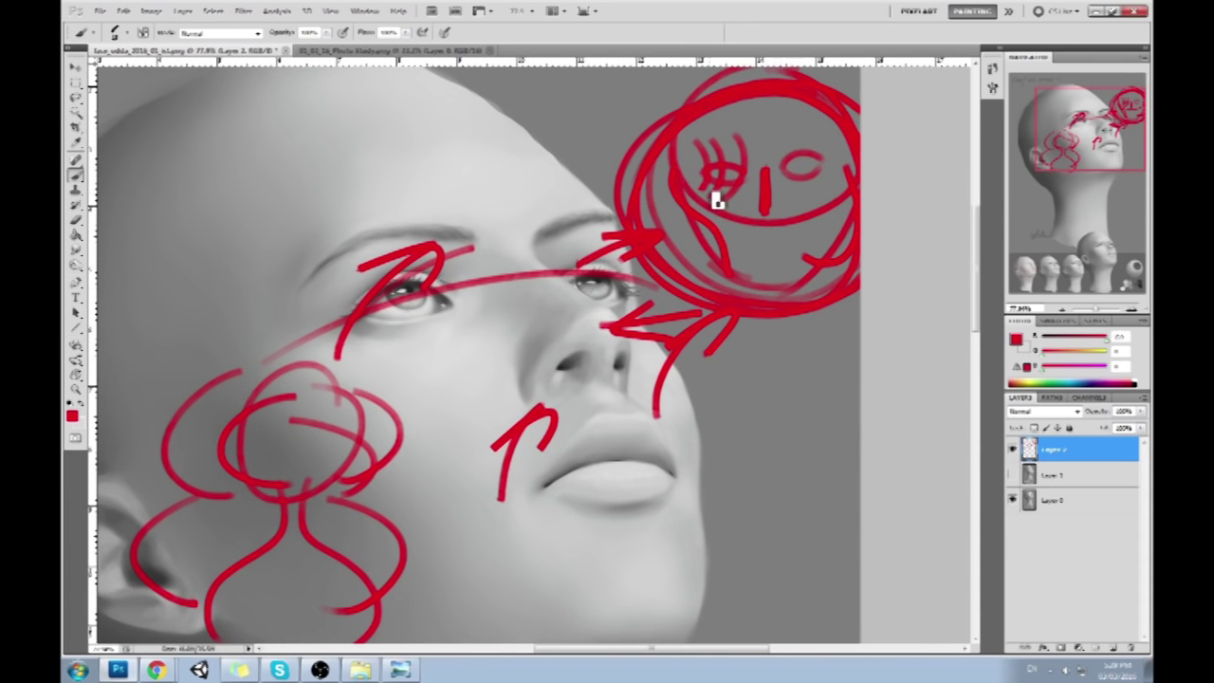
pyautogui.click(1131, 647)
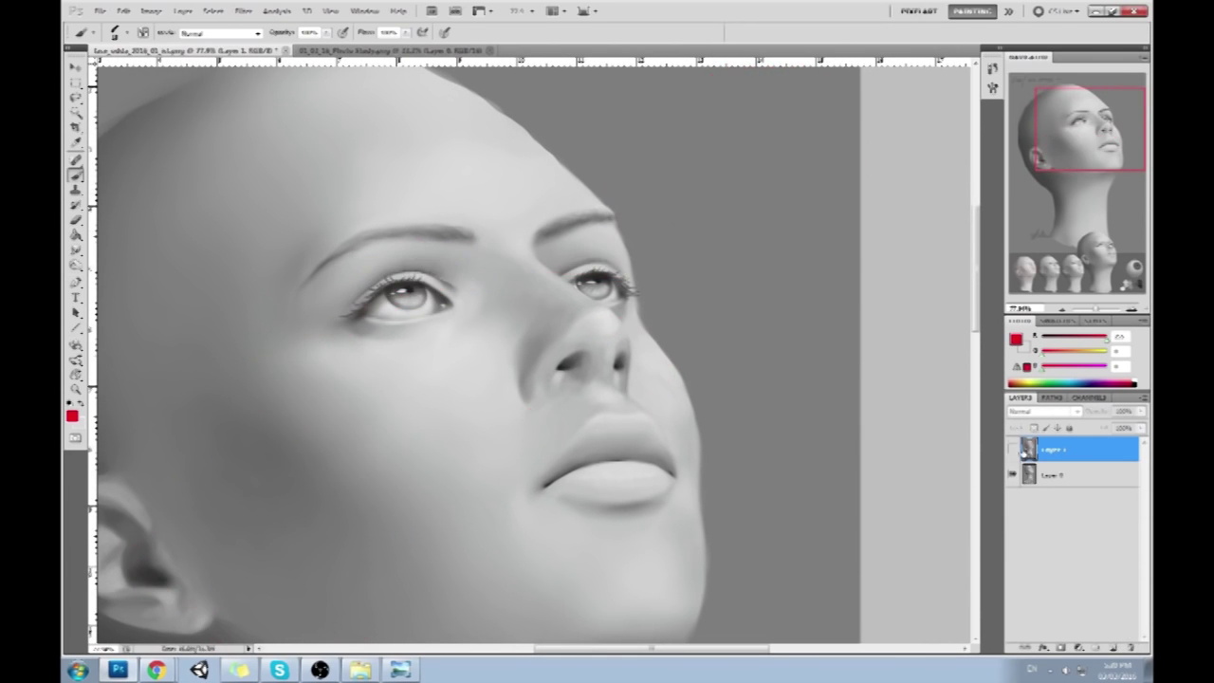
pyautogui.click(1012, 452)
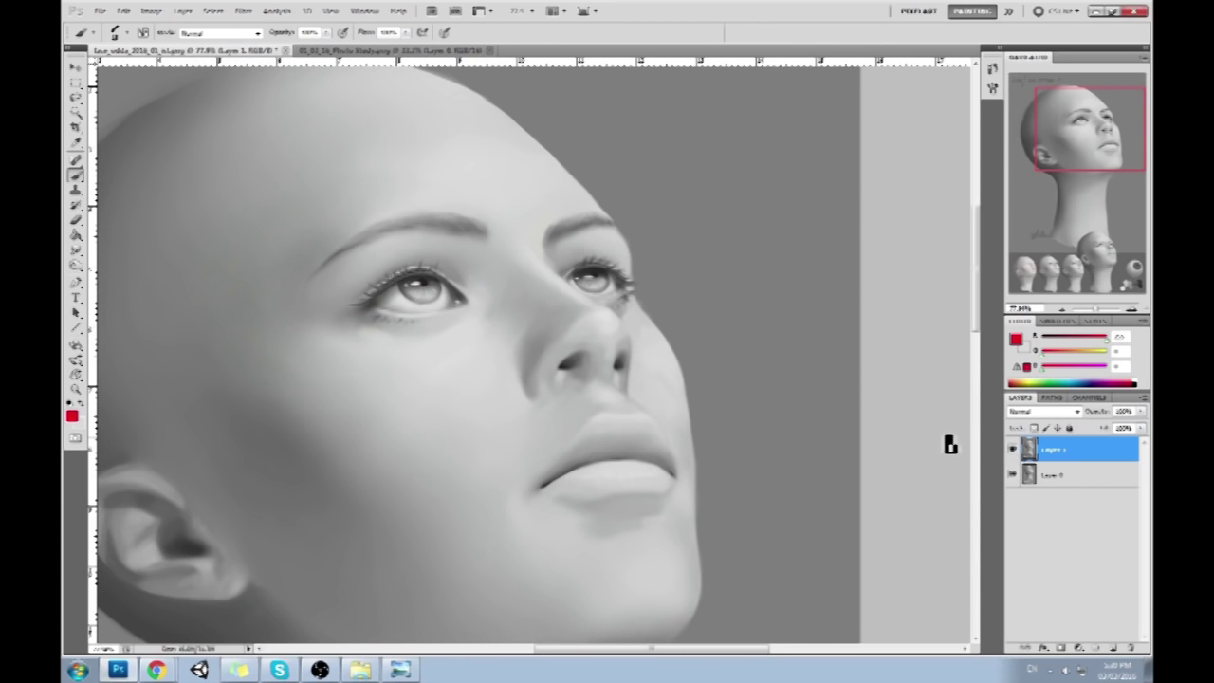
# Paint background grey over the neck's ragged base to give it a clean curved edge, covering the overlapping top of the small head
pyautogui.hotkey('ctrl', '0')
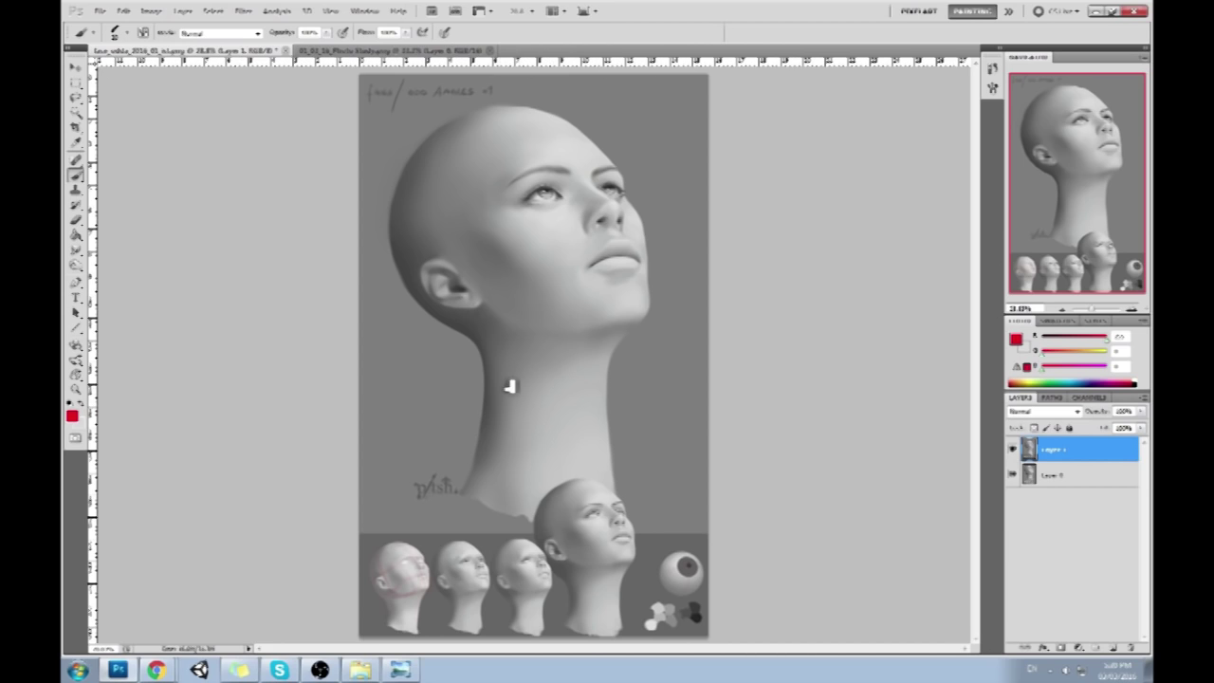
pyautogui.keyDown('alt'); pyautogui.click(450, 455); pyautogui.keyUp('alt')
pyautogui.moveTo(438, 482)
pyautogui.mouseDown()
pyautogui.moveTo(508, 495)
pyautogui.moveTo(499, 469)
pyautogui.moveTo(547, 481)
pyautogui.moveTo(612, 472)
pyautogui.moveTo(491, 485)
pyautogui.moveTo(543, 495)
pyautogui.mouseUp()
pyautogui.keyDown('alt'); pyautogui.click(651, 456); pyautogui.keyUp('alt')
pyautogui.keyDown('alt'); pyautogui.click(618, 471); pyautogui.keyUp('alt')
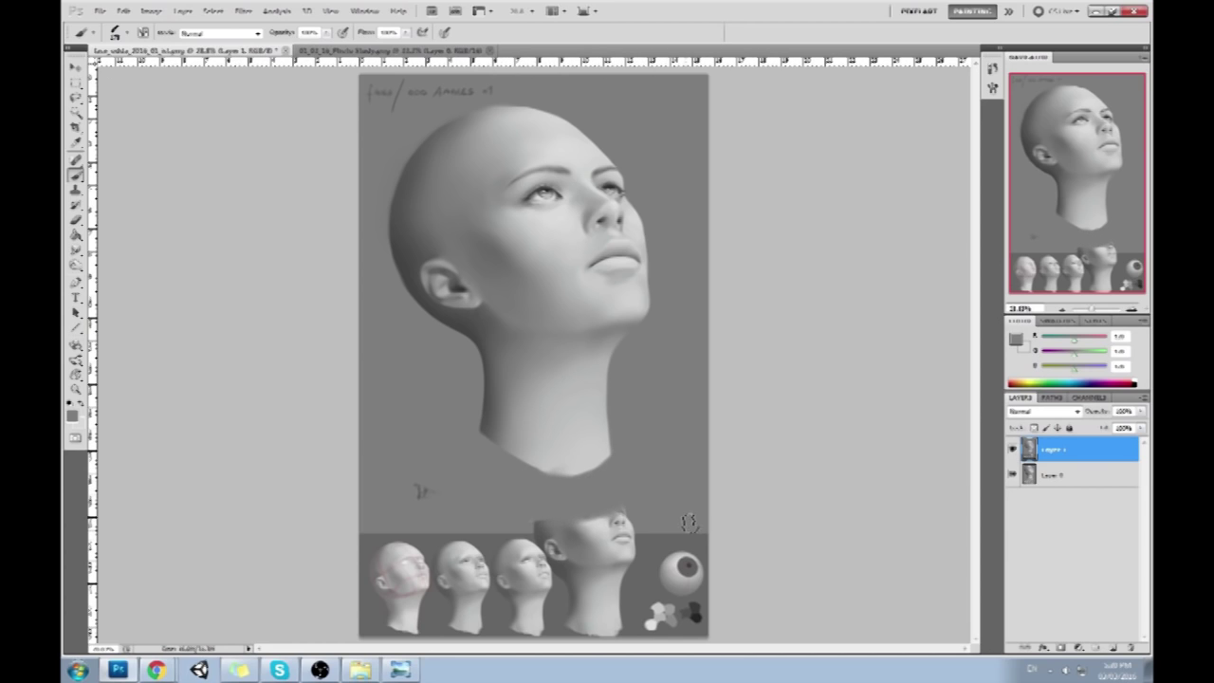
# Sample light grey skin tones around the near eyebrow of the second small study head
pyautogui.hotkey('ctrl', 'space')
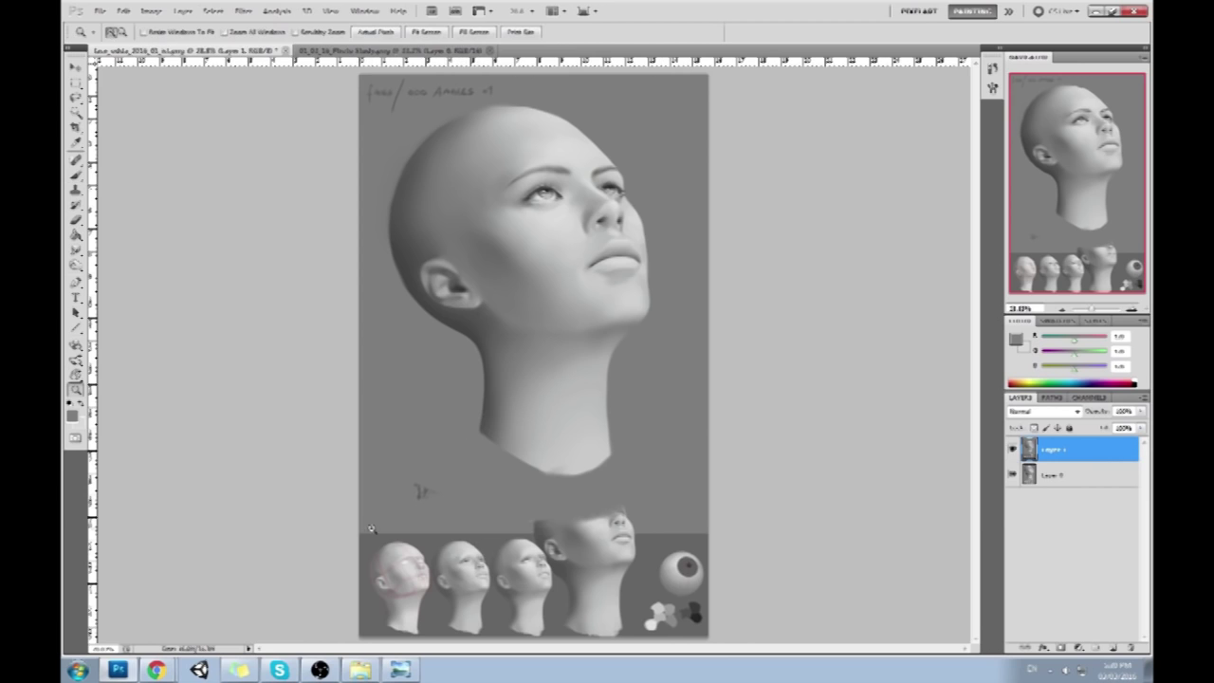
pyautogui.moveTo(369, 529); pyautogui.dragTo(595, 600)
pyautogui.keyDown('alt'); pyautogui.click(492, 333); pyautogui.keyUp('alt')
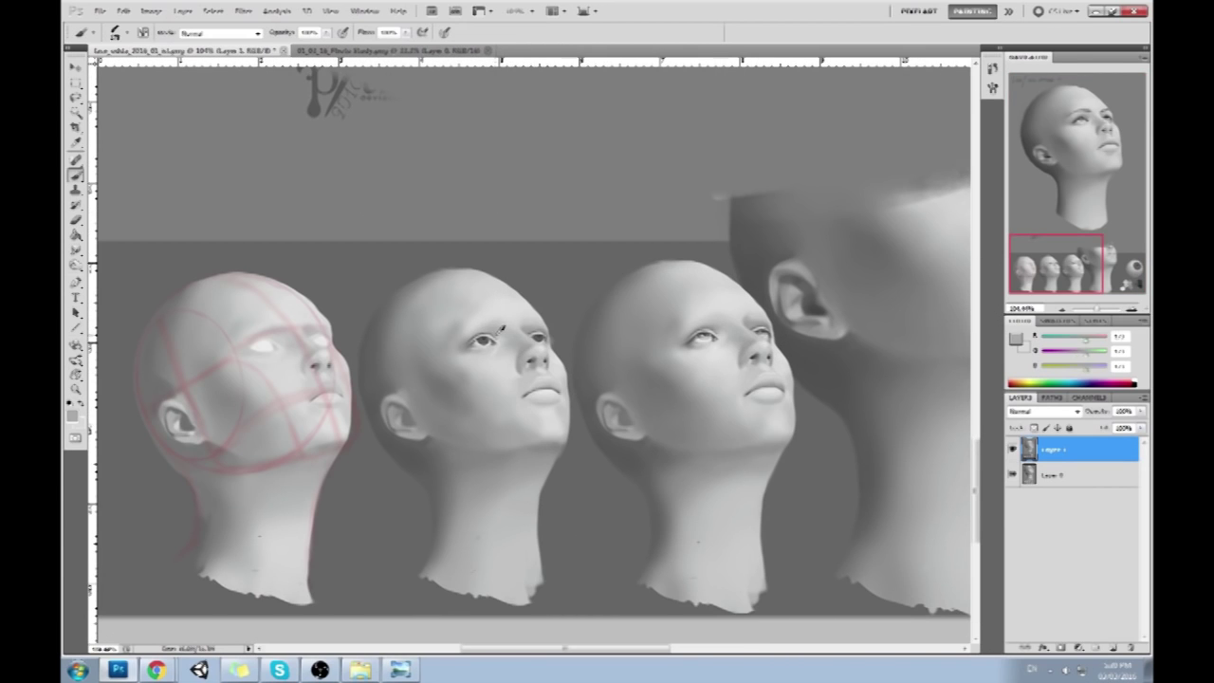
pyautogui.keyDown('alt'); pyautogui.click(495, 328); pyautogui.keyUp('alt')
pyautogui.keyDown('alt'); pyautogui.click(490, 327); pyautogui.keyUp('alt')
pyautogui.keyDown('alt'); pyautogui.click(487, 327); pyautogui.keyUp('alt')
pyautogui.keyDown('alt'); pyautogui.click(493, 330); pyautogui.keyUp('alt')
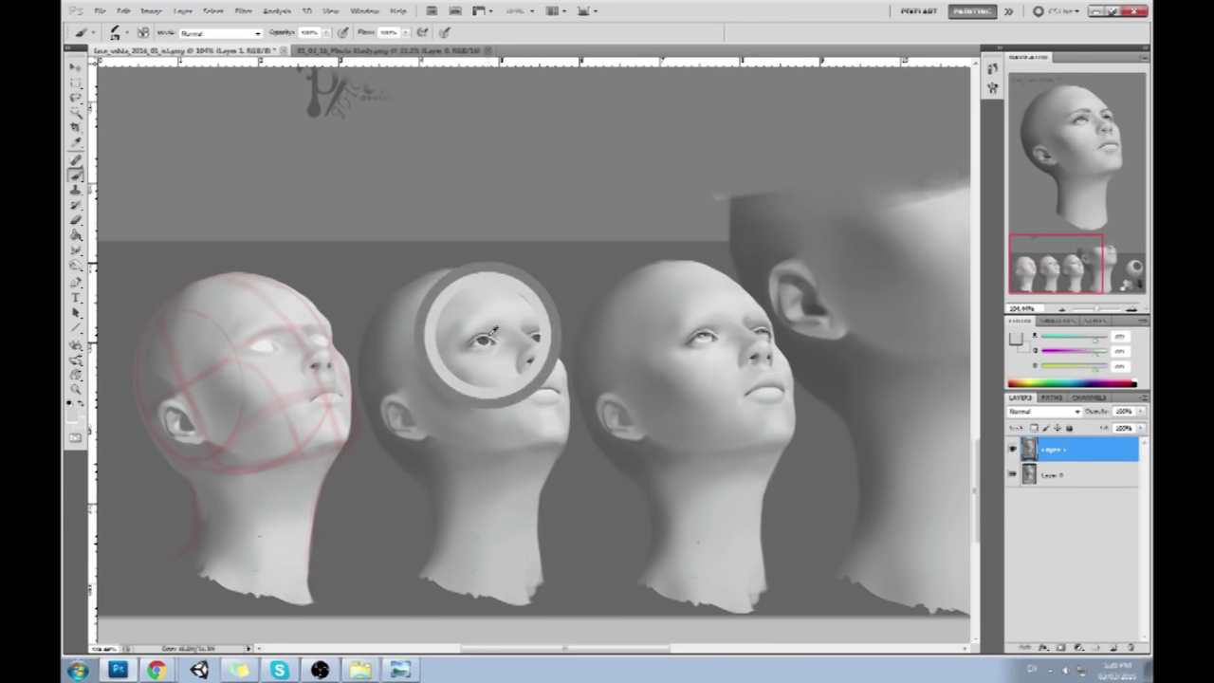
pyautogui.keyDown('alt'); pyautogui.click(493, 330); pyautogui.keyUp('alt')
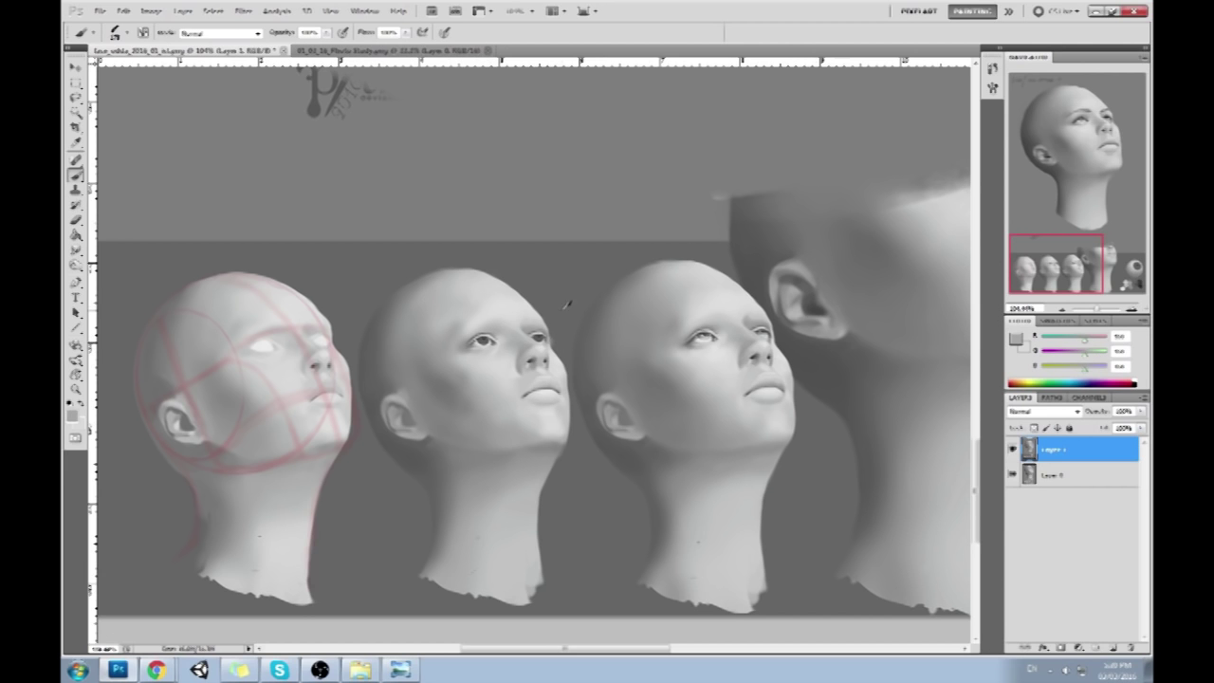
pyautogui.scroll(10, 772, 480)
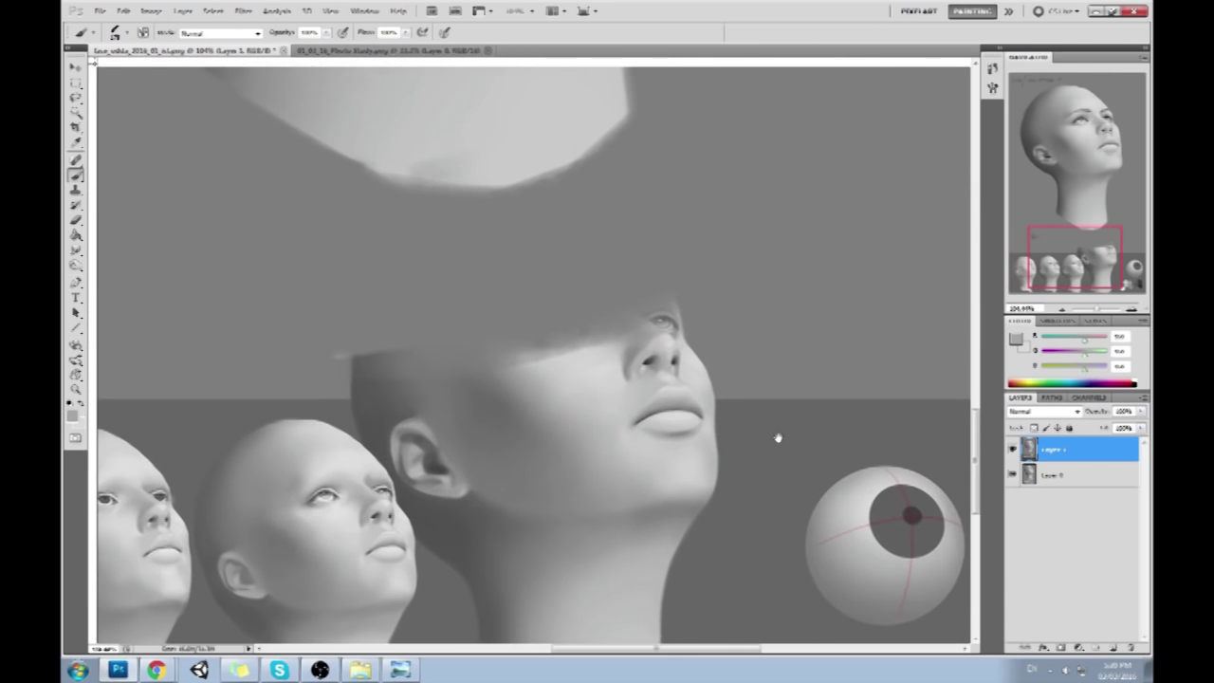
pyautogui.scroll(10, 697, 452)
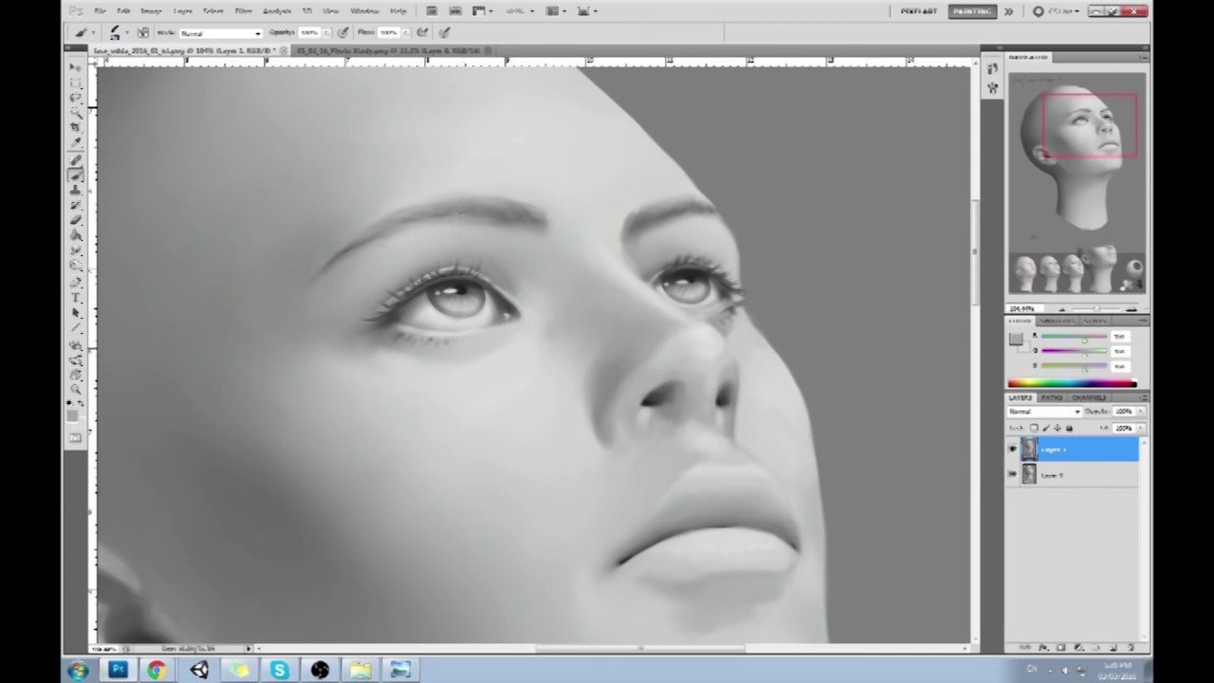
pyautogui.scroll(-4, 604, 374)
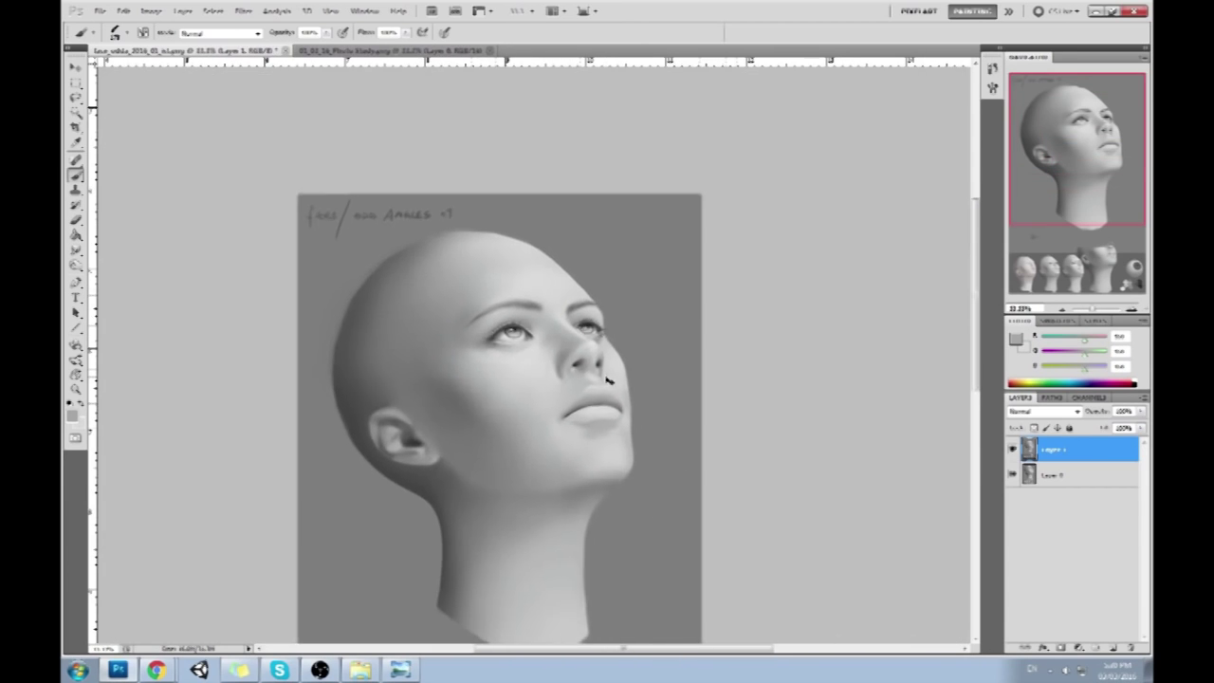
pyautogui.scroll(1, 641, 236)
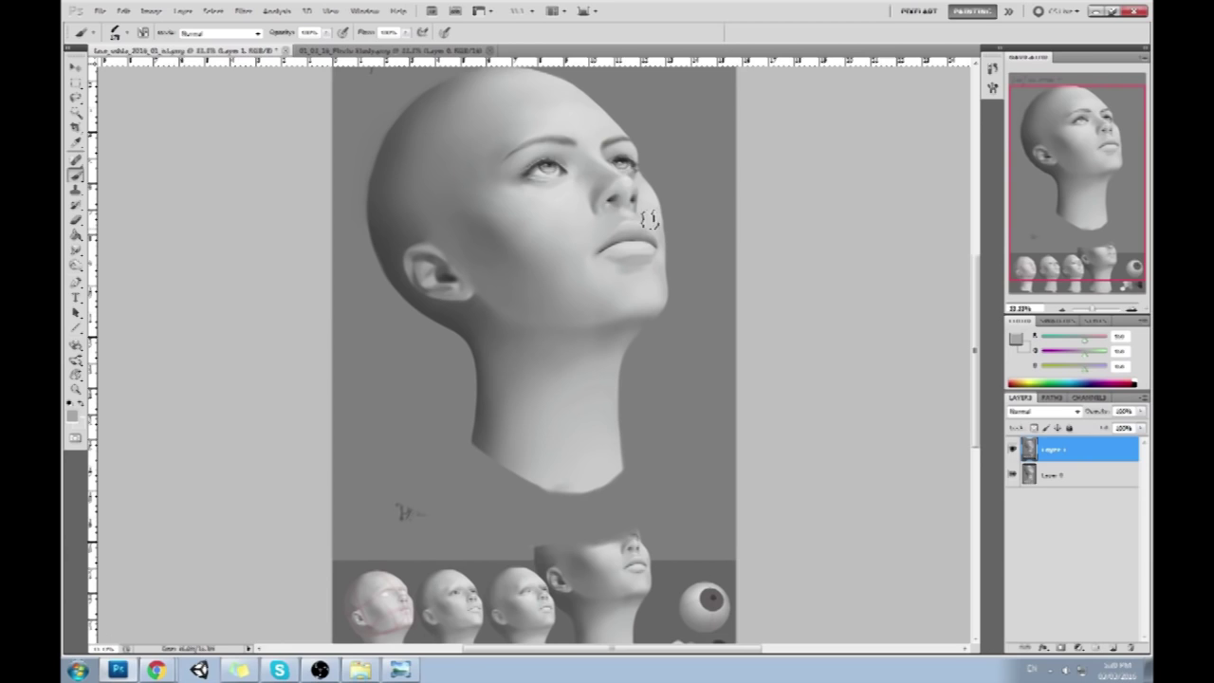
# Copy the lassoed near eye of the large head onto a new layer and shift it slightly, with the Eraser ready
pyautogui.press('l')
pyautogui.moveTo(571, 152)
pyautogui.mouseDown()
pyautogui.moveTo(508, 171)
pyautogui.moveTo(569, 152)
pyautogui.moveTo(570, 191)
pyautogui.mouseUp()
pyautogui.hotkey('ctrl', 'j')
pyautogui.press('v')
pyautogui.press('e')
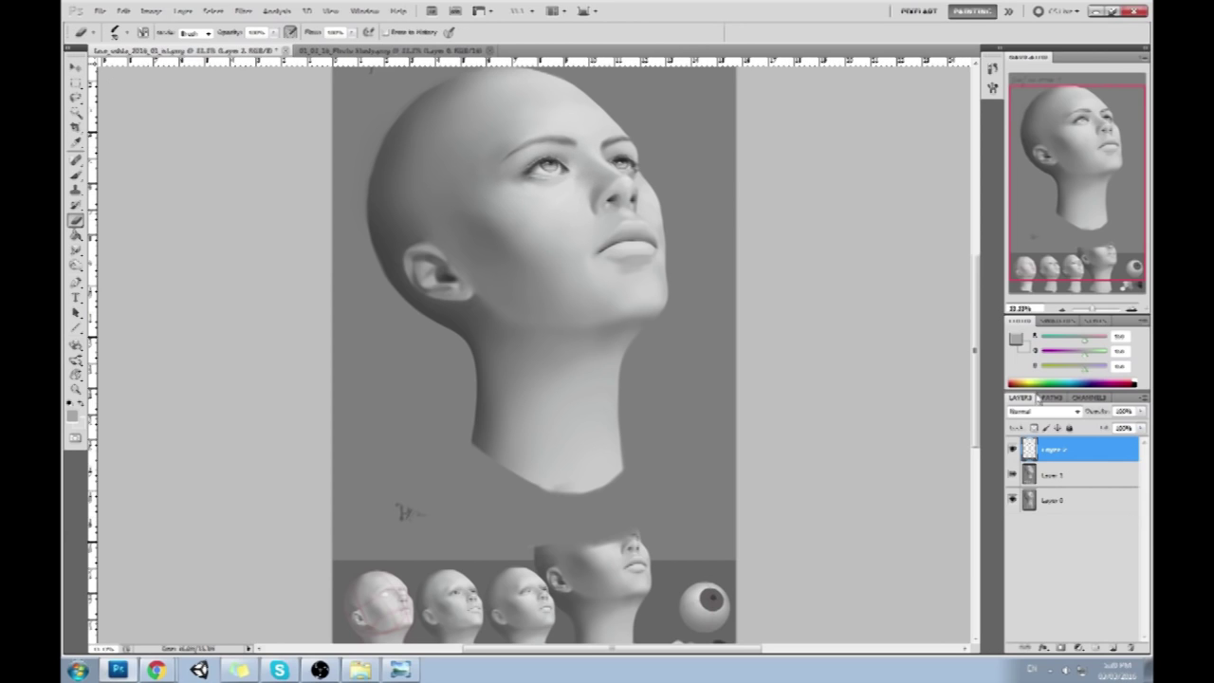
# Compare the face with and without the shifted eye copy, and merge that layer down into the corrected head layer
pyautogui.click(1013, 451)
pyautogui.click(1013, 451)
pyautogui.click(1013, 452)
pyautogui.click(1014, 452)
pyautogui.rightClick(1072, 455)
pyautogui.click(1079, 414)
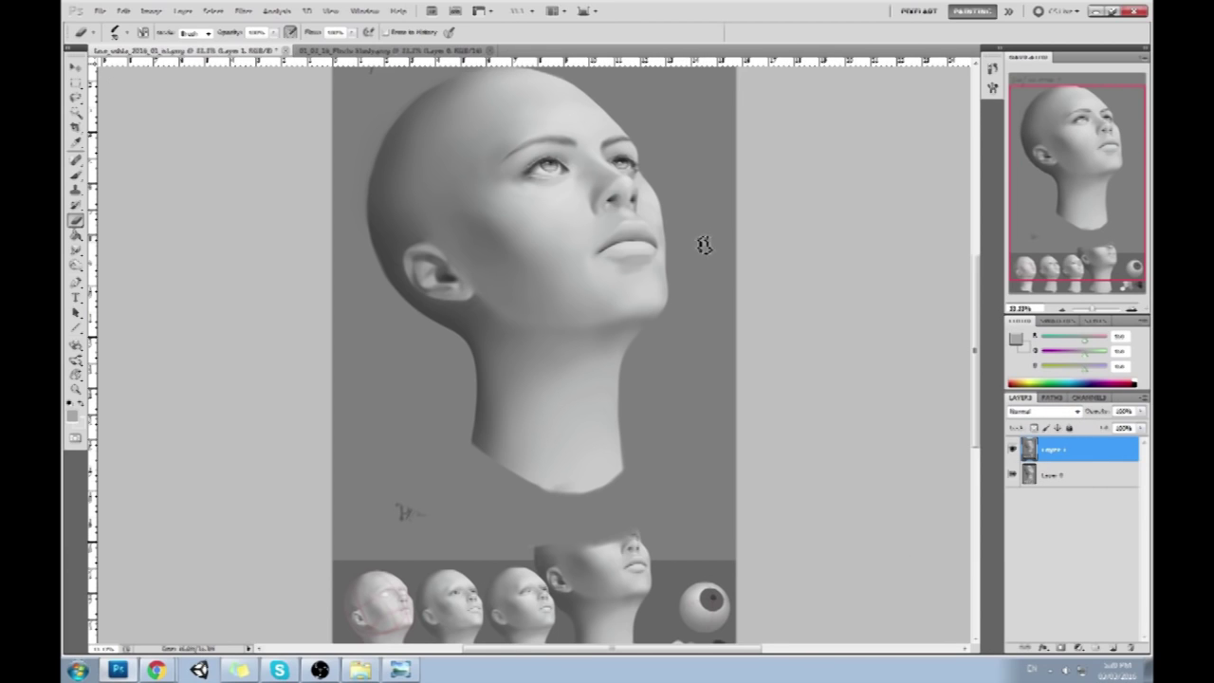
# Choose a soft round brush preset with 0% hardness for painting
pyautogui.press('b')
pyautogui.rightClick(542, 219)
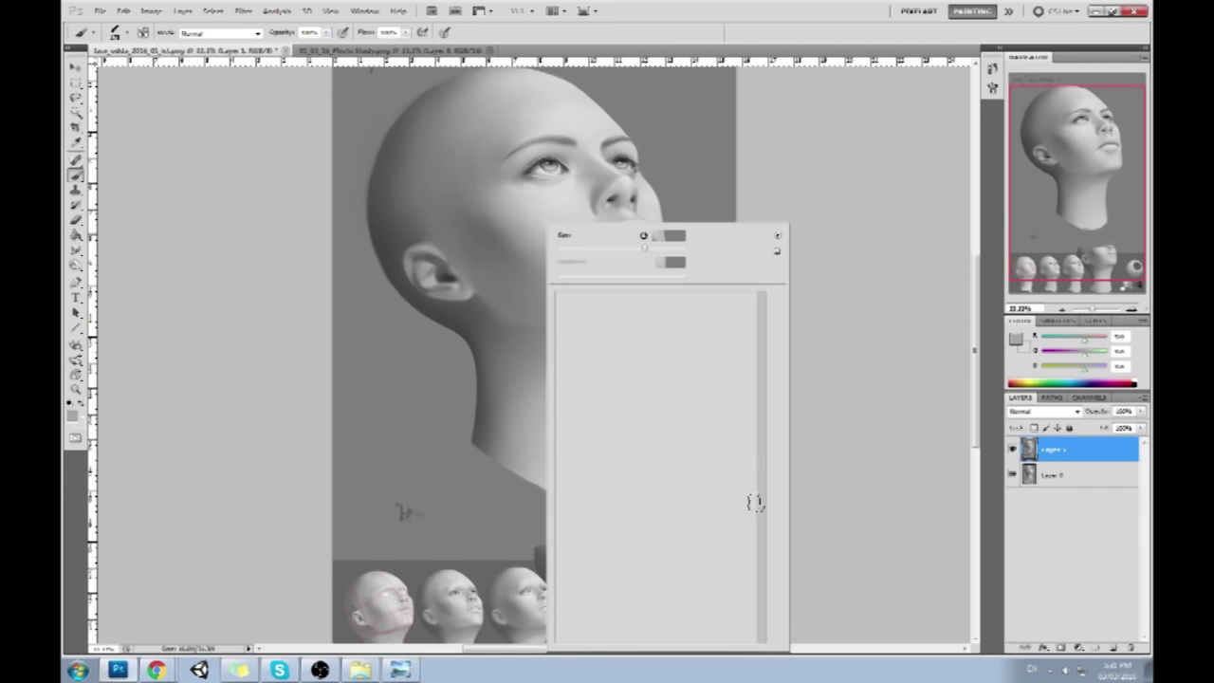
pyautogui.moveTo(762, 560); pyautogui.dragTo(761, 598)
pyautogui.click(695, 551)
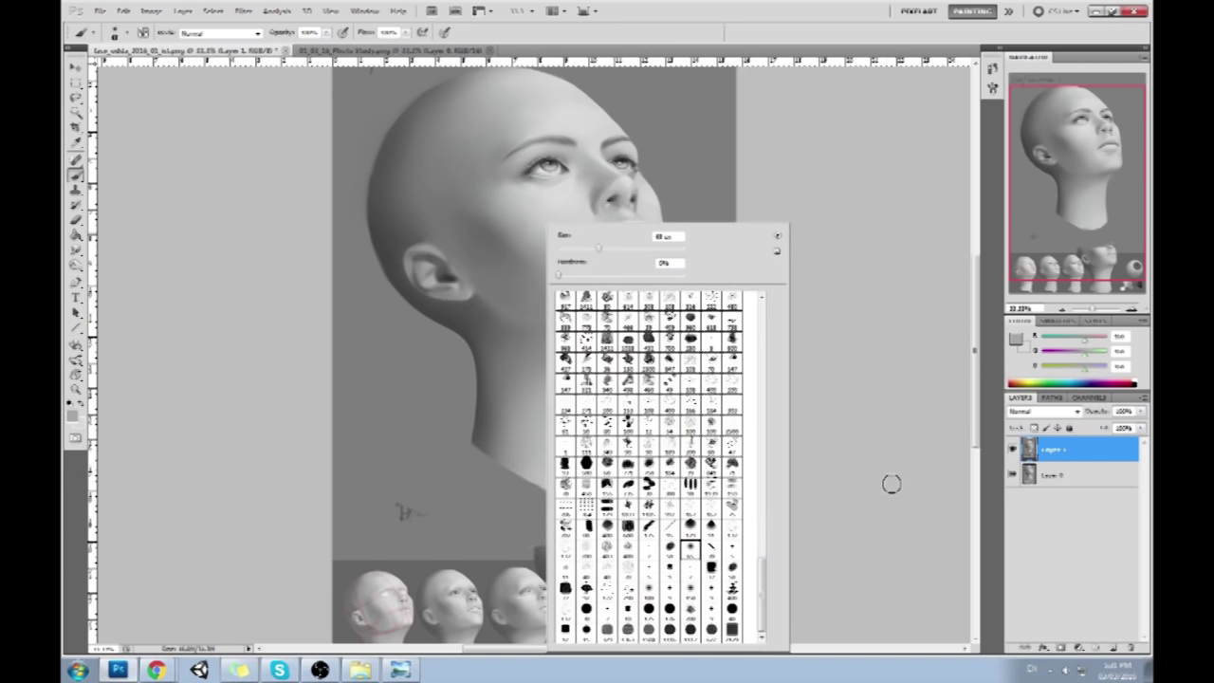
pyautogui.click(891, 484)
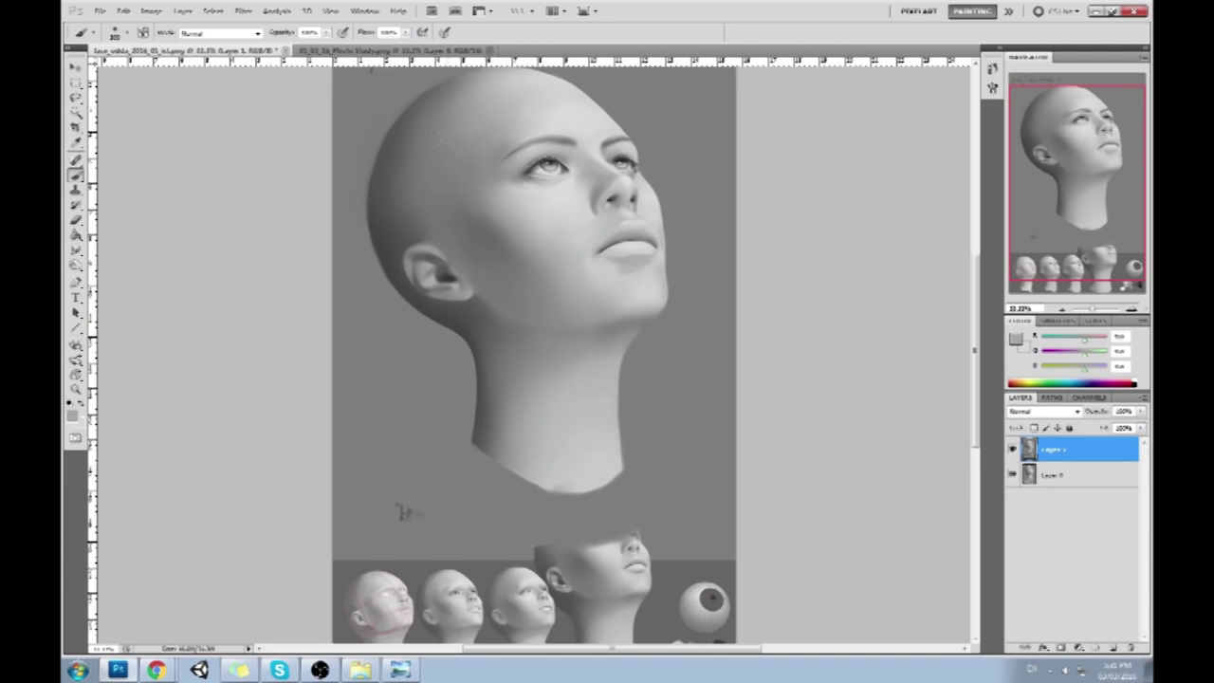
# Paint soft light grey strokes and spots across the temple, cheek, ear and front of the face to mark its planes
pyautogui.moveTo(446, 150); pyautogui.dragTo(564, 299)
pyautogui.moveTo(473, 211); pyautogui.dragTo(417, 248)
pyautogui.moveTo(487, 237); pyautogui.dragTo(452, 278)
pyautogui.moveTo(514, 283); pyautogui.dragTo(476, 329)
pyautogui.moveTo(531, 108); pyautogui.dragTo(621, 285)
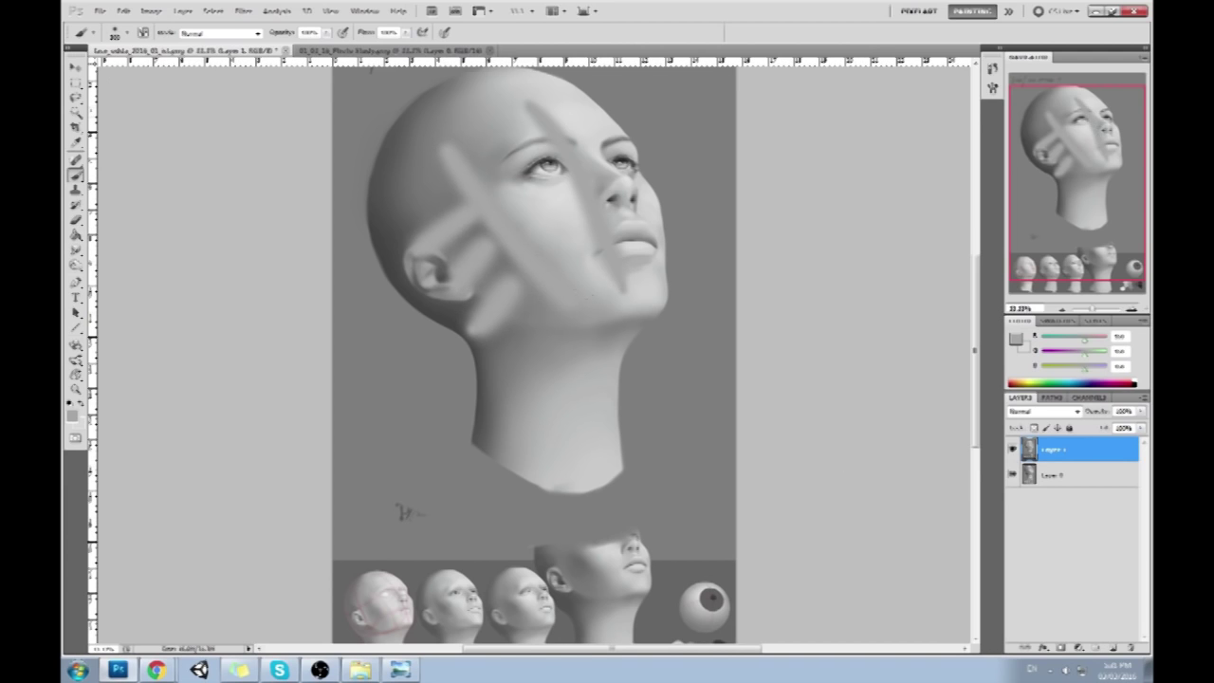
pyautogui.click(463, 235)
pyautogui.click(549, 203)
pyautogui.click(618, 170)
pyautogui.moveTo(642, 351)
pyautogui.mouseDown()
pyautogui.moveTo(664, 365)
pyautogui.moveTo(672, 395)
pyautogui.mouseUp()
pyautogui.moveTo(716, 392)
pyautogui.mouseDown()
pyautogui.moveTo(681, 315)
pyautogui.moveTo(721, 322)
pyautogui.mouseUp()
# Undo the light grey plane strokes on the face
pyautogui.hotkey('ctrl', 'alt', 'z')
pyautogui.hotkey('ctrl', 'alt', 'z')
pyautogui.hotkey('ctrl', 'alt', 'z')
pyautogui.hotkey('ctrl', 'alt', 'z')
pyautogui.hotkey('ctrl', 'alt', 'z')
pyautogui.hotkey('ctrl', 'alt', 'z')
pyautogui.hotkey('ctrl', 'alt', 'z')
pyautogui.hotkey('ctrl', 'alt', 'z')
pyautogui.hotkey('ctrl', 'alt', 'z')
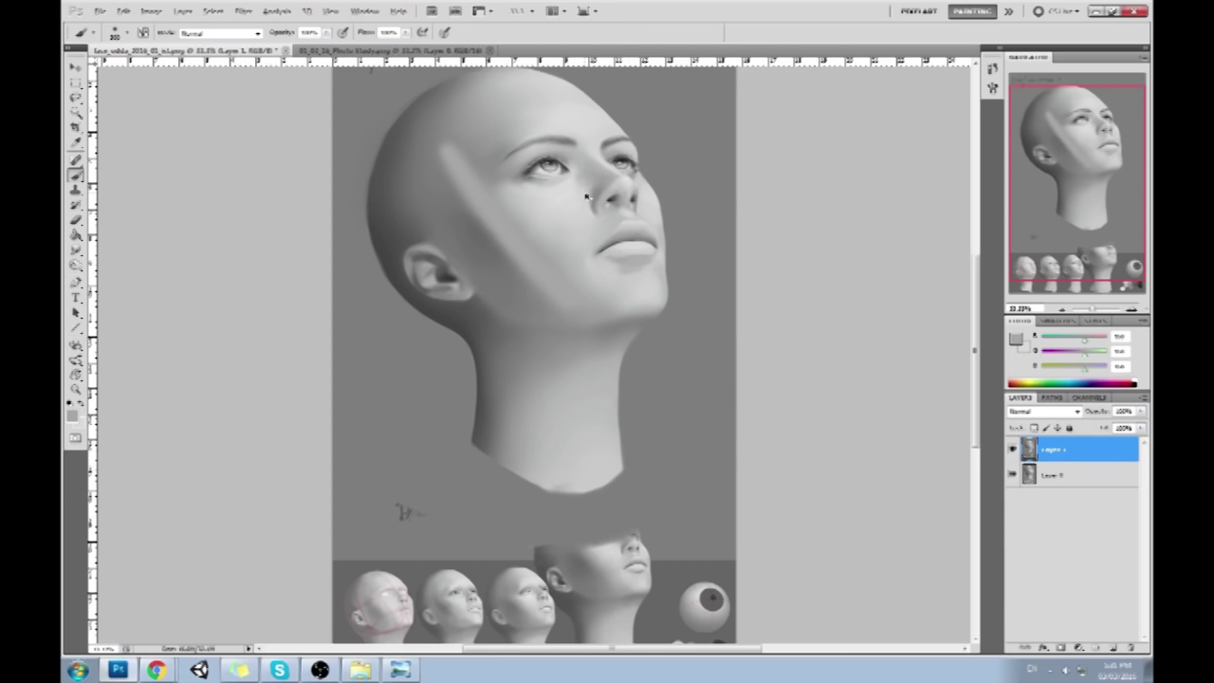
pyautogui.hotkey('ctrl', 'alt', 'z')
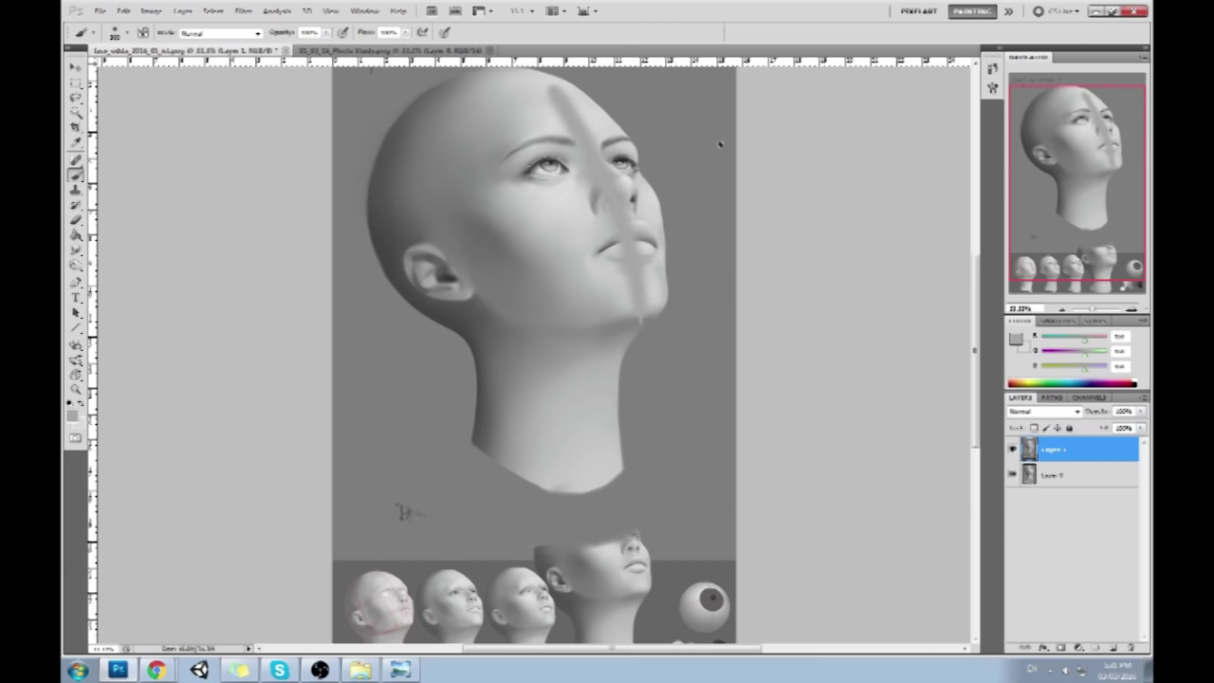
# Set the brush colour to red and paint two diagonal strokes and two dots along the cheek and centre of the face
pyautogui.click(1015, 339)
pyautogui.press('Return')
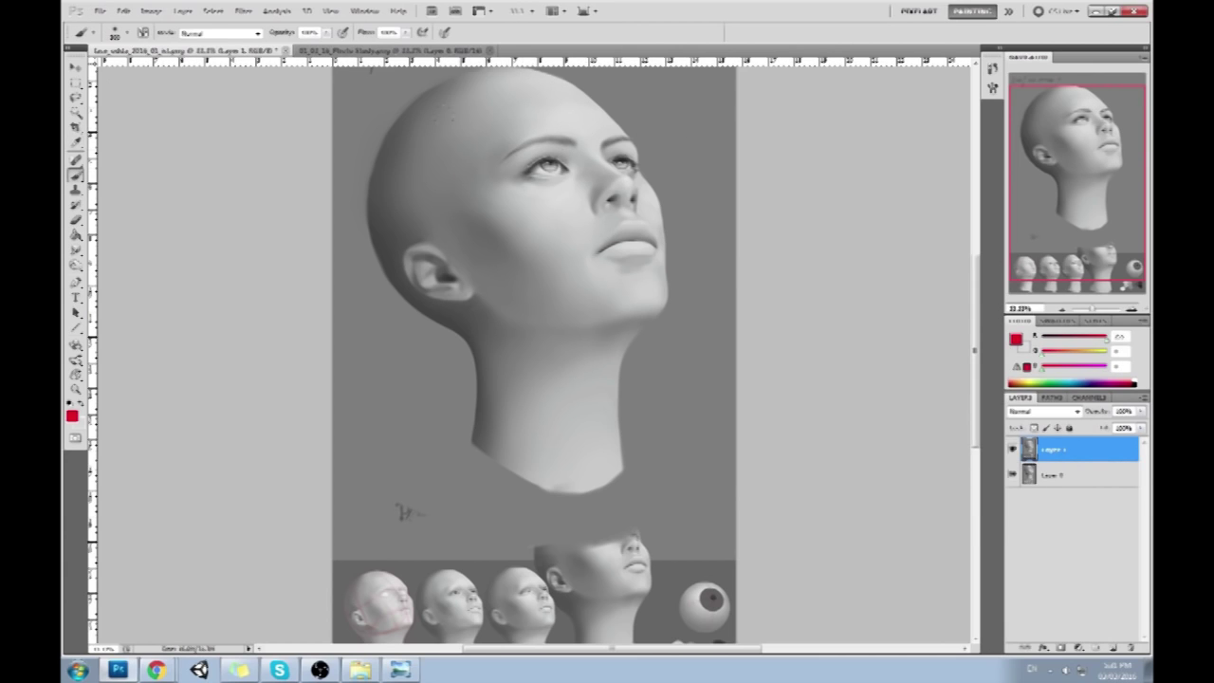
pyautogui.moveTo(460, 132); pyautogui.dragTo(580, 258)
pyautogui.moveTo(561, 94); pyautogui.dragTo(660, 323)
pyautogui.click(567, 202)
pyautogui.click(640, 182)
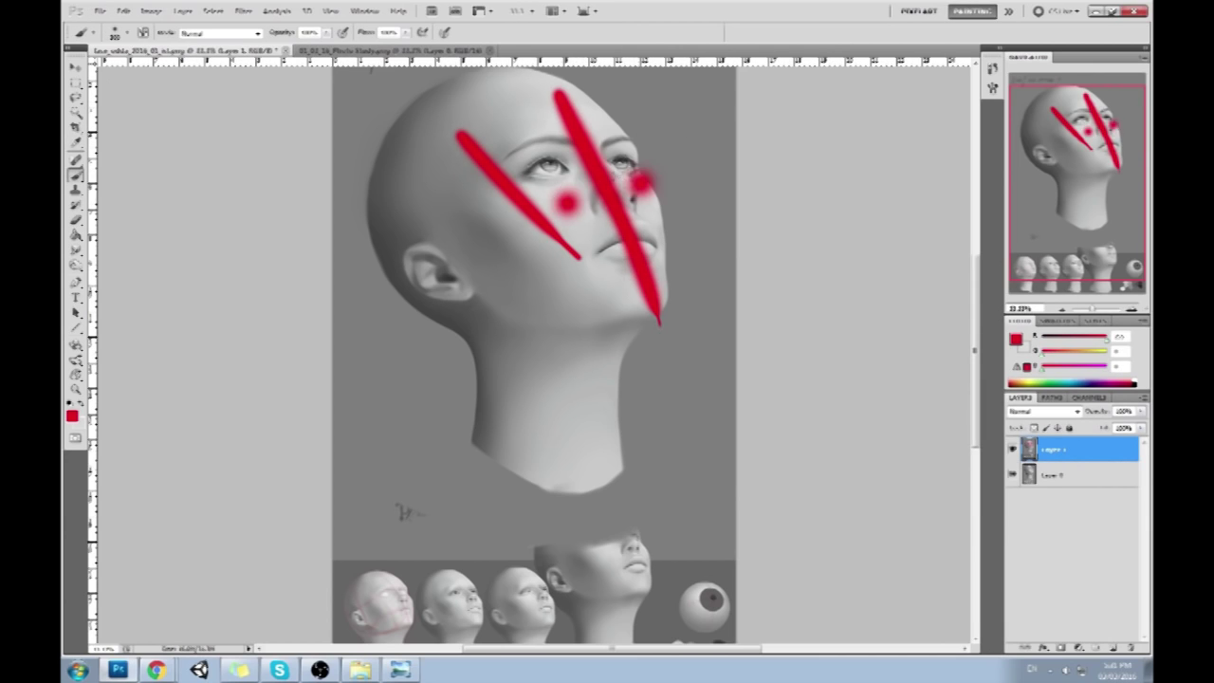
# Undo the thick red strokes and dots on the face
pyautogui.hotkey('ctrl', 'alt', 'z')
pyautogui.hotkey('ctrl', 'alt', 'z')
pyautogui.hotkey('ctrl', 'alt', 'z')
pyautogui.hotkey('ctrl', 'alt', 'z')
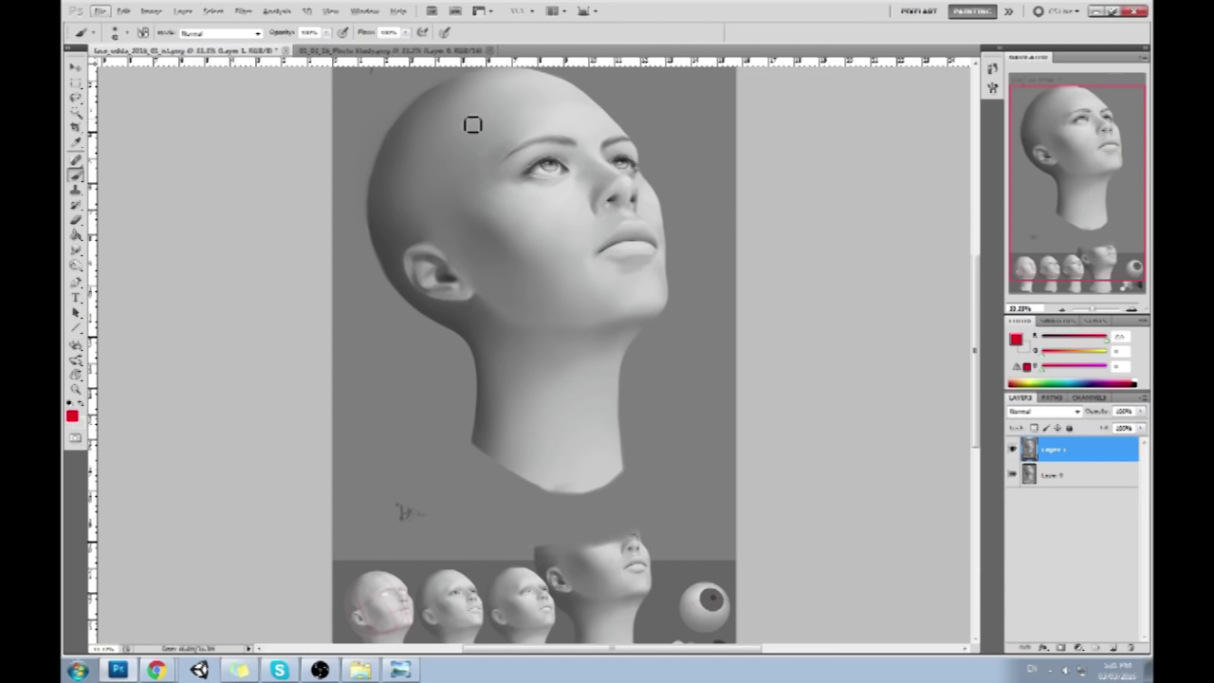
# Outline the head's side and front planes as a red box with a smaller brush, and mark the side plane with a zigzag
pyautogui.moveTo(474, 130)
pyautogui.mouseDown()
pyautogui.moveTo(608, 307)
pyautogui.moveTo(635, 126)
pyautogui.mouseUp()
pyautogui.moveTo(602, 98)
pyautogui.mouseDown()
pyautogui.moveTo(684, 285)
pyautogui.moveTo(603, 301)
pyautogui.moveTo(486, 367)
pyautogui.mouseUp()
pyautogui.moveTo(379, 211); pyautogui.dragTo(504, 382)
pyautogui.moveTo(476, 128); pyautogui.dragTo(362, 232)
pyautogui.moveTo(491, 223); pyautogui.dragTo(531, 318)
# Draw red diagonal lines projecting outward from the eye, nose, mouth and chin to show the front plane's direction
pyautogui.moveTo(595, 197); pyautogui.dragTo(733, 92)
pyautogui.moveTo(550, 170); pyautogui.dragTo(626, 106)
pyautogui.moveTo(642, 237); pyautogui.dragTo(734, 156)
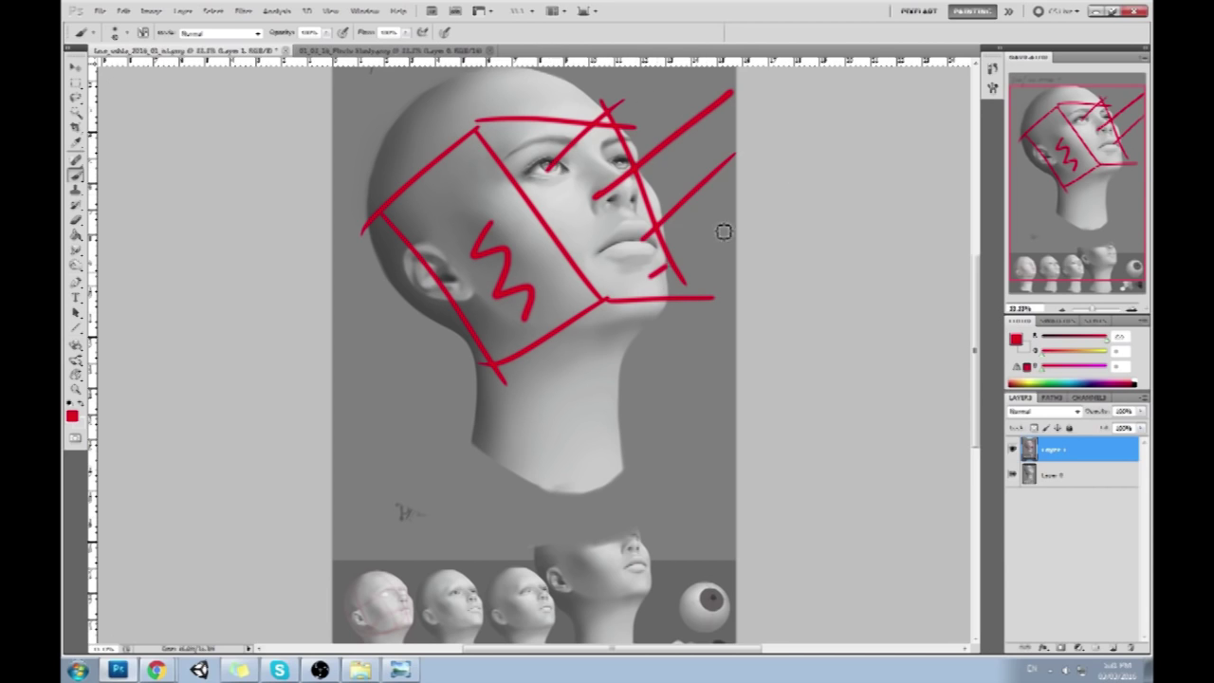
pyautogui.moveTo(652, 275); pyautogui.dragTo(734, 210)
pyautogui.moveTo(661, 177); pyautogui.dragTo(734, 126)
pyautogui.moveTo(572, 192); pyautogui.dragTo(713, 82)
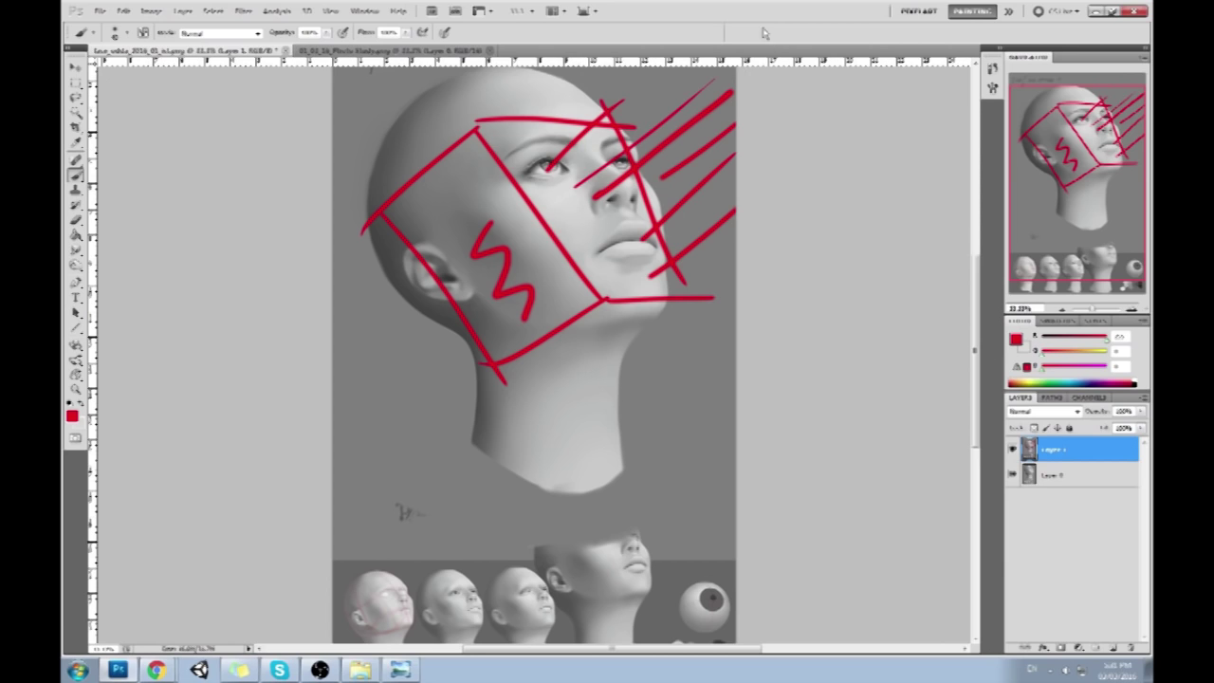
pyautogui.moveTo(592, 179); pyautogui.dragTo(496, 90)
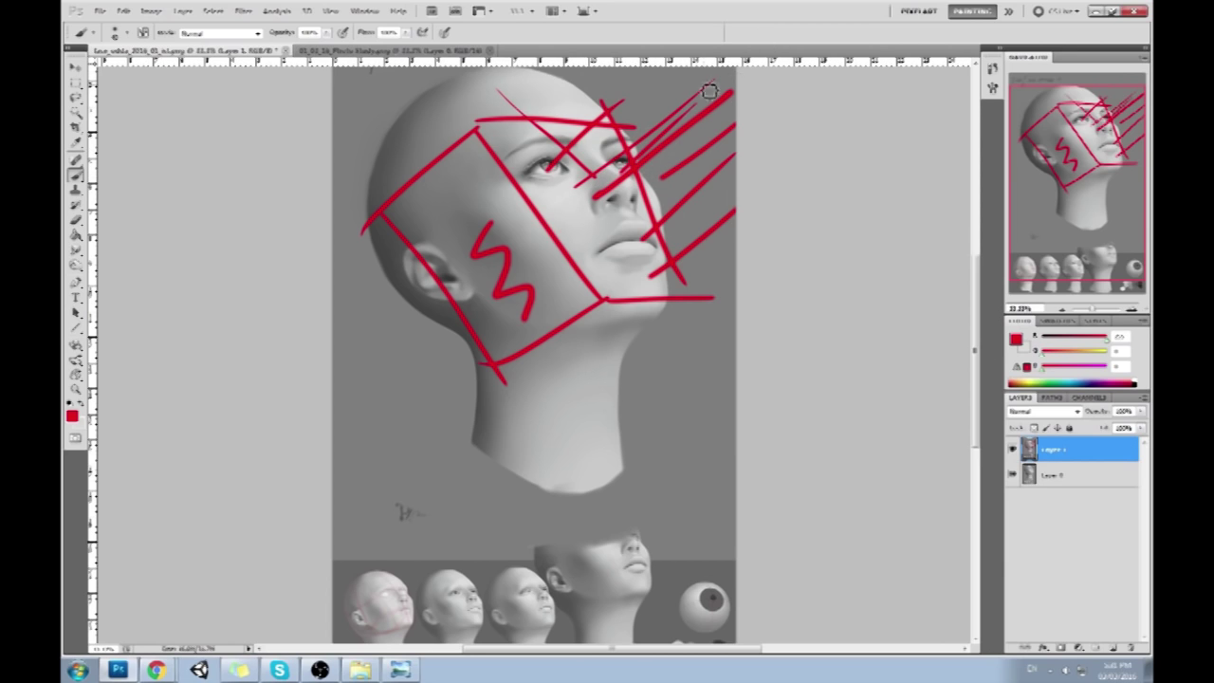
# Undo the extra crossing lines near the nose and redraw a red projection line from below the near eye
pyautogui.hotkey('ctrl', 'alt', 'z')
pyautogui.hotkey('ctrl', 'alt', 'z')
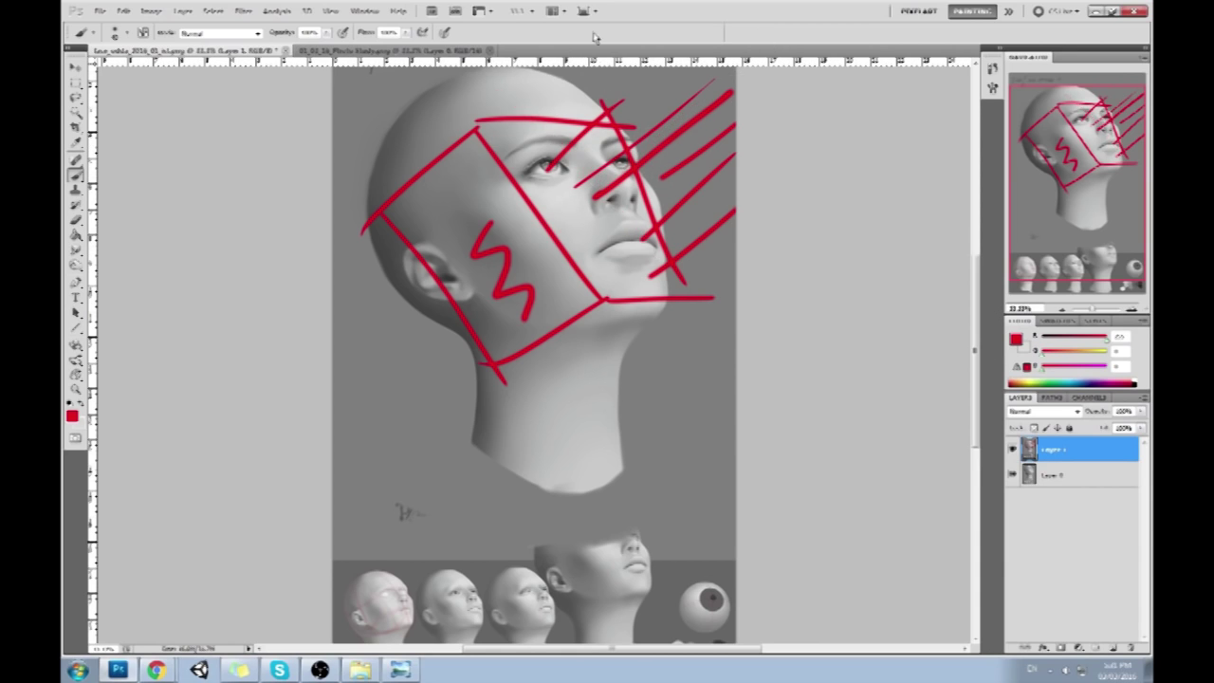
pyautogui.moveTo(566, 187)
pyautogui.mouseDown()
pyautogui.moveTo(697, 106)
pyautogui.moveTo(580, 180)
pyautogui.mouseUp()
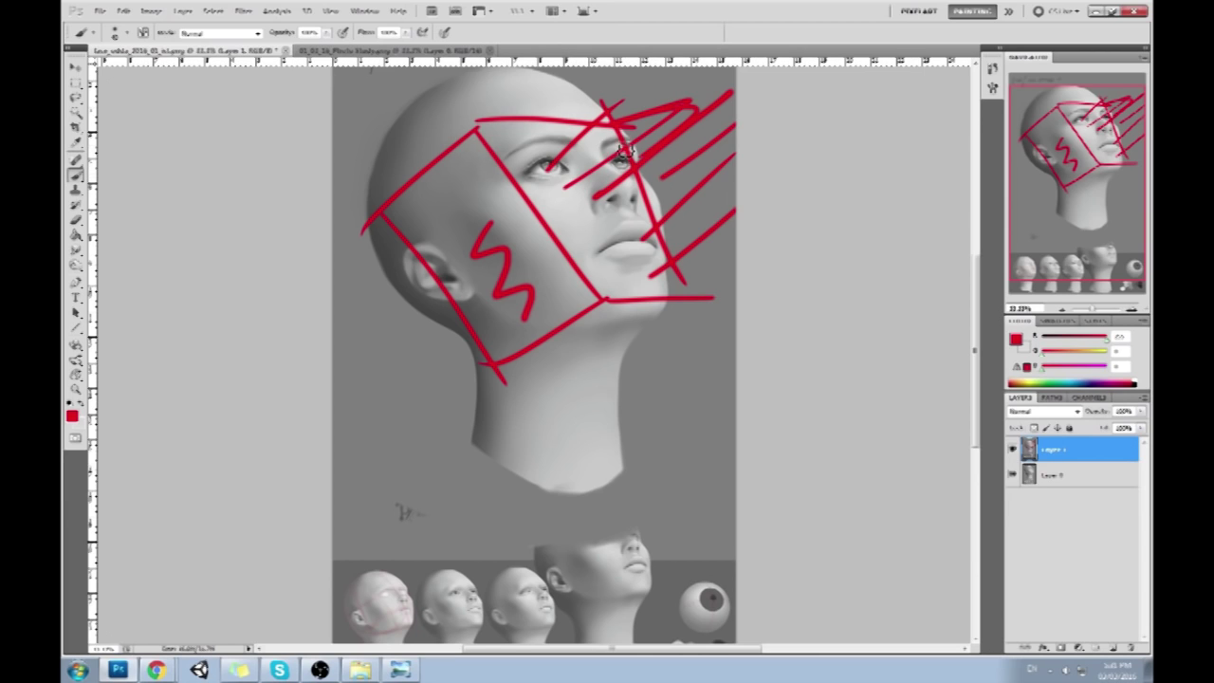
# Undo all the red box and direction lines over the head
pyautogui.hotkey('ctrl', 'alt', 'z')
pyautogui.hotkey('ctrl', 'alt', 'z')
pyautogui.hotkey('ctrl', 'alt', 'z')
pyautogui.hotkey('ctrl', 'alt', 'z')
pyautogui.hotkey('ctrl', 'alt', 'z')
pyautogui.hotkey('ctrl', 'alt', 'z')
pyautogui.hotkey('ctrl', 'alt', 'z')
pyautogui.hotkey('ctrl', 'alt', 'z')
pyautogui.hotkey('ctrl', 'alt', 'z')
pyautogui.hotkey('ctrl', 'alt', 'z')
pyautogui.hotkey('ctrl', 'alt', 'z')
pyautogui.hotkey('ctrl', 'alt', 'z')
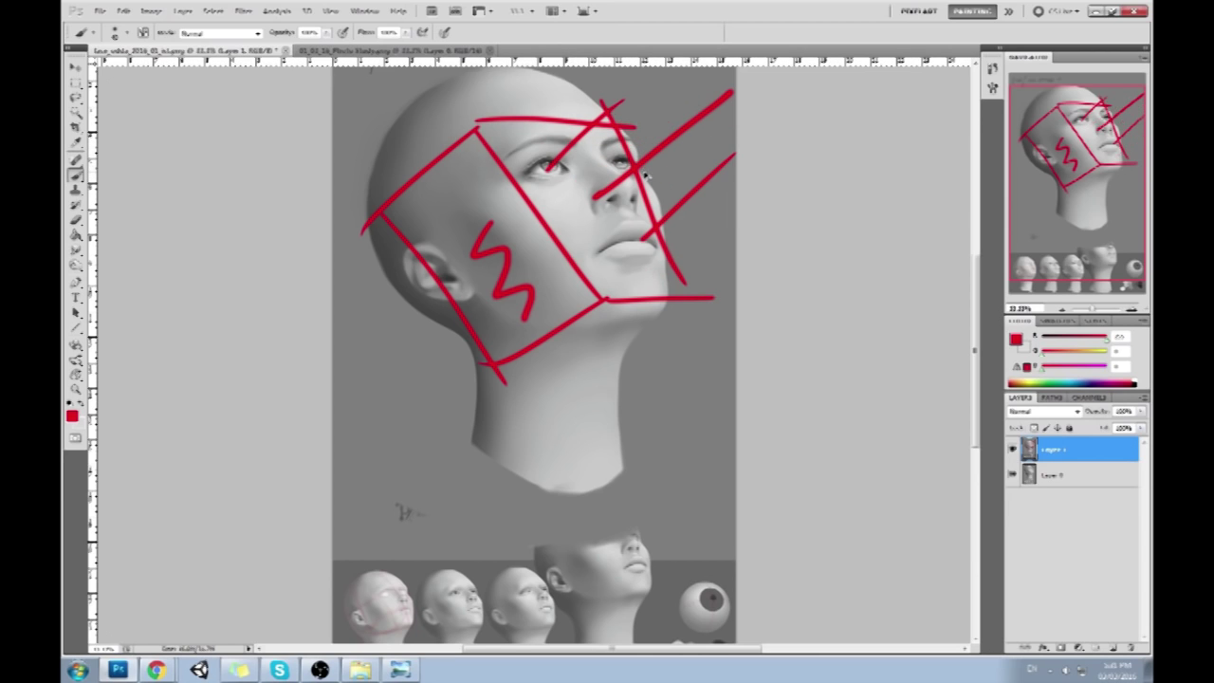
pyautogui.hotkey('ctrl', 'alt', 'z')
pyautogui.hotkey('ctrl', 'alt', 'z')
pyautogui.hotkey('ctrl', 'alt', 'z')
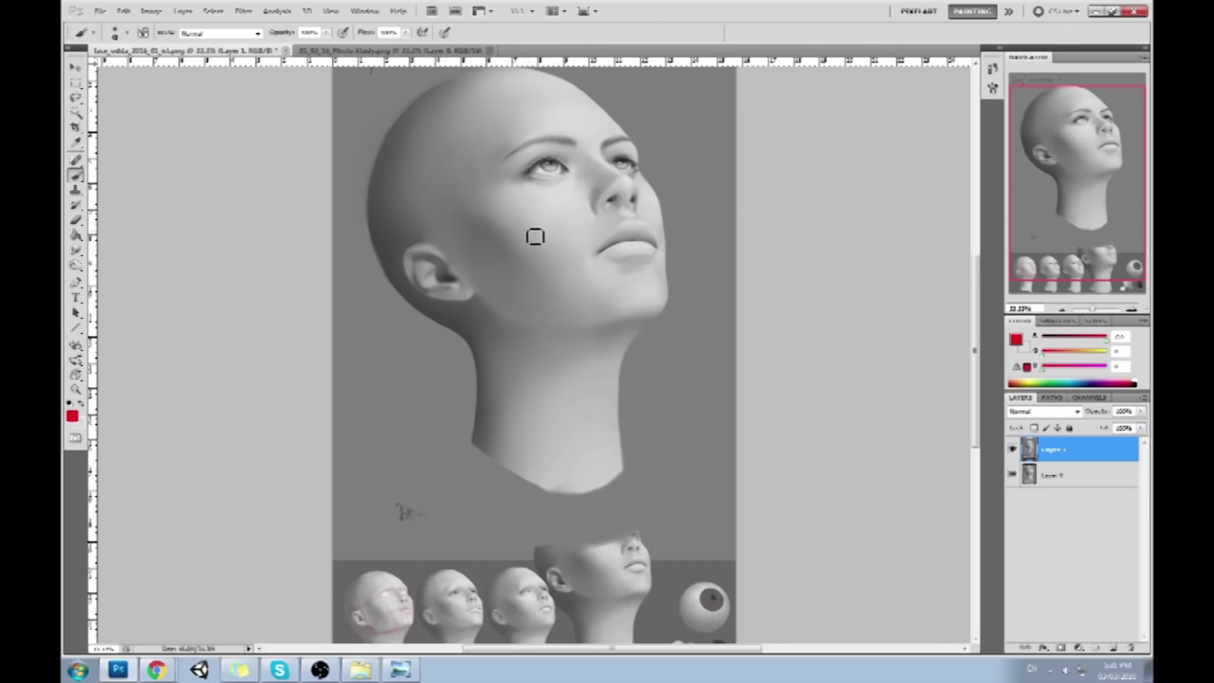
# Enlarge the brush, lower its opacity and shade the near cheek below the eye's outer corner with greys sampled from the face
pyautogui.press('.')
pyautogui.click(326, 32)
pyautogui.moveTo(328, 44); pyautogui.dragTo(283, 44)
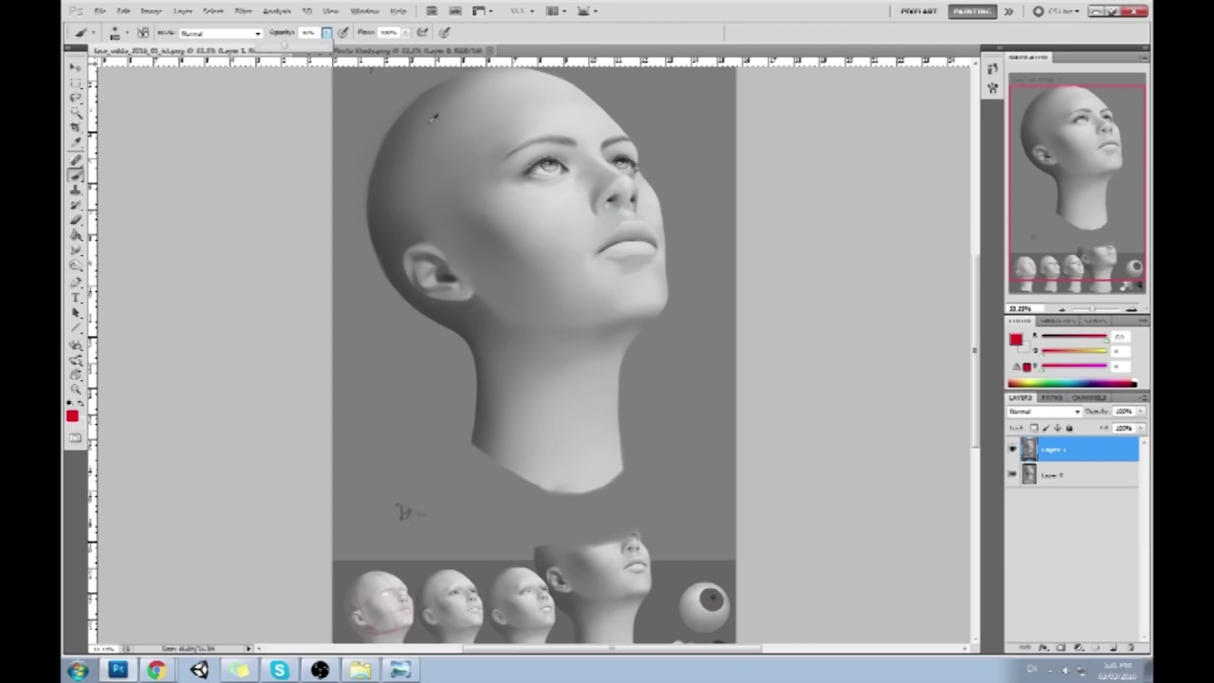
pyautogui.keyDown('alt'); pyautogui.click(498, 224); pyautogui.keyUp('alt')
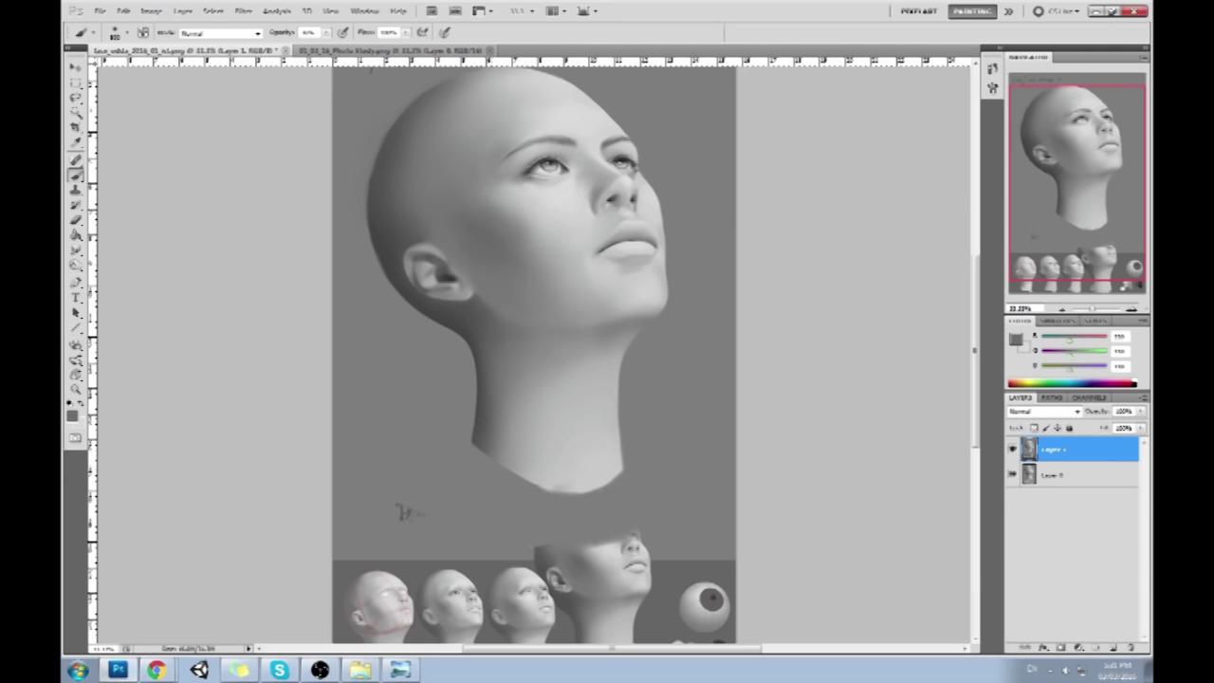
pyautogui.moveTo(500, 209); pyautogui.dragTo(530, 238)
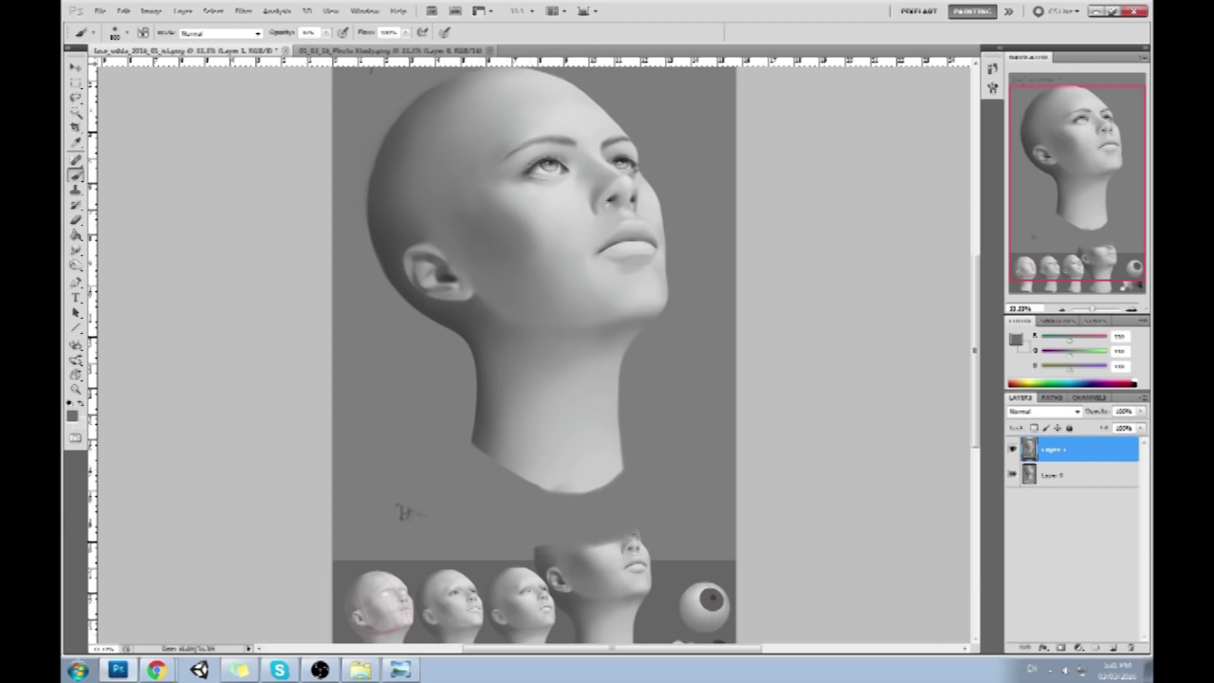
pyautogui.keyDown('alt'); pyautogui.click(501, 208); pyautogui.keyUp('alt')
pyautogui.keyDown('alt'); pyautogui.click(504, 243); pyautogui.keyUp('alt')
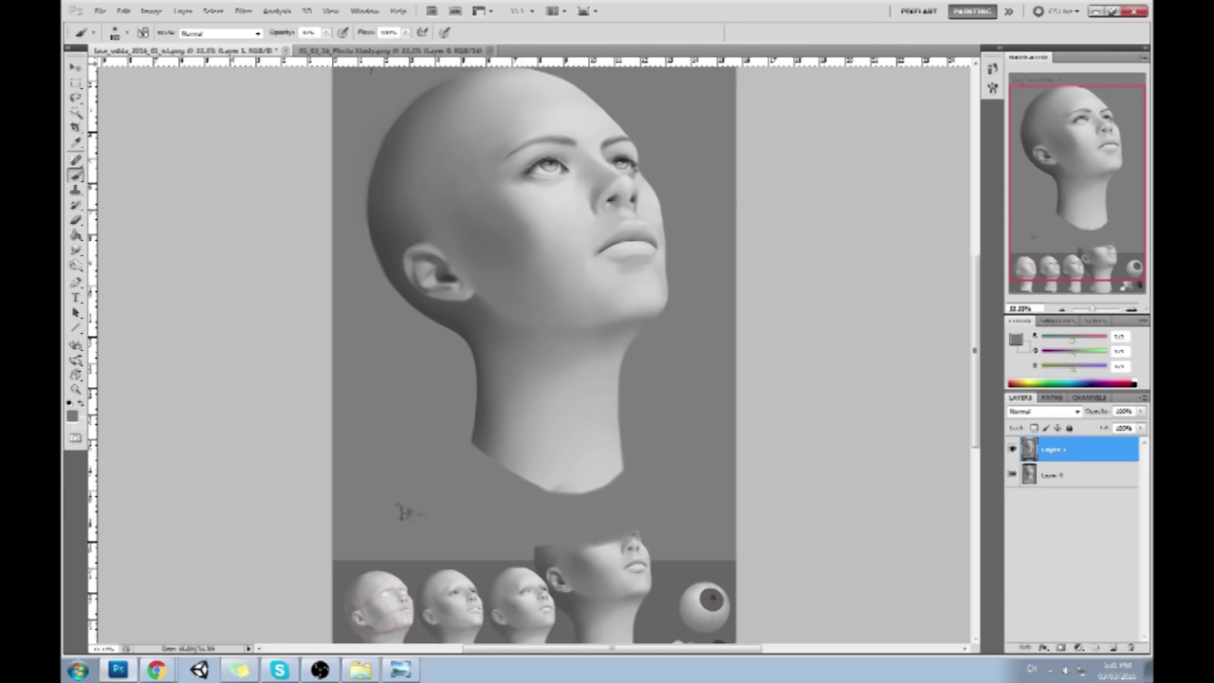
pyautogui.keyDown('alt'); pyautogui.click(552, 211); pyautogui.keyUp('alt')
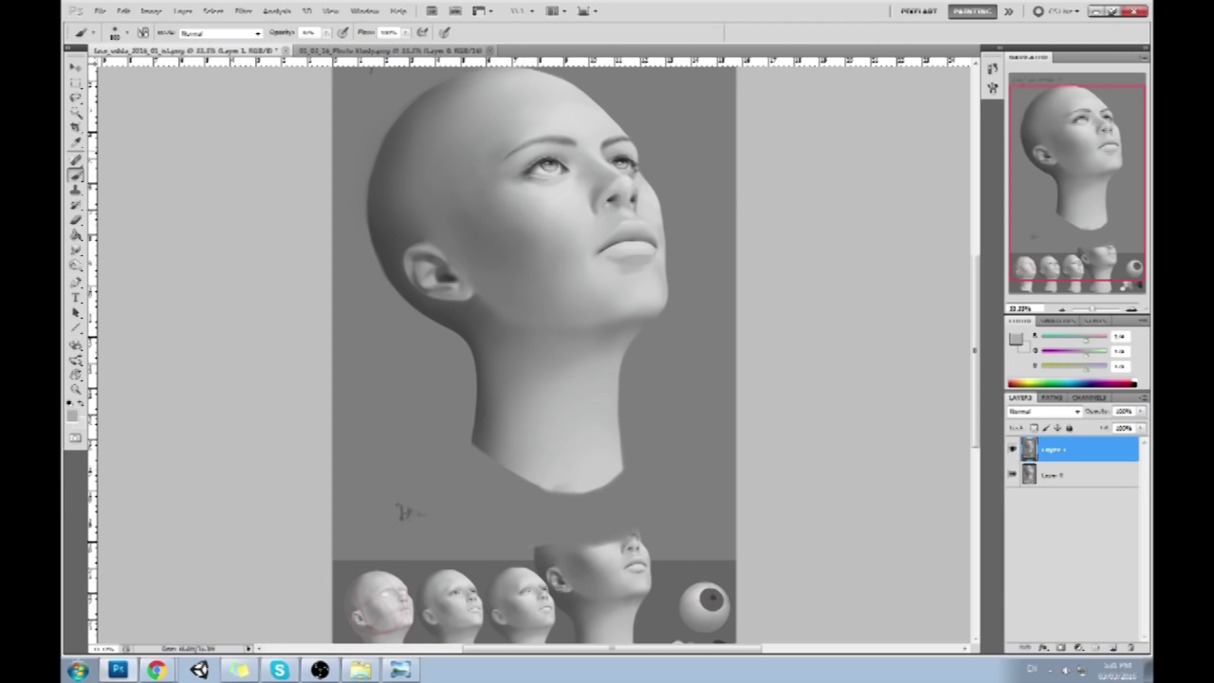
# Raise the brush opacity and model the upper near cheek with sampled light and mid greys
pyautogui.hotkey('ctrl', '-')
pyautogui.click(326, 32)
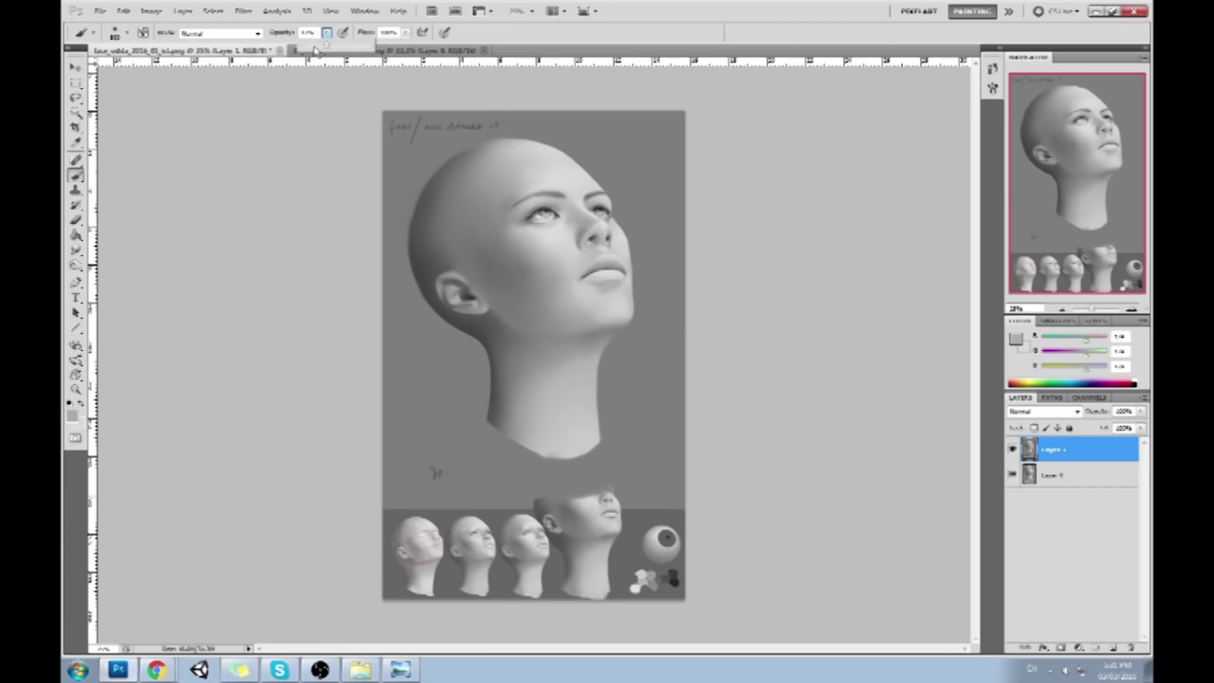
pyautogui.moveTo(316, 46); pyautogui.dragTo(341, 45)
pyautogui.keyDown('alt'); pyautogui.click(550, 233); pyautogui.keyUp('alt')
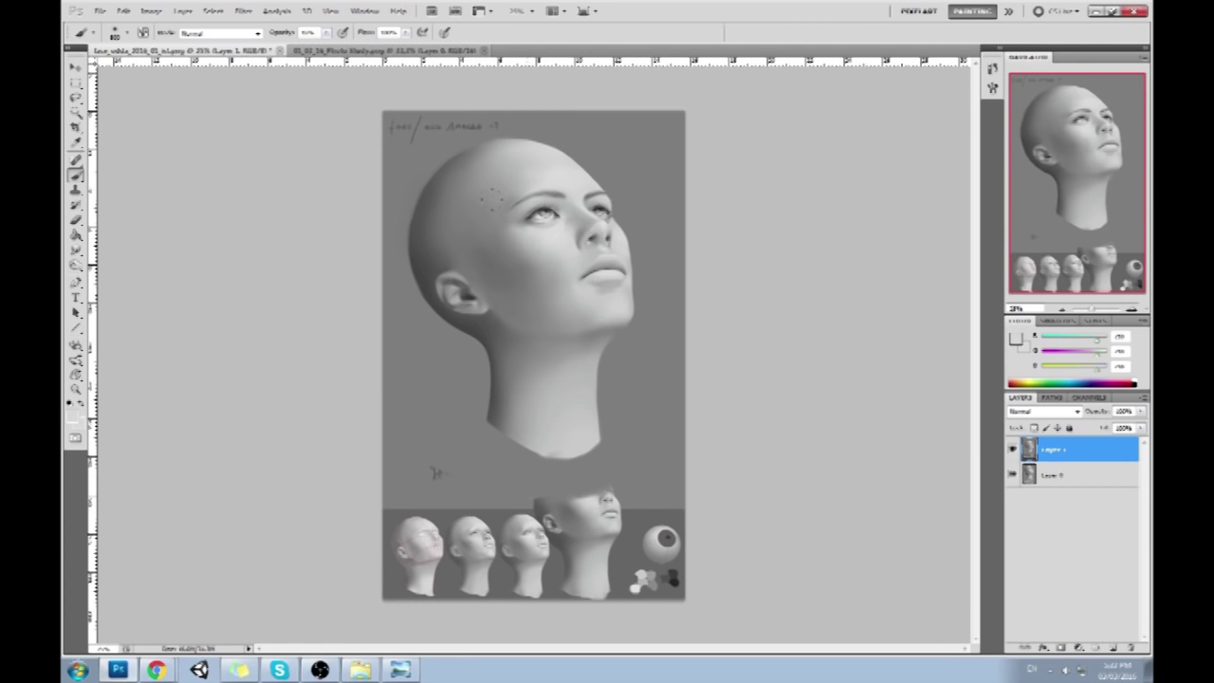
pyautogui.keyDown('alt'); pyautogui.click(535, 241); pyautogui.keyUp('alt')
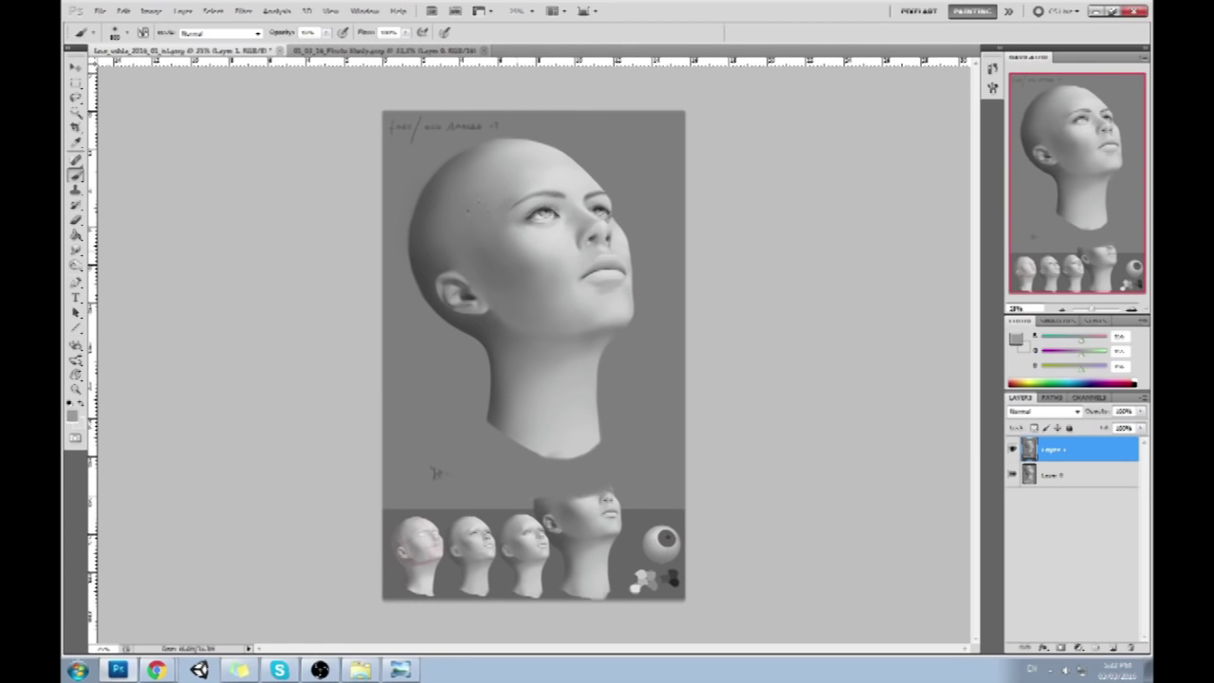
pyautogui.keyDown('alt'); pyautogui.click(531, 254); pyautogui.keyUp('alt')
pyautogui.click(525, 259)
pyautogui.keyDown('alt'); pyautogui.click(525, 260); pyautogui.keyUp('alt')
pyautogui.keyDown('alt'); pyautogui.click(542, 264); pyautogui.keyUp('alt')
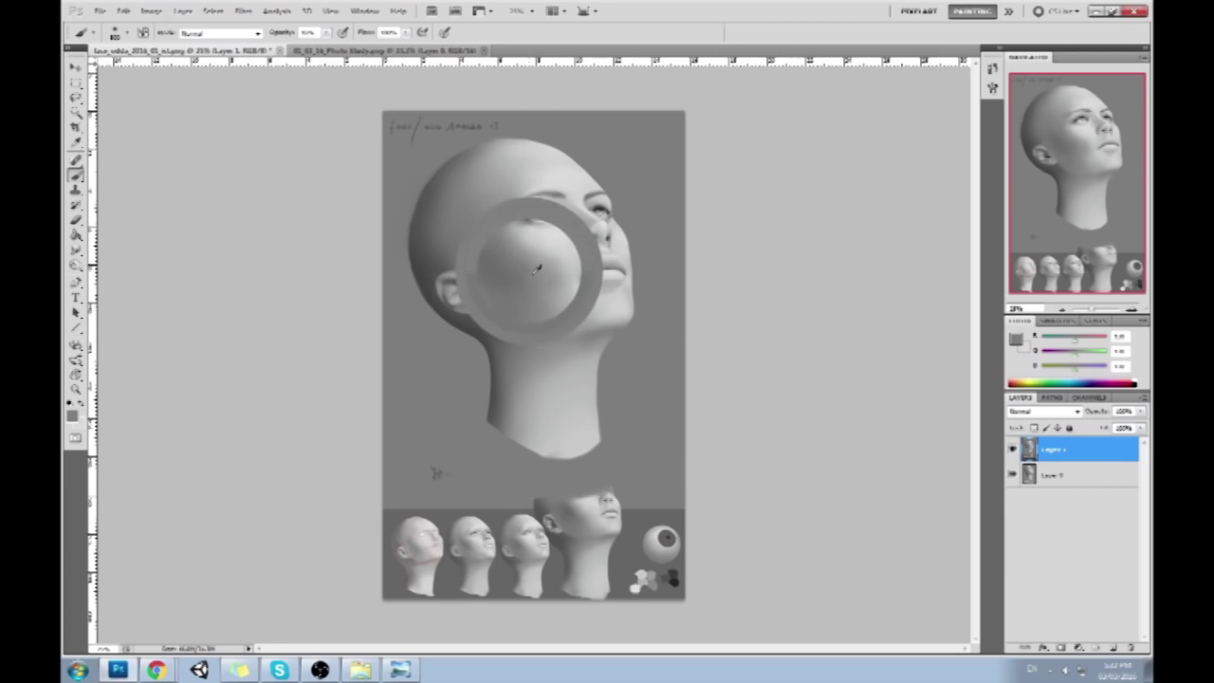
# Smooth the transition from the shaded side of the near cheek to its lit front with sampled mid greys
pyautogui.click(523, 268)
pyautogui.click(535, 270)
pyautogui.keyDown('alt'); pyautogui.click(608, 284); pyautogui.keyUp('alt')
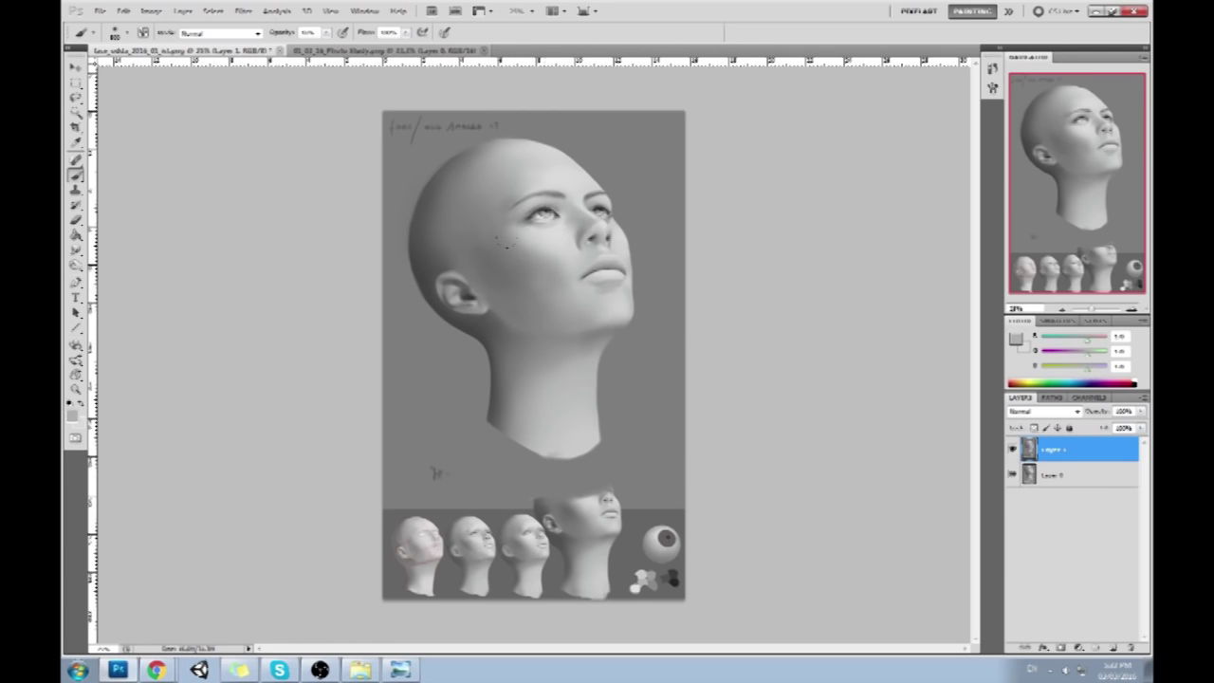
pyautogui.keyDown('alt'); pyautogui.click(542, 263); pyautogui.keyUp('alt')
pyautogui.click(514, 247)
pyautogui.keyDown('alt'); pyautogui.click(534, 253); pyautogui.keyUp('alt')
pyautogui.click(506, 258)
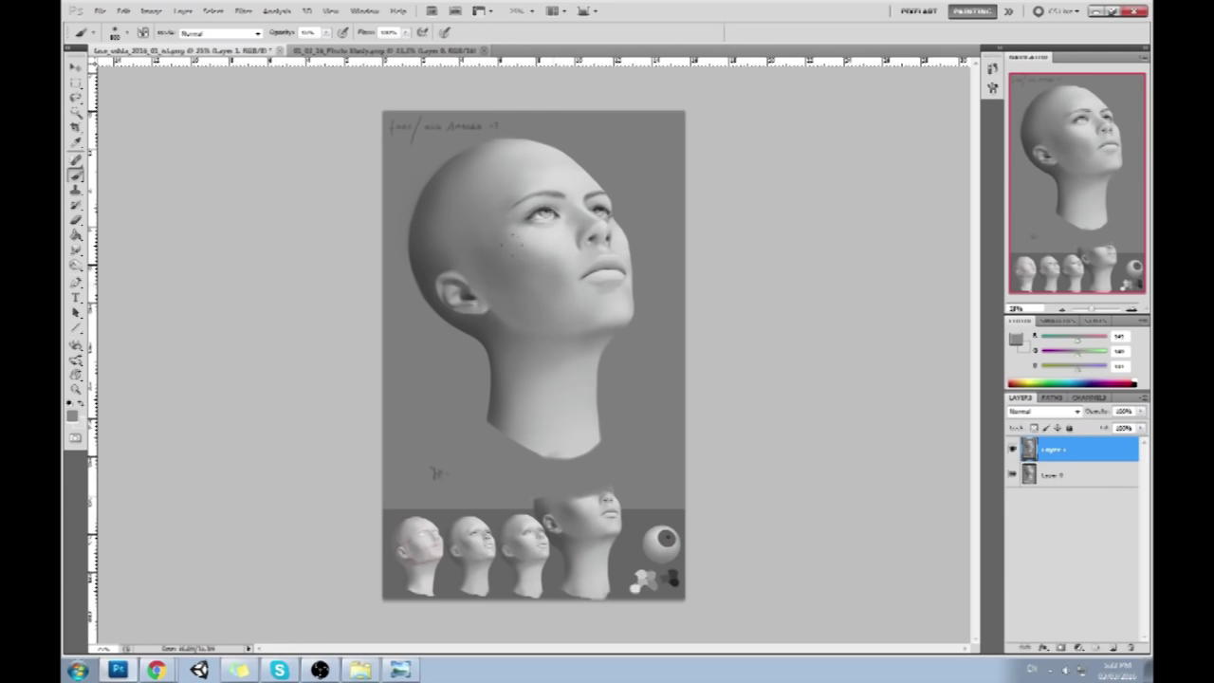
# Sample lighter greys beside the nose and mouth and brighten the front of the near cheek
pyautogui.keyDown('alt'); pyautogui.click(585, 254); pyautogui.keyUp('alt')
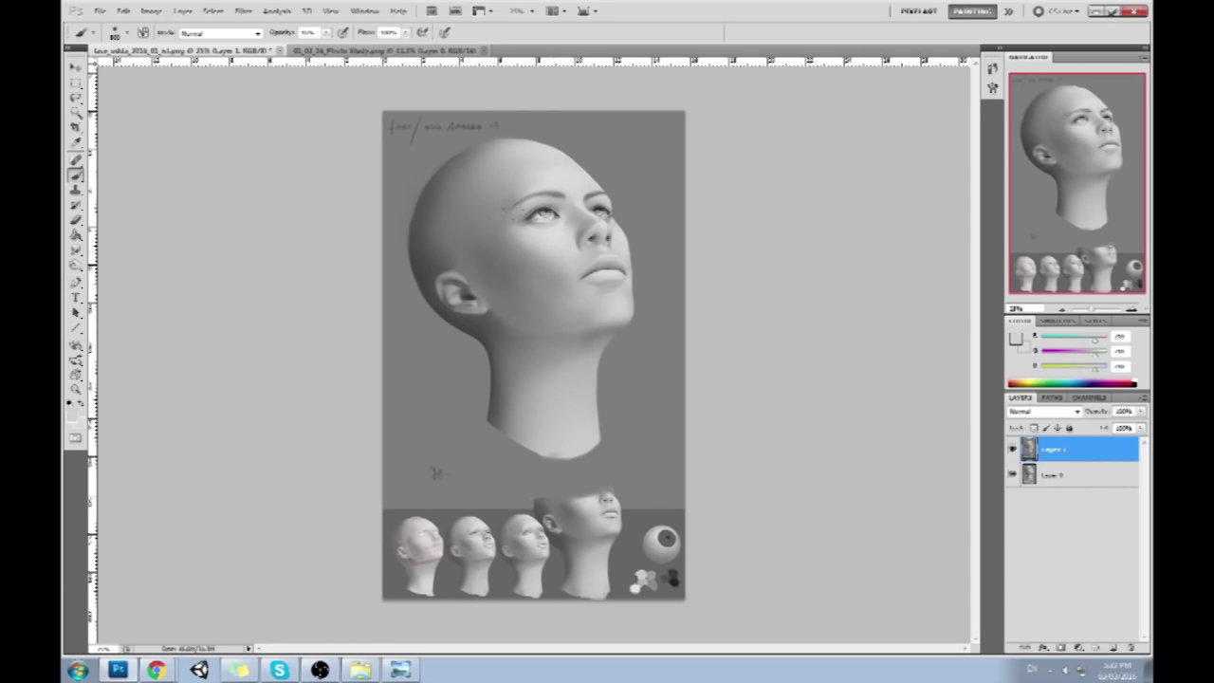
pyautogui.keyDown('alt'); pyautogui.click(556, 266); pyautogui.keyUp('alt')
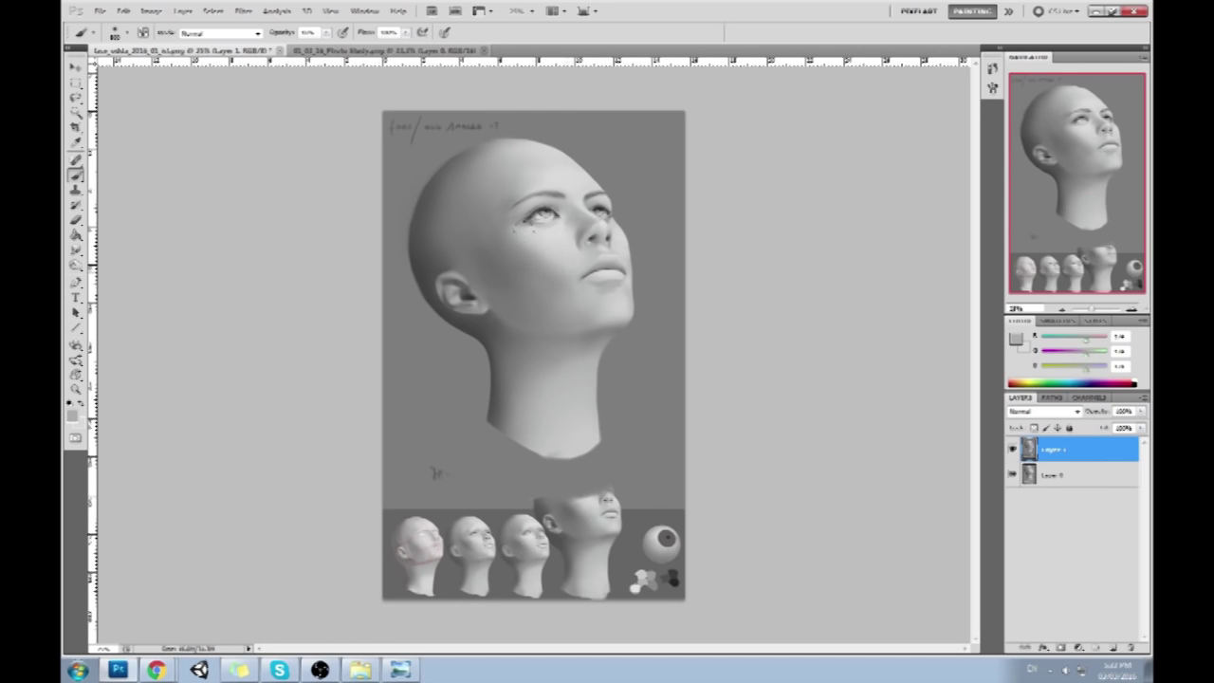
pyautogui.keyDown('alt'); pyautogui.click(588, 265); pyautogui.keyUp('alt')
pyautogui.keyDown('alt'); pyautogui.click(547, 270); pyautogui.keyUp('alt')
pyautogui.keyDown('alt'); pyautogui.click(581, 245); pyautogui.keyUp('alt')
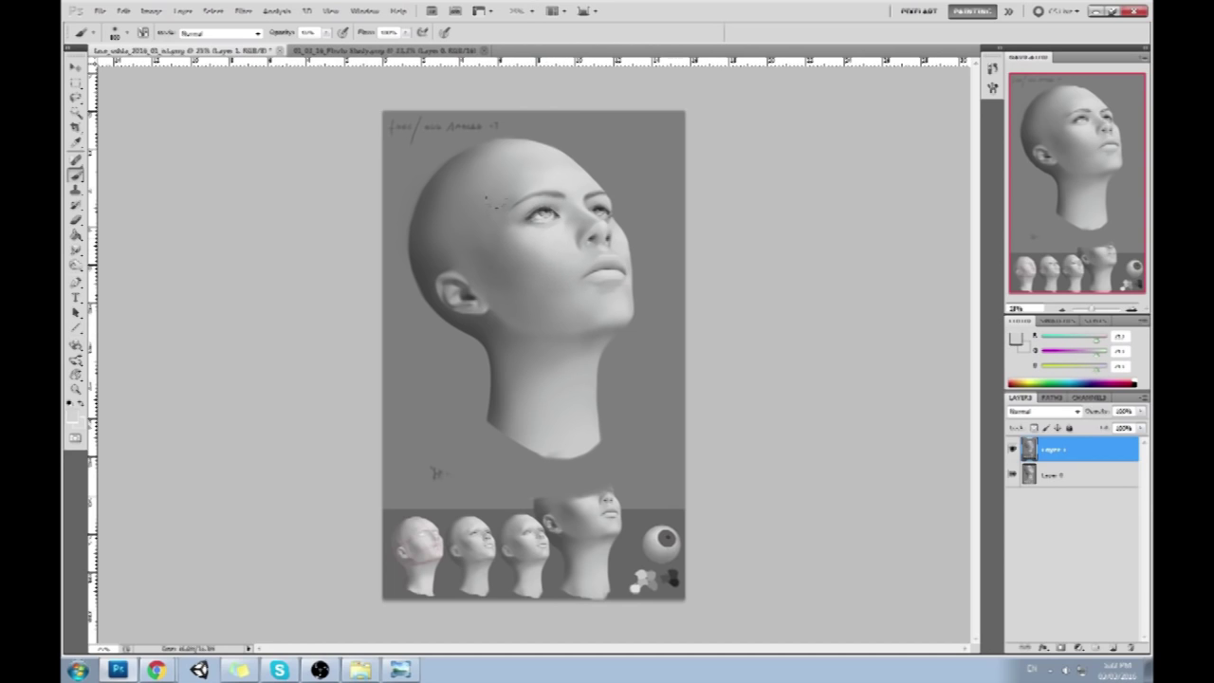
# Blend sampled greys over the near temple beside the eyebrow and save the document
pyautogui.keyDown('alt'); pyautogui.click(483, 224); pyautogui.keyUp('alt')
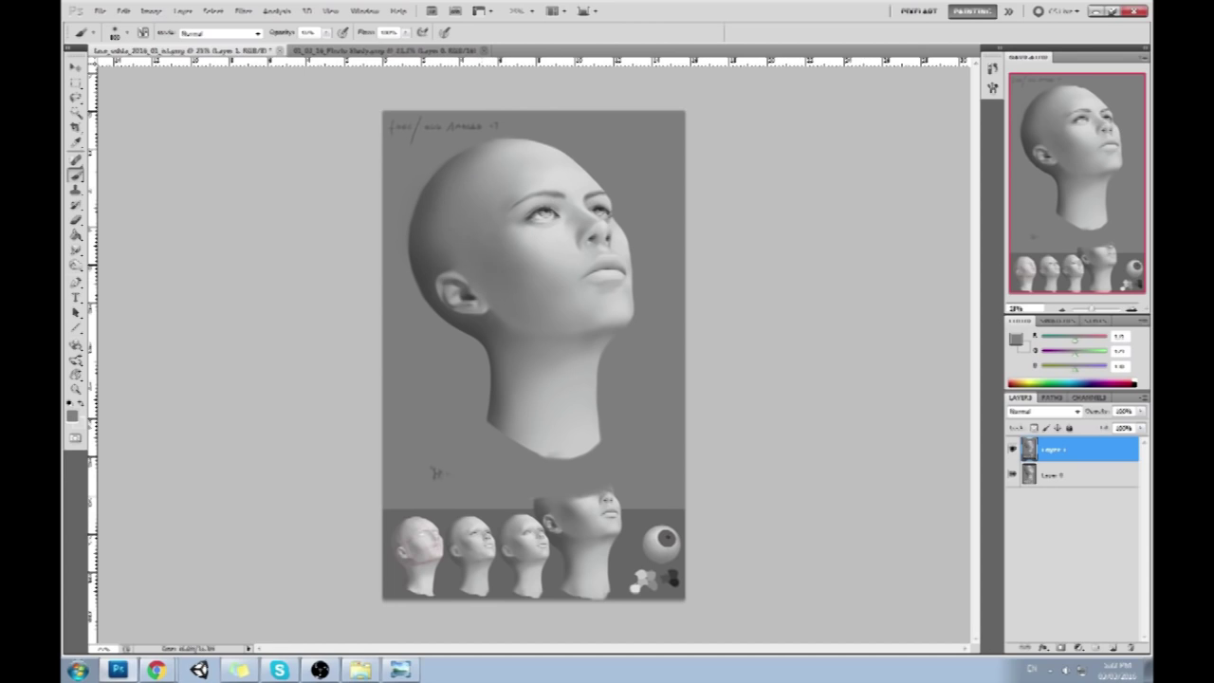
pyautogui.keyDown('alt'); pyautogui.click(463, 198); pyautogui.keyUp('alt')
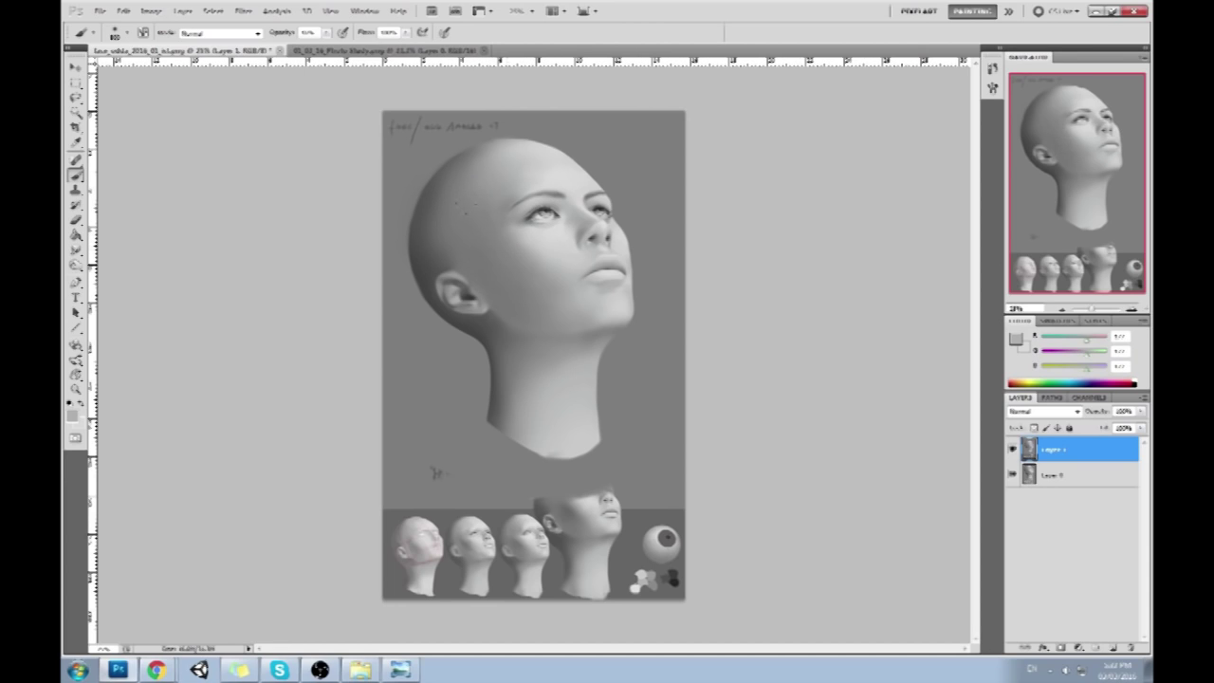
pyautogui.hotkey('ctrl', 's')
pyautogui.keyDown('alt'); pyautogui.click(480, 197); pyautogui.keyUp('alt')
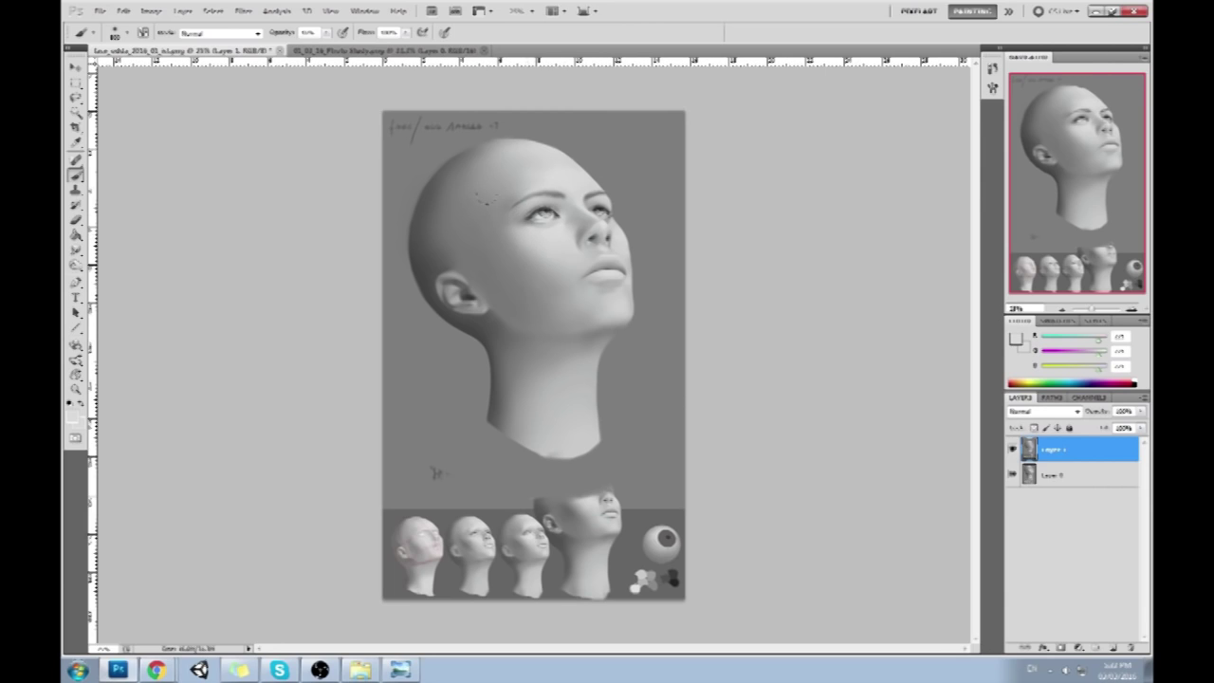
# Sample greys below the near eye and soften the shading at the centre of the near cheek
pyautogui.keyDown('alt'); pyautogui.click(551, 244); pyautogui.keyUp('alt')
pyautogui.keyDown('alt'); pyautogui.click(555, 244); pyautogui.keyUp('alt')
pyautogui.keyDown('alt'); pyautogui.click(560, 240); pyautogui.keyUp('alt')
pyautogui.keyDown('alt'); pyautogui.click(553, 270); pyautogui.keyUp('alt')
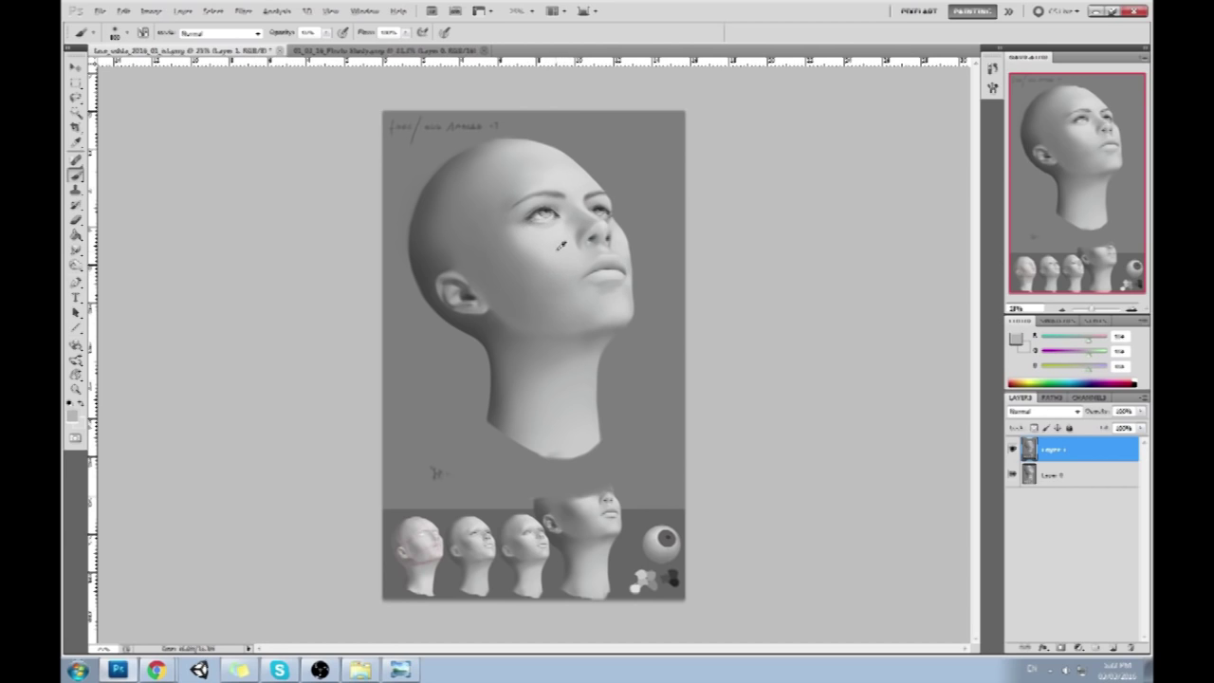
# Blend sampled light to mid greys from the near cheek back toward the side of the face in front of the ear
pyautogui.keyDown('alt'); pyautogui.click(558, 248); pyautogui.keyUp('alt')
pyautogui.keyDown('alt'); pyautogui.click(559, 276); pyautogui.keyUp('alt')
pyautogui.keyDown('alt'); pyautogui.click(547, 271); pyautogui.keyUp('alt')
pyautogui.keyDown('alt'); pyautogui.click(546, 271); pyautogui.keyUp('alt')
pyautogui.keyDown('alt'); pyautogui.click(489, 252); pyautogui.keyUp('alt')
pyautogui.keyDown('alt'); pyautogui.click(514, 250); pyautogui.keyUp('alt')
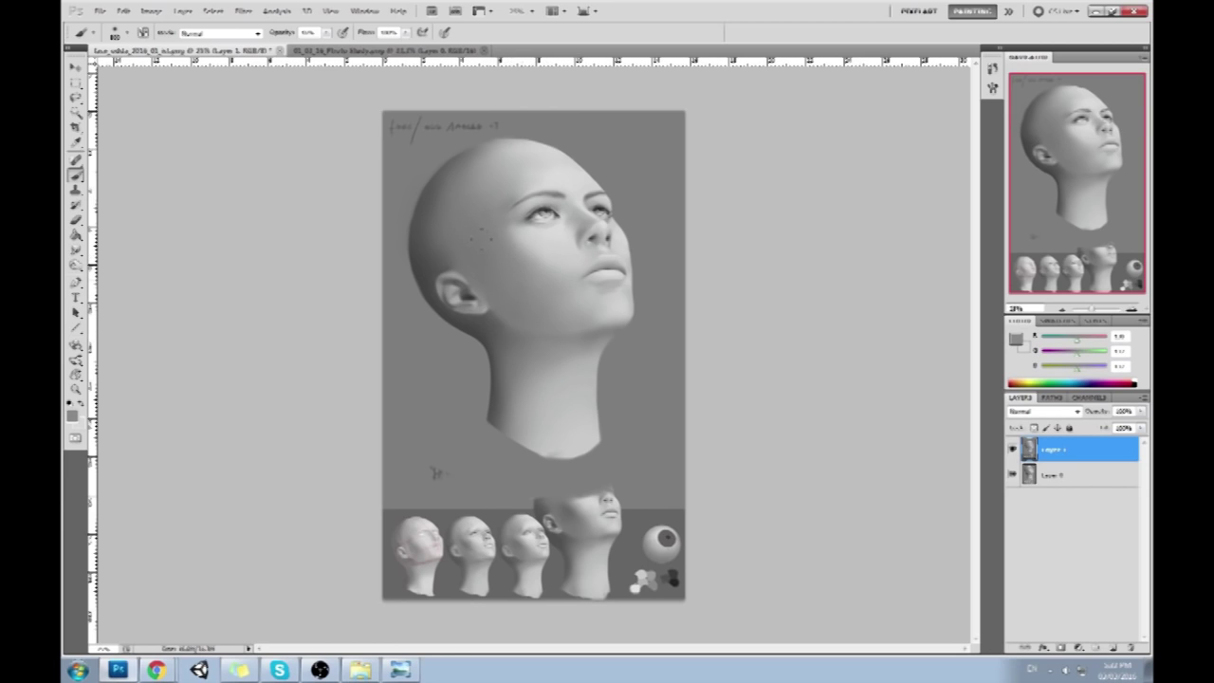
# Smooth the shading around the mouth and chin with greys sampled from the lower face
pyautogui.keyDown('alt'); pyautogui.click(569, 290); pyautogui.keyUp('alt')
pyautogui.keyDown('alt'); pyautogui.click(613, 285); pyautogui.keyUp('alt')
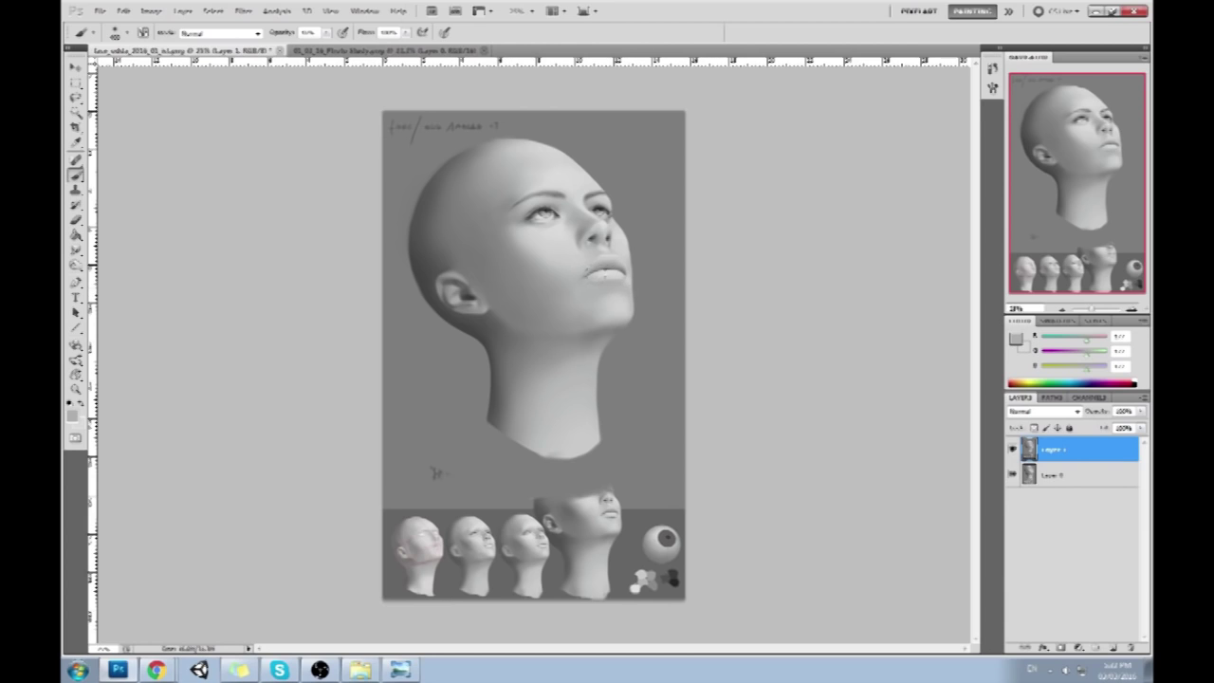
pyautogui.keyDown('alt'); pyautogui.click(609, 258); pyautogui.keyUp('alt')
pyautogui.click(603, 280)
pyautogui.keyDown('alt'); pyautogui.click(616, 321); pyautogui.keyUp('alt')
pyautogui.keyDown('alt'); pyautogui.click(607, 326); pyautogui.keyUp('alt')
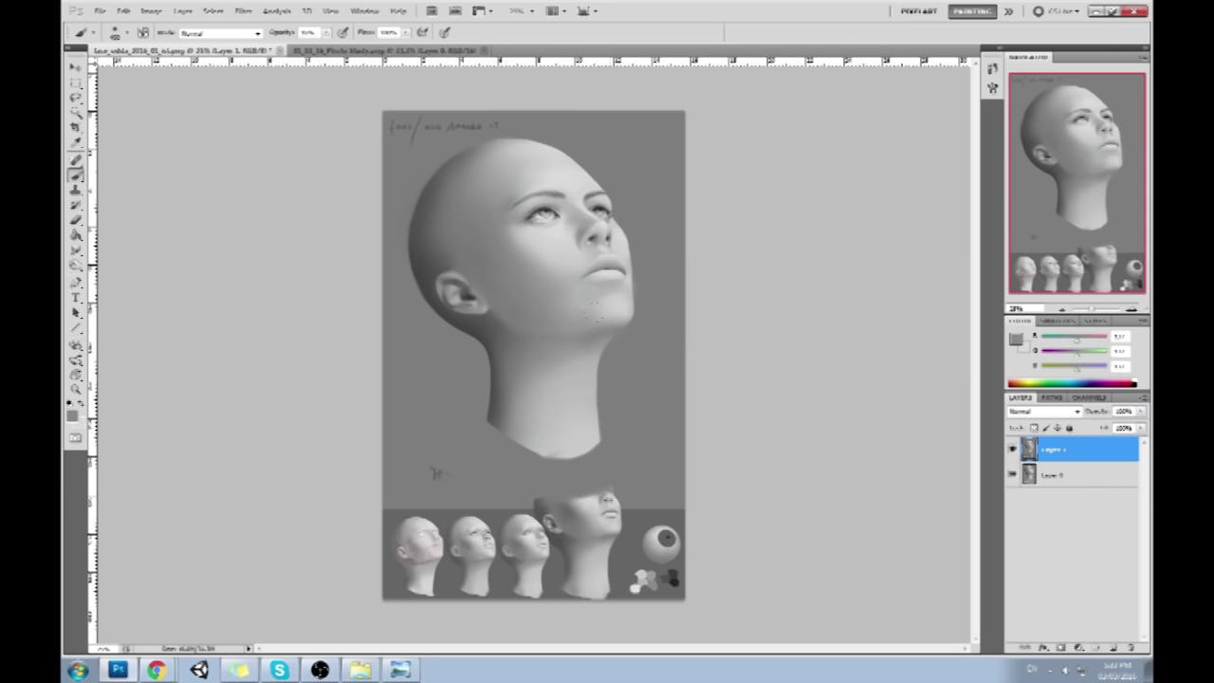
pyautogui.keyDown('alt'); pyautogui.click(600, 325); pyautogui.keyUp('alt')
# Darken and blend the side of the jaw in front of and below the ear with sampled darker greys
pyautogui.keyDown('alt'); pyautogui.click(488, 295); pyautogui.keyUp('alt')
pyautogui.keyDown('alt'); pyautogui.click(494, 331); pyautogui.keyUp('alt')
pyautogui.press('alt')
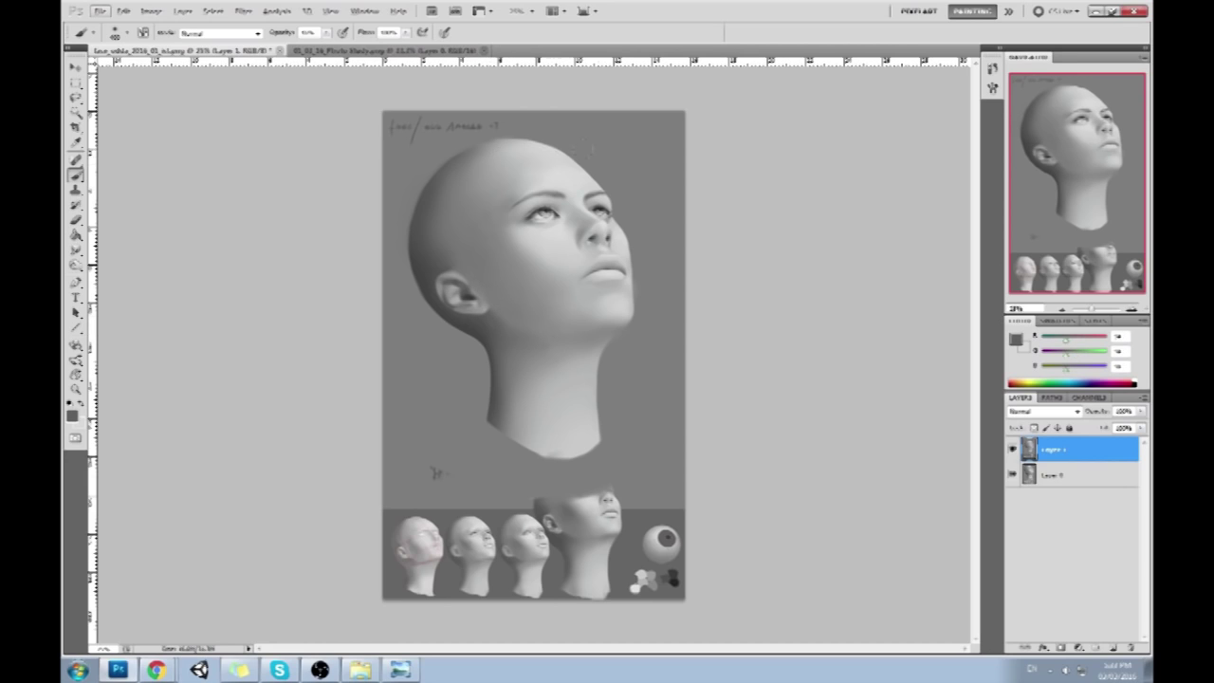
pyautogui.keyDown('alt'); pyautogui.click(474, 285); pyautogui.keyUp('alt')
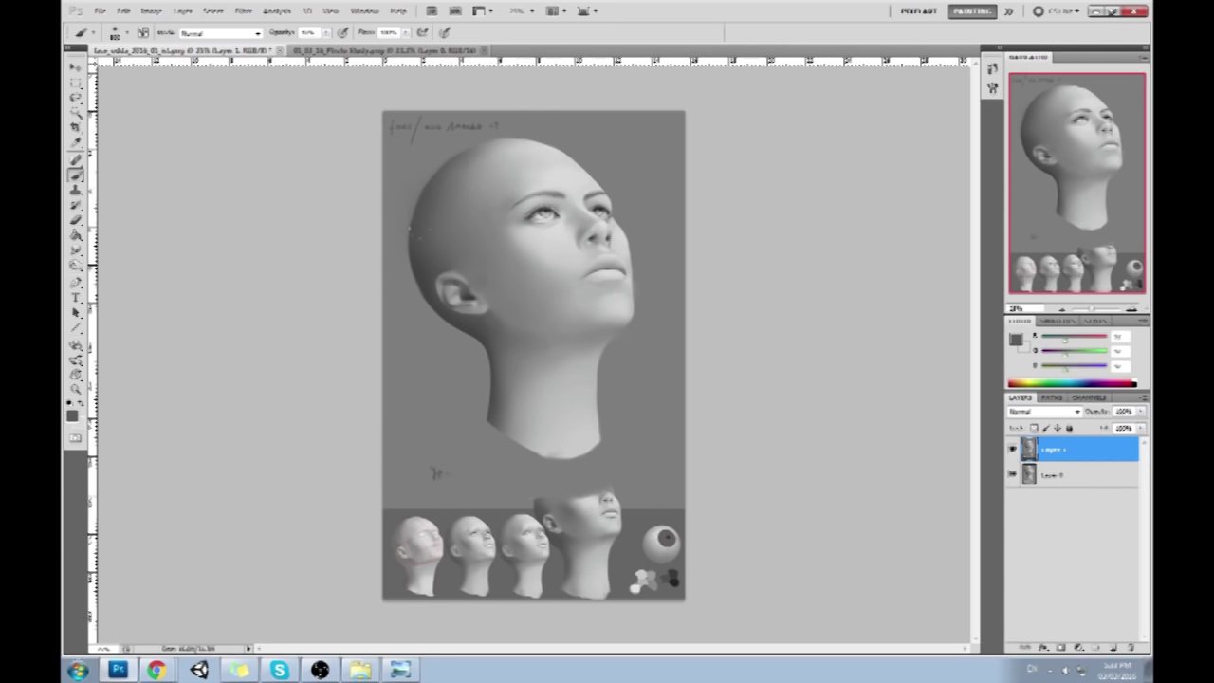
pyautogui.keyDown('alt'); pyautogui.click(504, 314); pyautogui.keyUp('alt')
# Blend the front of the near cheek toward the nose with sampled mid and light greys
pyautogui.keyDown('alt'); pyautogui.click(530, 265); pyautogui.keyUp('alt')
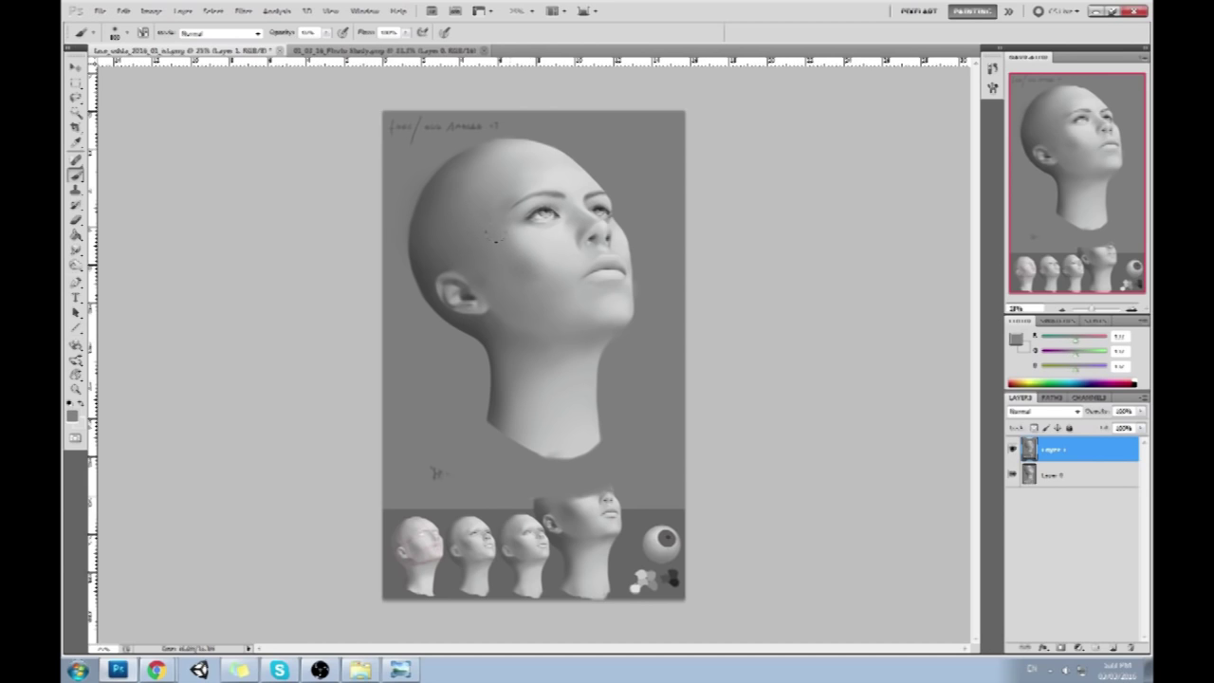
pyautogui.keyDown('alt'); pyautogui.click(536, 251); pyautogui.keyUp('alt')
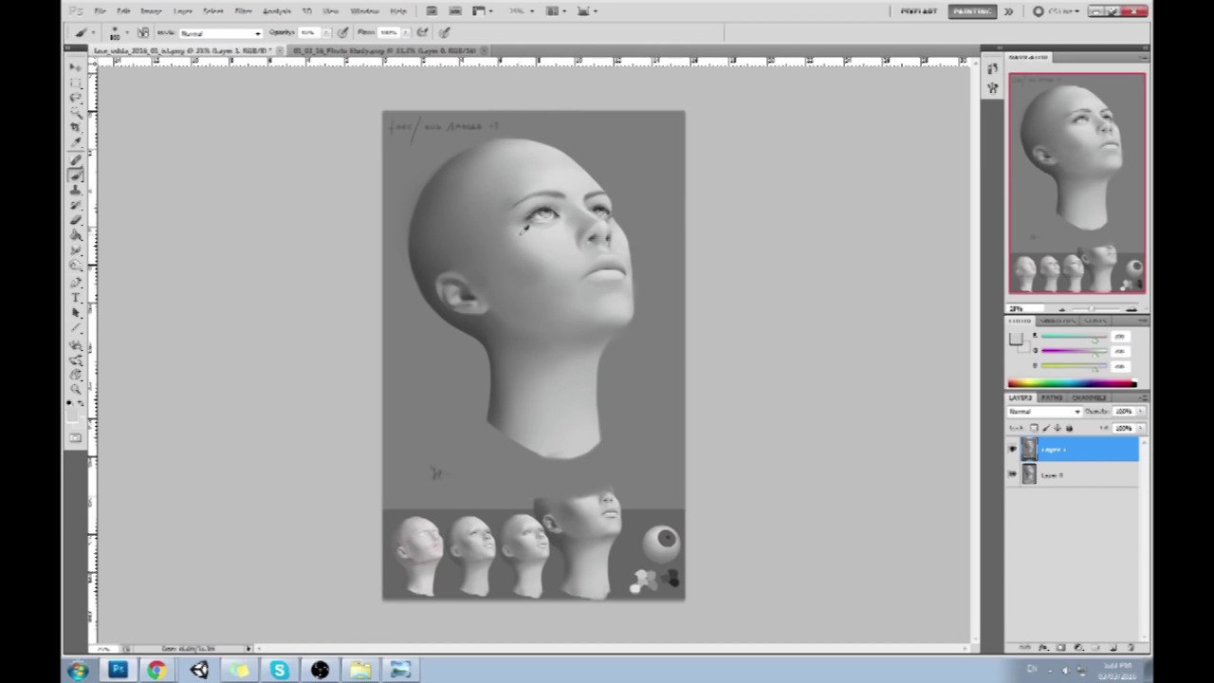
pyautogui.keyDown('alt'); pyautogui.click(567, 251); pyautogui.keyUp('alt')
pyautogui.keyDown('alt'); pyautogui.click(577, 237); pyautogui.keyUp('alt')
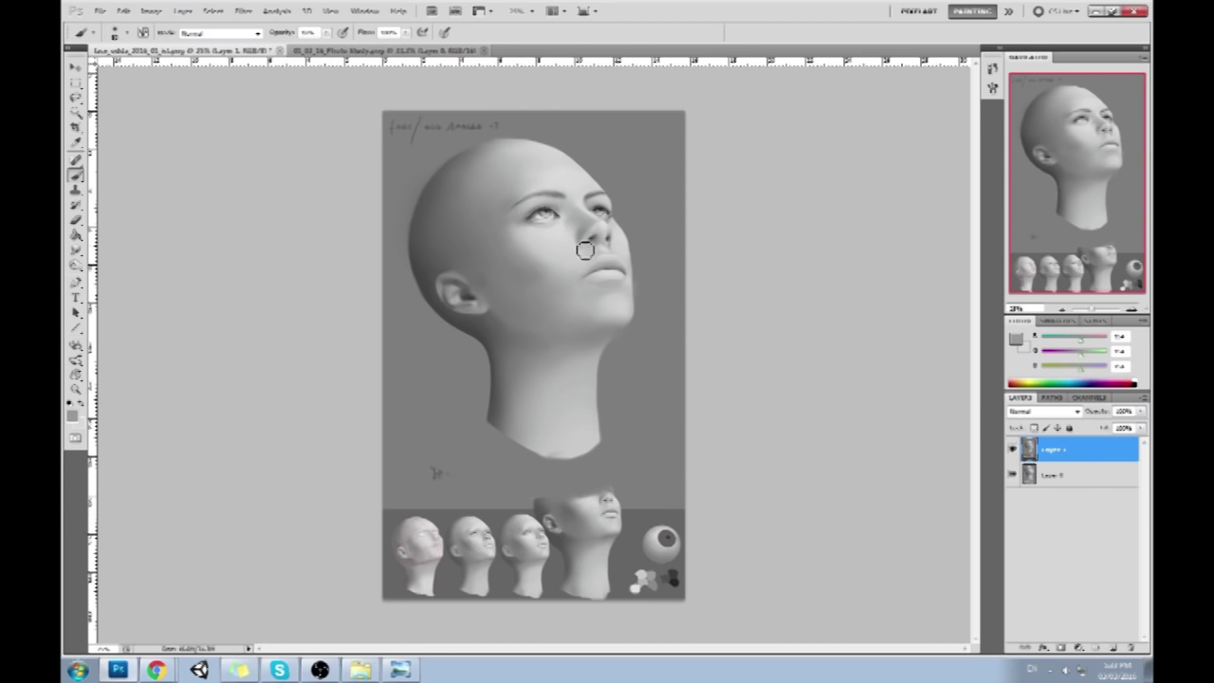
# Hide the corrected head layer, add a new layer on top and set the foreground colour to black
pyautogui.click(1013, 448)
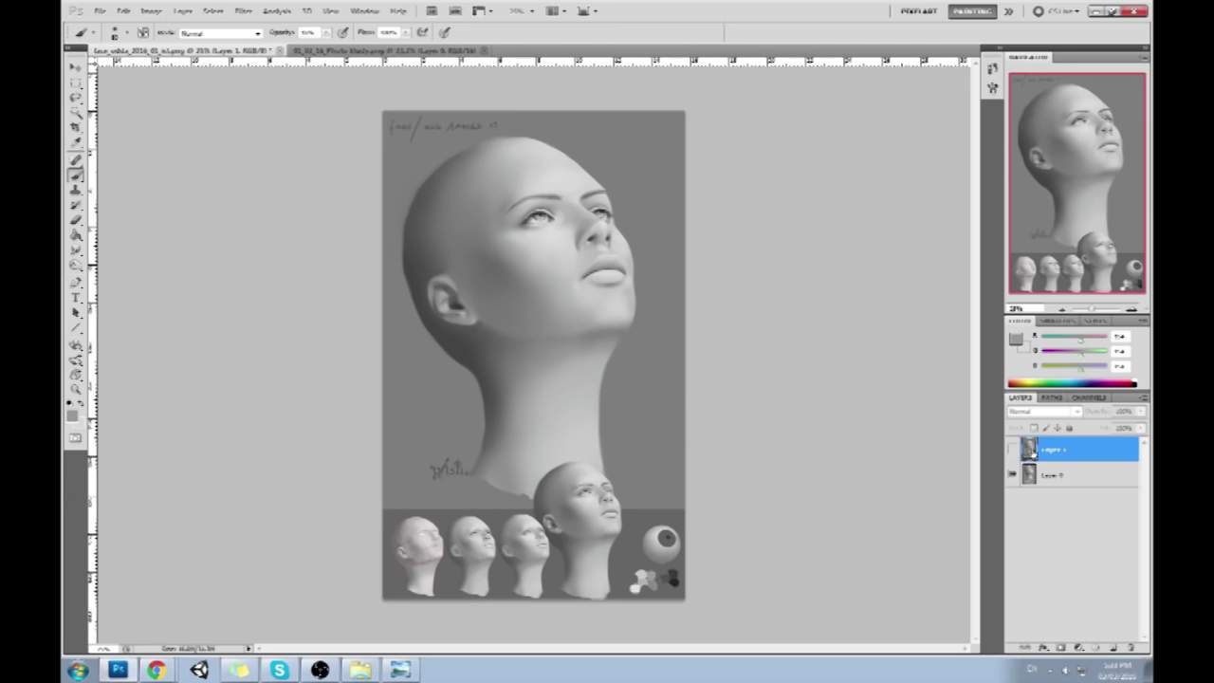
pyautogui.click(1113, 646)
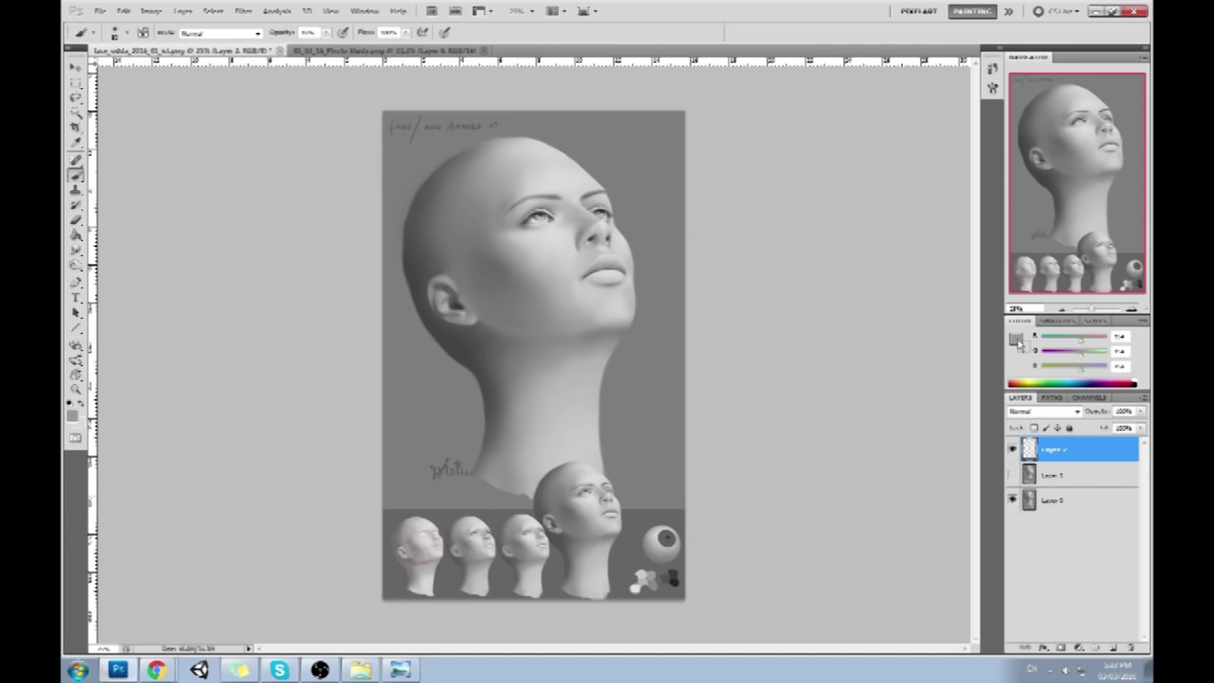
pyautogui.click(1017, 339)
pyautogui.moveTo(888, 305); pyautogui.dragTo(911, 290)
pyautogui.write('0')
pyautogui.click(1022, 292)
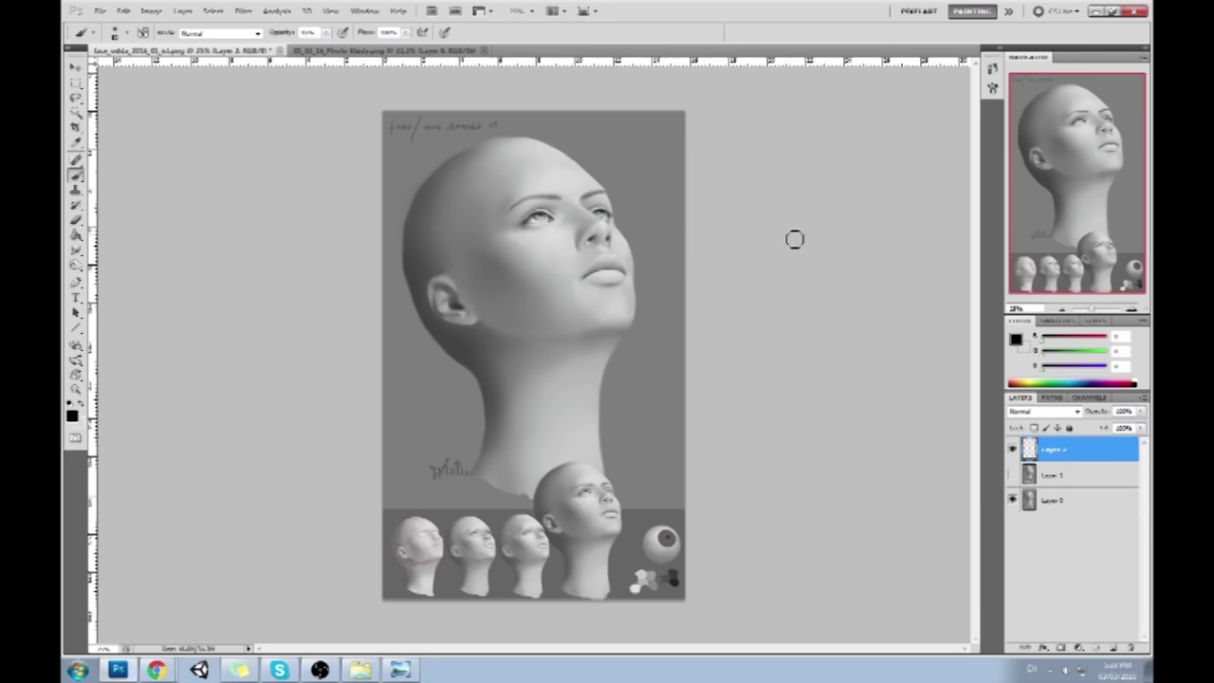
# Sketch wavy strands hanging from behind the ear and dot freckles on the near cheek as temporary annotations
pyautogui.moveTo(426, 245); pyautogui.dragTo(399, 469)
pyautogui.moveTo(432, 313)
pyautogui.mouseDown()
pyautogui.moveTo(461, 379)
pyautogui.moveTo(455, 446)
pyautogui.mouseUp()
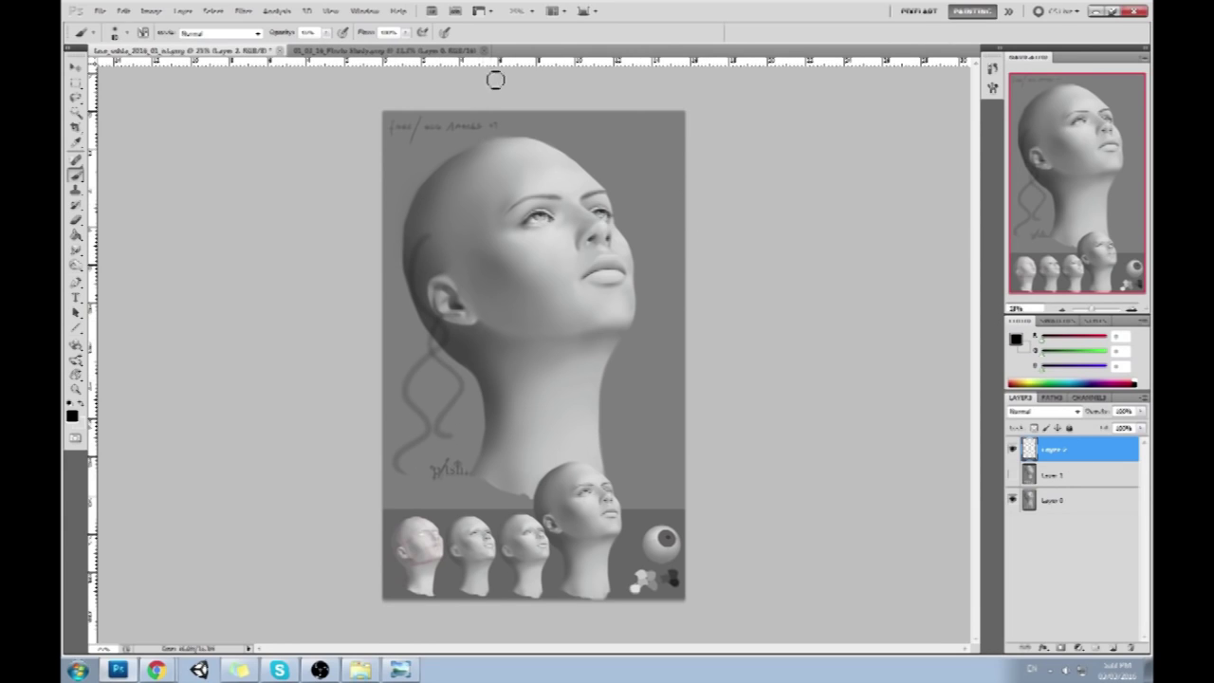
pyautogui.click(544, 255)
pyautogui.click(559, 244)
pyautogui.click(551, 234)
pyautogui.click(558, 233)
# Sketch an earring loop at the earlobe, a long curve across the neck and crossing strokes around the ear
pyautogui.moveTo(453, 322); pyautogui.dragTo(469, 328)
pyautogui.moveTo(413, 494)
pyautogui.mouseDown()
pyautogui.moveTo(548, 428)
pyautogui.moveTo(632, 271)
pyautogui.moveTo(609, 178)
pyautogui.moveTo(644, 224)
pyautogui.moveTo(629, 140)
pyautogui.moveTo(683, 275)
pyautogui.mouseUp()
pyautogui.hotkey('ctrl', 'z')
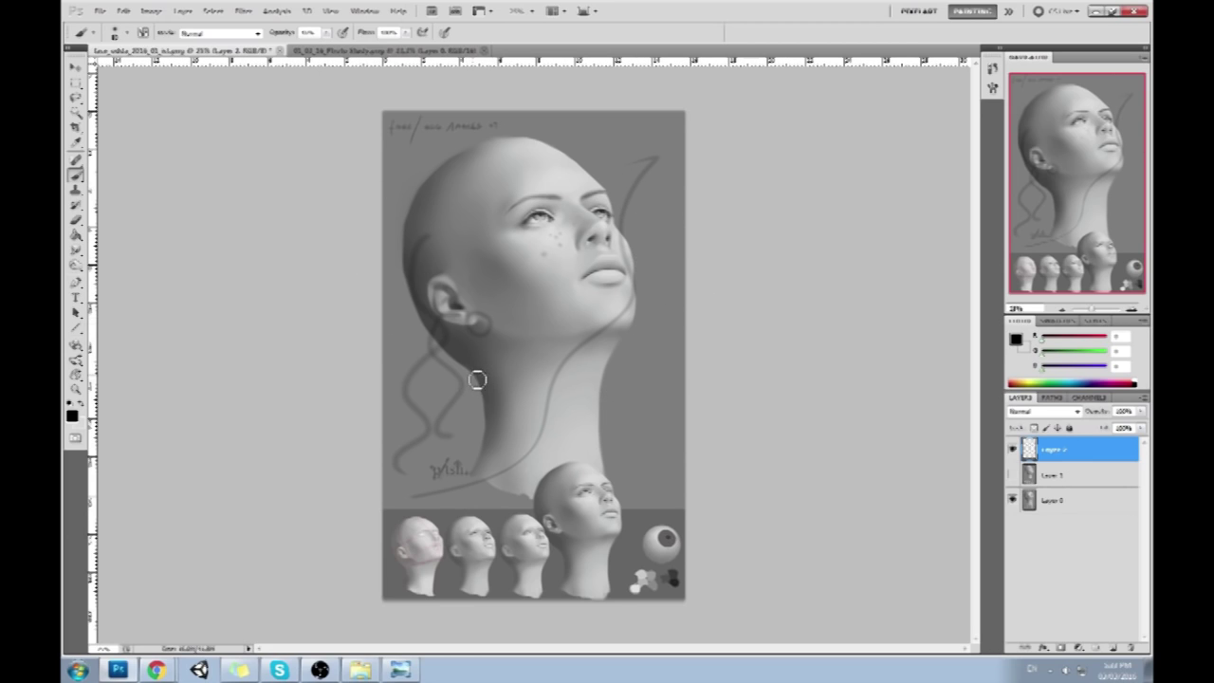
pyautogui.moveTo(393, 378); pyautogui.dragTo(494, 334)
pyautogui.moveTo(402, 338)
pyautogui.mouseDown()
pyautogui.moveTo(497, 274)
pyautogui.moveTo(462, 280)
pyautogui.moveTo(501, 374)
pyautogui.mouseUp()
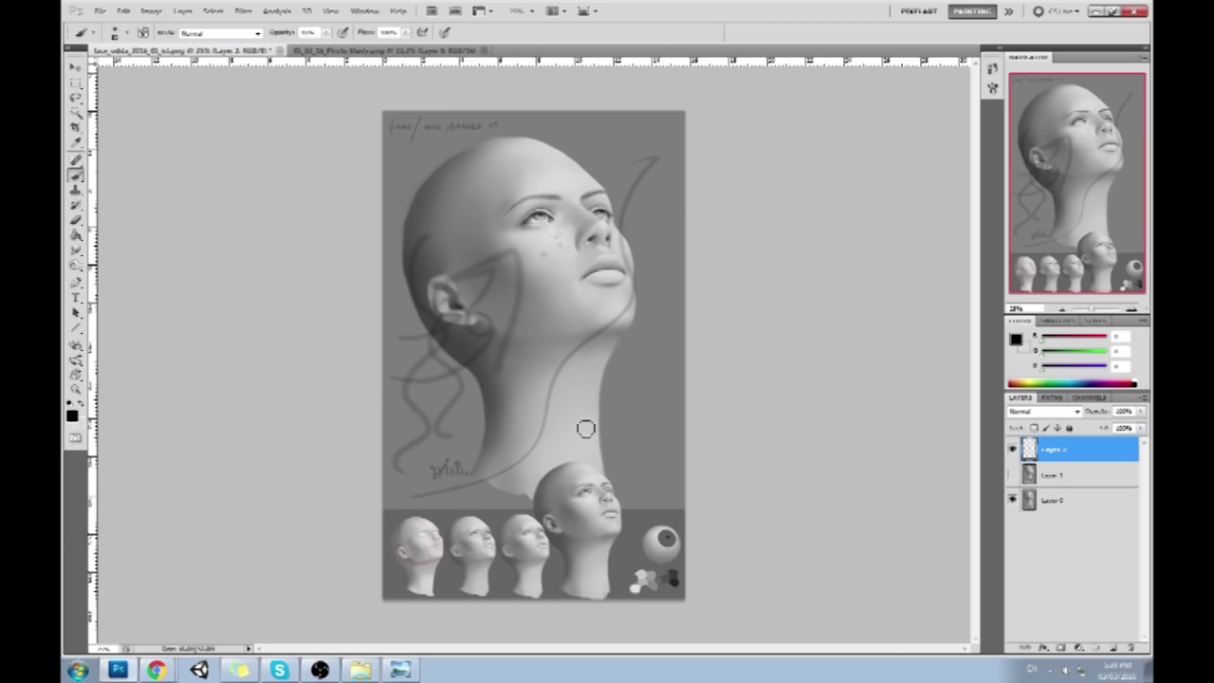
# Undo all the annotation strokes drawn on the new layer
pyautogui.hotkey('ctrl', 'alt', 'z')
pyautogui.hotkey('ctrl', 'alt', 'z')
pyautogui.hotkey('ctrl', 'alt', 'z')
pyautogui.hotkey('ctrl', 'alt', 'z')
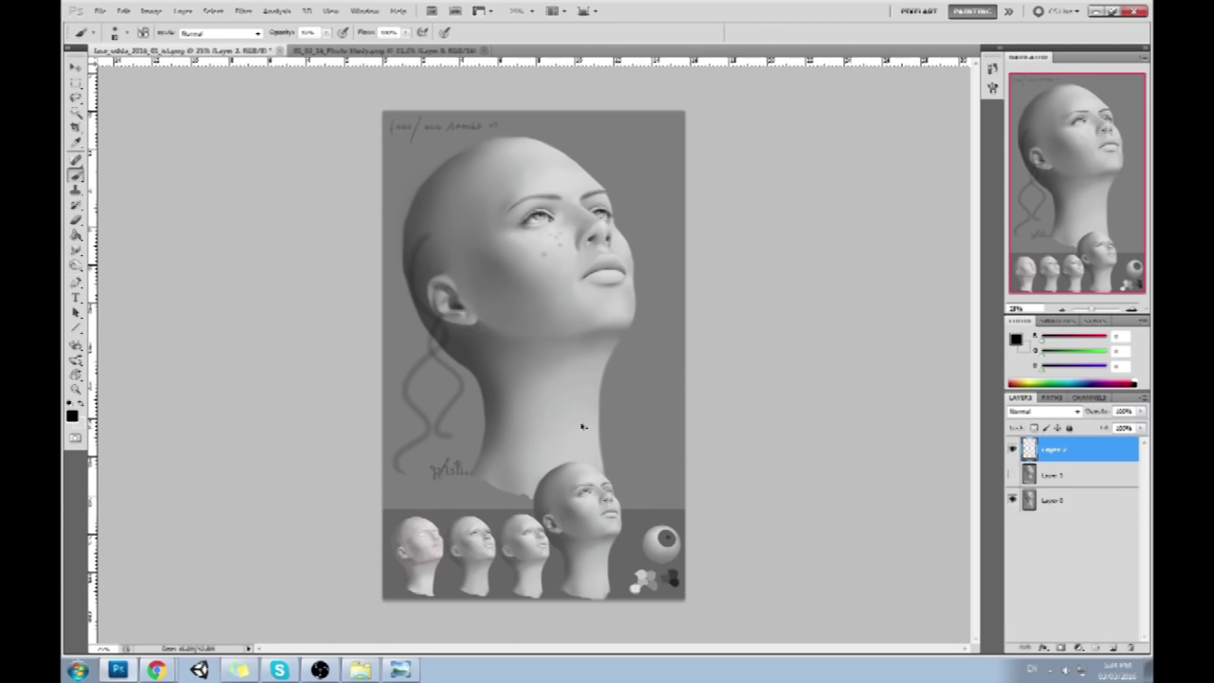
pyautogui.hotkey('ctrl', 'alt', 'z')
pyautogui.hotkey('ctrl', 'alt', 'z')
pyautogui.hotkey('ctrl', 'alt', 'z')
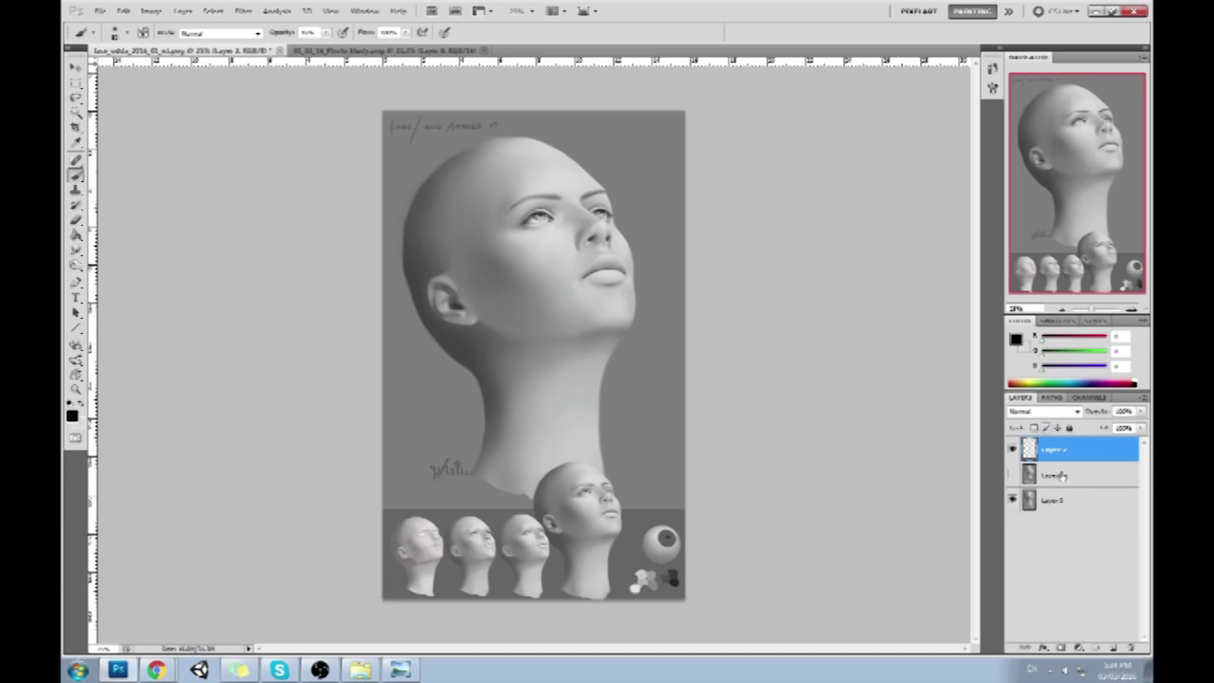
# Show the corrected head layer again and make it the active layer
pyautogui.click(1012, 475)
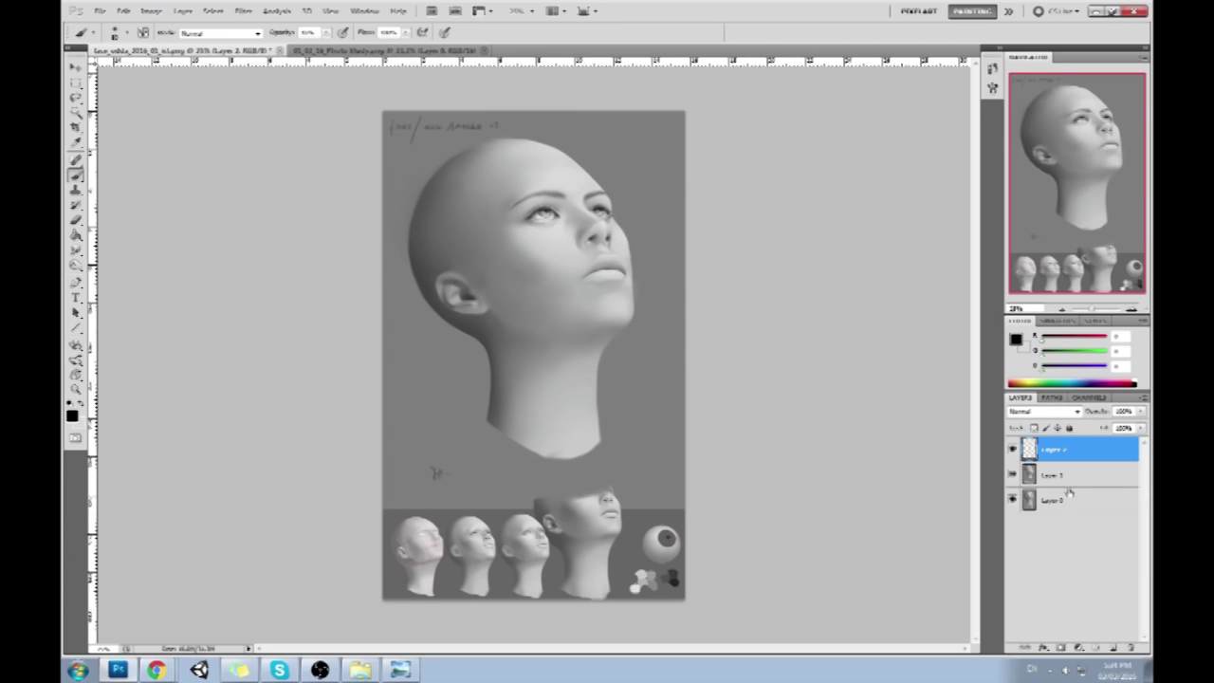
pyautogui.click(1066, 482)
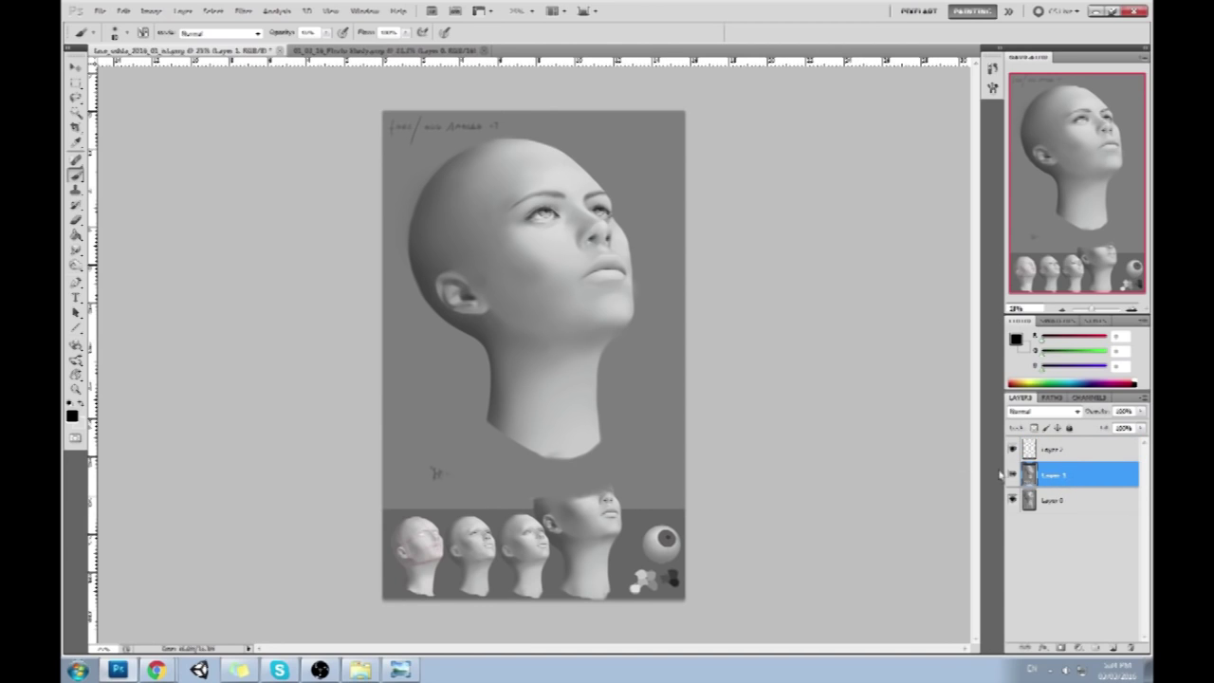
# Toggle the corrected head layer's visibility repeatedly to compare the correction with the original painting
pyautogui.click(1012, 475)
pyautogui.click(1012, 475)
pyautogui.click(1012, 476)
pyautogui.click(1012, 476)
pyautogui.click(1012, 475)
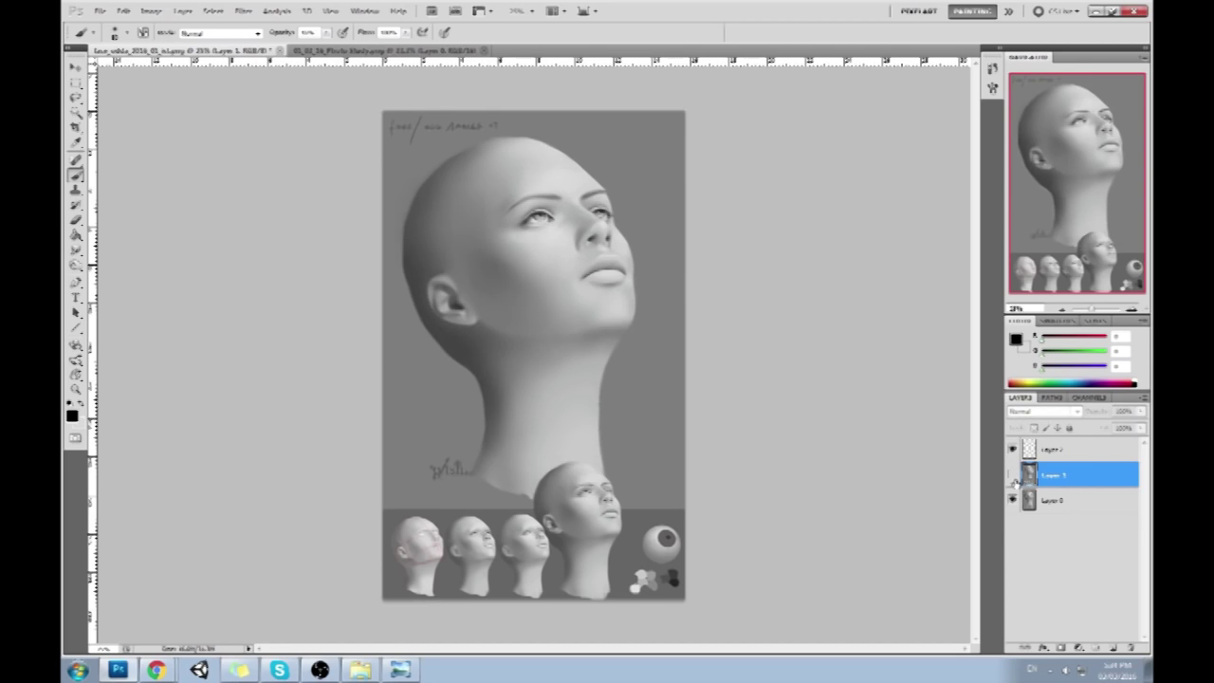
pyautogui.click(1012, 475)
pyautogui.click(1012, 476)
pyautogui.click(1012, 479)
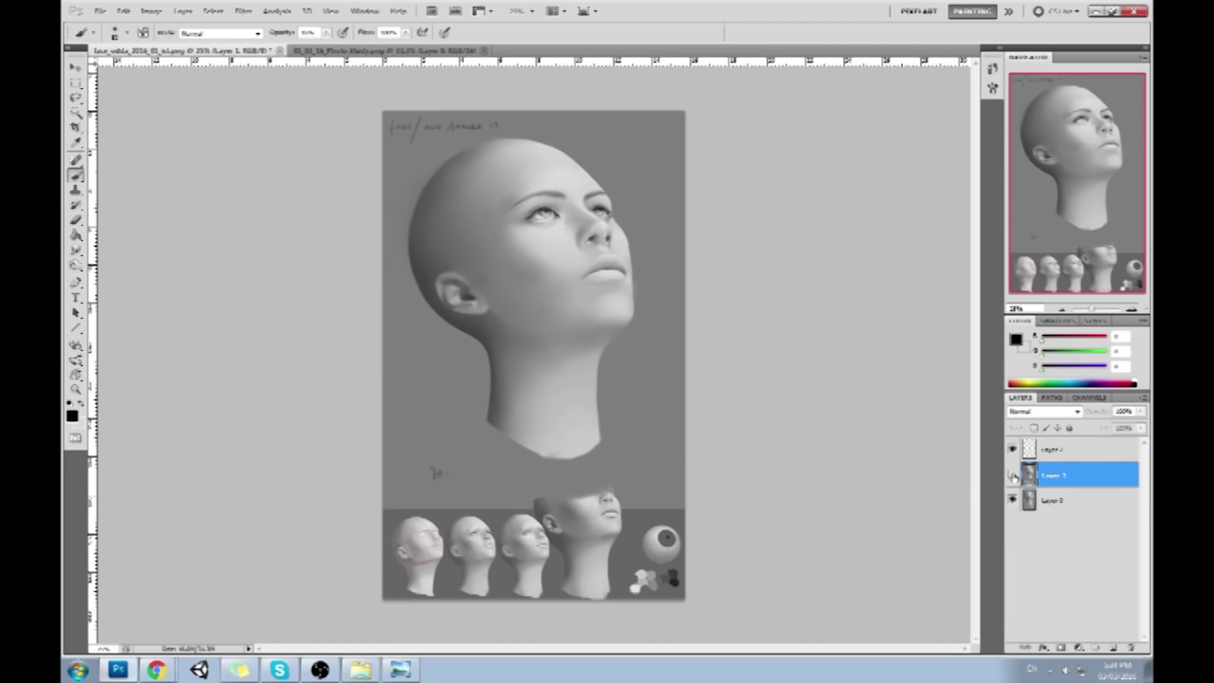
pyautogui.click(1012, 477)
pyautogui.click(1012, 477)
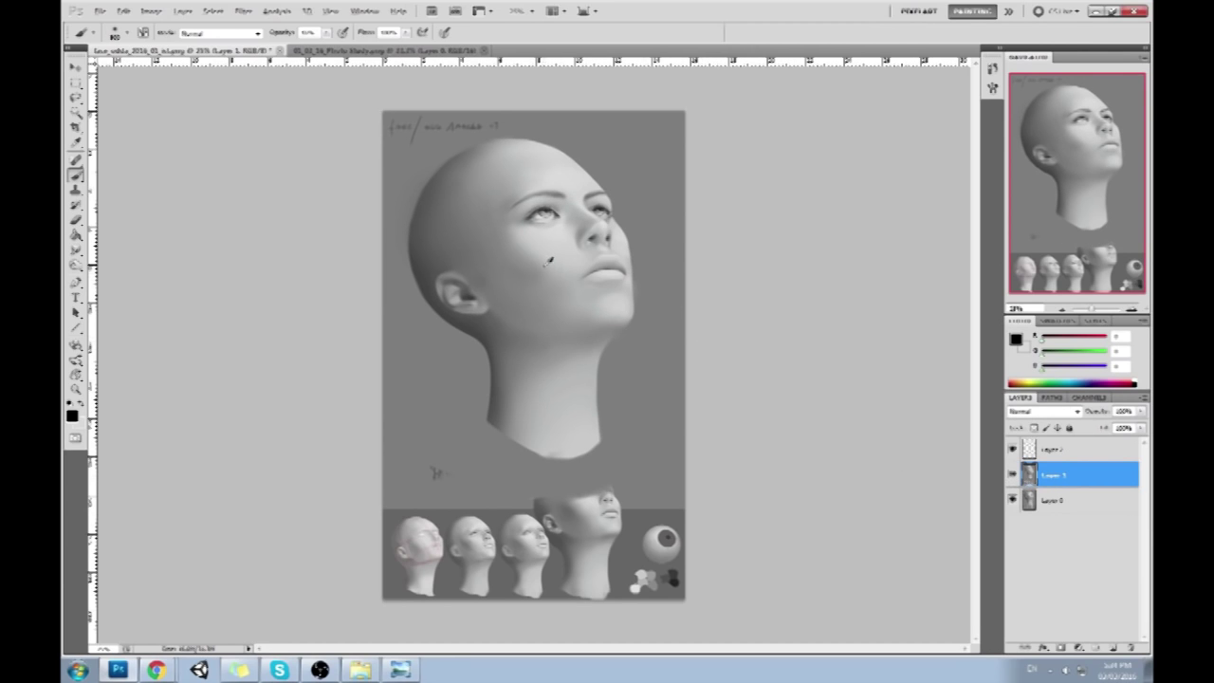
# Blend the lower near cheek beside the mouth with sampled mid and light greys
pyautogui.keyDown('alt'); pyautogui.click(548, 261); pyautogui.keyUp('alt')
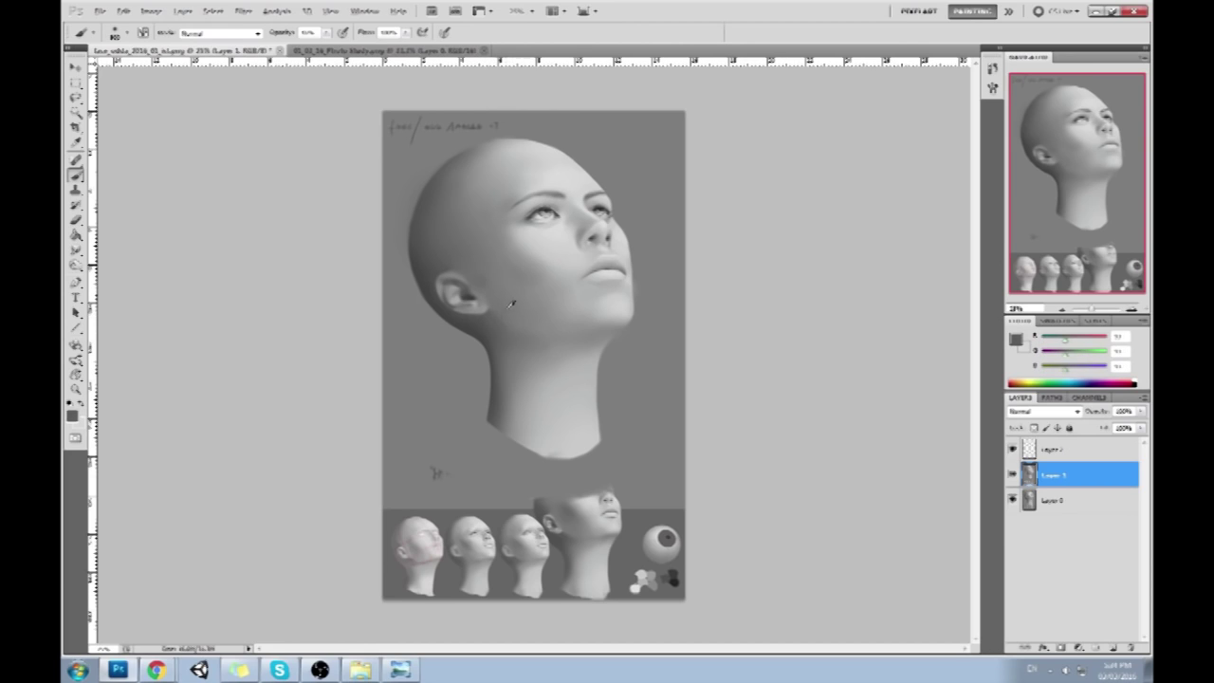
pyautogui.keyDown('alt'); pyautogui.click(567, 296); pyautogui.keyUp('alt')
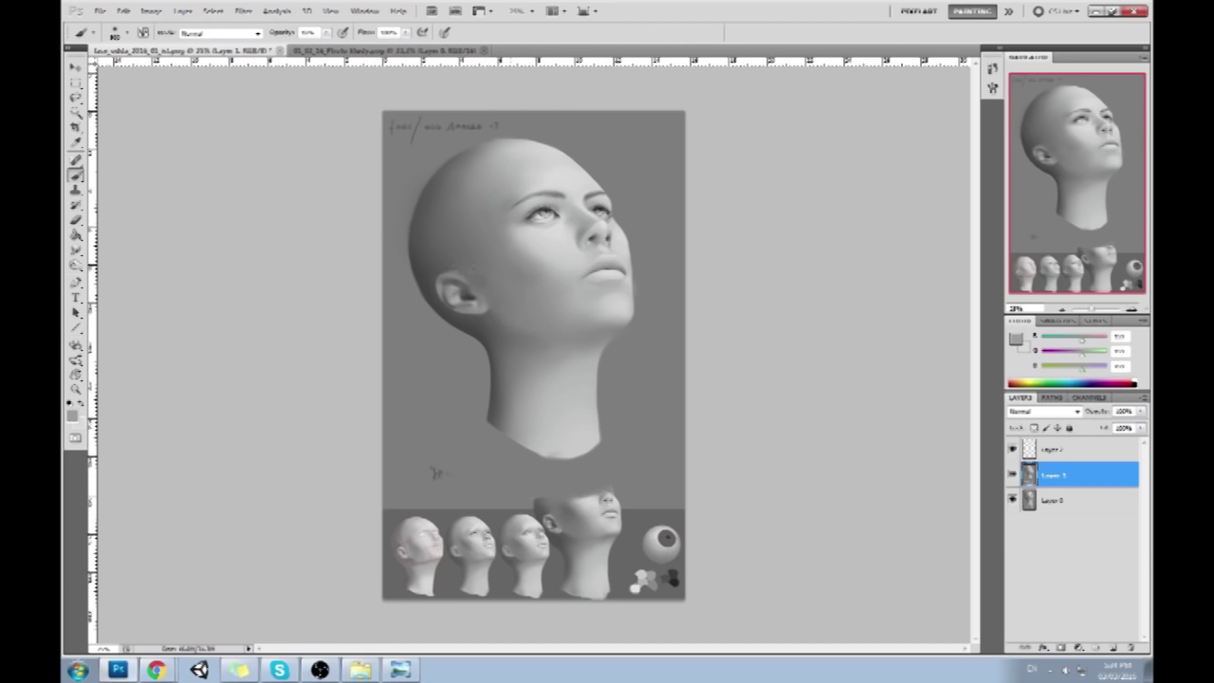
pyautogui.keyDown('alt'); pyautogui.click(585, 302); pyautogui.keyUp('alt')
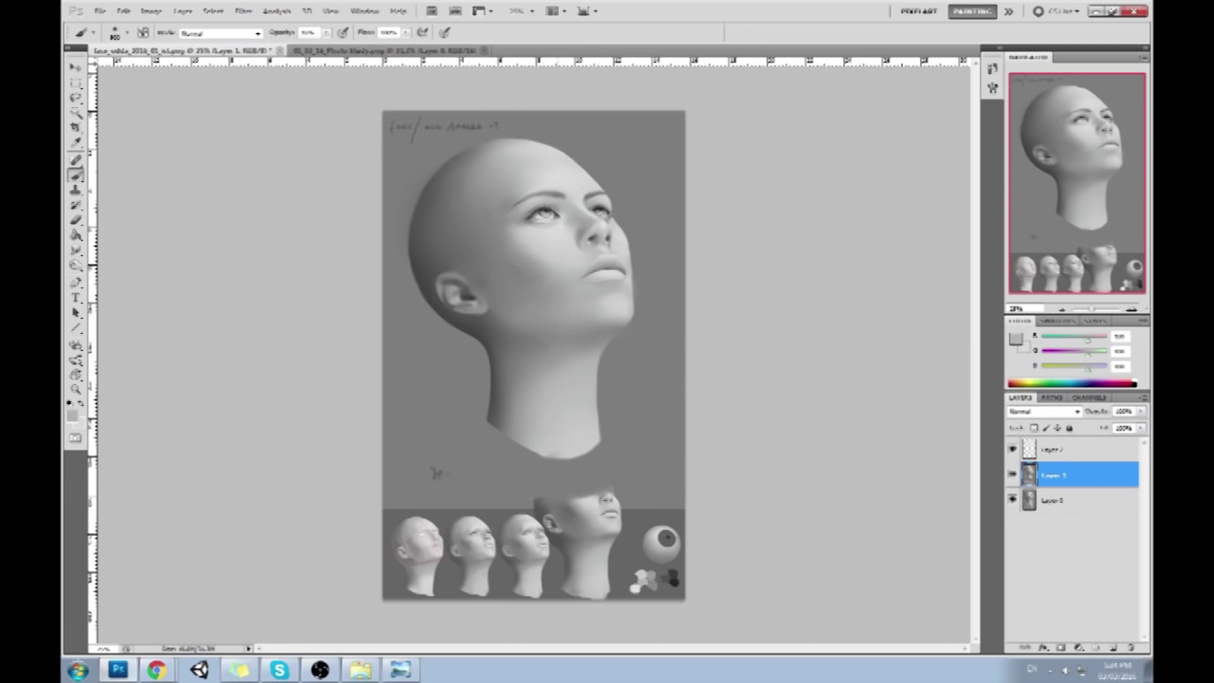
pyautogui.keyDown('alt'); pyautogui.click(567, 310); pyautogui.keyUp('alt')
pyautogui.keyDown('alt'); pyautogui.click(577, 306); pyautogui.keyUp('alt')
# Deepen the shading along the jaw below the ear with sampled darker greys
pyautogui.keyDown('alt'); pyautogui.click(526, 291); pyautogui.keyUp('alt')
pyautogui.keyDown('alt'); pyautogui.click(490, 333); pyautogui.keyUp('alt')
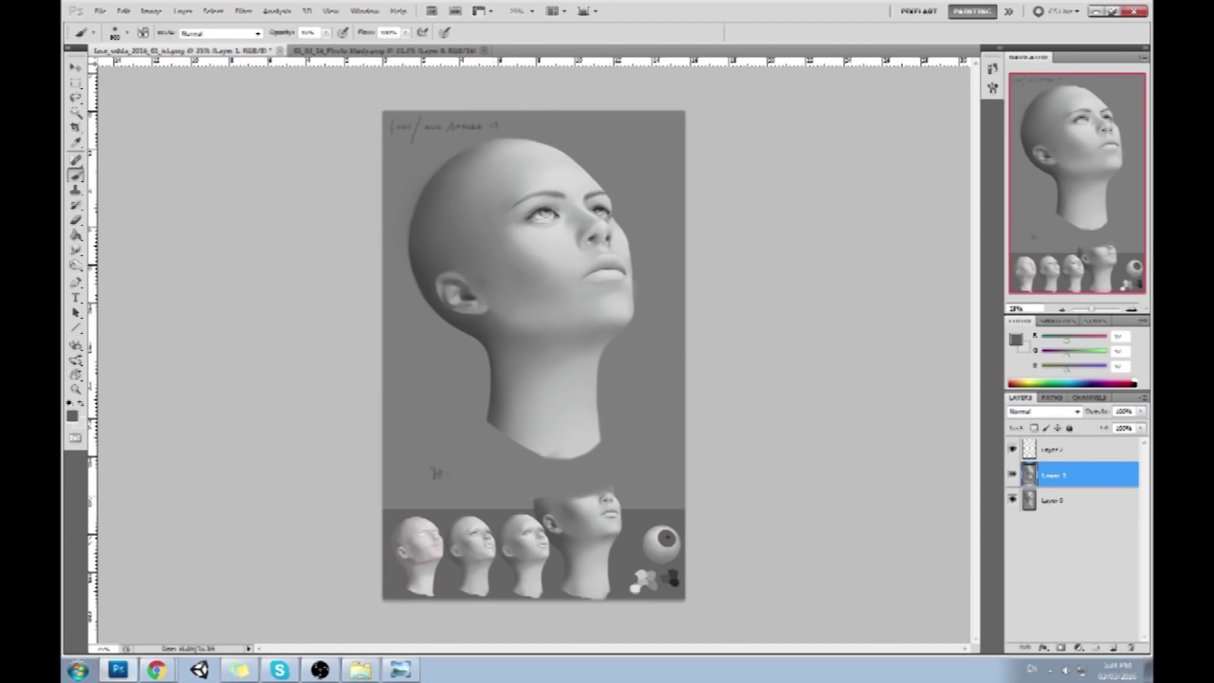
pyautogui.keyDown('alt'); pyautogui.click(507, 319); pyautogui.keyUp('alt')
pyautogui.keyDown('alt'); pyautogui.click(508, 327); pyautogui.keyUp('alt')
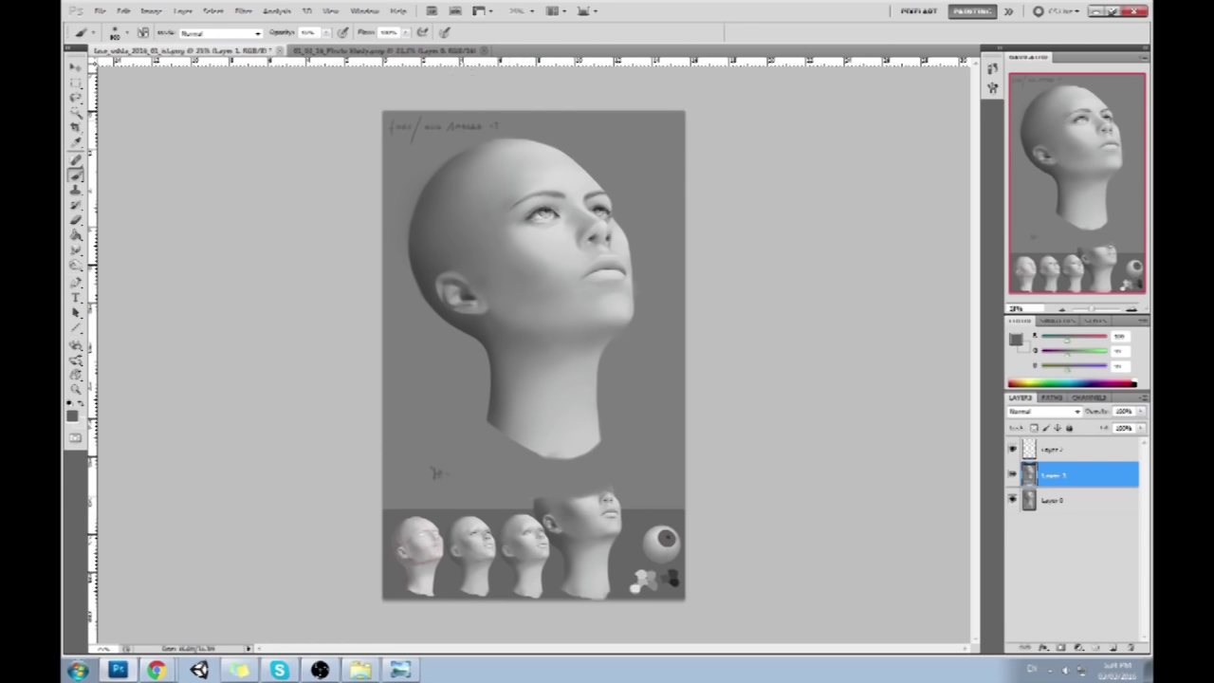
# Select the ear with a freehand Lasso outline and copy it to its own layer
pyautogui.press('alt')
pyautogui.press('l')
pyautogui.press('Escape')
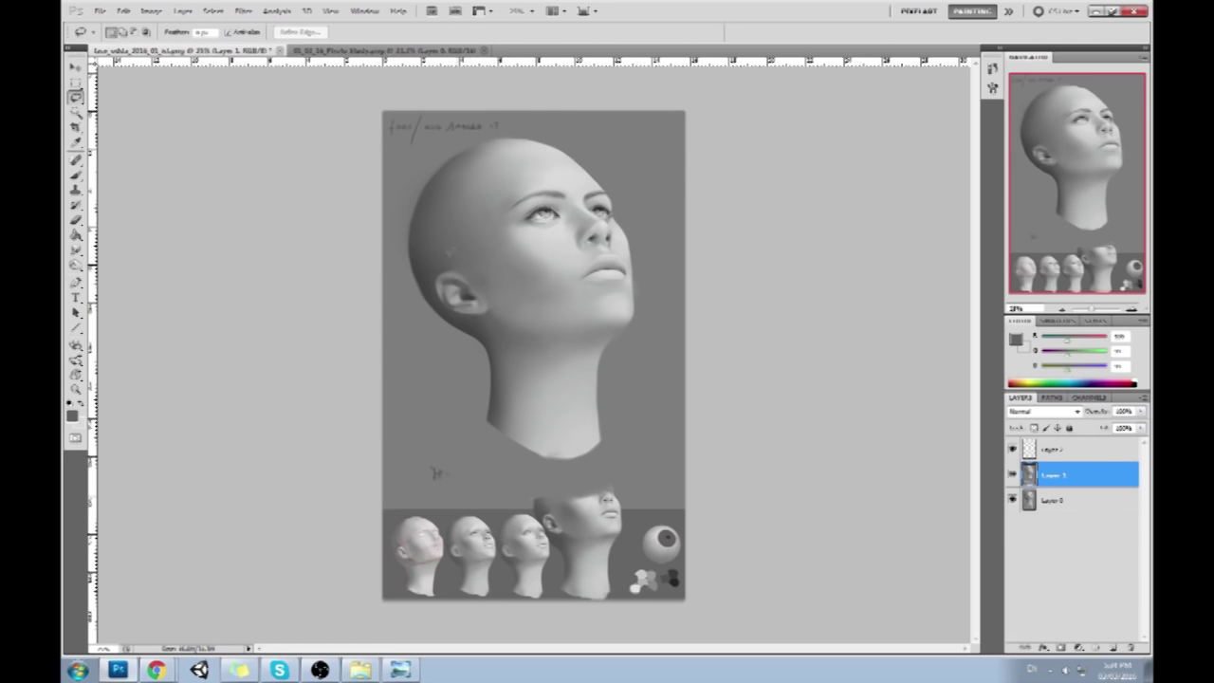
pyautogui.moveTo(451, 252)
pyautogui.mouseDown()
pyautogui.moveTo(512, 325)
pyautogui.moveTo(465, 262)
pyautogui.mouseUp()
pyautogui.hotkey('ctrl', 'j')
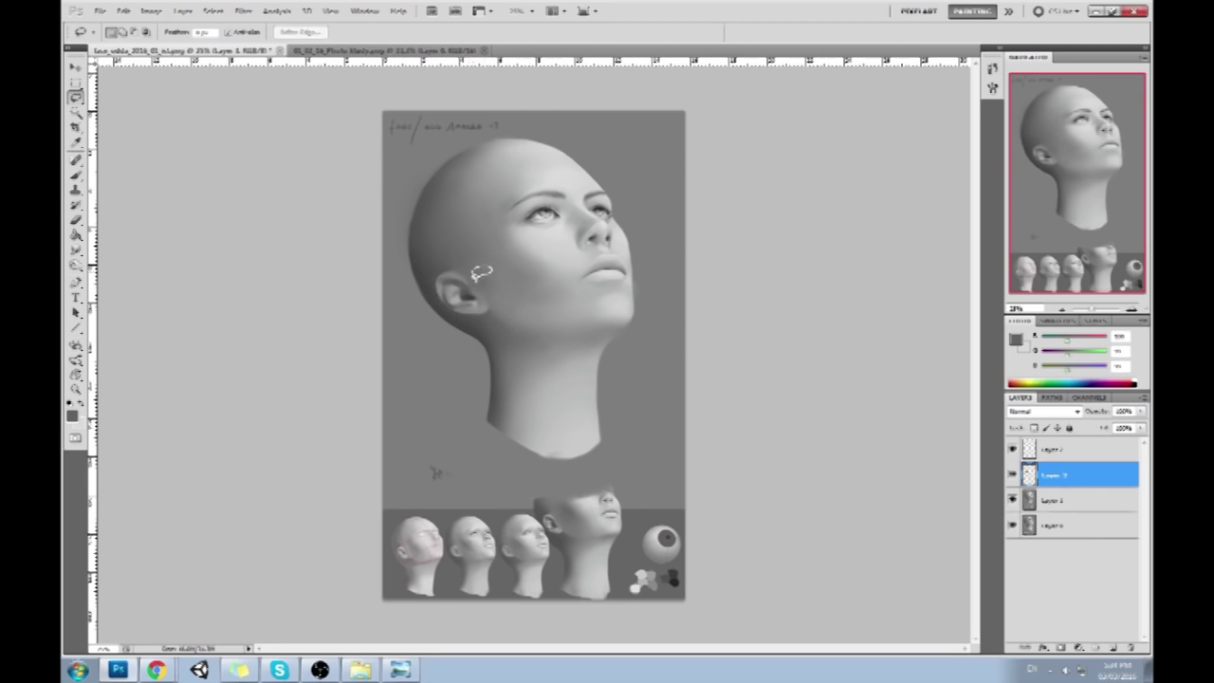
# Shift the copied ear slightly up toward the face and erase its hard edges with a larger eraser
pyautogui.press('v')
pyautogui.moveTo(487, 313); pyautogui.dragTo(493, 306)
pyautogui.press('e')
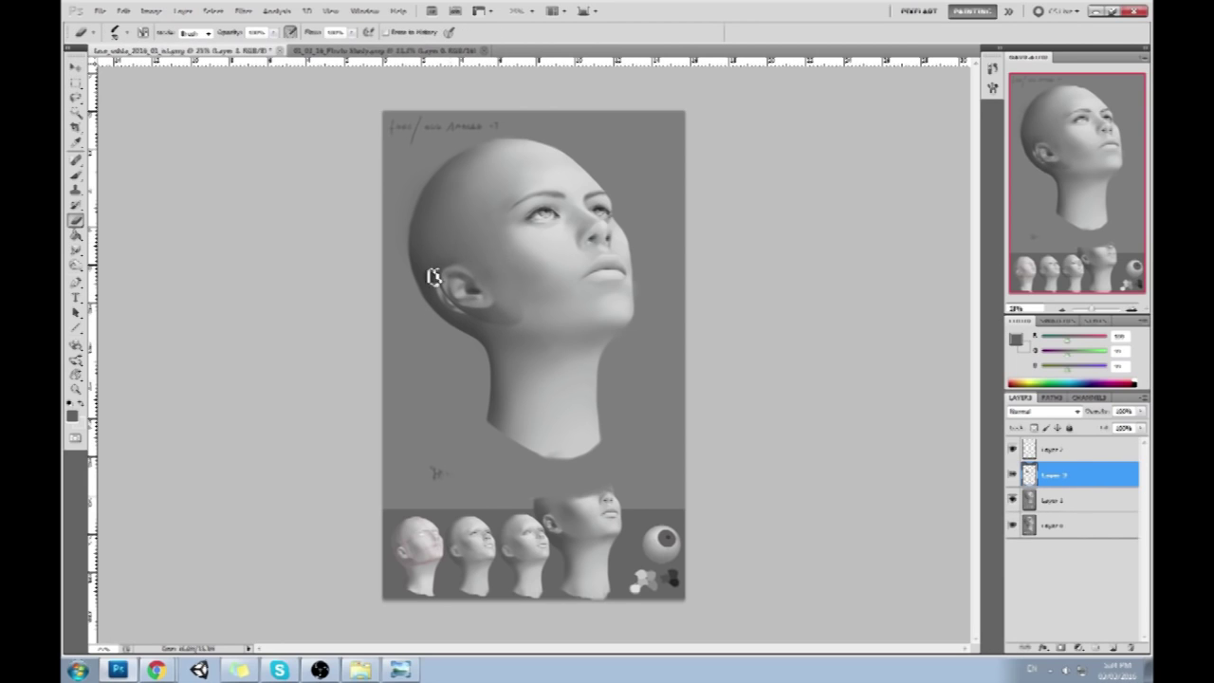
pyautogui.rightClick(485, 228)
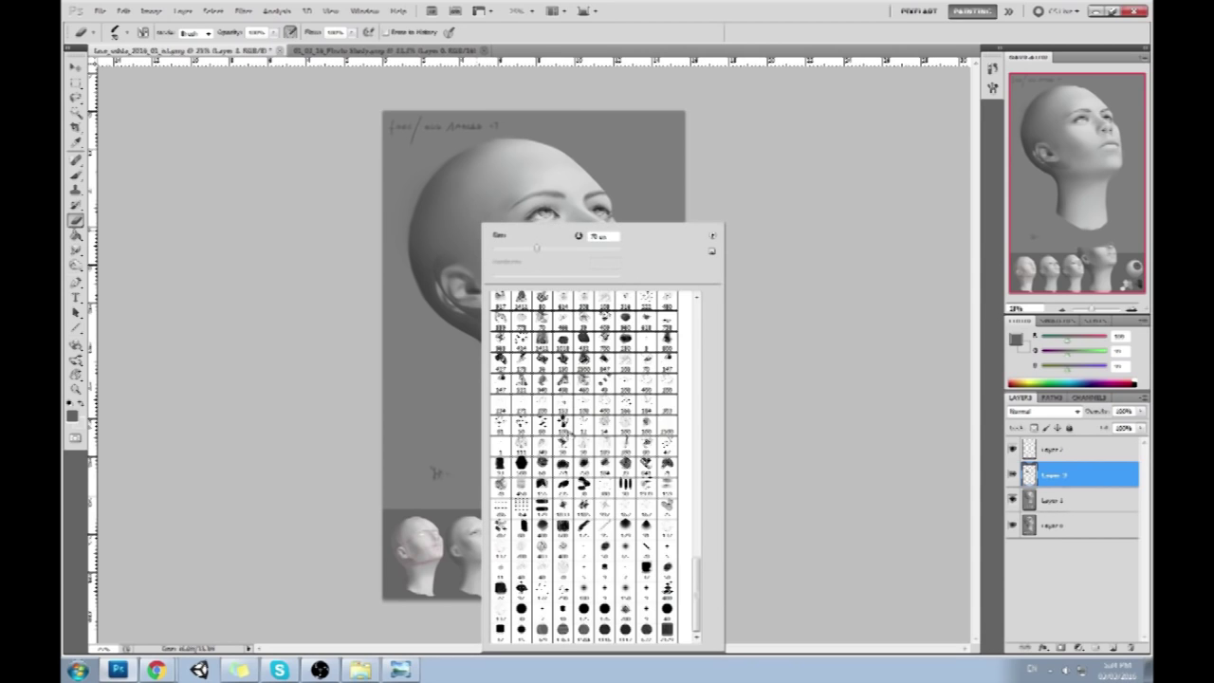
pyautogui.click(777, 429)
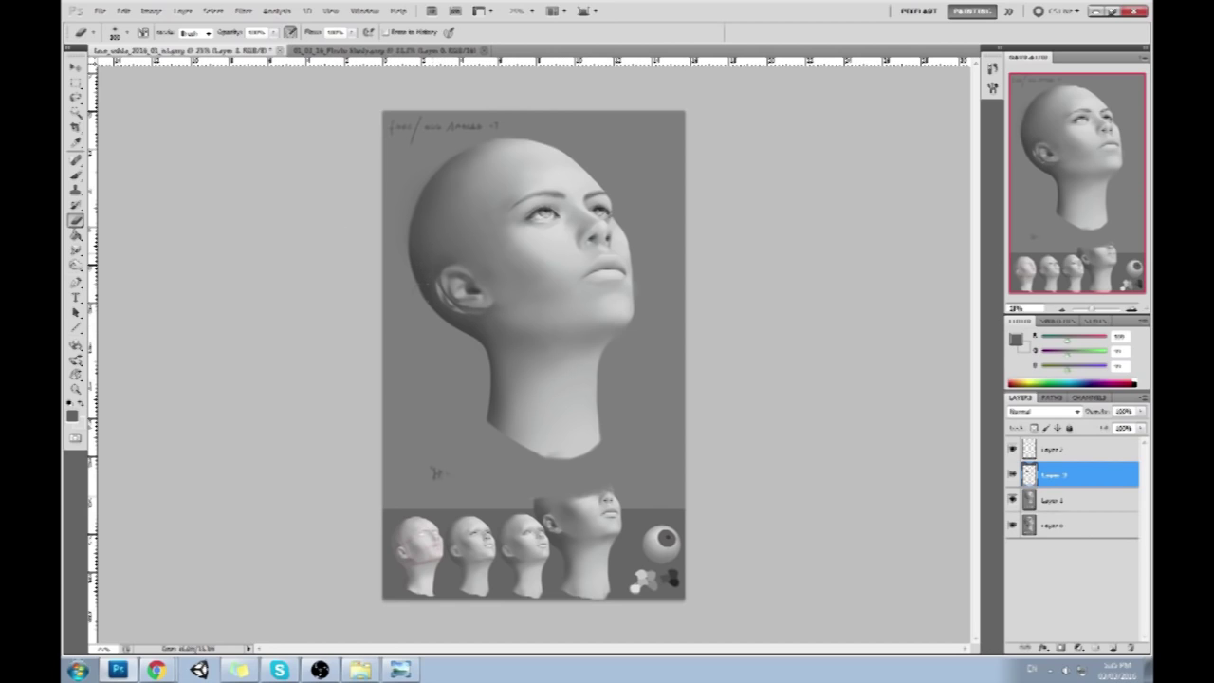
# Adjust the brush opacity, paint sampled dark grey over the old ear's rim on the head layer, and merge that layer down
pyautogui.click(1093, 503)
pyautogui.press('b')
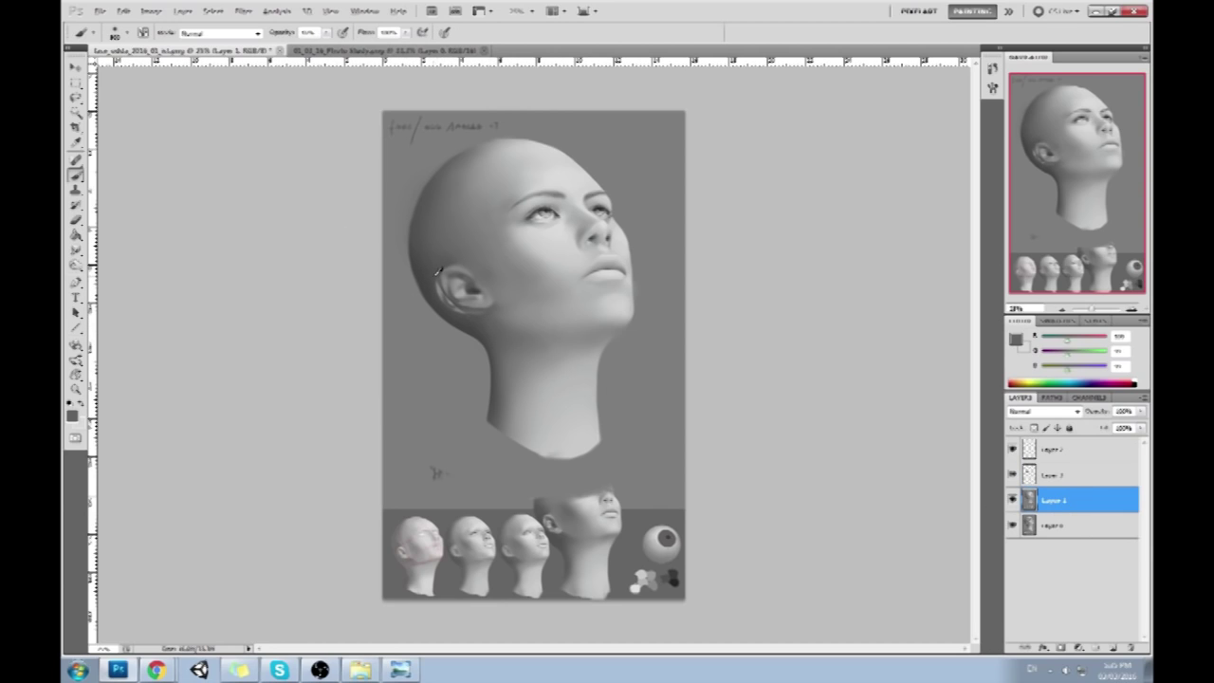
pyautogui.keyDown('alt'); pyautogui.click(438, 271); pyautogui.keyUp('alt')
pyautogui.click(326, 32)
pyautogui.click(345, 46)
pyautogui.click(297, 81)
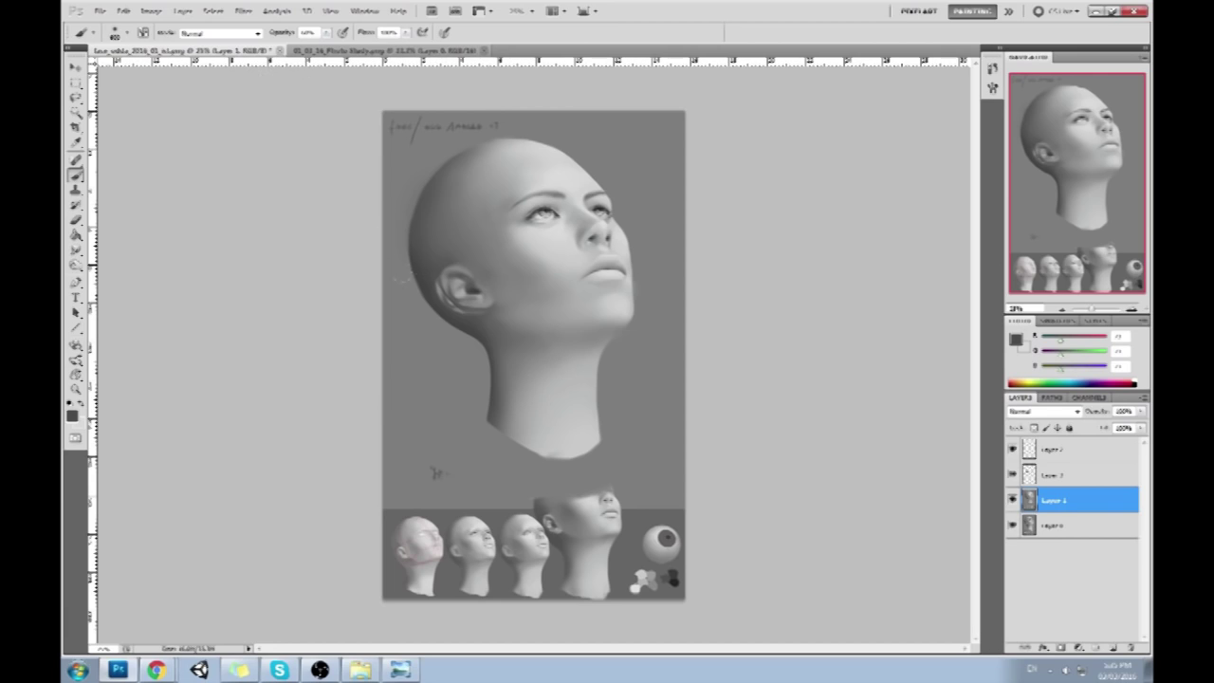
pyautogui.moveTo(435, 280); pyautogui.dragTo(457, 309)
pyautogui.rightClick(1060, 508)
pyautogui.click(1068, 464)
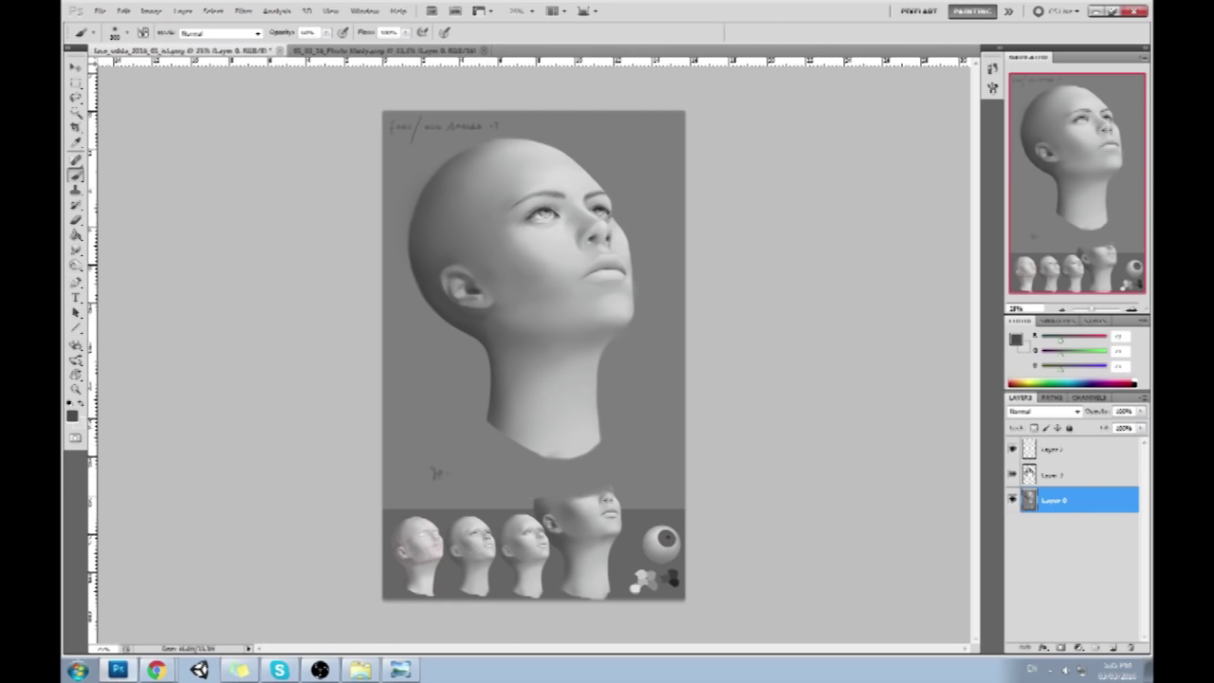
# Undo the merge into the original layer and merge the copied ear layer into the head layer instead
pyautogui.rightClick(1057, 479)
pyautogui.click(1065, 484)
pyautogui.hotkey('ctrl', 'z')
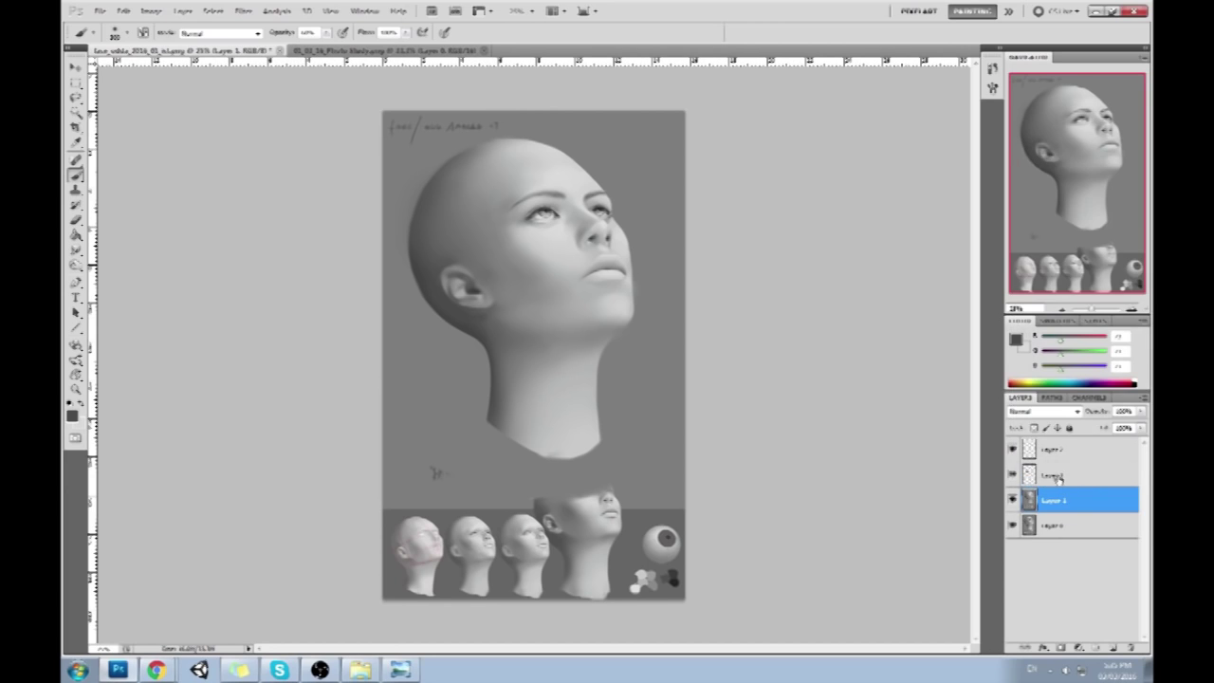
pyautogui.rightClick(1060, 479)
pyautogui.click(1072, 444)
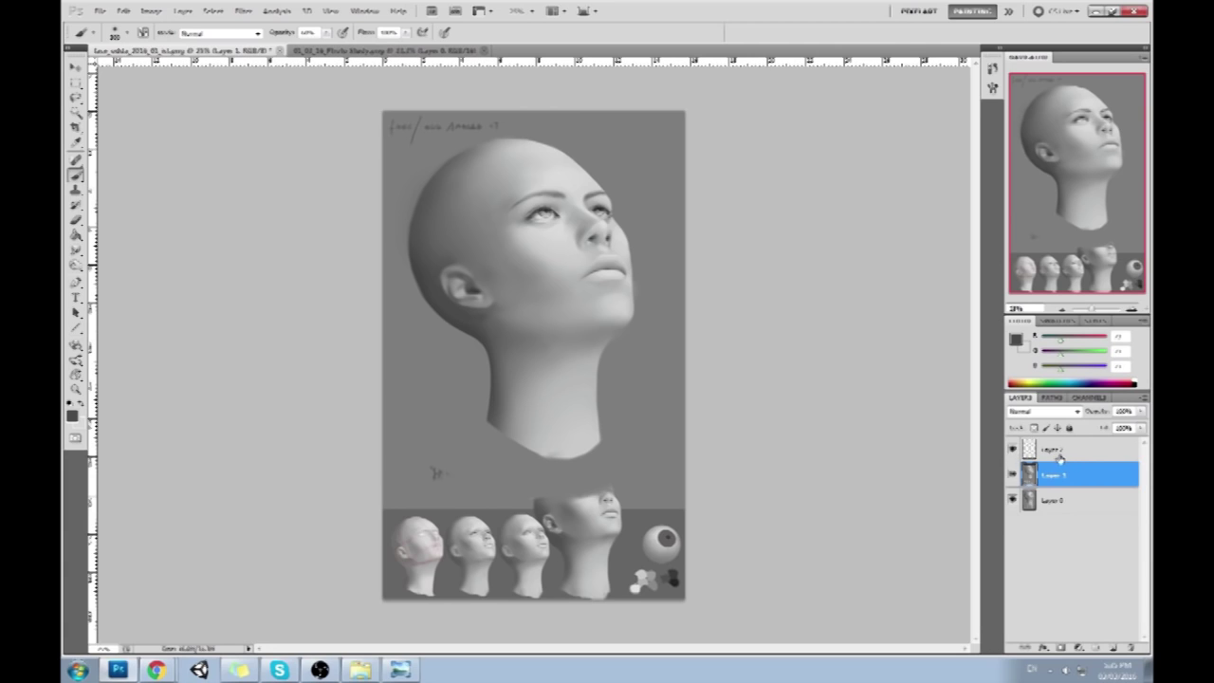
# Delete the leftover top layer and compare the head layer with the original by toggling its visibility
pyautogui.press('v')
pyautogui.click(1051, 459)
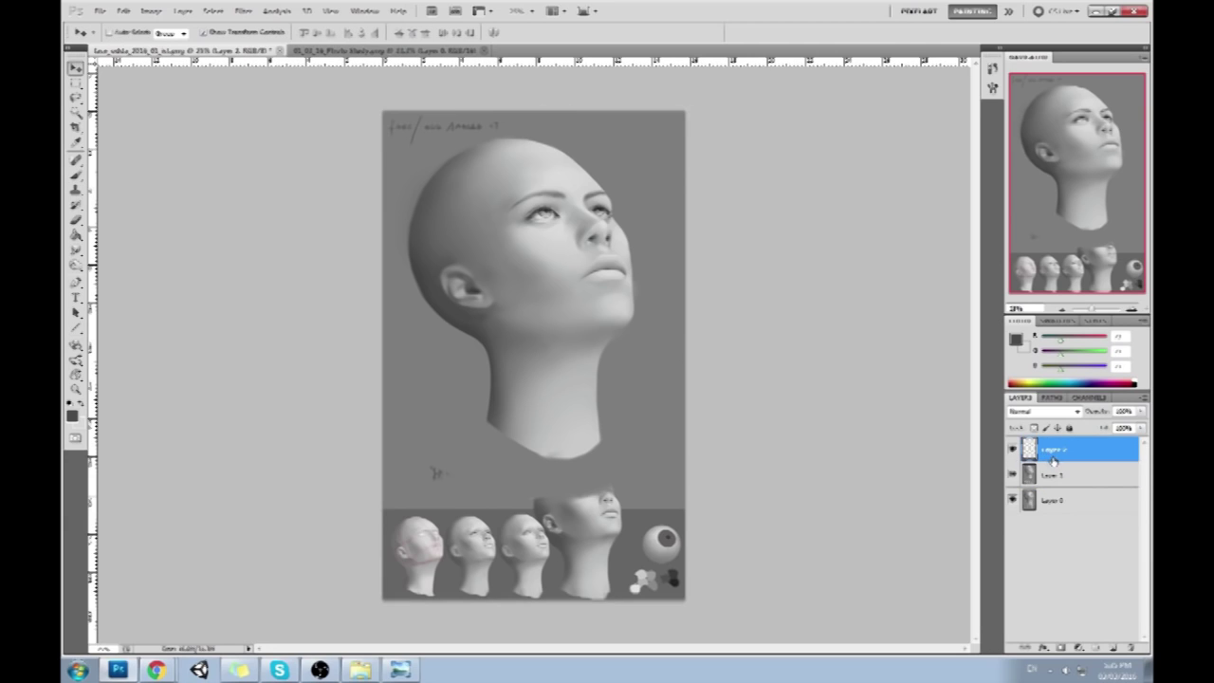
pyautogui.click(1130, 647)
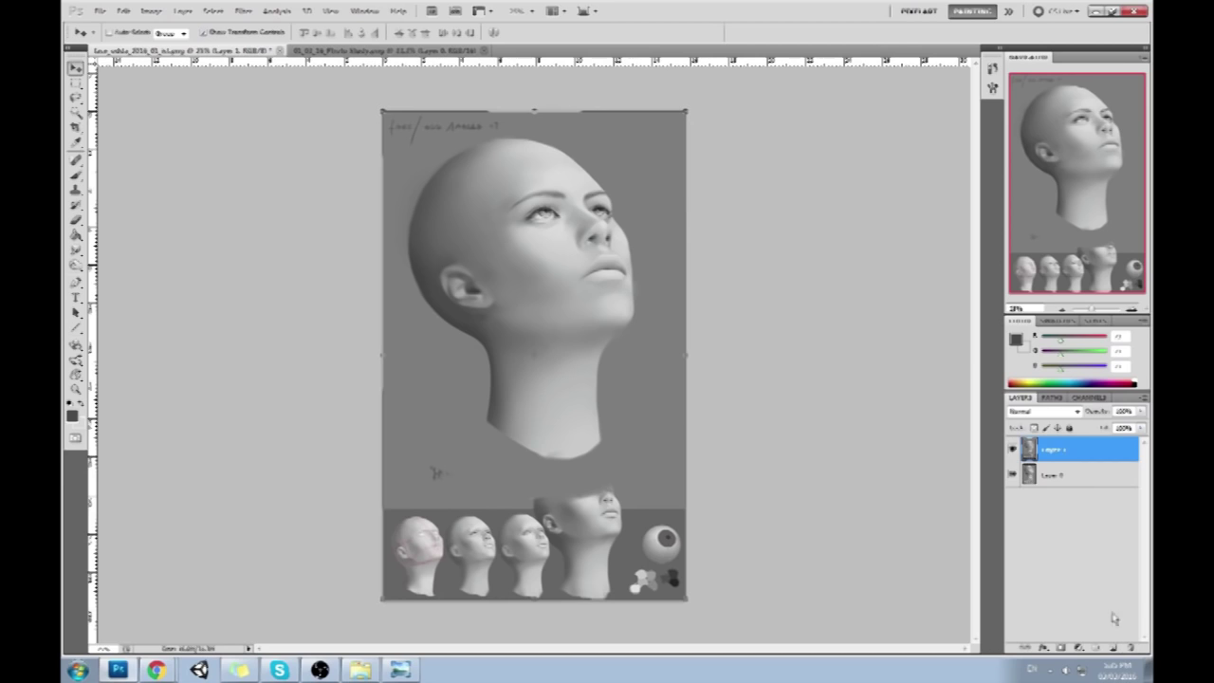
pyautogui.click(1011, 451)
pyautogui.click(1009, 452)
# Extend the near corner of the mouth with a short sampled dark grey stroke, using a smaller brush
pyautogui.press('z')
pyautogui.moveTo(660, 363); pyautogui.dragTo(522, 195)
pyautogui.press('b')
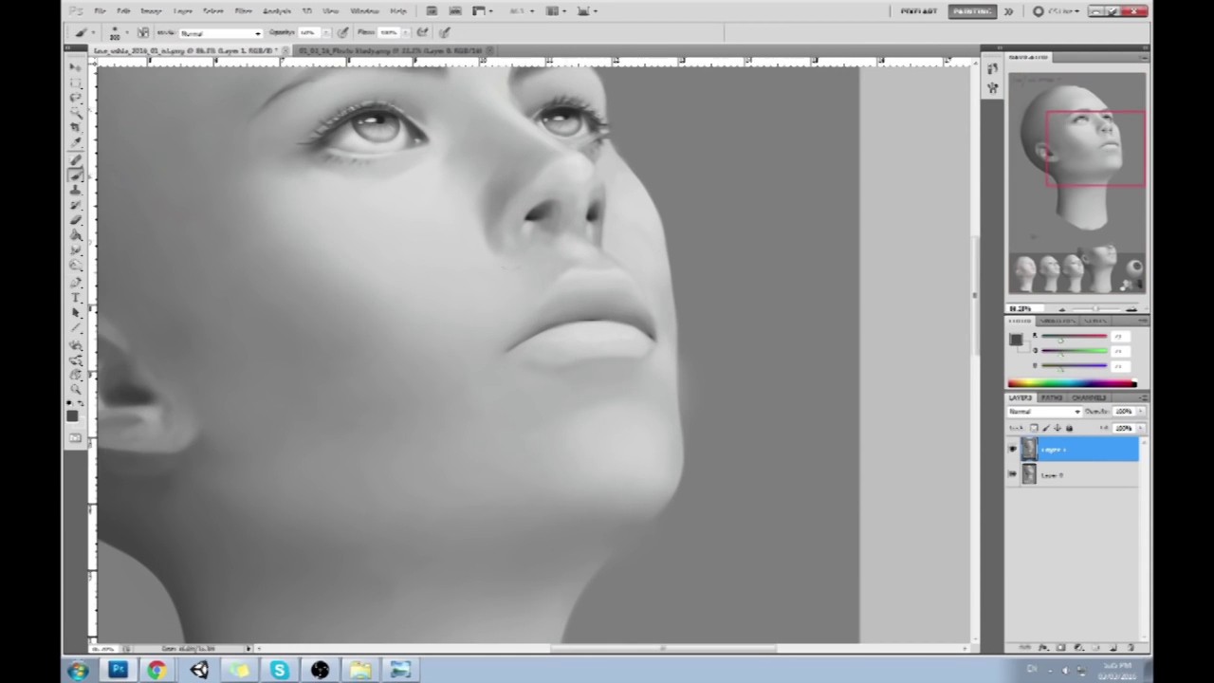
pyautogui.keyDown('alt'); pyautogui.click(543, 324); pyautogui.keyUp('alt')
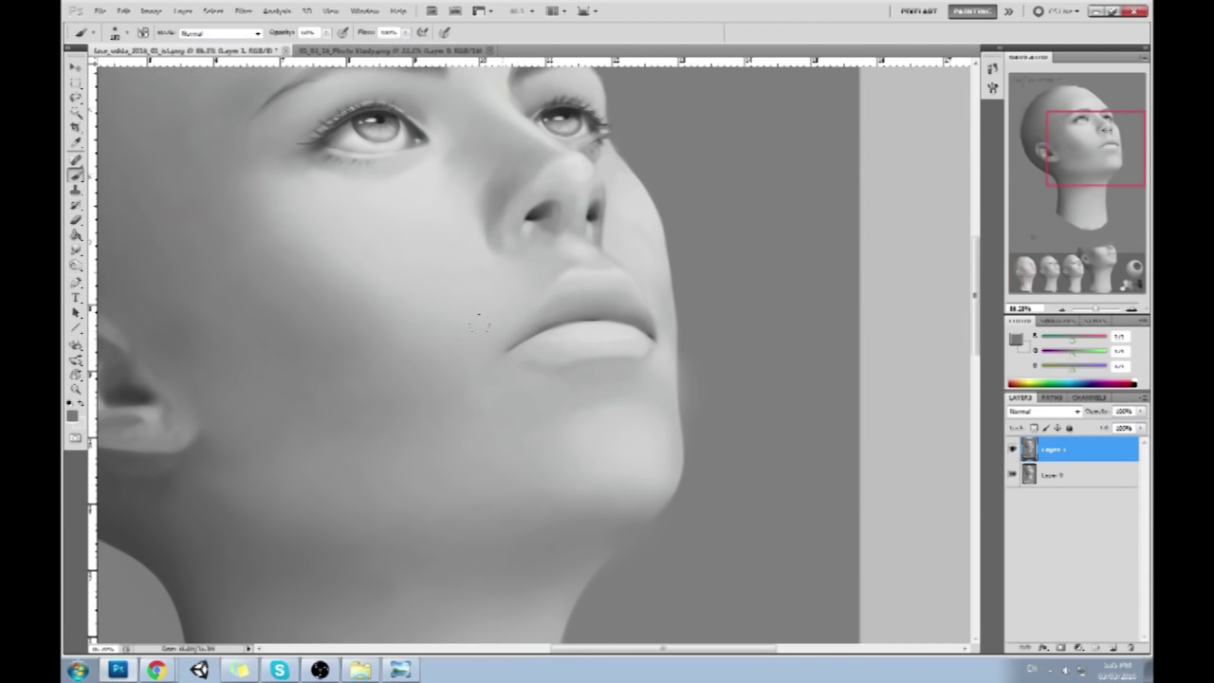
pyautogui.moveTo(508, 347); pyautogui.dragTo(492, 353)
pyautogui.keyDown('alt'); pyautogui.click(504, 332); pyautogui.keyUp('alt')
# Adjust the brush opacity and soften the extended mouth corner with sampled lighter skin greys
pyautogui.click(325, 33)
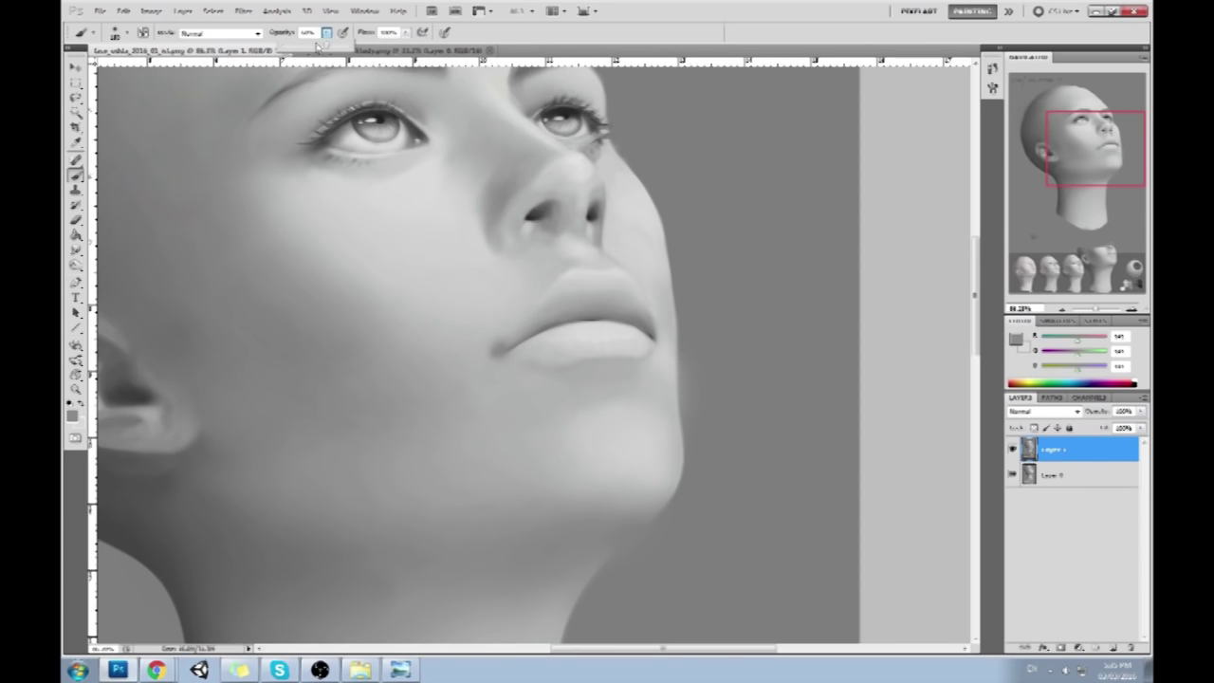
pyautogui.moveTo(320, 44); pyautogui.dragTo(343, 45)
pyautogui.keyDown('alt'); pyautogui.click(491, 342); pyautogui.keyUp('alt')
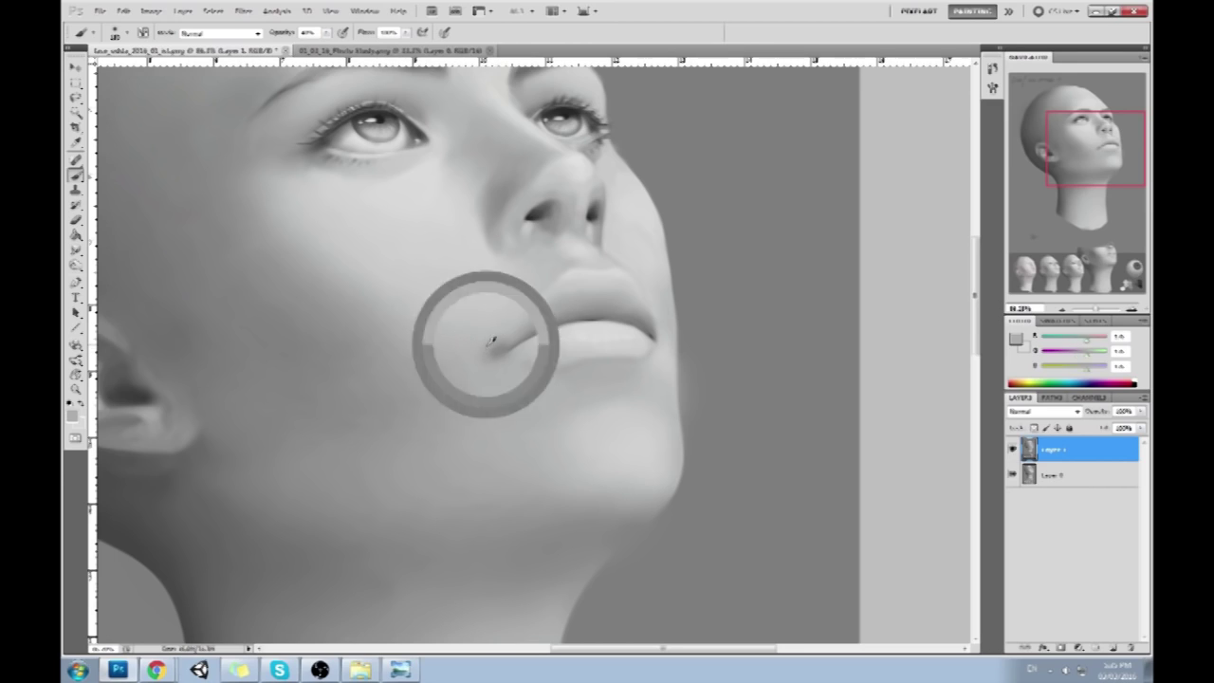
pyautogui.keyDown('alt'); pyautogui.click(498, 348); pyautogui.keyUp('alt')
pyautogui.keyDown('alt'); pyautogui.click(512, 327); pyautogui.keyUp('alt')
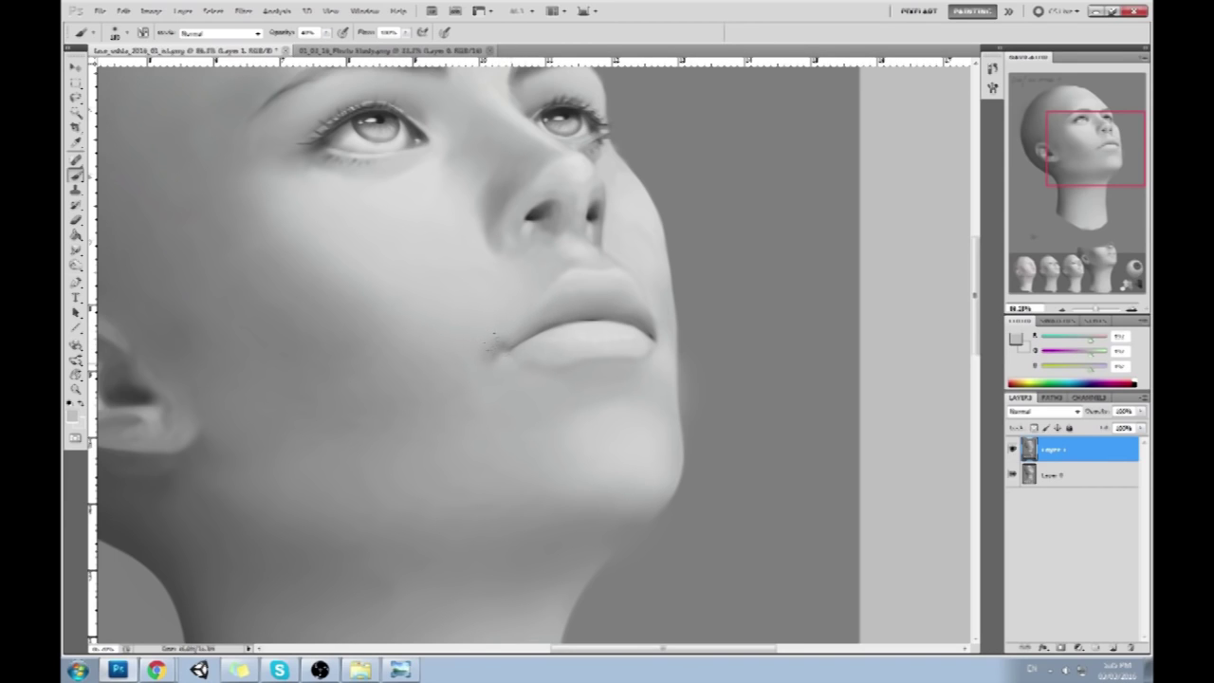
# Deepen the crease at the near mouth corner with sampled darker greys
pyautogui.keyDown('alt'); pyautogui.click(504, 343); pyautogui.keyUp('alt')
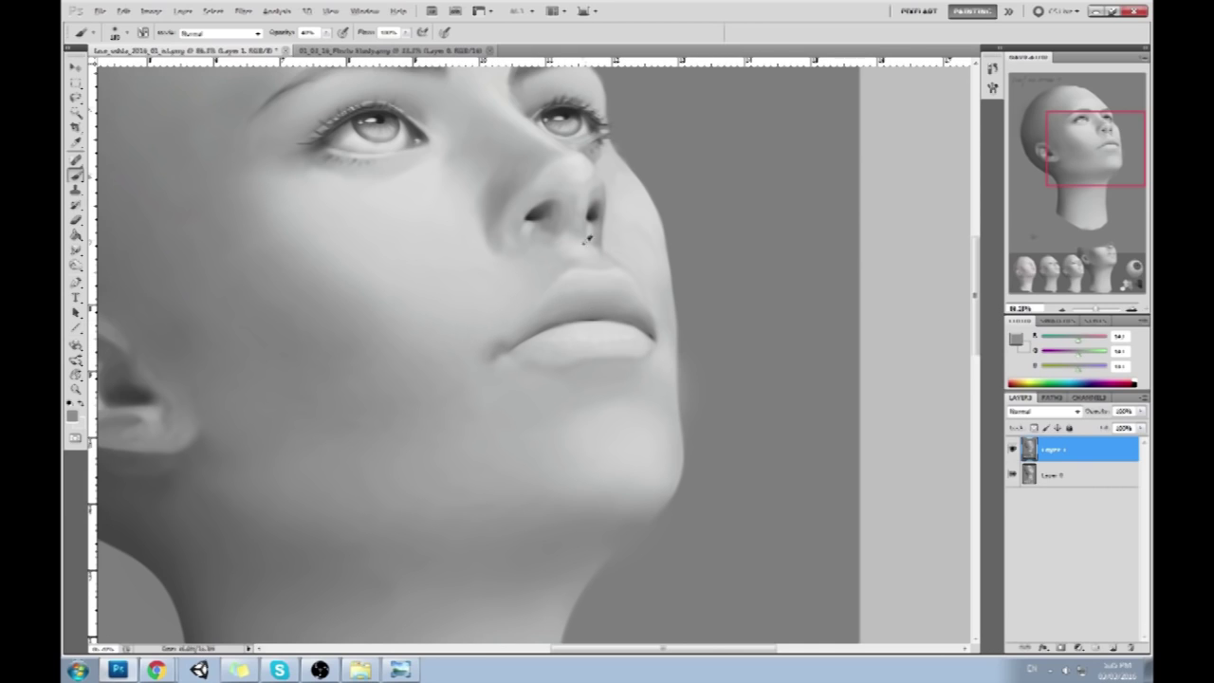
pyautogui.keyDown('alt'); pyautogui.click(597, 205); pyautogui.keyUp('alt')
pyautogui.keyDown('alt'); pyautogui.click(514, 340); pyautogui.keyUp('alt')
pyautogui.keyDown('alt'); pyautogui.click(556, 307); pyautogui.keyUp('alt')
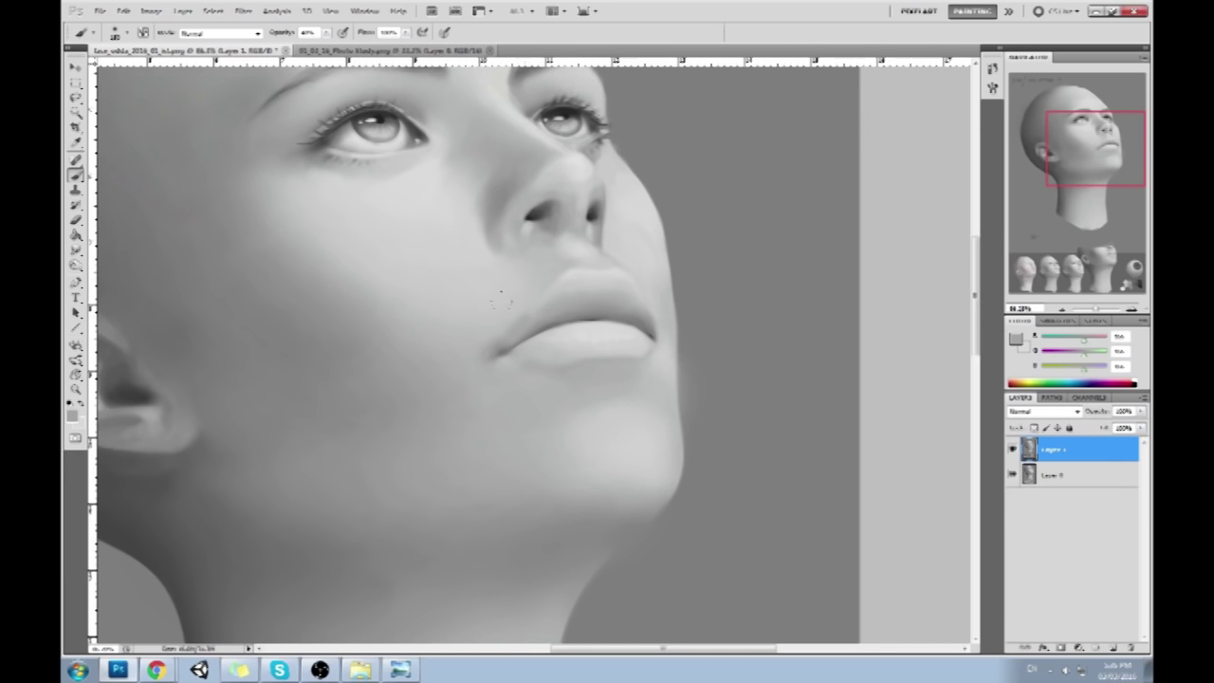
# Blend the skin above the upper lip, between the mouth corner and the nose, with sampled light greys
pyautogui.keyDown('alt'); pyautogui.click(496, 297); pyautogui.keyUp('alt')
pyautogui.keyDown('alt'); pyautogui.click(530, 288); pyautogui.keyUp('alt')
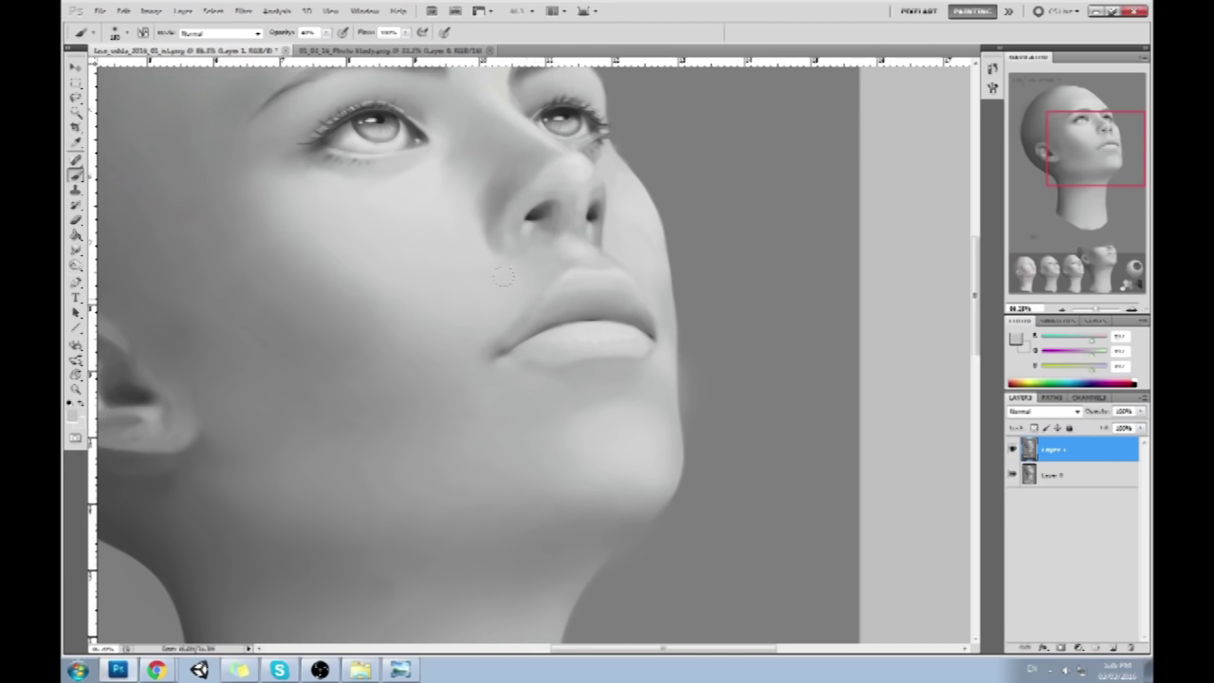
pyautogui.keyDown('alt'); pyautogui.click(549, 279); pyautogui.keyUp('alt')
pyautogui.keyDown('alt'); pyautogui.click(543, 295); pyautogui.keyUp('alt')
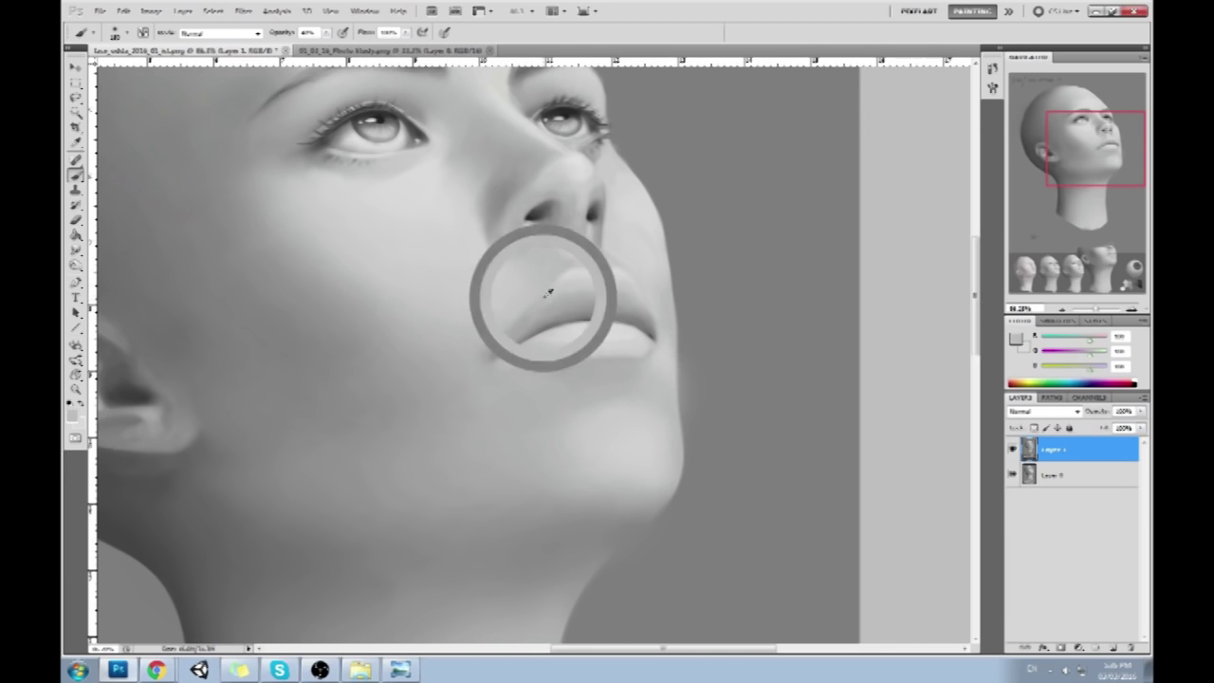
pyautogui.keyDown('alt'); pyautogui.click(562, 283); pyautogui.keyUp('alt')
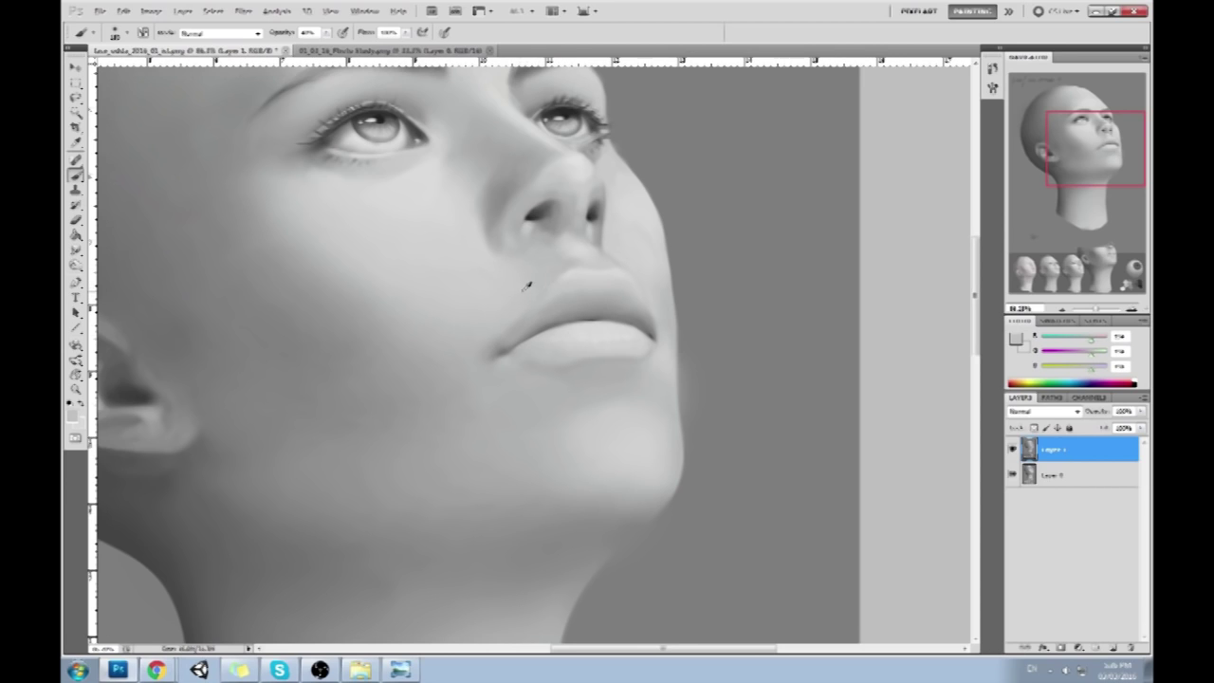
pyautogui.keyDown('alt'); pyautogui.click(523, 291); pyautogui.keyUp('alt')
pyautogui.keyDown('alt'); pyautogui.click(601, 270); pyautogui.keyUp('alt')
pyautogui.keyDown('alt'); pyautogui.click(565, 255); pyautogui.keyUp('alt')
# Check the reworked mouth on the whole head against the original by toggling the head layer's visibility
pyautogui.scroll(-7, 628, 368)
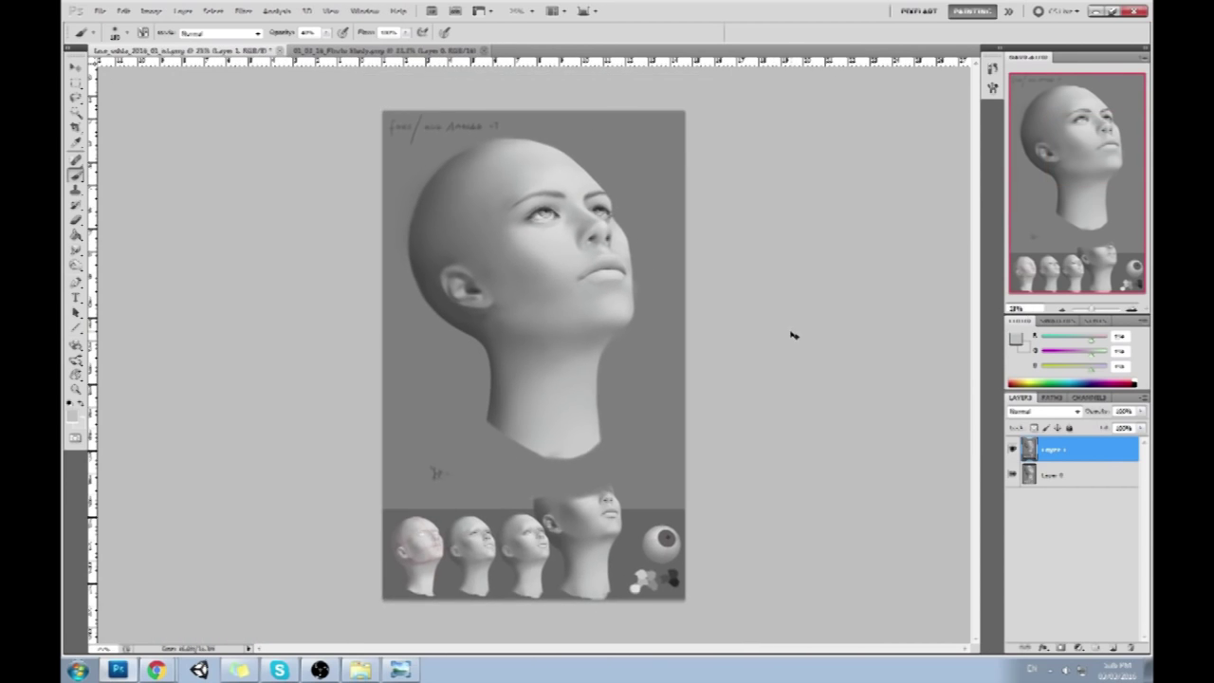
pyautogui.scroll(2, 821, 336)
pyautogui.scroll(-1, 808, 351)
pyautogui.scroll(-1, 809, 352)
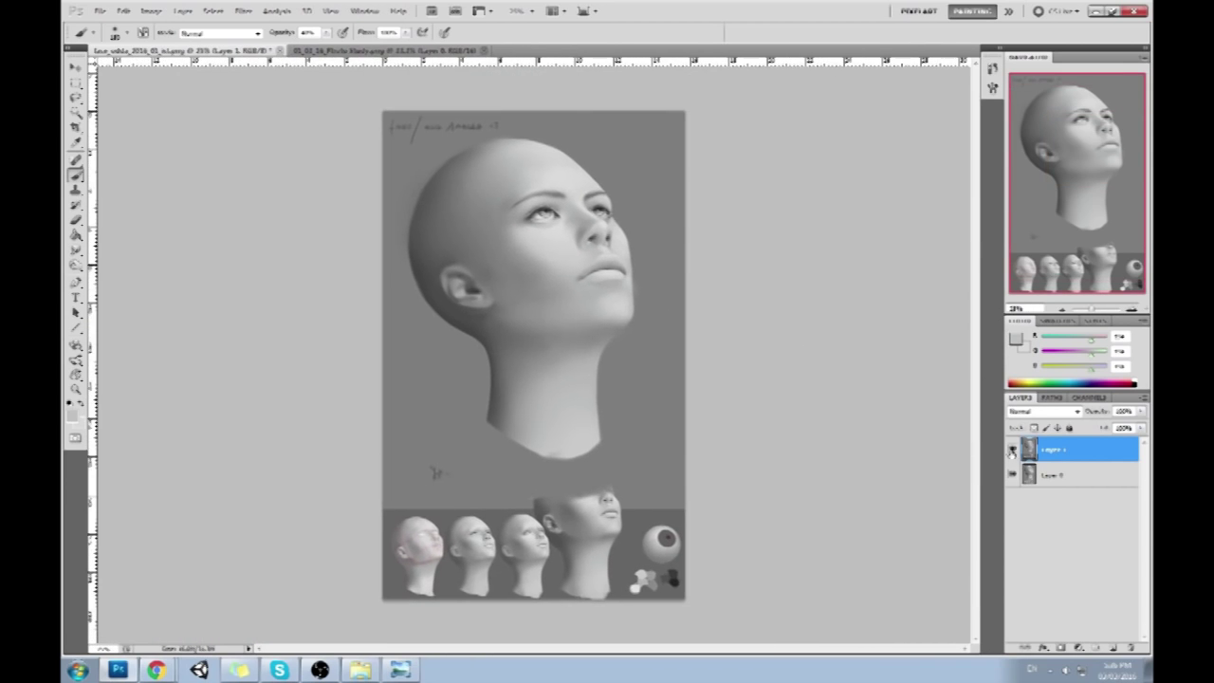
pyautogui.click(1012, 452)
pyautogui.click(1012, 452)
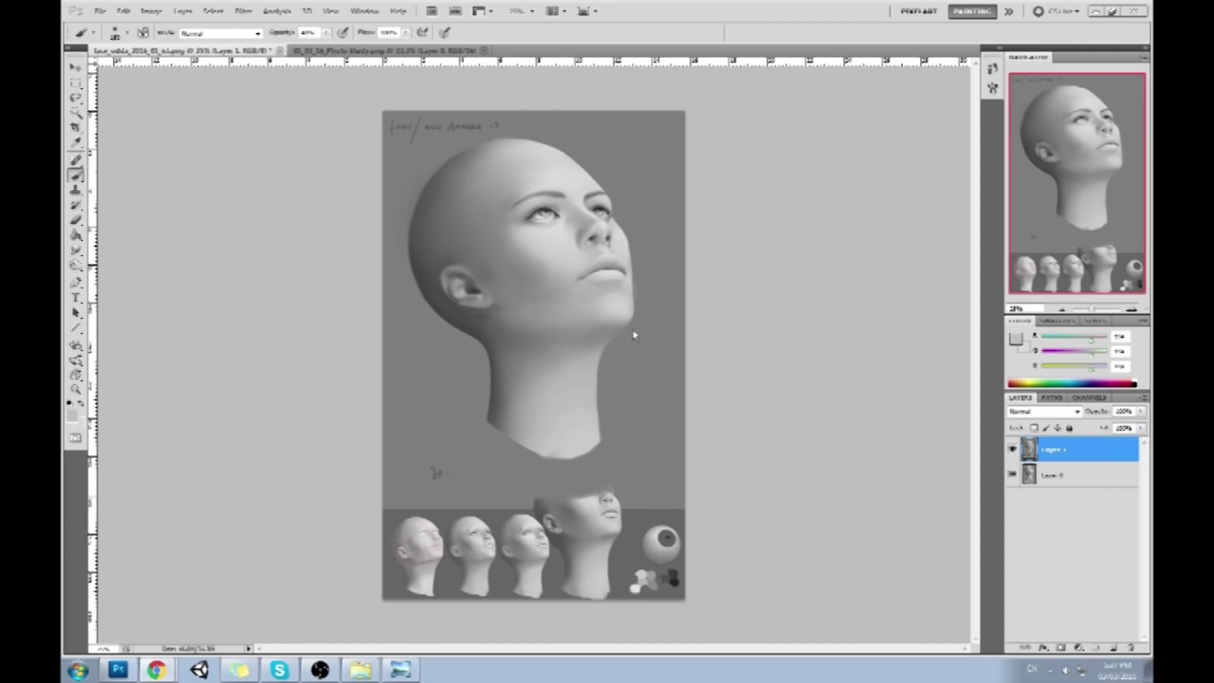
# Try to select the background around the head with the Magic Wand, using a tolerance of 10
pyautogui.click(76, 111)
pyautogui.click(661, 388)
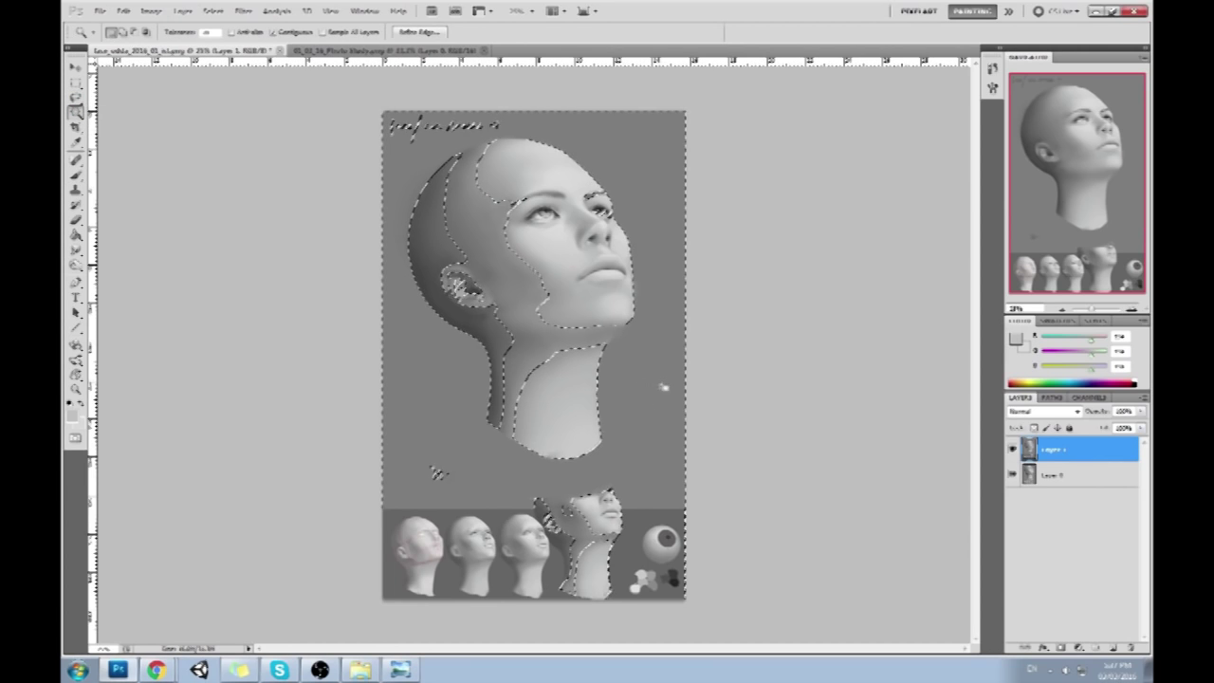
pyautogui.moveTo(216, 32); pyautogui.dragTo(184, 44)
pyautogui.write('10')
pyautogui.click(791, 392)
pyautogui.click(661, 384)
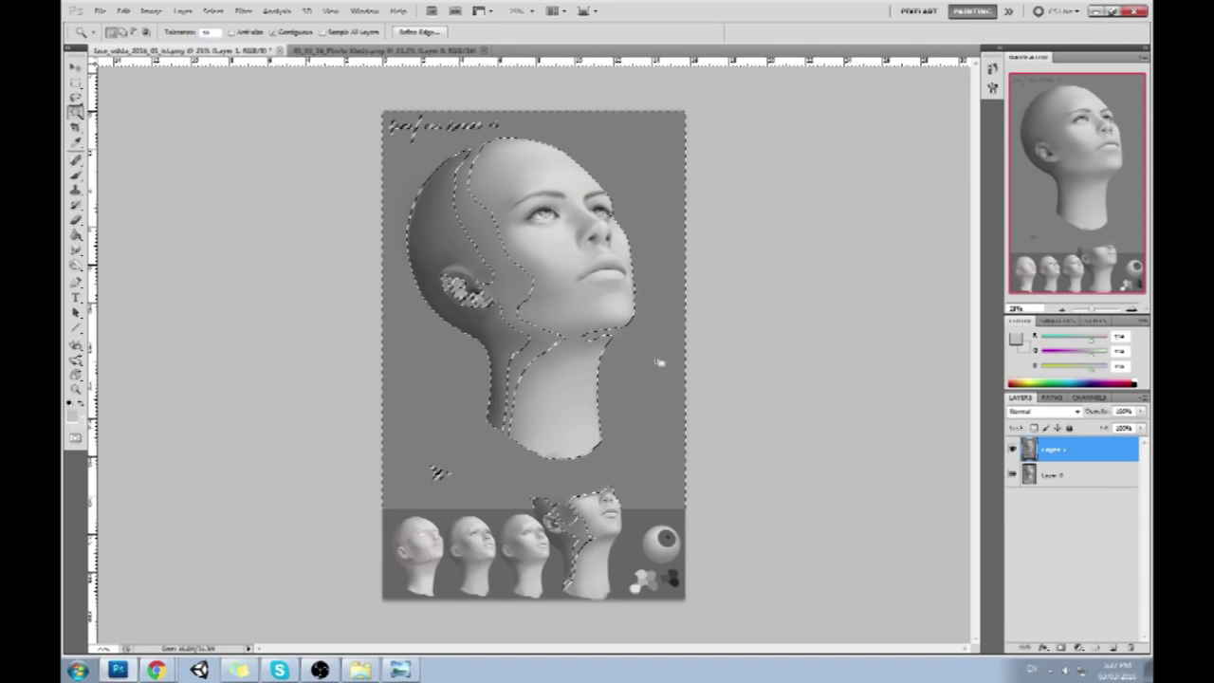
# Try the background selection with the tolerance lowered to 1, and invert it to isolate the head before deselecting
pyautogui.moveTo(213, 31); pyautogui.dragTo(187, 36)
pyautogui.write('1')
pyautogui.click(758, 297)
pyautogui.click(663, 361)
pyautogui.write('1')
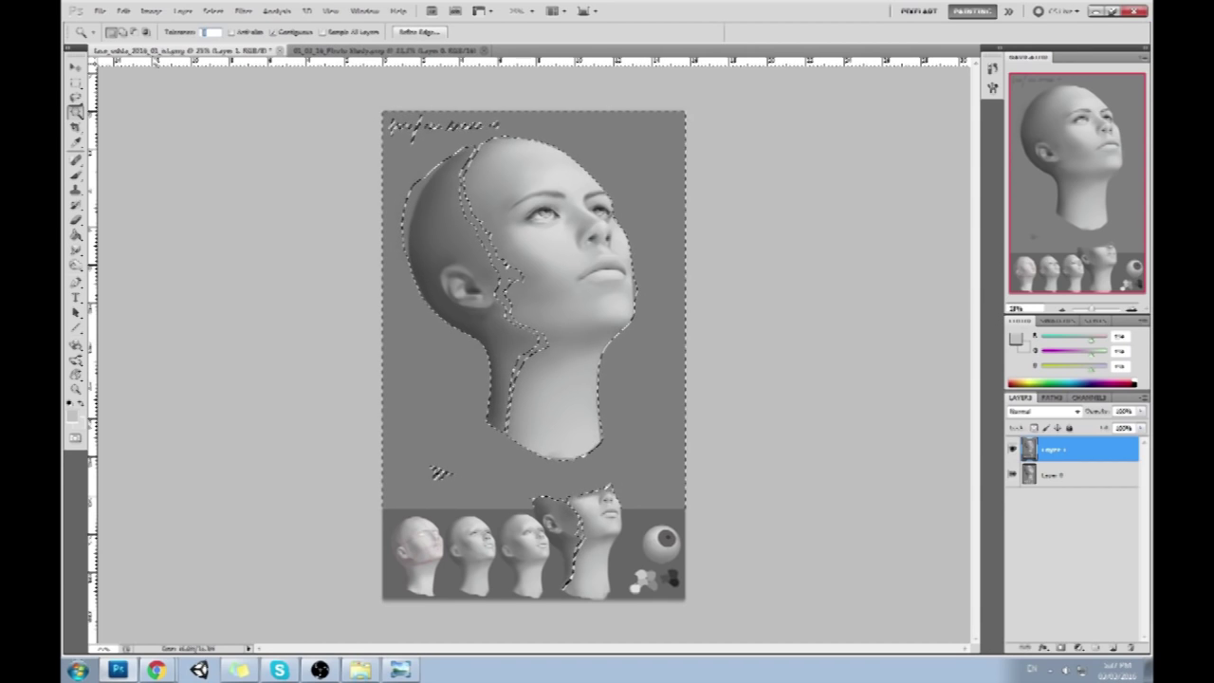
pyautogui.click(798, 317)
pyautogui.click(636, 394)
pyautogui.rightClick(635, 390)
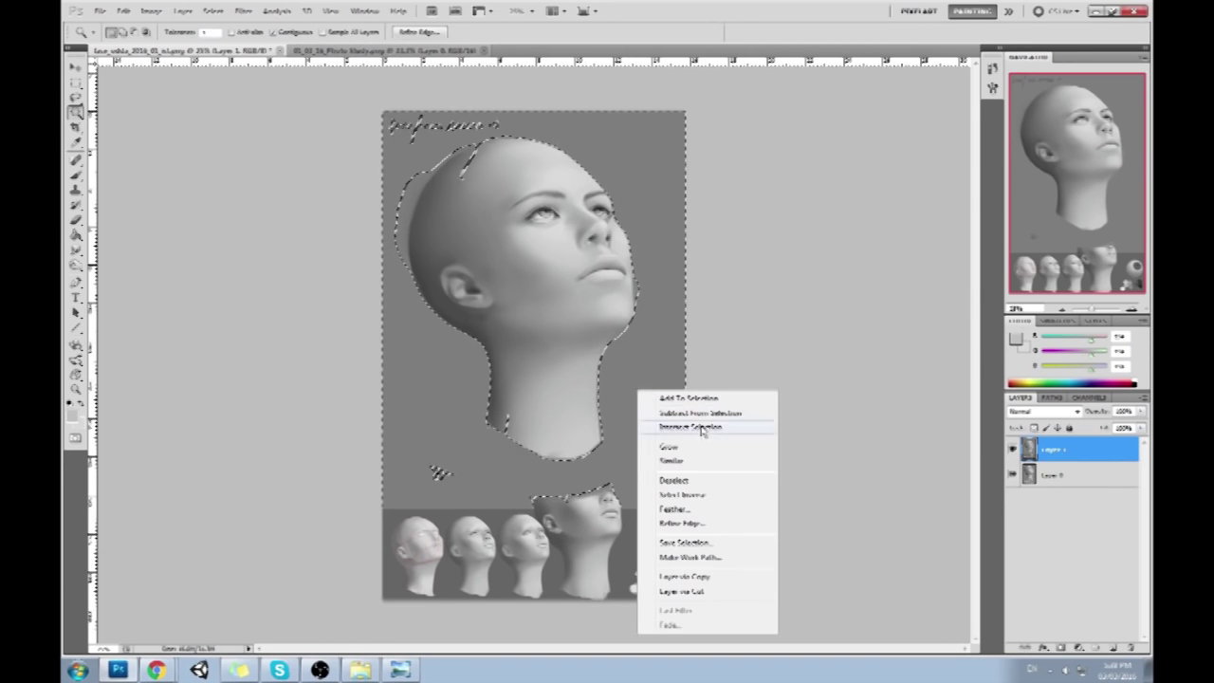
pyautogui.click(700, 493)
pyautogui.hotkey('ctrl', 'd')
# Shade the neck below the chin with a larger brush and a sampled dark grey, redoing the first stroke
pyautogui.press('b')
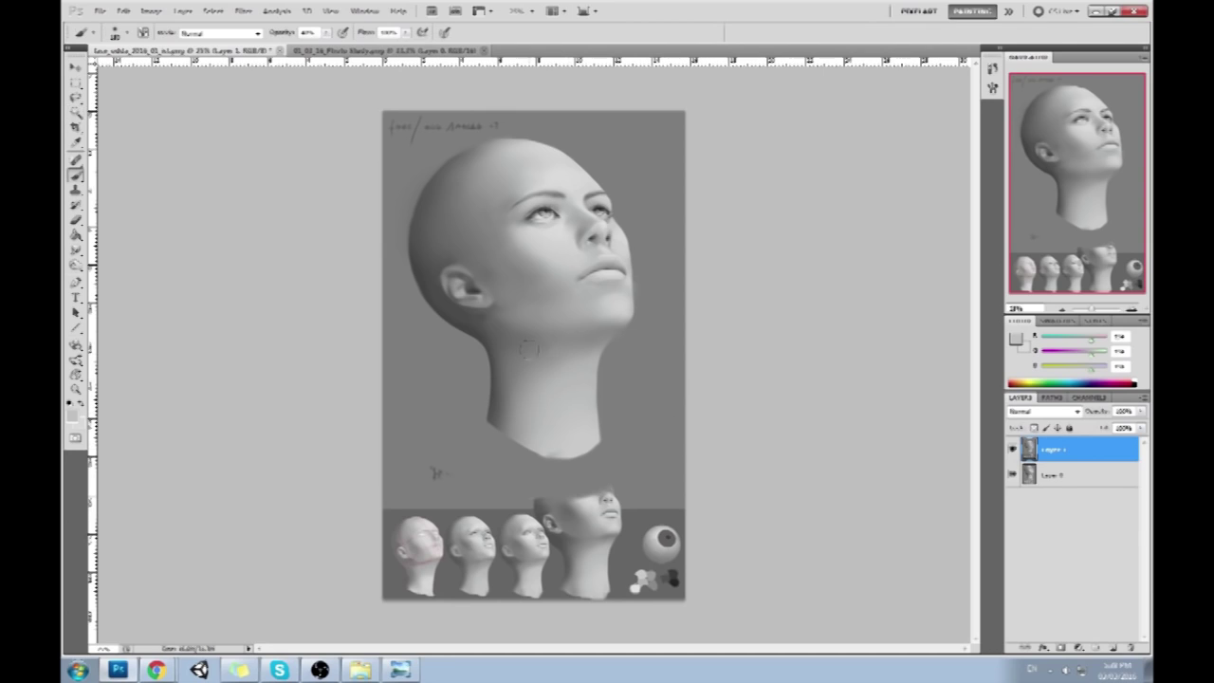
pyautogui.keyDown('alt'); pyautogui.click(519, 345); pyautogui.keyUp('alt')
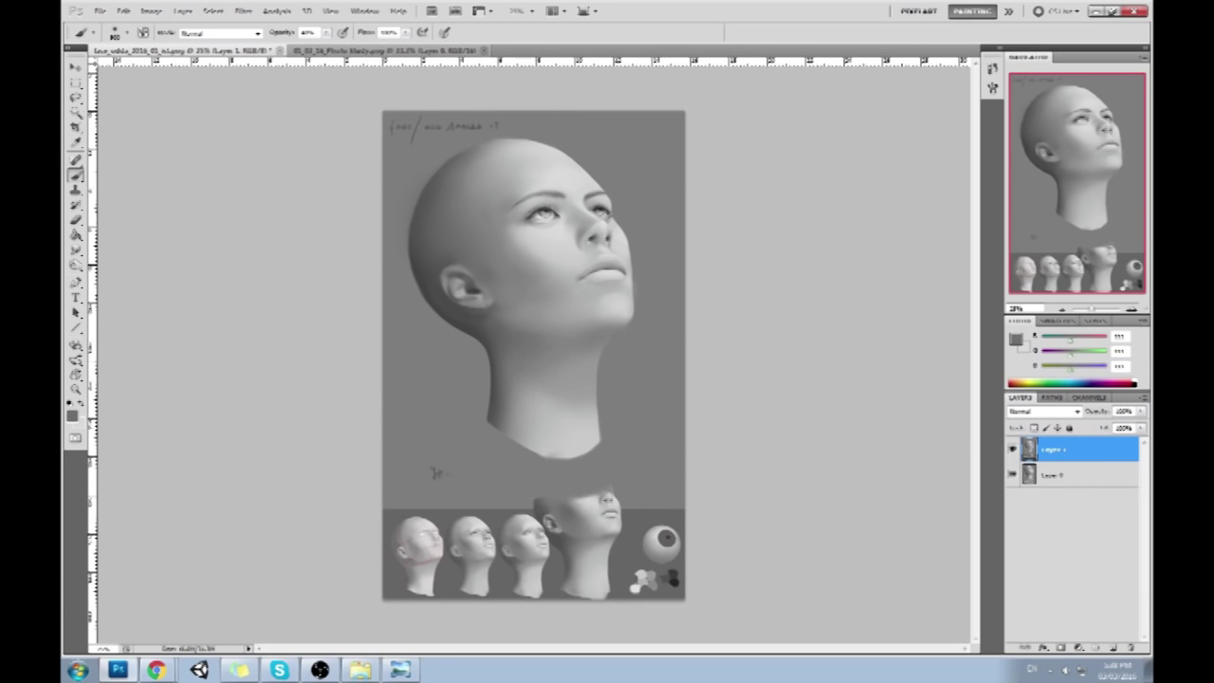
pyautogui.moveTo(579, 355); pyautogui.dragTo(571, 410)
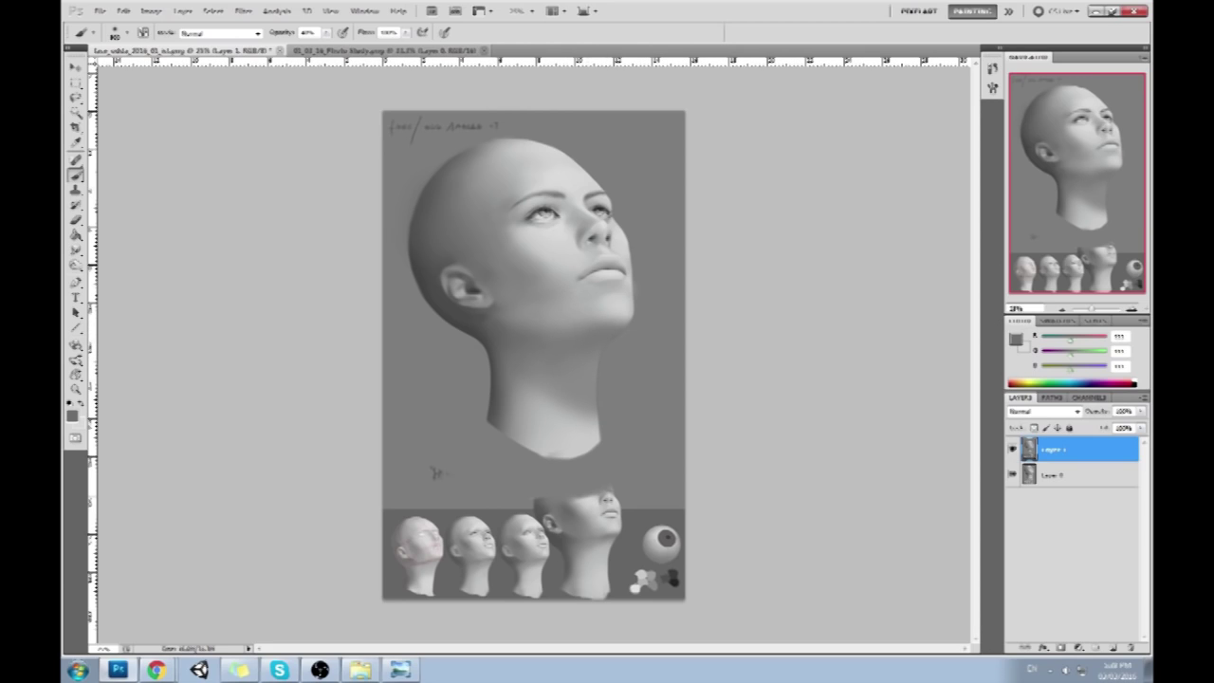
pyautogui.hotkey('ctrl', 'z')
pyautogui.moveTo(597, 354)
pyautogui.mouseDown()
pyautogui.moveTo(588, 398)
pyautogui.moveTo(576, 378)
pyautogui.mouseUp()
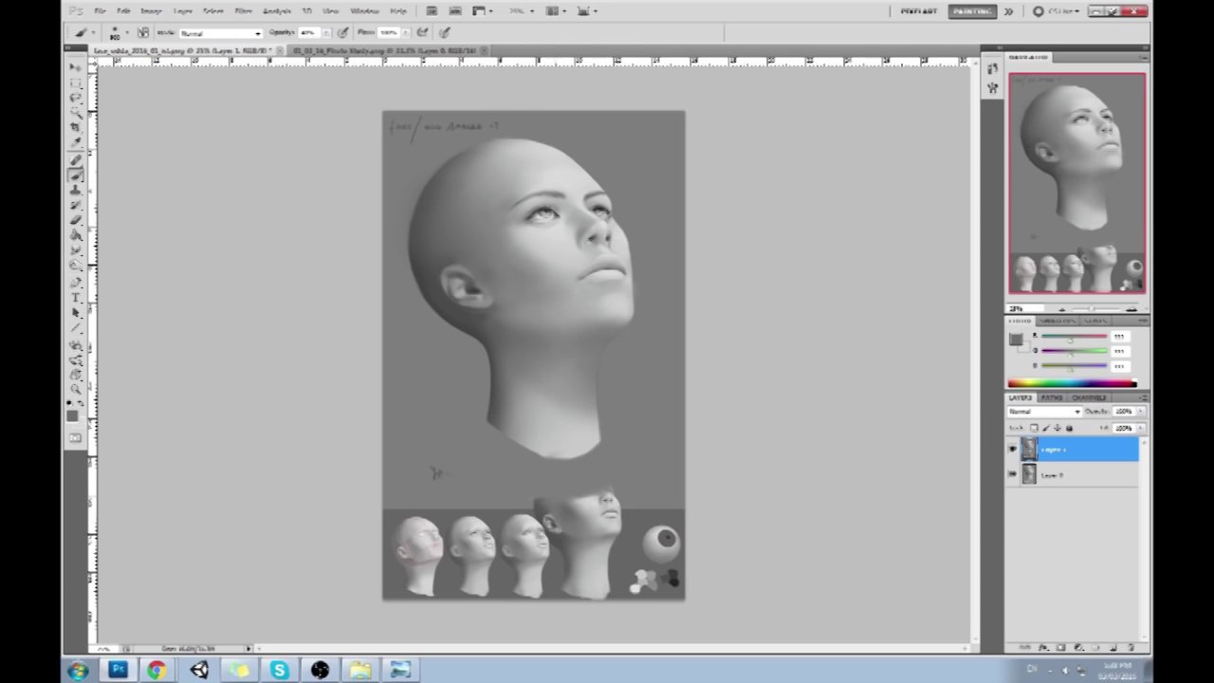
pyautogui.keyDown('alt'); pyautogui.click(588, 355); pyautogui.keyUp('alt')
# Darken the shadowed side of the neck and the area below the ear with sampled greys, undoing the outermost neck stroke
pyautogui.keyDown('alt'); pyautogui.click(513, 351); pyautogui.keyUp('alt')
pyautogui.moveTo(517, 387); pyautogui.dragTo(517, 437)
pyautogui.keyDown('alt'); pyautogui.click(513, 393); pyautogui.keyUp('alt')
pyautogui.moveTo(495, 383); pyautogui.dragTo(494, 423)
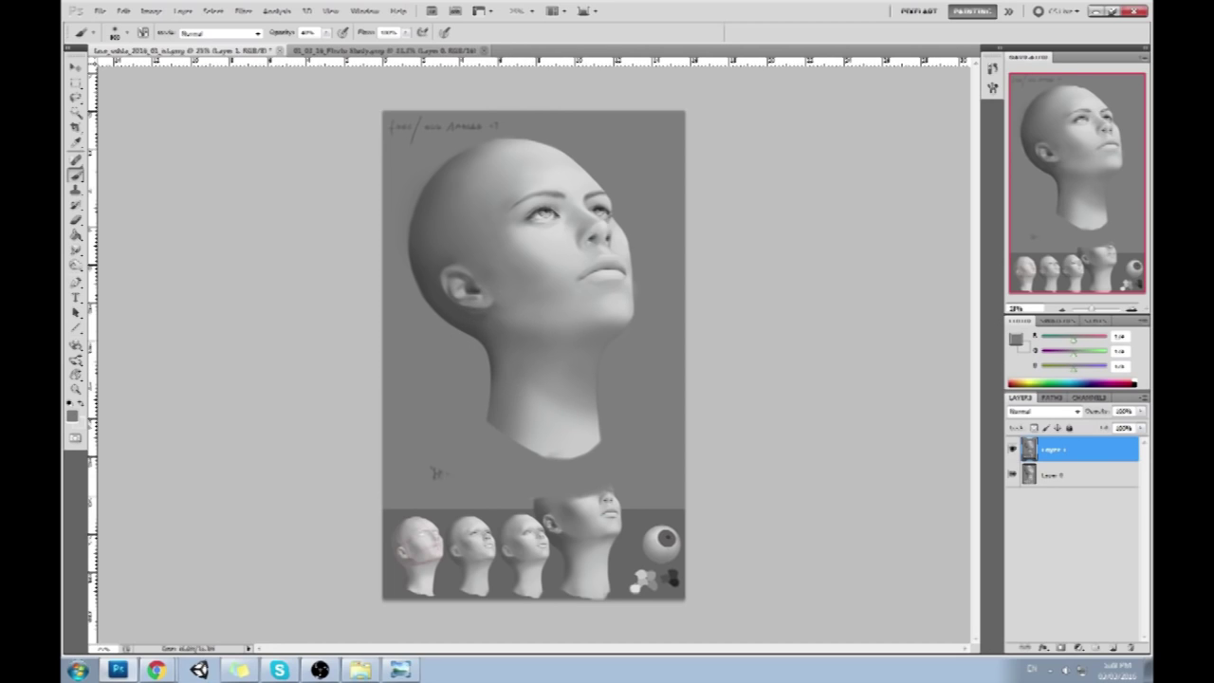
pyautogui.hotkey('ctrl', 'z')
pyautogui.keyDown('alt'); pyautogui.click(502, 331); pyautogui.keyUp('alt')
pyautogui.moveTo(478, 336); pyautogui.dragTo(463, 325)
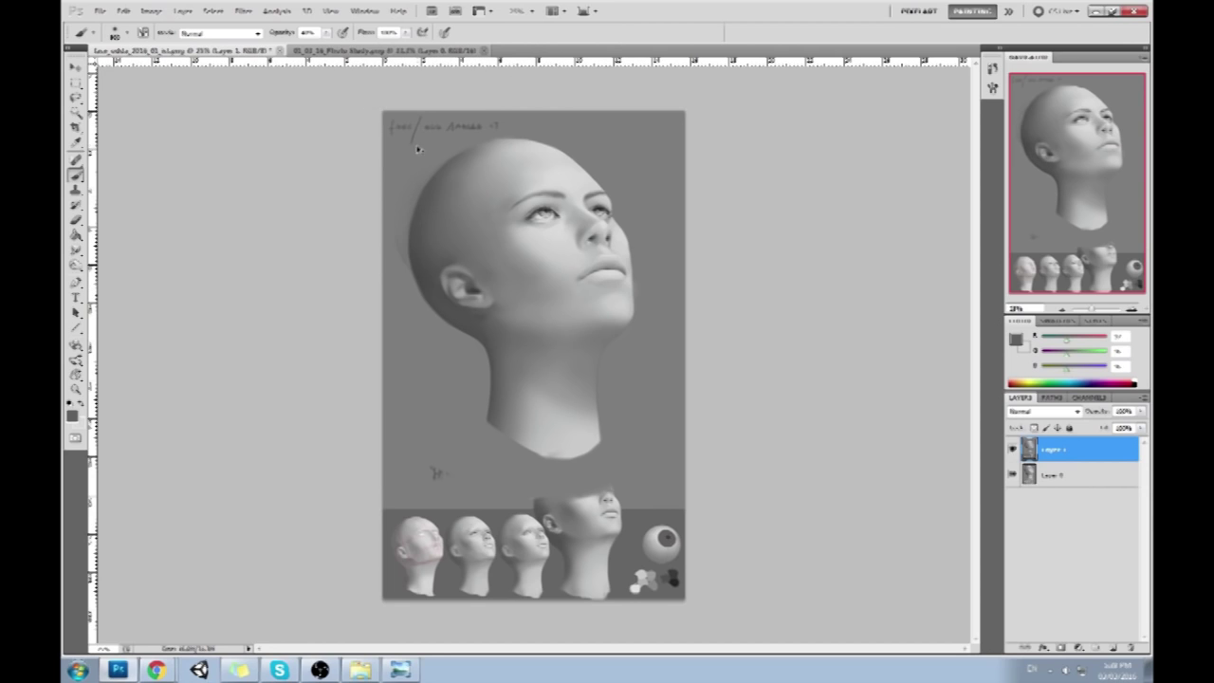
# Clean up the background behind the skull and below the ear with sampled background grey
pyautogui.press('m')
pyautogui.rightClick(435, 269)
pyautogui.press('Escape')
pyautogui.press('b')
pyautogui.keyDown('alt'); pyautogui.click(398, 270); pyautogui.keyUp('alt')
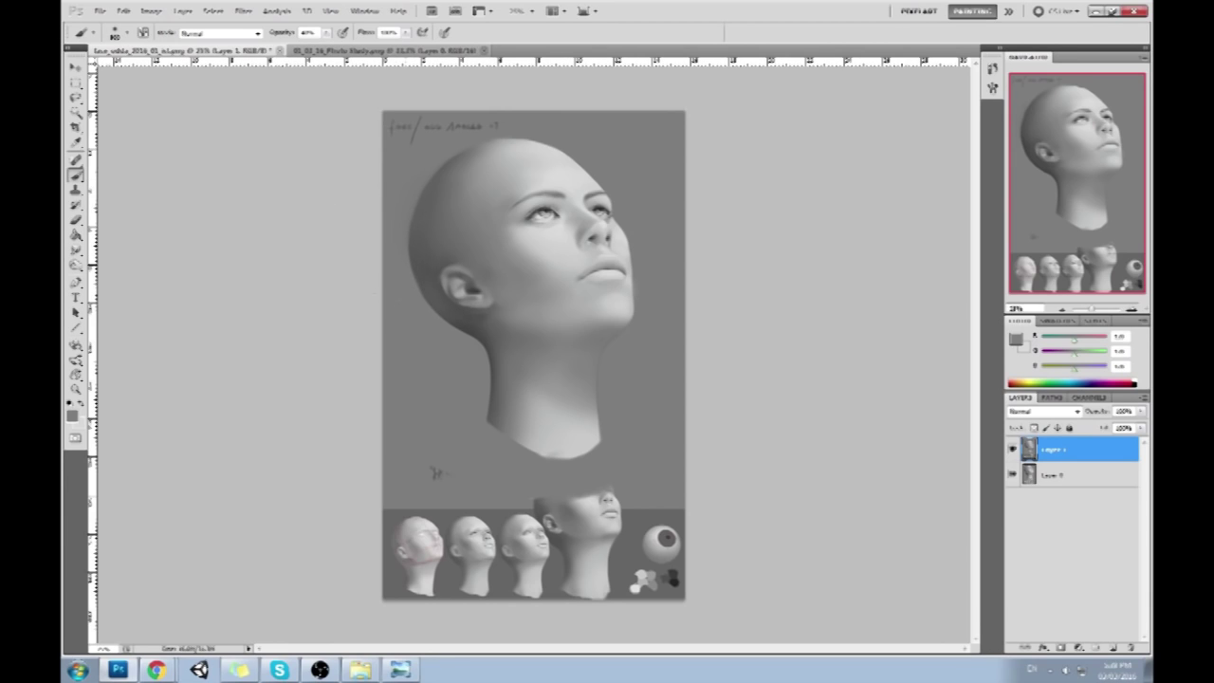
pyautogui.click(467, 329)
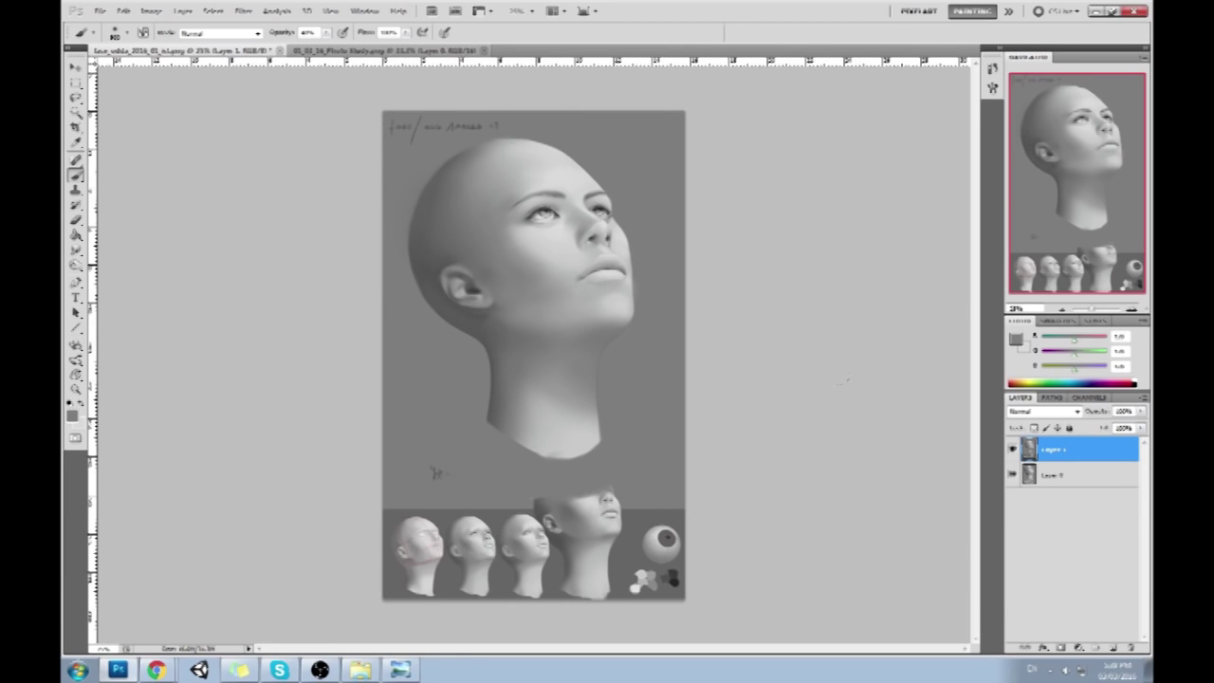
# Compare the corrected head with the original painting by hiding and showing the head layer twice
pyautogui.click(1012, 449)
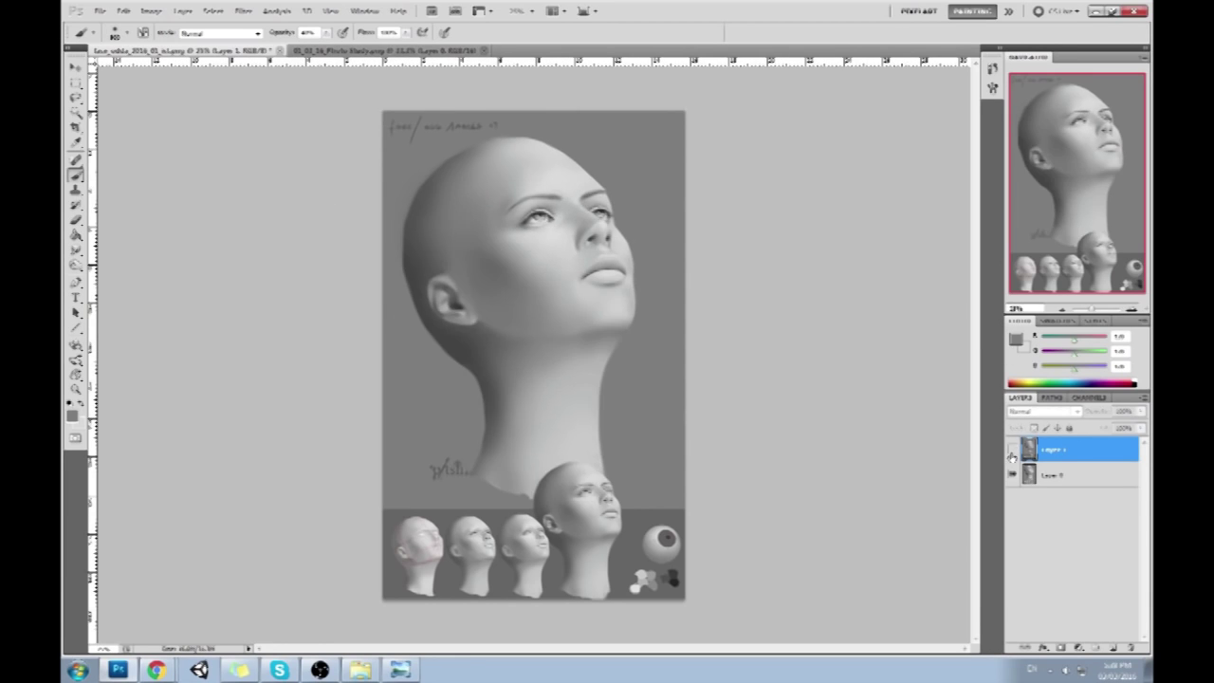
pyautogui.click(1012, 449)
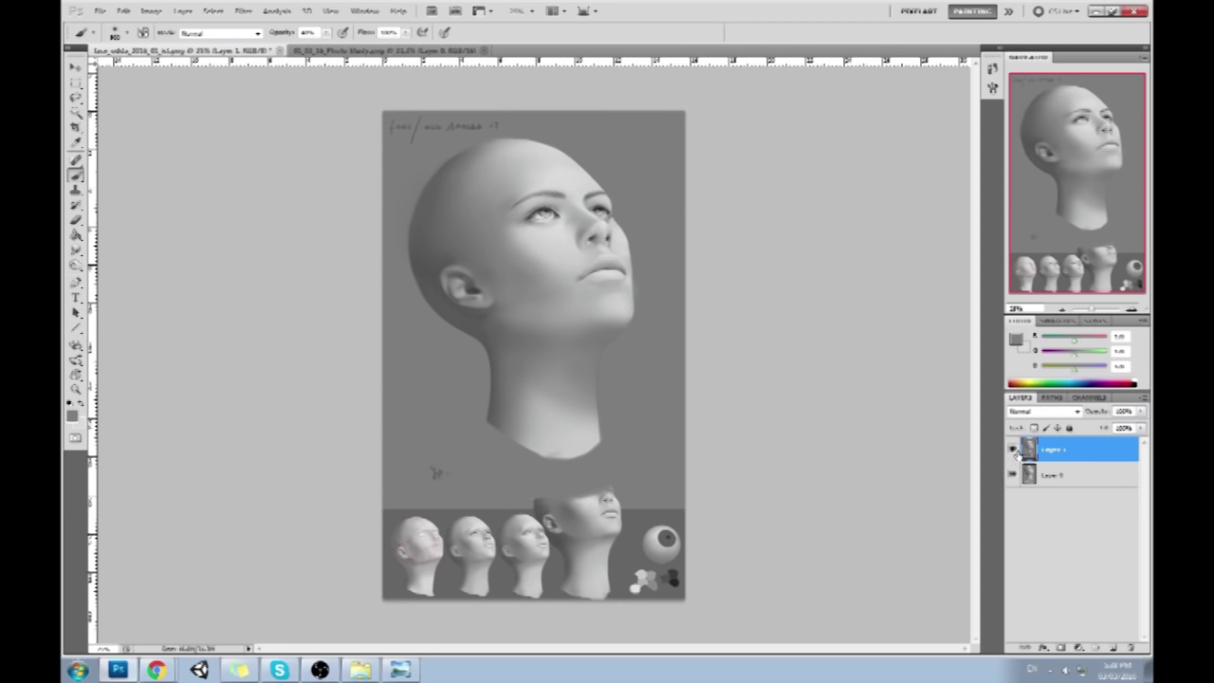
pyautogui.click(1012, 451)
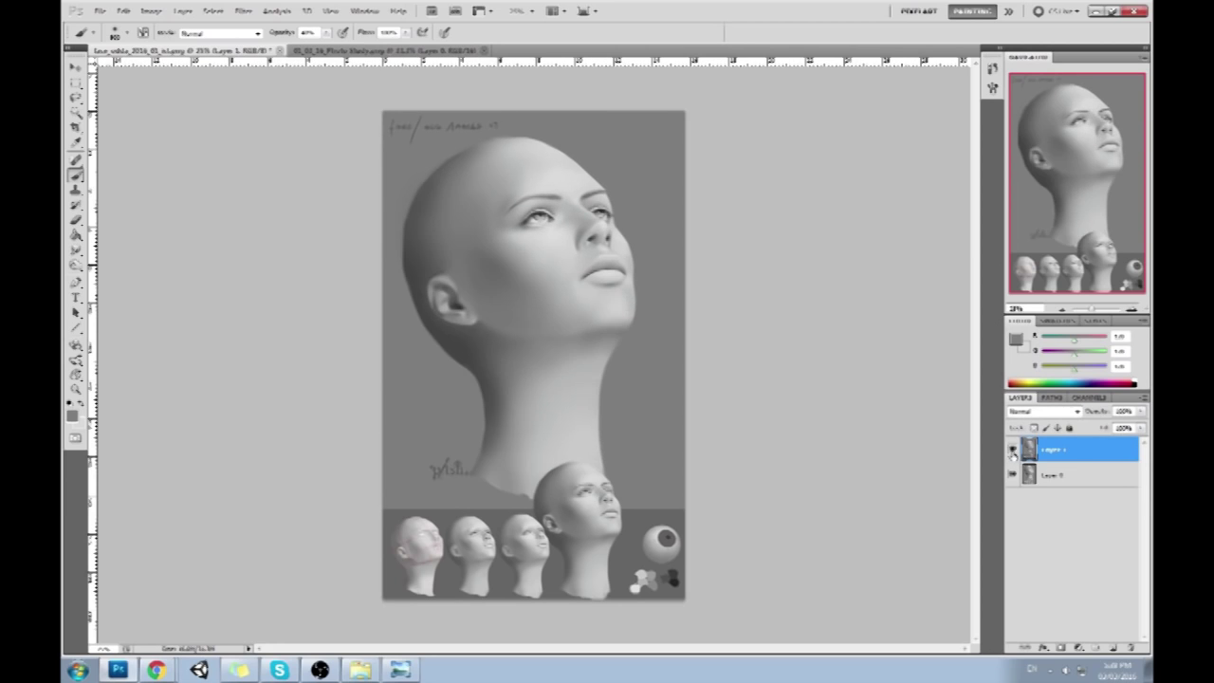
pyautogui.click(1012, 451)
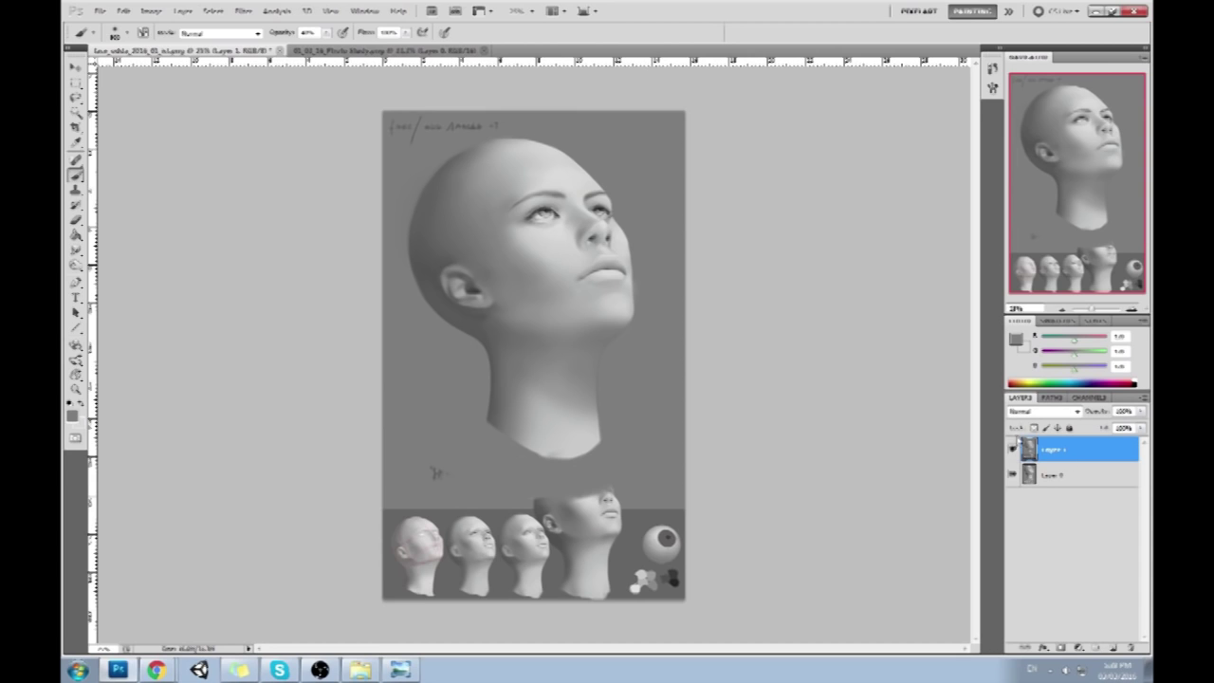
# Pick another brush, reduce its size and dab a light grey accent at the inner corner of the far eye
pyautogui.press('z')
pyautogui.moveTo(434, 169); pyautogui.dragTo(677, 333)
pyautogui.press('b')
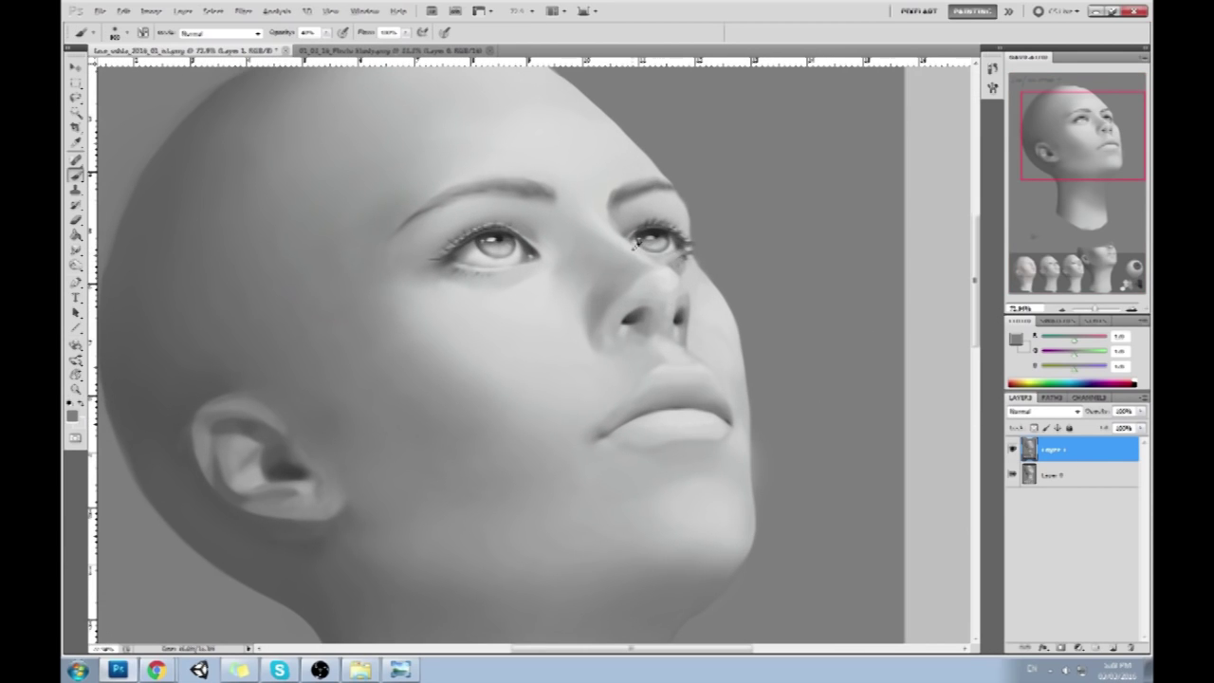
pyautogui.keyDown('alt'); pyautogui.click(641, 249); pyautogui.keyUp('alt')
pyautogui.rightClick(646, 250)
pyautogui.click(751, 529)
pyautogui.click(937, 315)
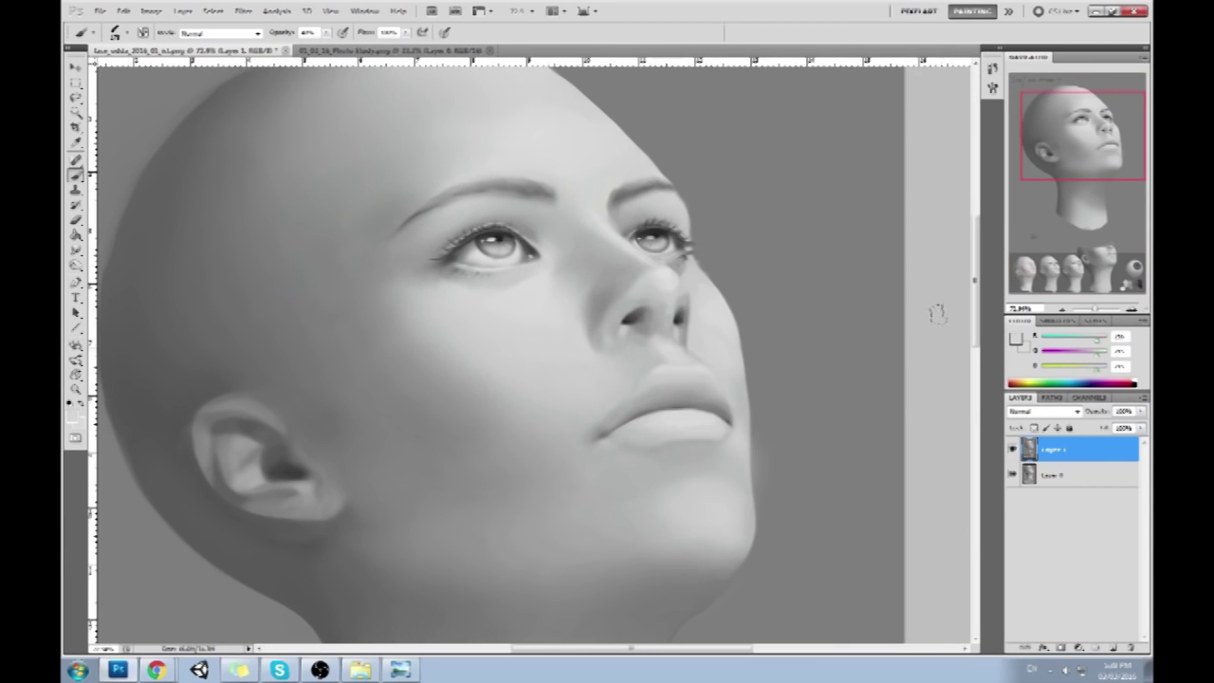
pyautogui.press('[')
pyautogui.press('[')
pyautogui.keyDown('alt'); pyautogui.click(635, 252); pyautogui.keyUp('alt')
# Blend beside the far eye with the Smudge tool and retouch the area just below that eye with sampled light greys
pyautogui.click(74, 252)
pyautogui.click(112, 279)
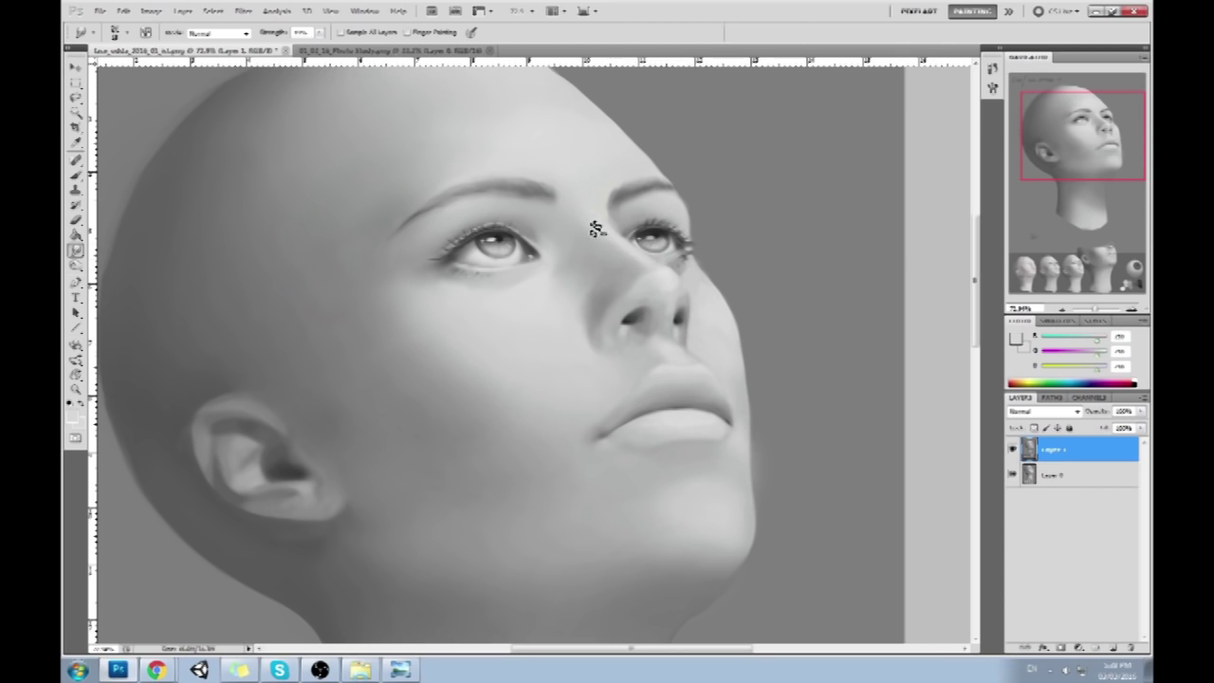
pyautogui.press('b')
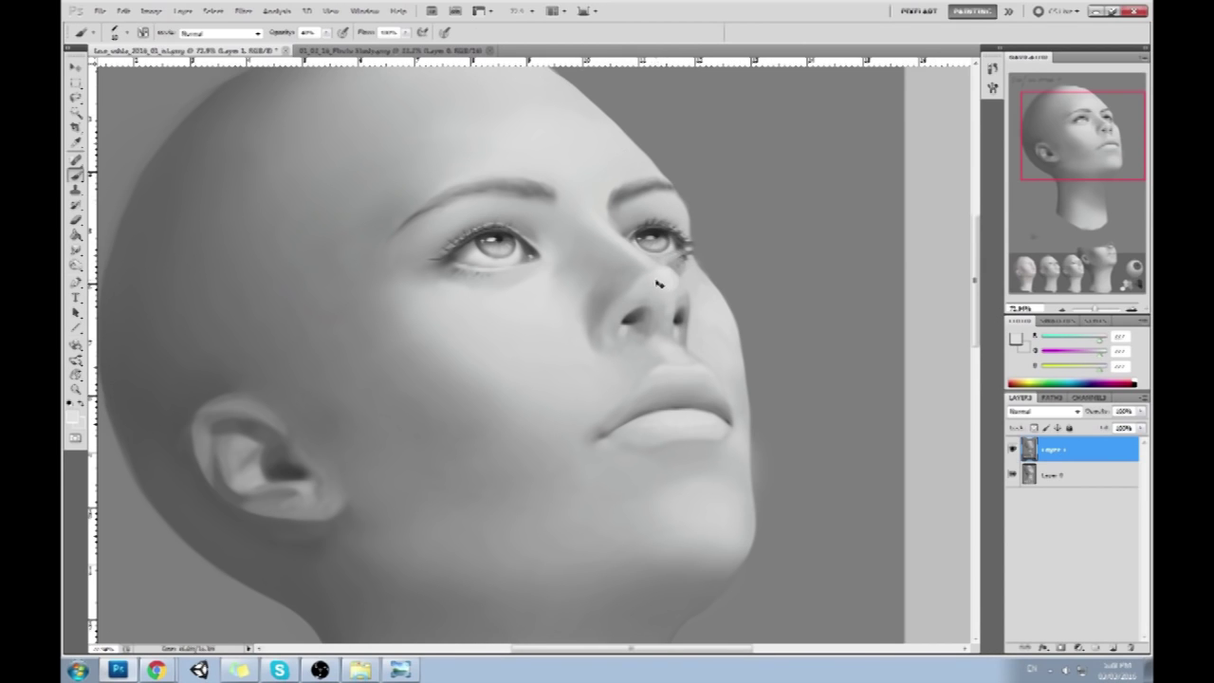
pyautogui.hotkey('ctrl', '0')
pyautogui.hotkey('ctrl', '-')
pyautogui.hotkey('ctrl', '+')
pyautogui.hotkey('ctrl', '+')
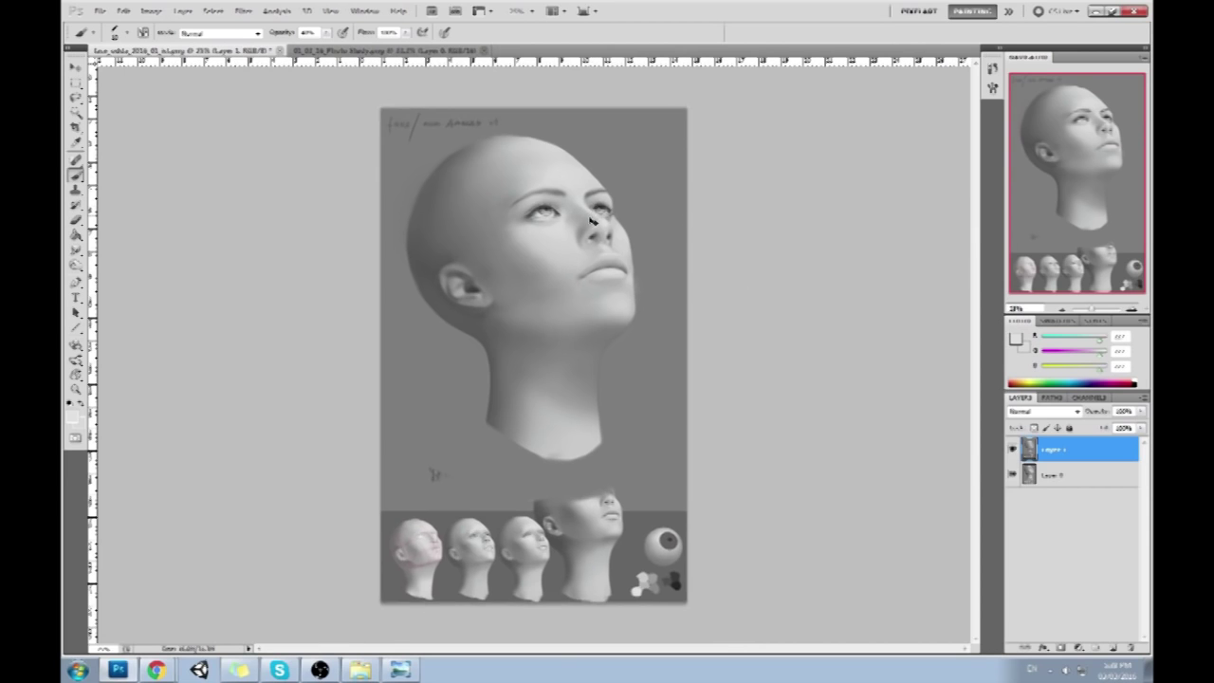
pyautogui.moveTo(696, 148); pyautogui.dragTo(690, 245)
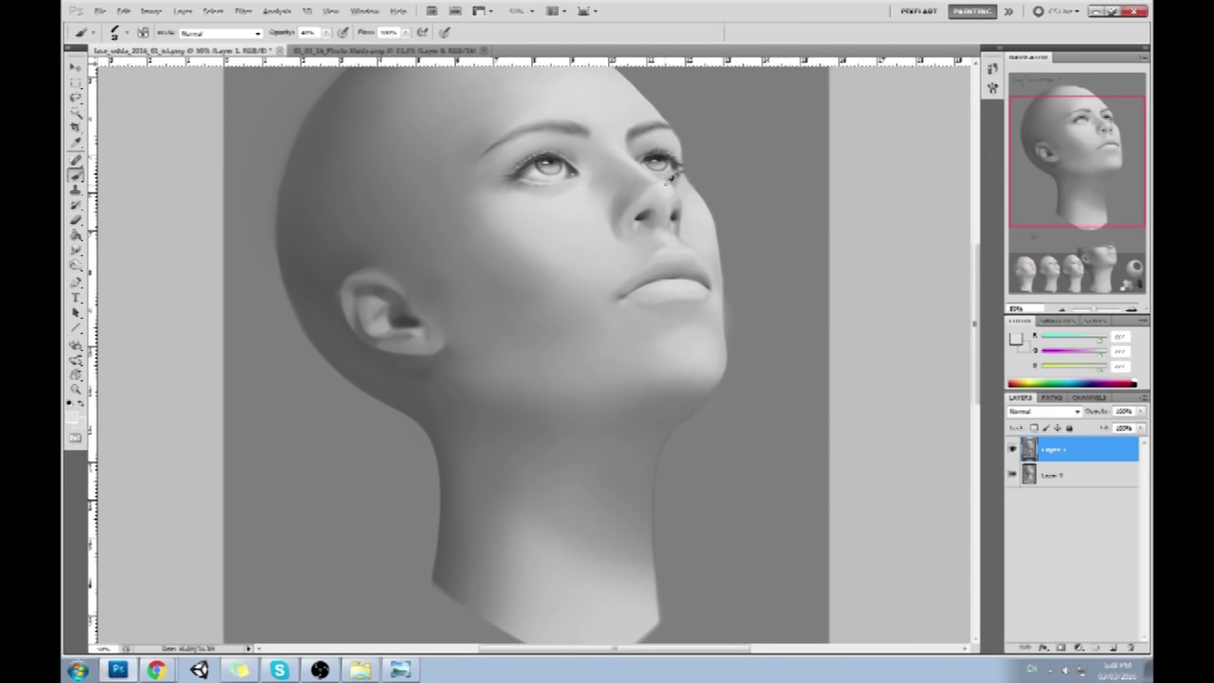
pyautogui.keyDown('alt'); pyautogui.click(652, 183); pyautogui.keyUp('alt')
pyautogui.keyDown('alt'); pyautogui.click(650, 191); pyautogui.keyUp('alt')
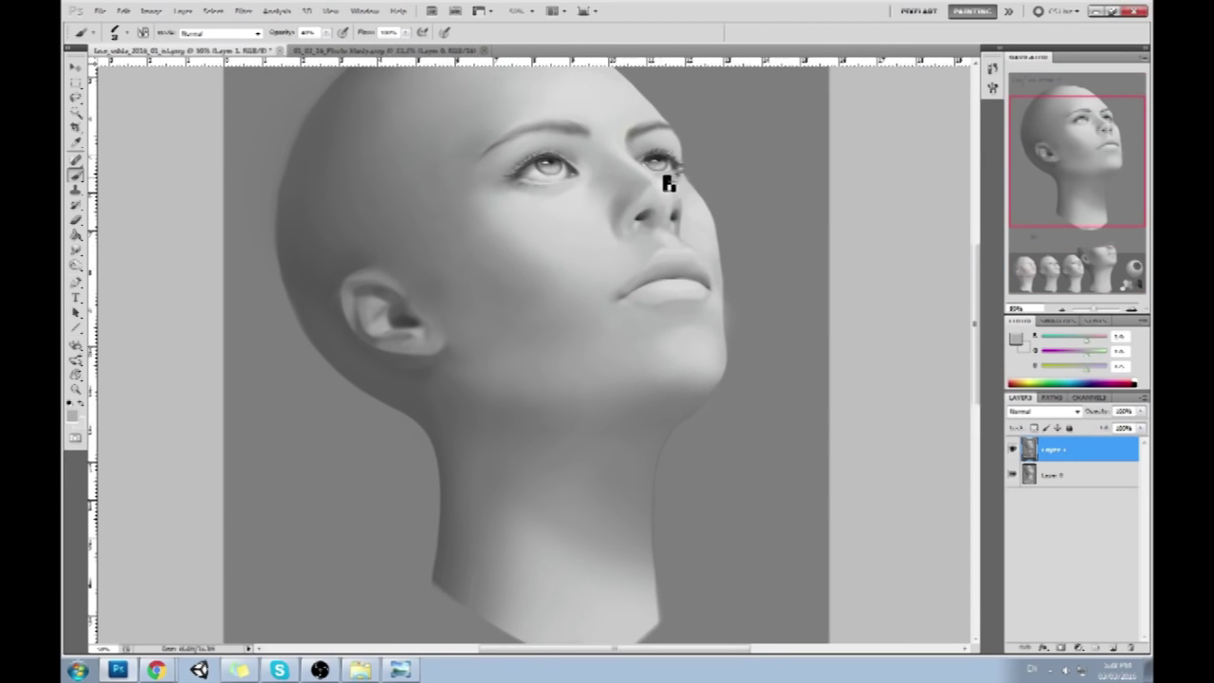
pyautogui.keyDown('alt'); pyautogui.click(667, 190); pyautogui.keyUp('alt')
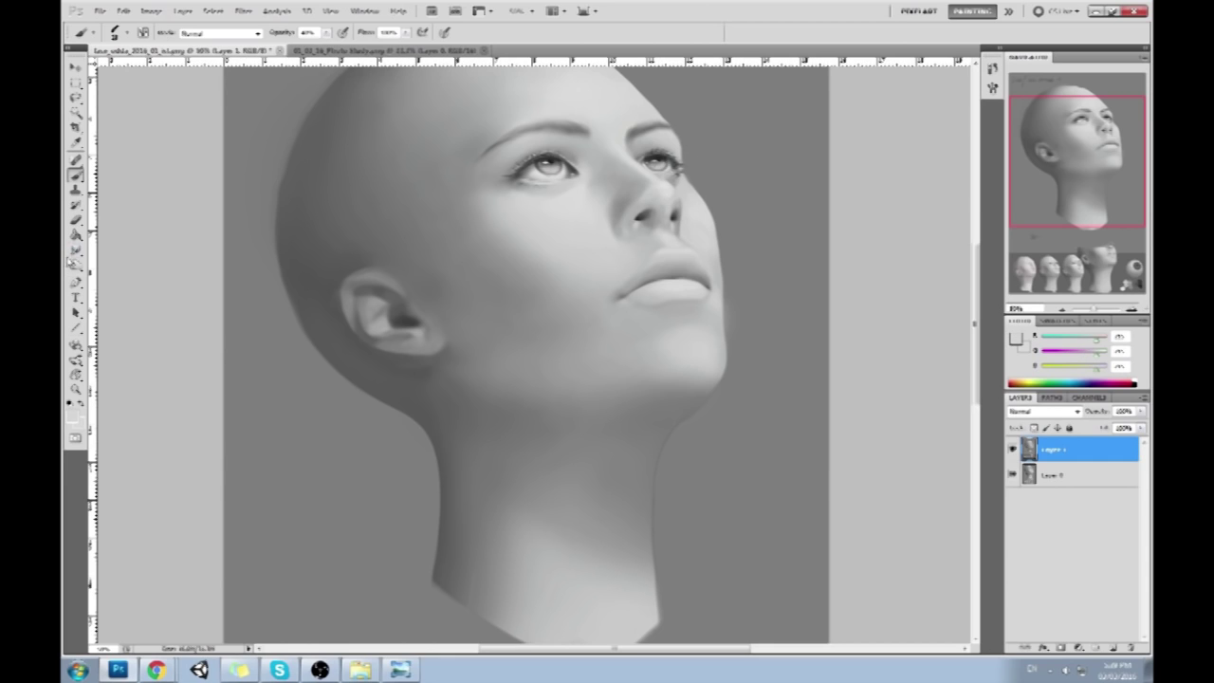
# Smudge near the near eye's brow and dab sampled light grey between the brow and upper lid
pyautogui.rightClick(75, 249)
pyautogui.click(114, 279)
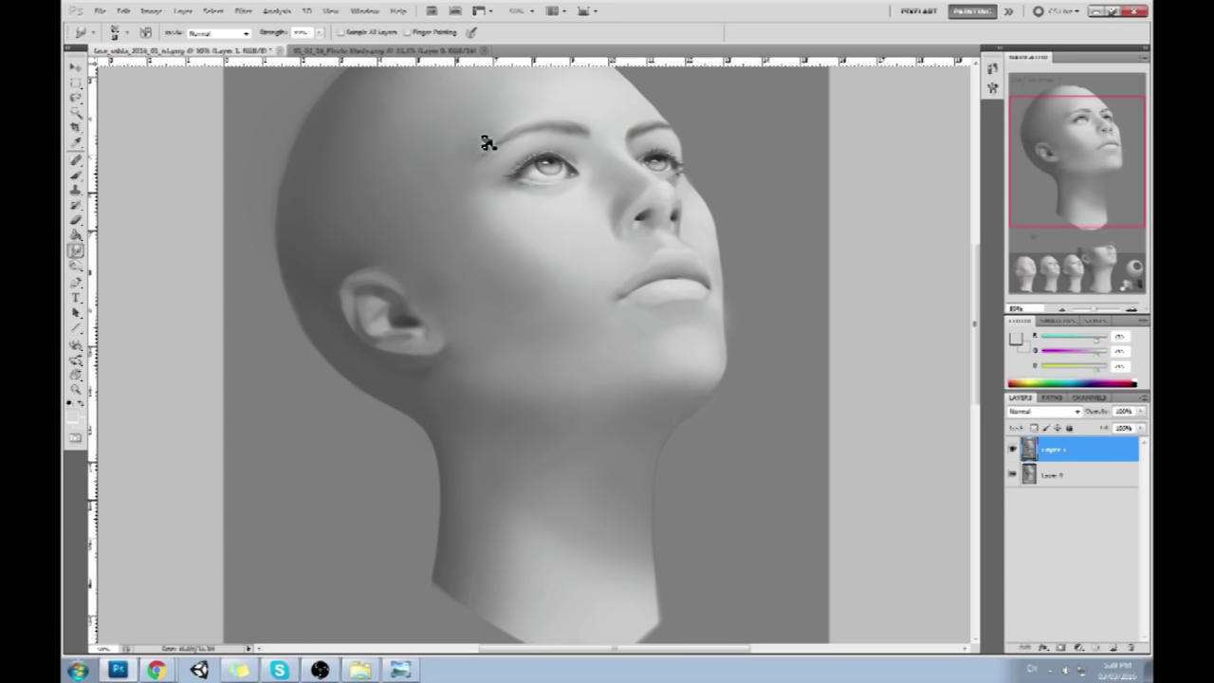
pyautogui.hotkey('ctrl', '0')
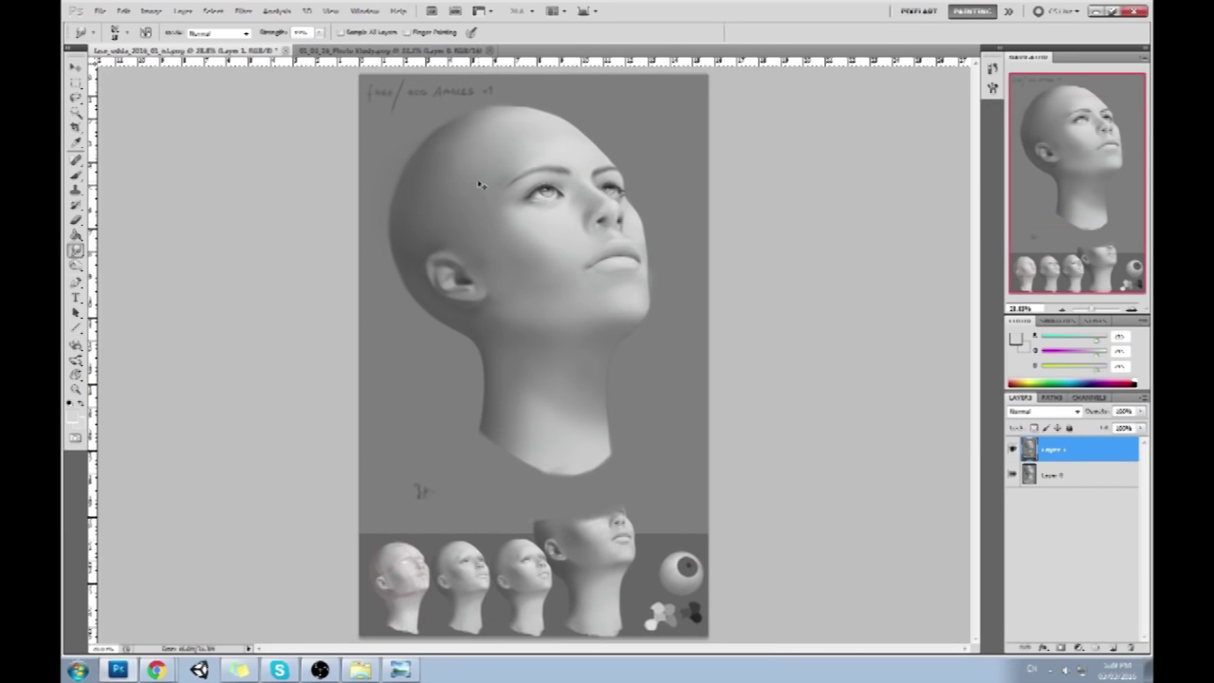
pyautogui.press('b')
pyautogui.keyDown('alt'); pyautogui.click(559, 169); pyautogui.keyUp('alt')
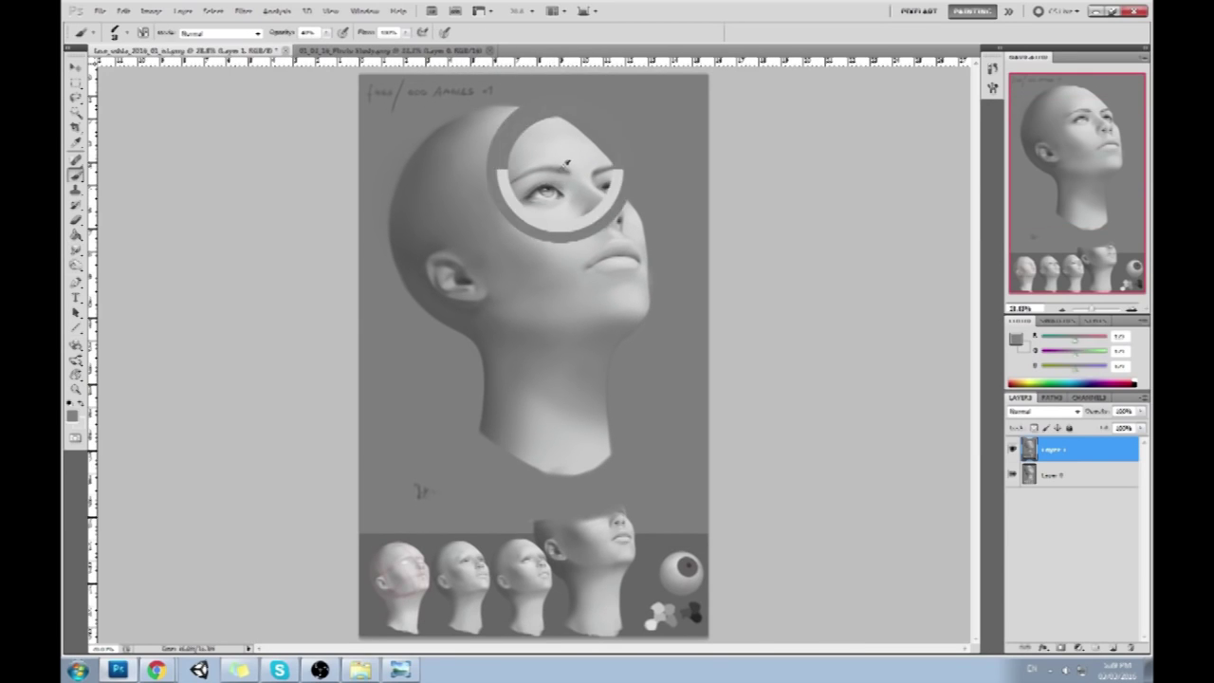
pyautogui.keyDown('alt'); pyautogui.click(541, 169); pyautogui.keyUp('alt')
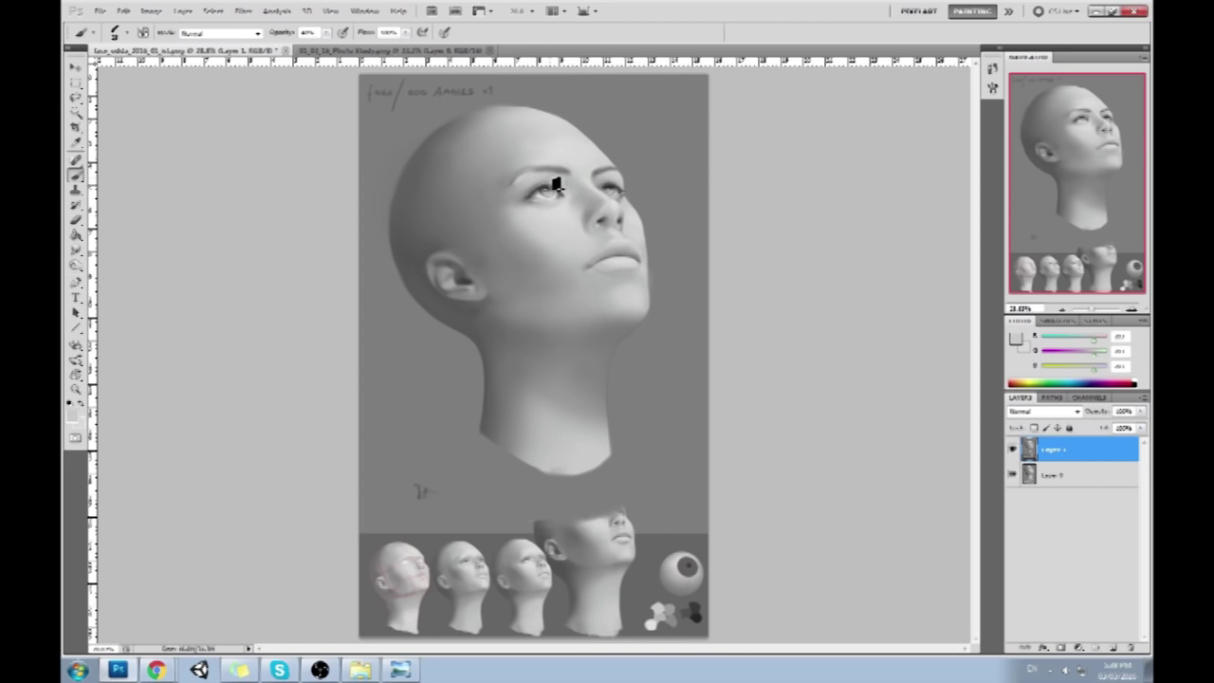
pyautogui.keyDown('alt'); pyautogui.click(543, 181); pyautogui.keyUp('alt')
# Compare the head with the original and draw a red curve along the near cheek on a new layer
pyautogui.click(1012, 452)
pyautogui.click(1012, 451)
pyautogui.click(1015, 339)
pyautogui.moveTo(885, 300); pyautogui.dragTo(898, 293)
pyautogui.click(1026, 292)
pyautogui.moveTo(512, 217)
pyautogui.mouseDown()
pyautogui.moveTo(534, 250)
pyautogui.moveTo(561, 263)
pyautogui.mouseUp()
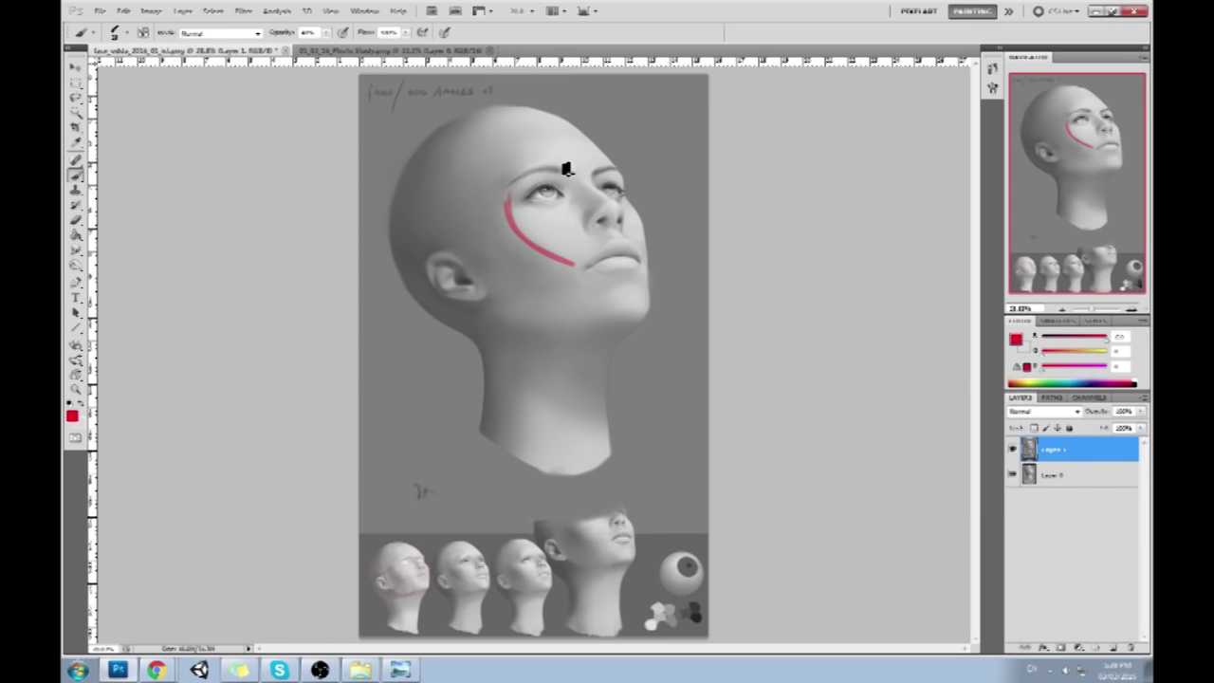
pyautogui.hotkey('ctrl', 'z')
pyautogui.click(1112, 646)
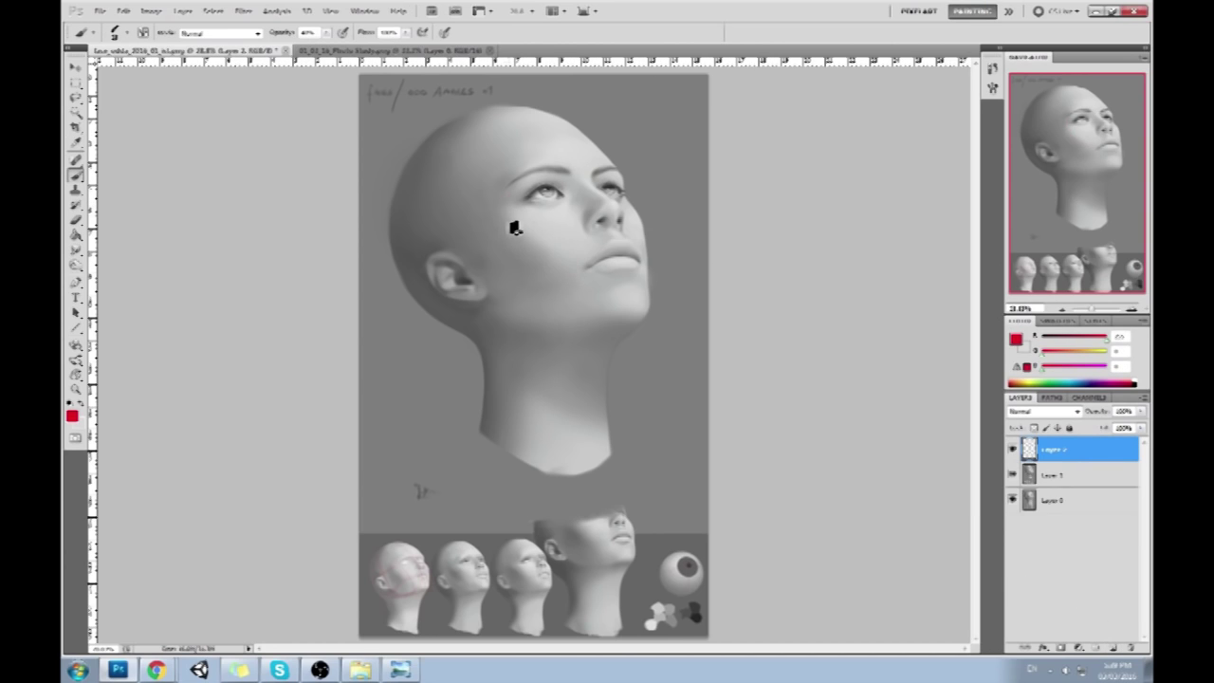
pyautogui.moveTo(511, 222); pyautogui.dragTo(560, 257)
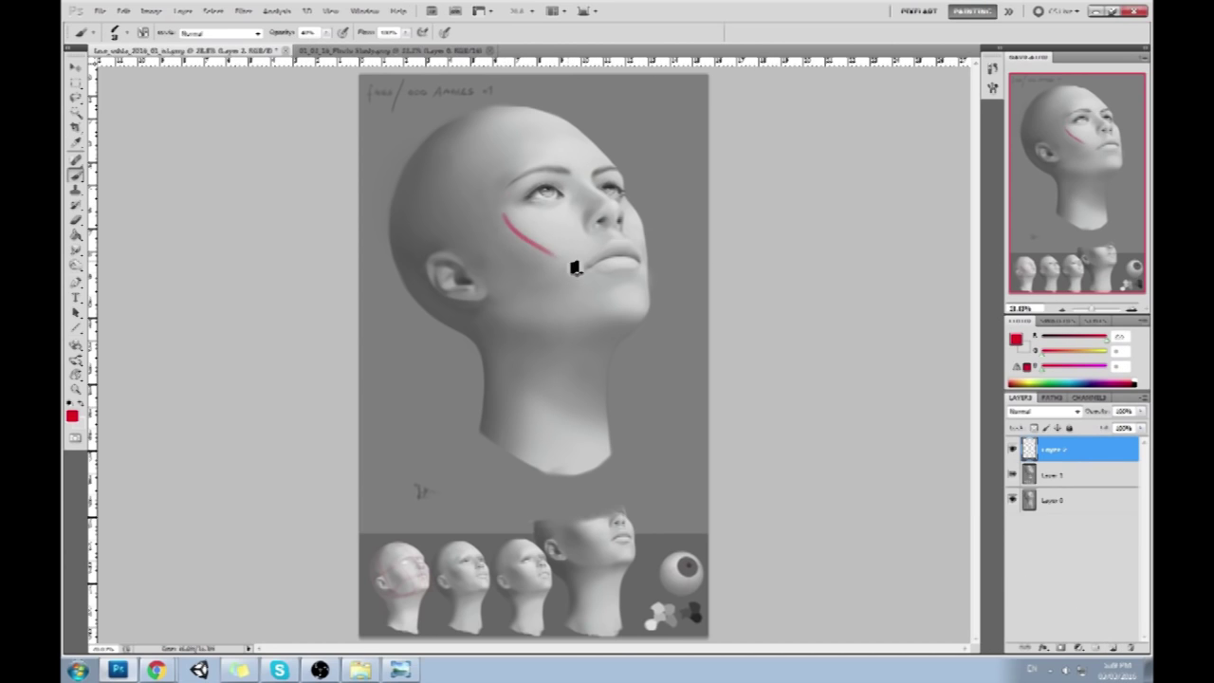
# Mark the original head's cheek shading edge with a second red curve and compare both versions by toggling the corrected head layer
pyautogui.click(1012, 474)
pyautogui.moveTo(484, 237); pyautogui.dragTo(548, 283)
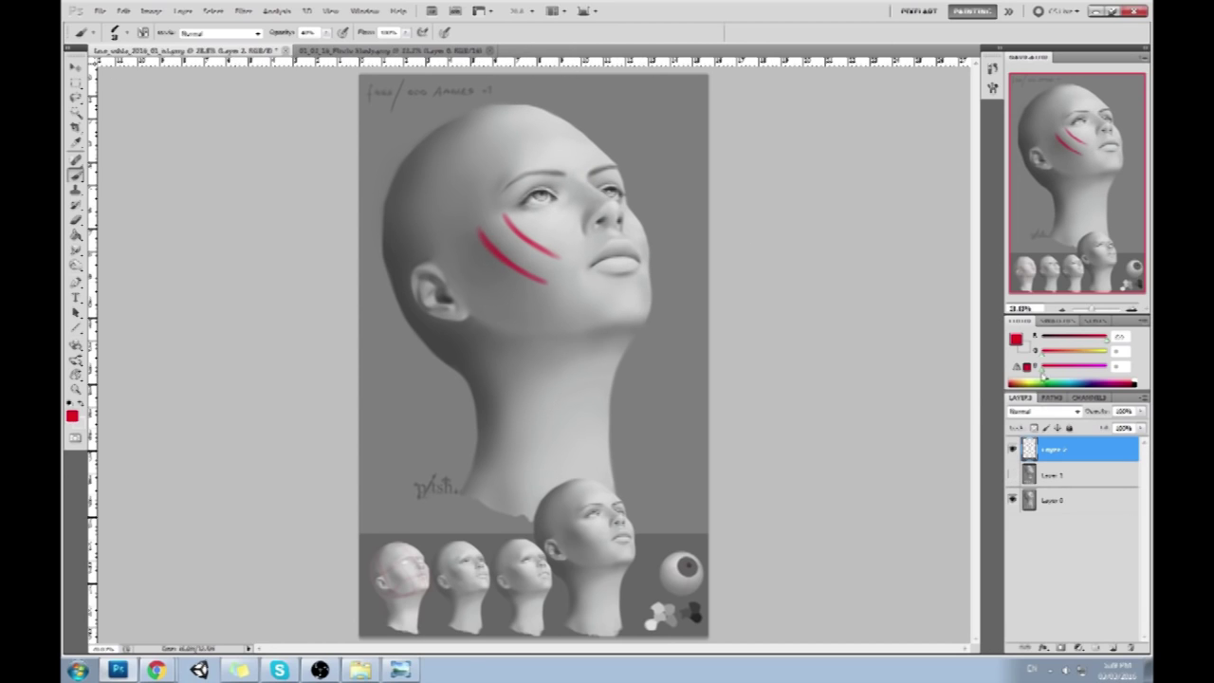
pyautogui.click(1012, 474)
pyautogui.click(1012, 474)
pyautogui.click(1012, 475)
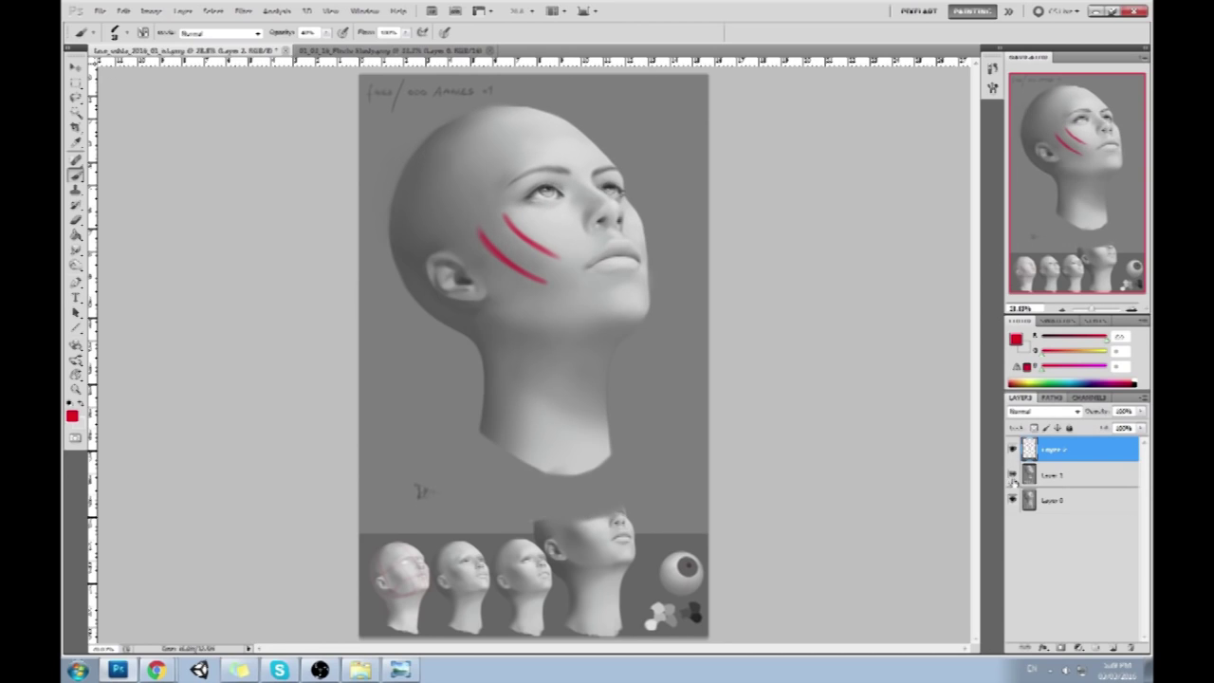
pyautogui.click(1012, 475)
pyautogui.click(1012, 476)
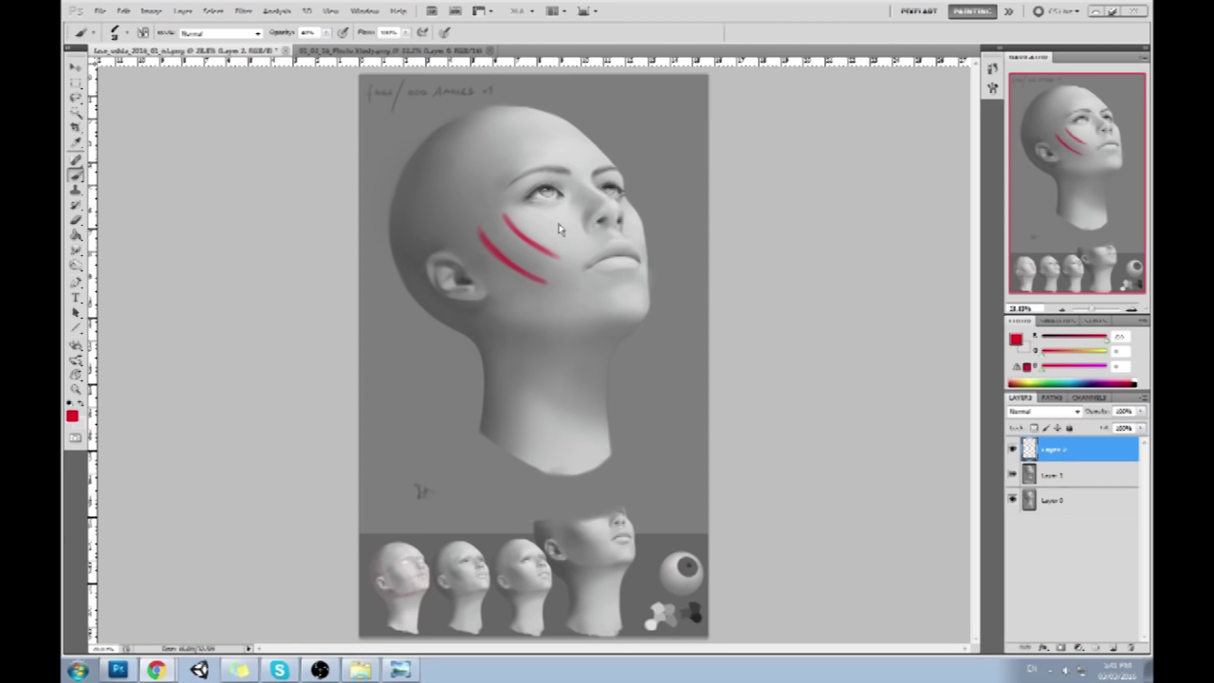
# Sketch a red boxy construction over the face, outlining its front plane, side plane and the underside of the jaw
pyautogui.click(486, 194)
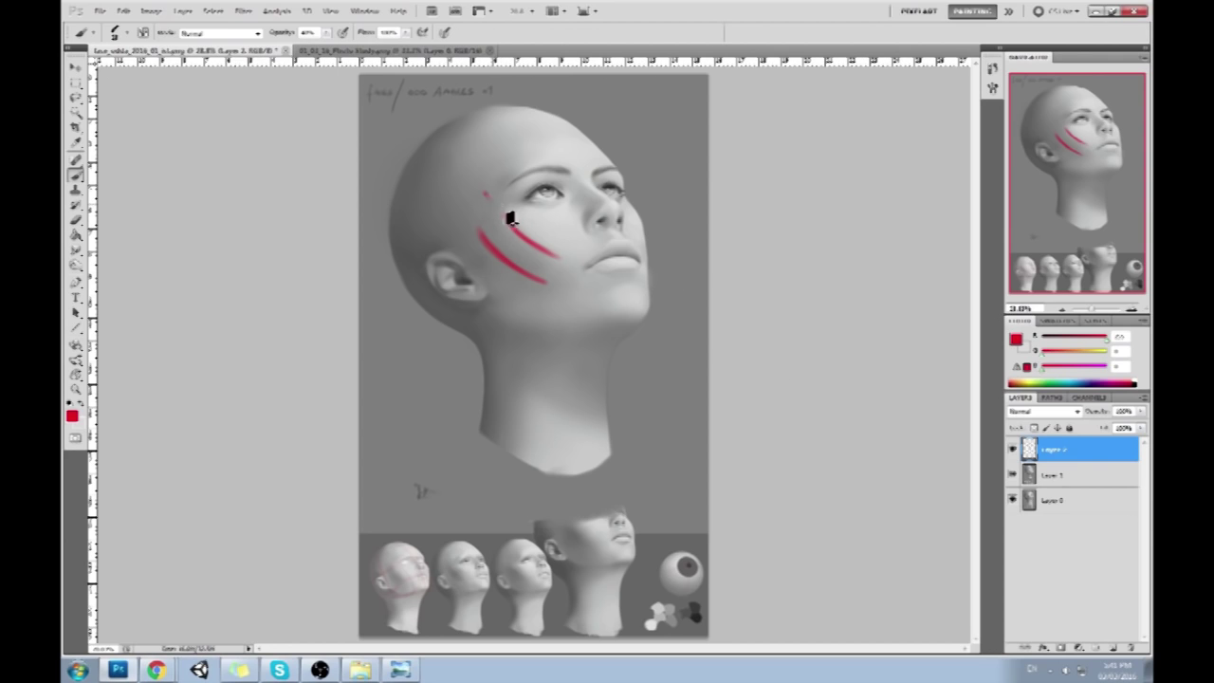
pyautogui.moveTo(486, 194)
pyautogui.mouseDown()
pyautogui.moveTo(619, 339)
pyautogui.moveTo(638, 174)
pyautogui.moveTo(664, 319)
pyautogui.moveTo(616, 334)
pyautogui.mouseUp()
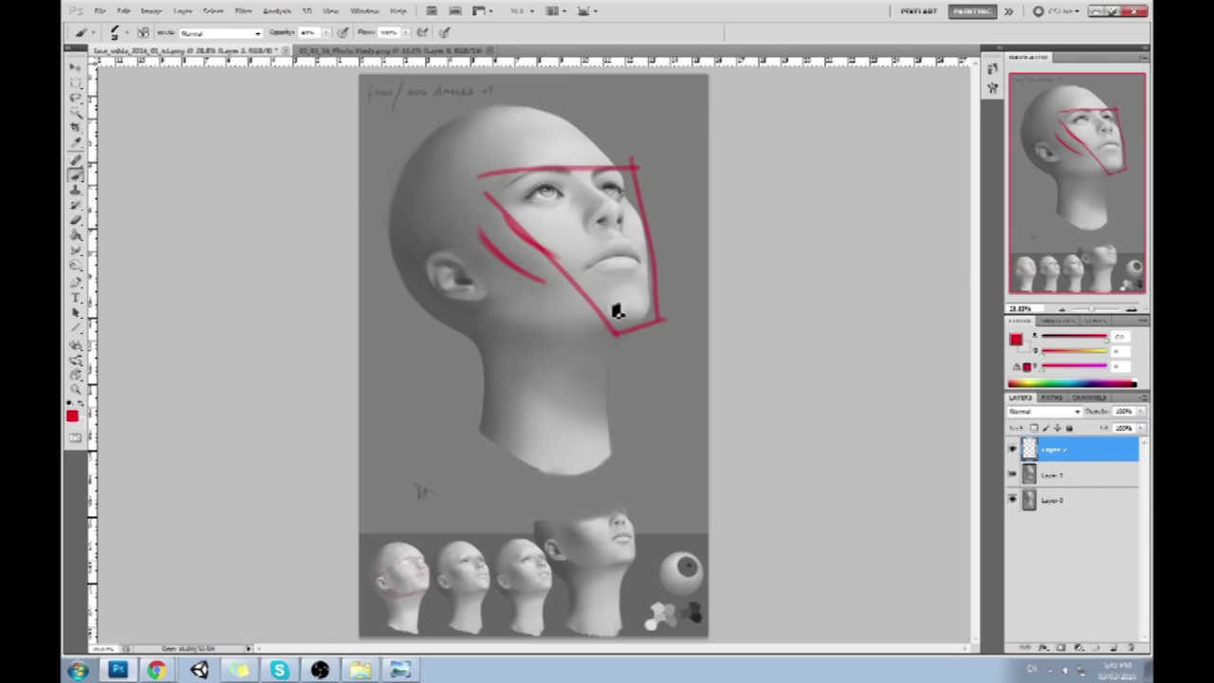
pyautogui.keyDown('shift'); pyautogui.click(554, 374); pyautogui.keyUp('shift')
pyautogui.click(479, 175)
pyautogui.keyDown('shift'); pyautogui.click(429, 230); pyautogui.keyUp('shift')
pyautogui.keyDown('shift'); pyautogui.click(555, 374); pyautogui.keyUp('shift')
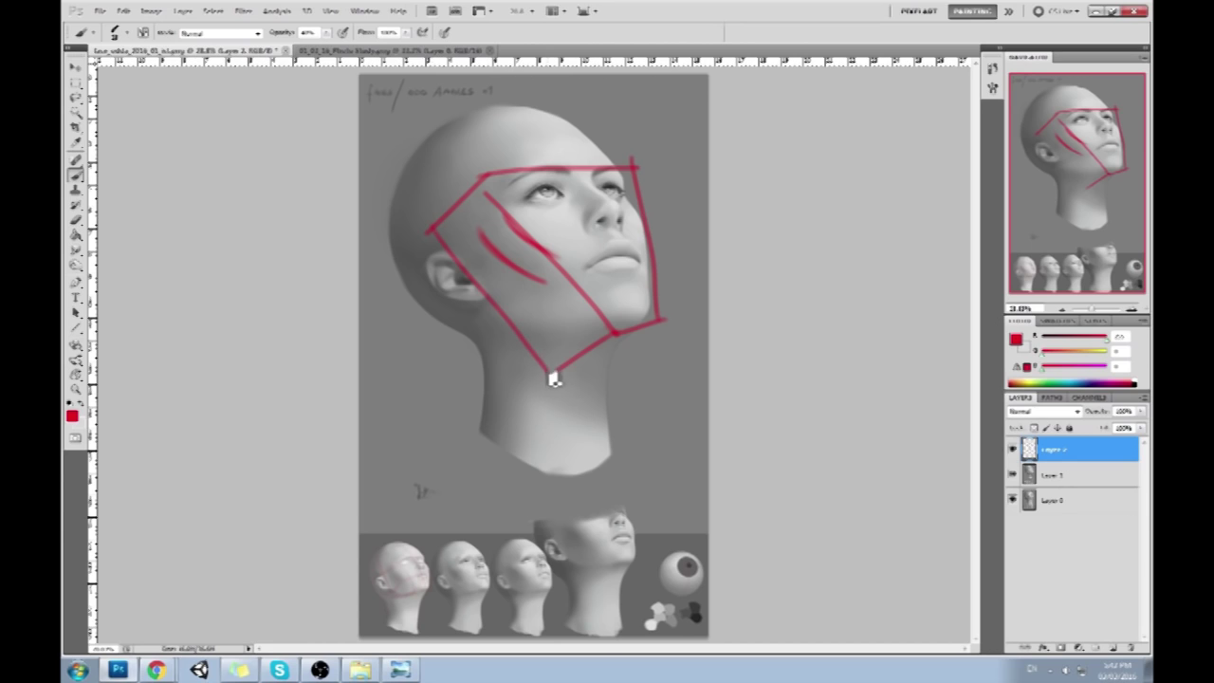
pyautogui.moveTo(555, 373)
pyautogui.mouseDown()
pyautogui.moveTo(648, 360)
pyautogui.moveTo(603, 374)
pyautogui.mouseUp()
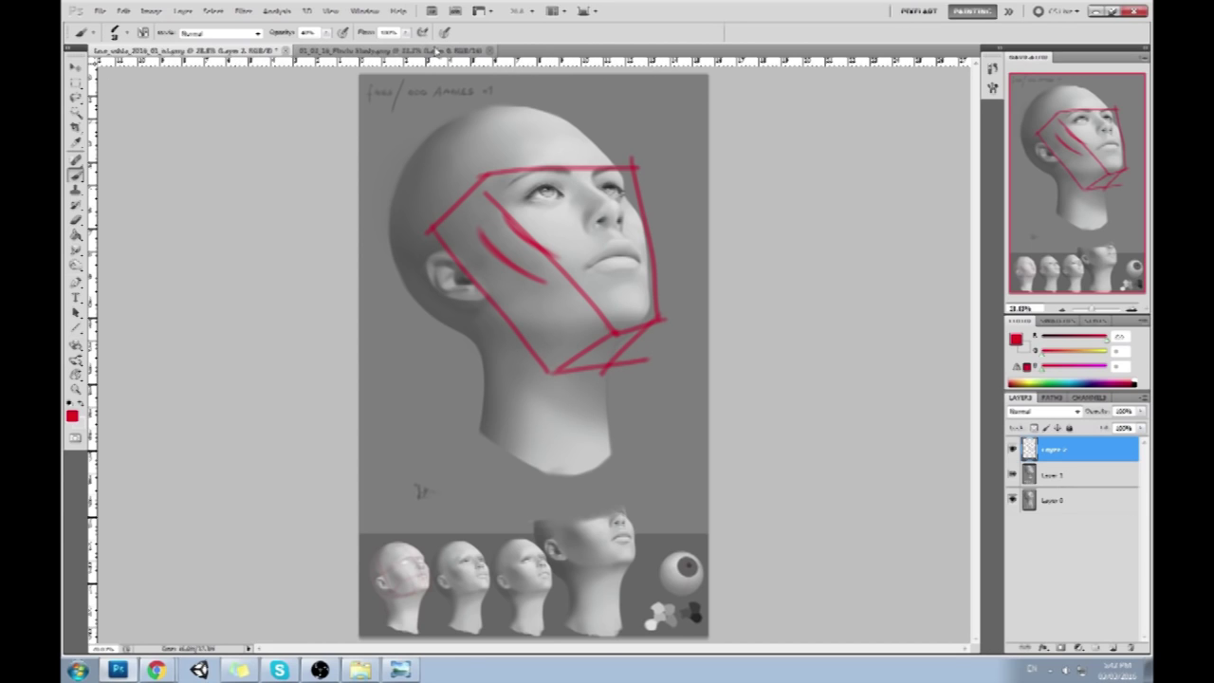
# Hatch the front and side planes of the face in red, draw a diagonal line past the forehead and undo the latest strokes
pyautogui.moveTo(548, 235)
pyautogui.mouseDown()
pyautogui.moveTo(476, 277)
pyautogui.moveTo(509, 220)
pyautogui.moveTo(483, 229)
pyautogui.moveTo(569, 309)
pyautogui.moveTo(571, 345)
pyautogui.mouseUp()
pyautogui.moveTo(510, 208)
pyautogui.mouseDown()
pyautogui.moveTo(595, 278)
pyautogui.moveTo(500, 199)
pyautogui.moveTo(612, 330)
pyautogui.moveTo(491, 201)
pyautogui.moveTo(564, 243)
pyautogui.moveTo(540, 222)
pyautogui.moveTo(628, 212)
pyautogui.moveTo(625, 232)
pyautogui.moveTo(573, 270)
pyautogui.moveTo(597, 295)
pyautogui.mouseUp()
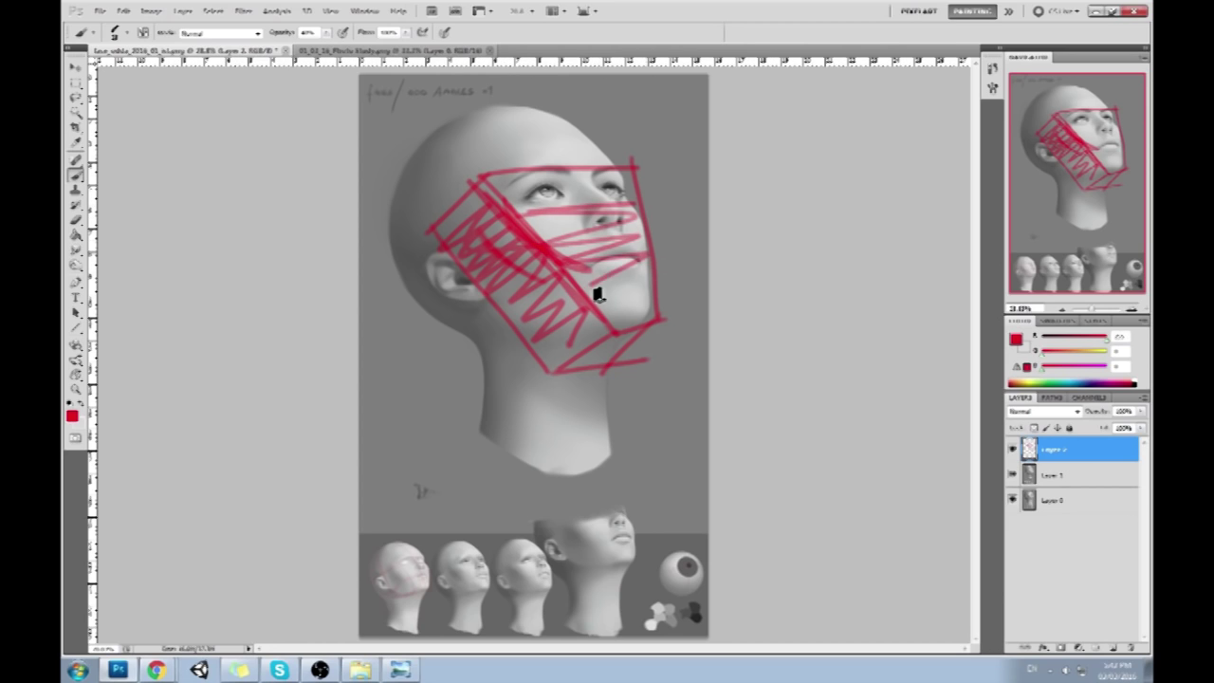
pyautogui.moveTo(571, 199); pyautogui.dragTo(691, 91)
pyautogui.hotkey('ctrl', 'z')
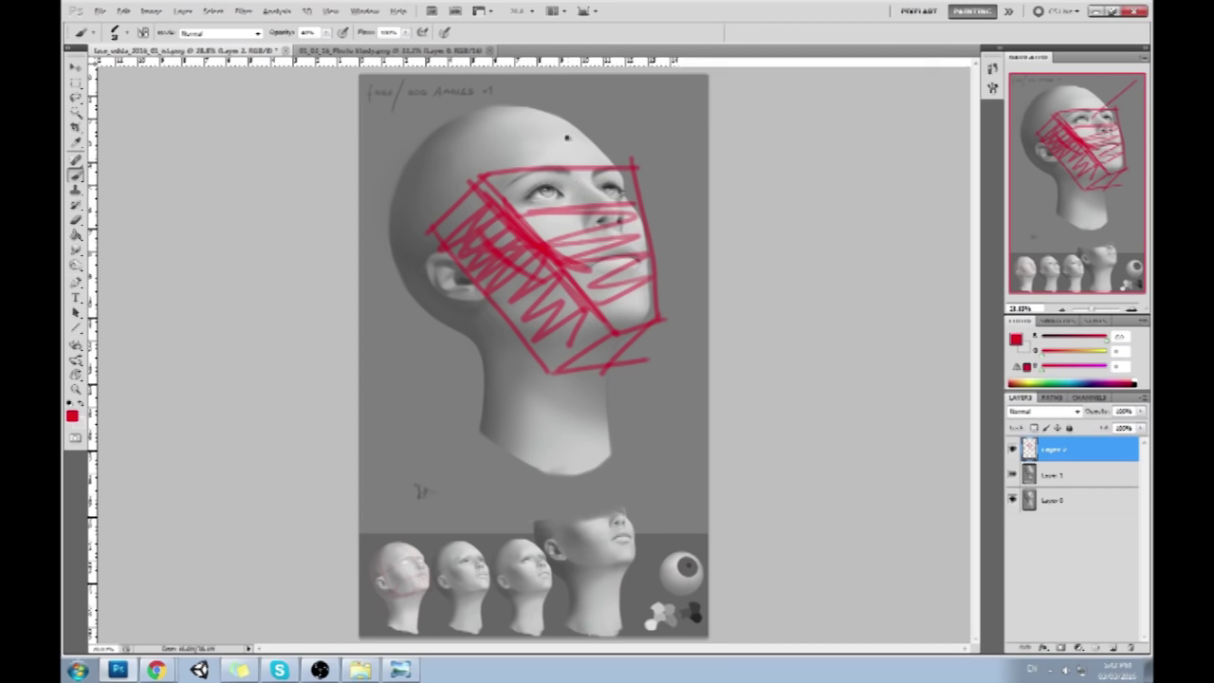
pyautogui.hotkey('ctrl', 'alt', 'z')
pyautogui.hotkey('ctrl', 'alt', 'z')
pyautogui.hotkey('ctrl', 'alt', 'z')
pyautogui.hotkey('ctrl', 'alt', 'z')
# Hide the red sketch and corrected head, mark the original's cheek in red on a new layer, and restore the corrected head for comparison
pyautogui.click(1012, 450)
pyautogui.click(1012, 475)
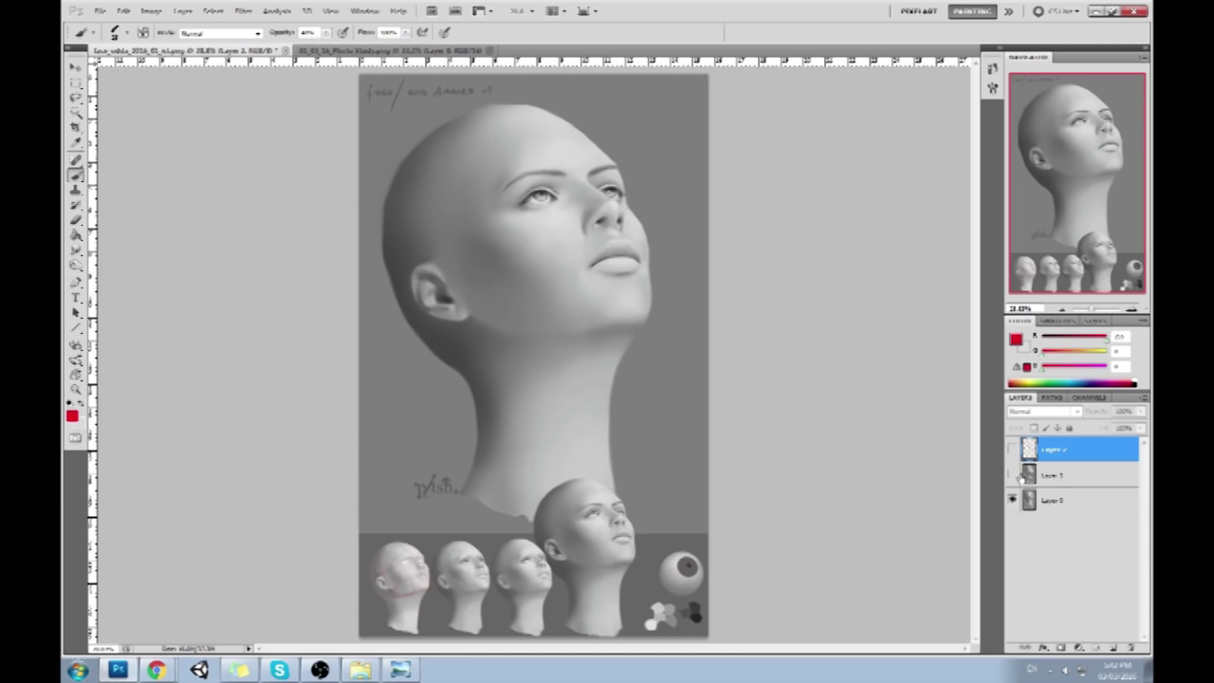
pyautogui.click(1059, 482)
pyautogui.click(1112, 648)
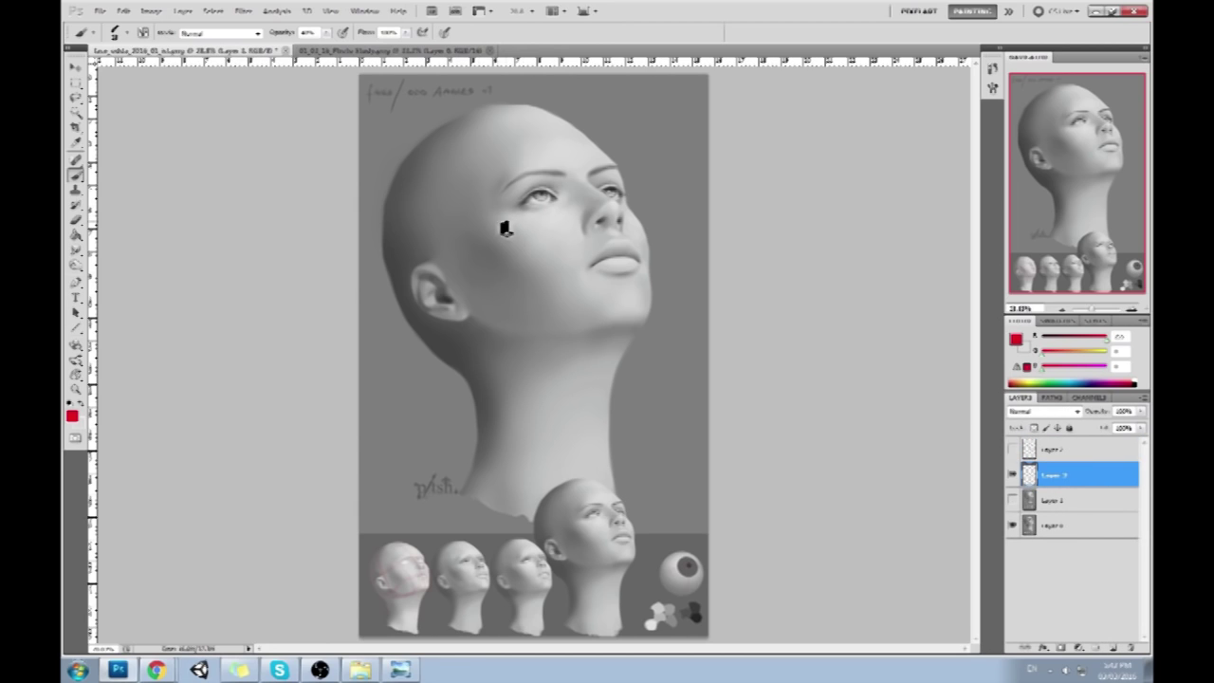
pyautogui.moveTo(484, 230)
pyautogui.mouseDown()
pyautogui.moveTo(452, 260)
pyautogui.moveTo(490, 284)
pyautogui.mouseUp()
pyautogui.click(1012, 475)
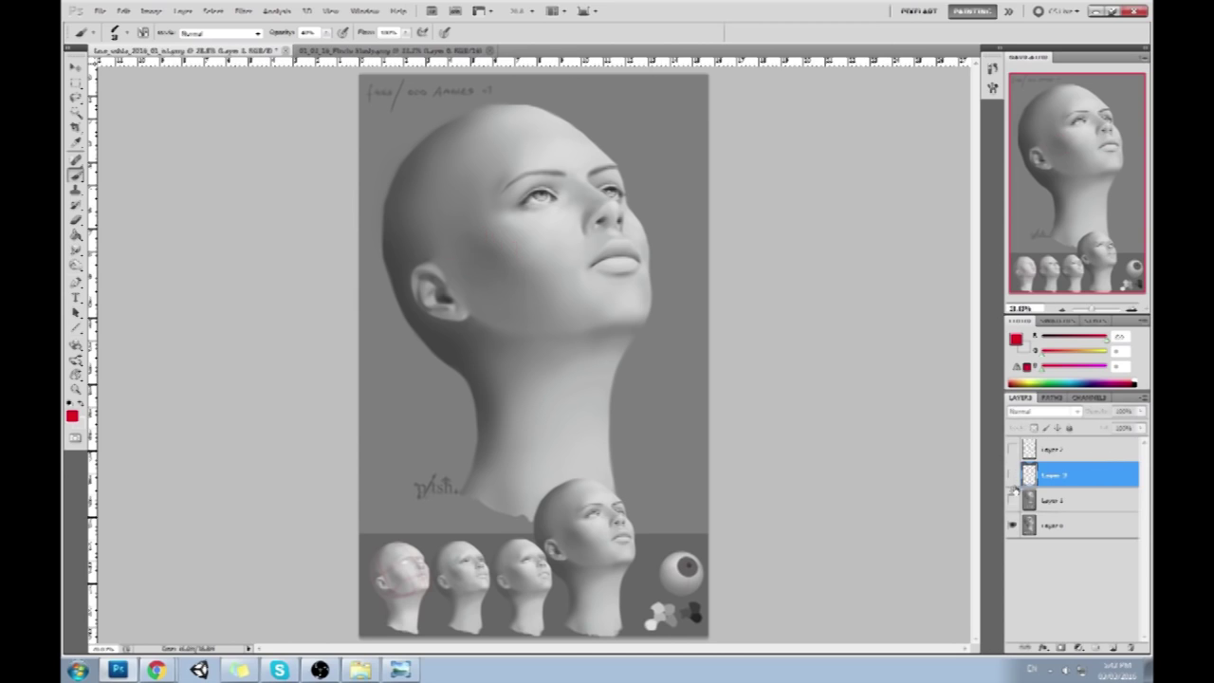
pyautogui.click(1012, 500)
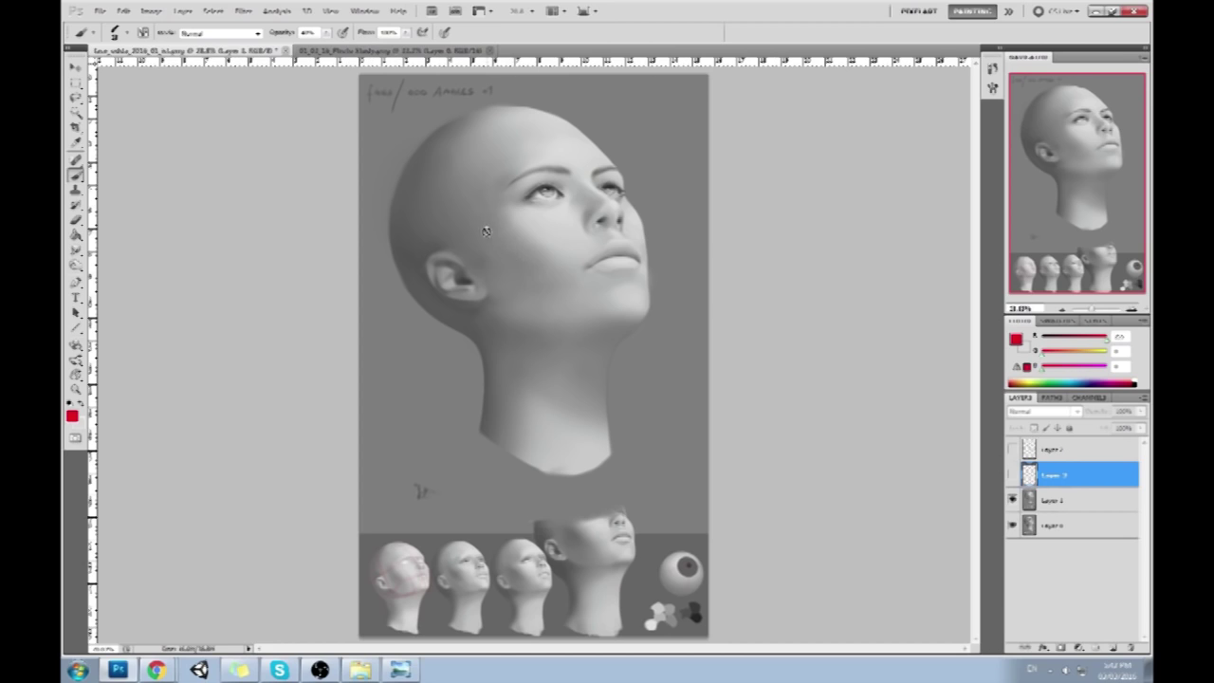
pyautogui.click(1013, 476)
pyautogui.click(1013, 475)
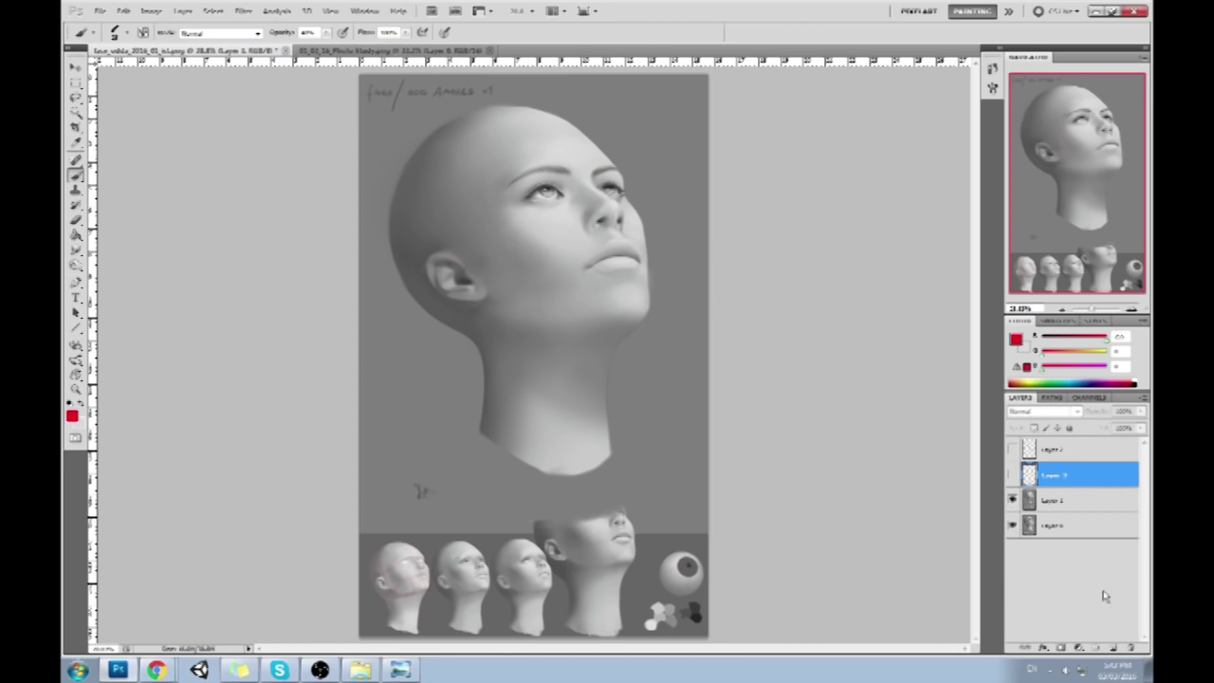
# Draw a red cheekbone line from the ear to below the near eye on another new layer, undoing the earlier trial strokes
pyautogui.click(1115, 647)
pyautogui.moveTo(536, 218)
pyautogui.mouseDown()
pyautogui.moveTo(524, 258)
pyautogui.moveTo(497, 281)
pyautogui.mouseUp()
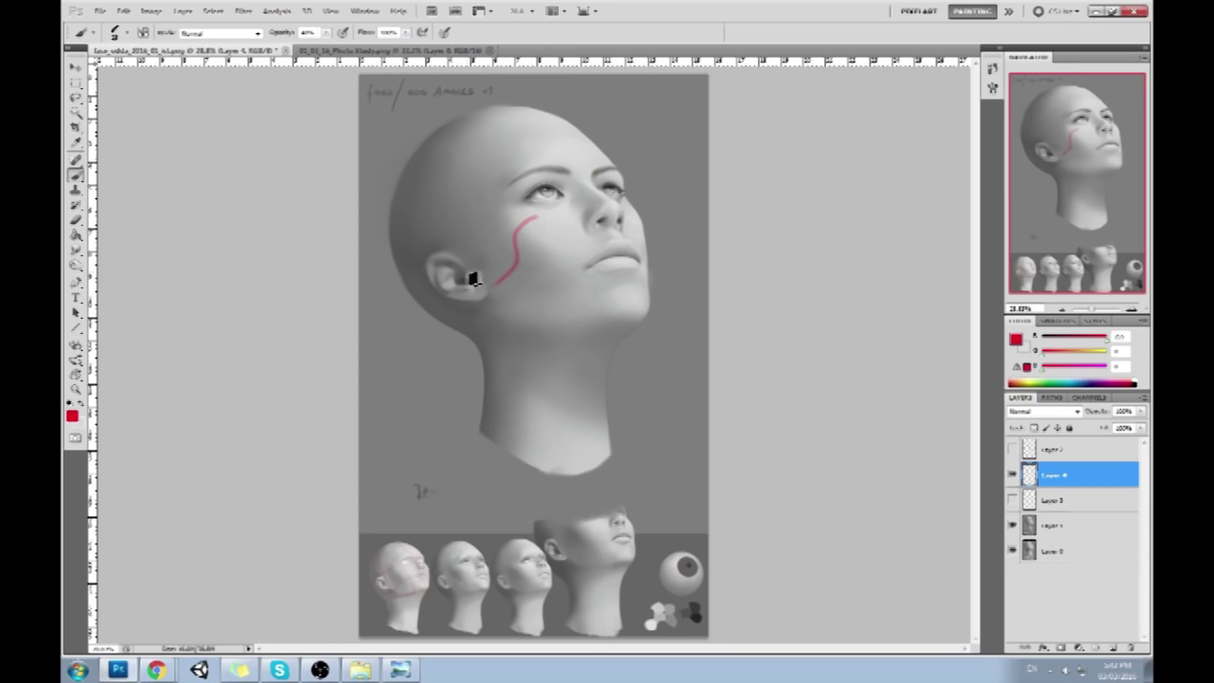
pyautogui.hotkey('ctrl', 'z')
pyautogui.moveTo(548, 228)
pyautogui.mouseDown()
pyautogui.moveTo(495, 233)
pyautogui.moveTo(466, 272)
pyautogui.moveTo(515, 218)
pyautogui.mouseUp()
pyautogui.hotkey('ctrl', 'z')
pyautogui.moveTo(476, 254); pyautogui.dragTo(544, 208)
pyautogui.moveTo(464, 258)
pyautogui.mouseDown()
pyautogui.moveTo(517, 214)
pyautogui.moveTo(589, 184)
pyautogui.moveTo(531, 195)
pyautogui.moveTo(589, 197)
pyautogui.moveTo(567, 209)
pyautogui.mouseUp()
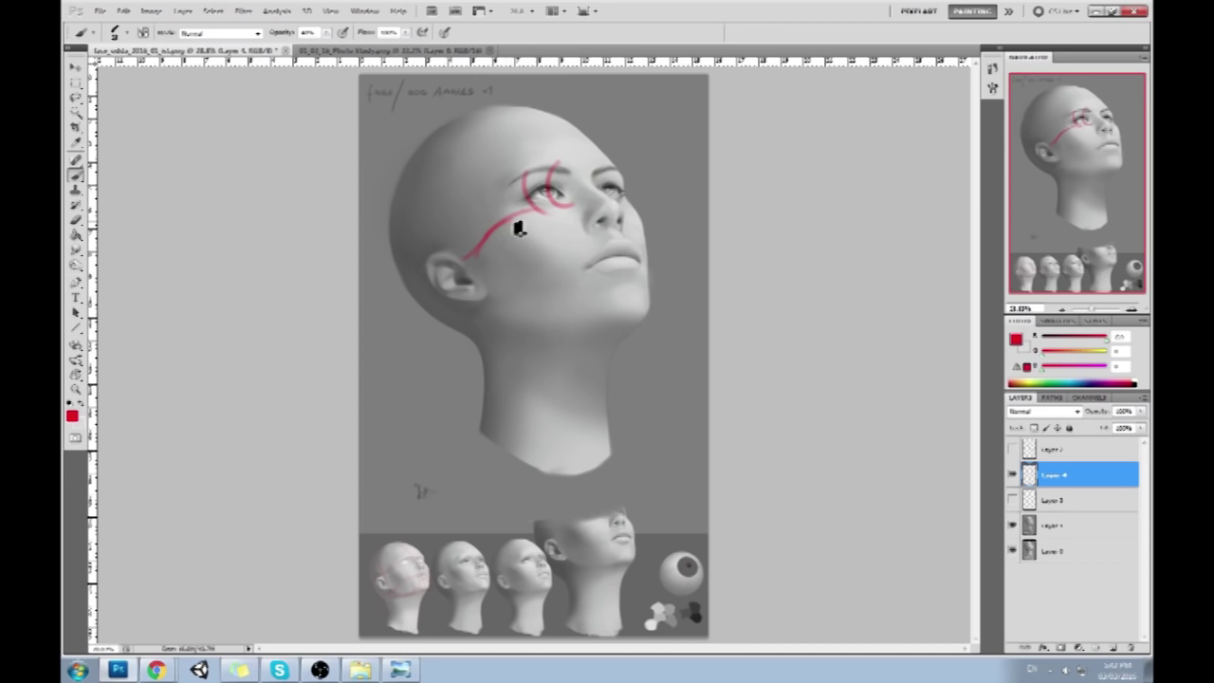
# Try more red guide strokes across the cheek and undo them together with the curves around the near eye
pyautogui.moveTo(485, 206); pyautogui.dragTo(595, 288)
pyautogui.hotkey('ctrl', 'alt', 'z')
pyautogui.hotkey('ctrl', 'alt', 'z')
pyautogui.hotkey('ctrl', 'alt', 'z')
pyautogui.moveTo(515, 212)
pyautogui.mouseDown()
pyautogui.moveTo(552, 246)
pyautogui.moveTo(531, 236)
pyautogui.mouseUp()
pyautogui.hotkey('ctrl', 'alt', 'z')
pyautogui.hotkey('ctrl', 'alt', 'z')
pyautogui.hotkey('ctrl', 'alt', 'z')
# Sketch red anatomy guides along the jaw, down the neck muscle and across the collarbones, shading the gaps below the jaw
pyautogui.moveTo(394, 436)
pyautogui.mouseDown()
pyautogui.moveTo(496, 362)
pyautogui.moveTo(527, 513)
pyautogui.moveTo(633, 484)
pyautogui.mouseUp()
pyautogui.moveTo(672, 218)
pyautogui.mouseDown()
pyautogui.moveTo(562, 300)
pyautogui.moveTo(520, 349)
pyautogui.moveTo(564, 330)
pyautogui.moveTo(536, 401)
pyautogui.moveTo(548, 342)
pyautogui.mouseUp()
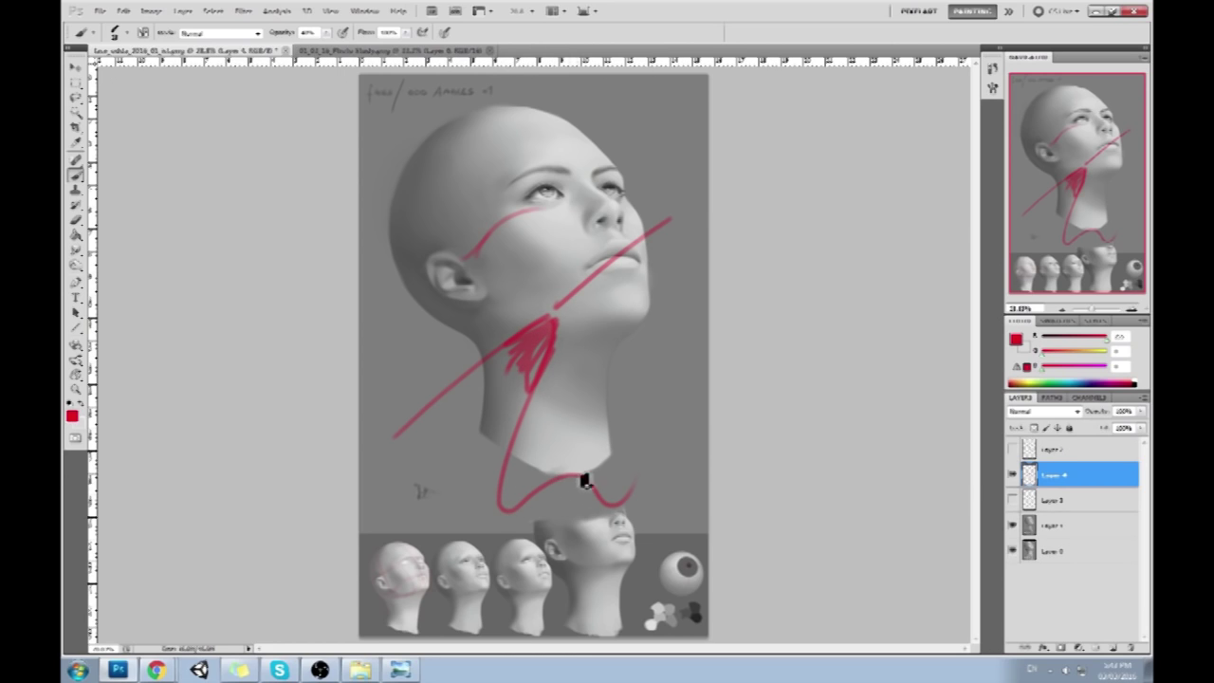
pyautogui.moveTo(585, 479)
pyautogui.mouseDown()
pyautogui.moveTo(546, 492)
pyautogui.moveTo(584, 482)
pyautogui.mouseUp()
pyautogui.moveTo(631, 443); pyautogui.dragTo(588, 480)
pyautogui.moveTo(629, 466); pyautogui.dragTo(591, 482)
pyautogui.moveTo(621, 296); pyautogui.dragTo(563, 336)
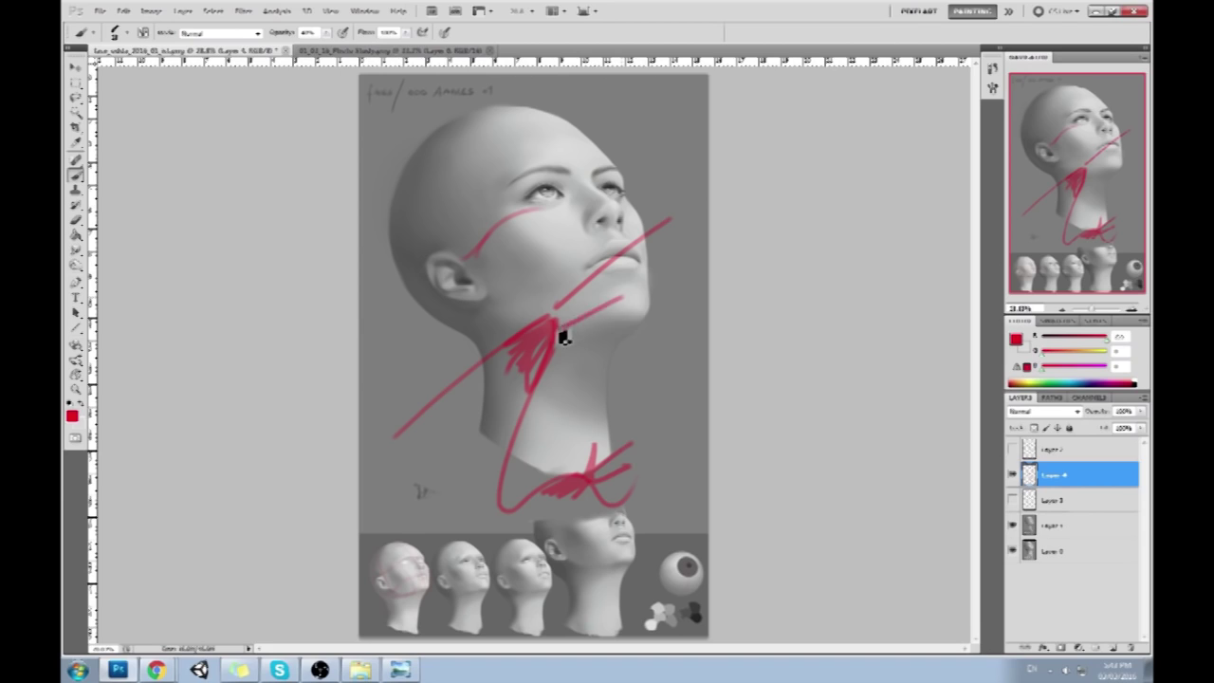
pyautogui.moveTo(580, 294); pyautogui.dragTo(563, 334)
pyautogui.moveTo(567, 317); pyautogui.dragTo(621, 335)
# Undo the red jaw, neck and cheekbone guides together with the layer they were drawn on
pyautogui.hotkey('ctrl', 'alt', 'z')
pyautogui.hotkey('ctrl', 'alt', 'z')
pyautogui.hotkey('ctrl', 'alt', 'z')
pyautogui.hotkey('ctrl', 'alt', 'z')
pyautogui.hotkey('ctrl', 'alt', 'z')
pyautogui.hotkey('ctrl', 'alt', 'z')
pyautogui.hotkey('ctrl', 'alt', 'z')
pyautogui.hotkey('ctrl', 'alt', 'z')
pyautogui.hotkey('ctrl', 'alt', 'z')
pyautogui.hotkey('ctrl', 'alt', 'z')
pyautogui.hotkey('ctrl', 'alt', 'z')
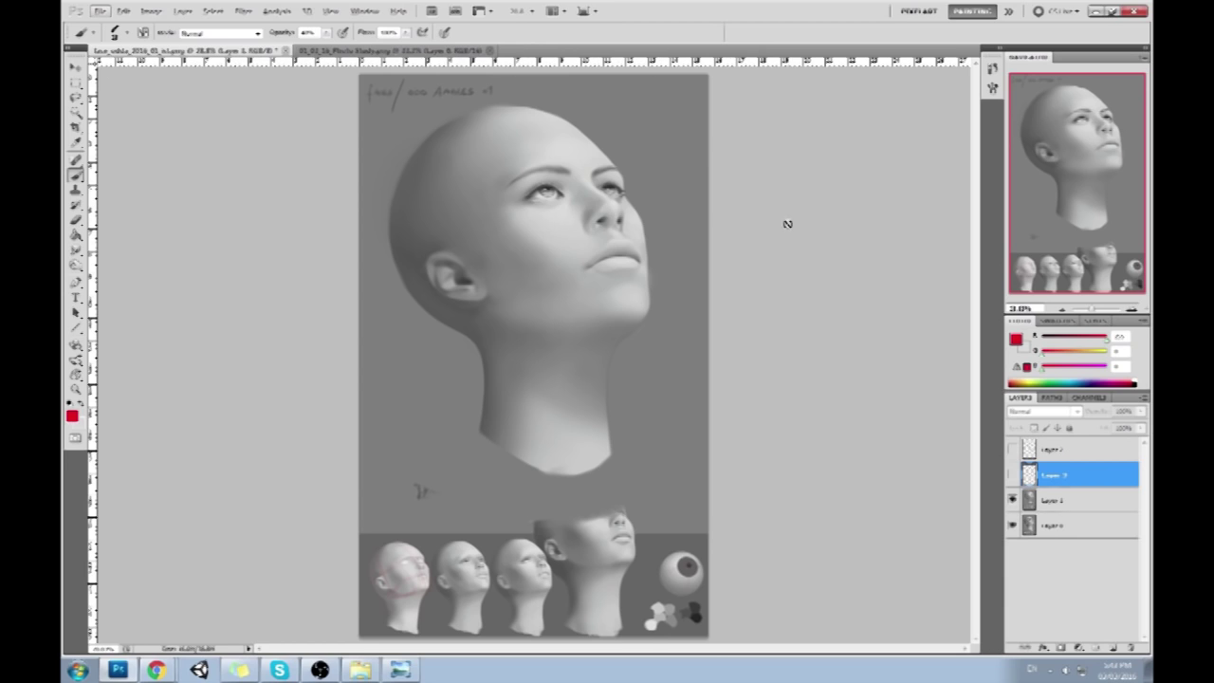
# Delete the two remaining annotation layers and compare the corrected head with the original by toggling its visibility
pyautogui.click(1083, 453)
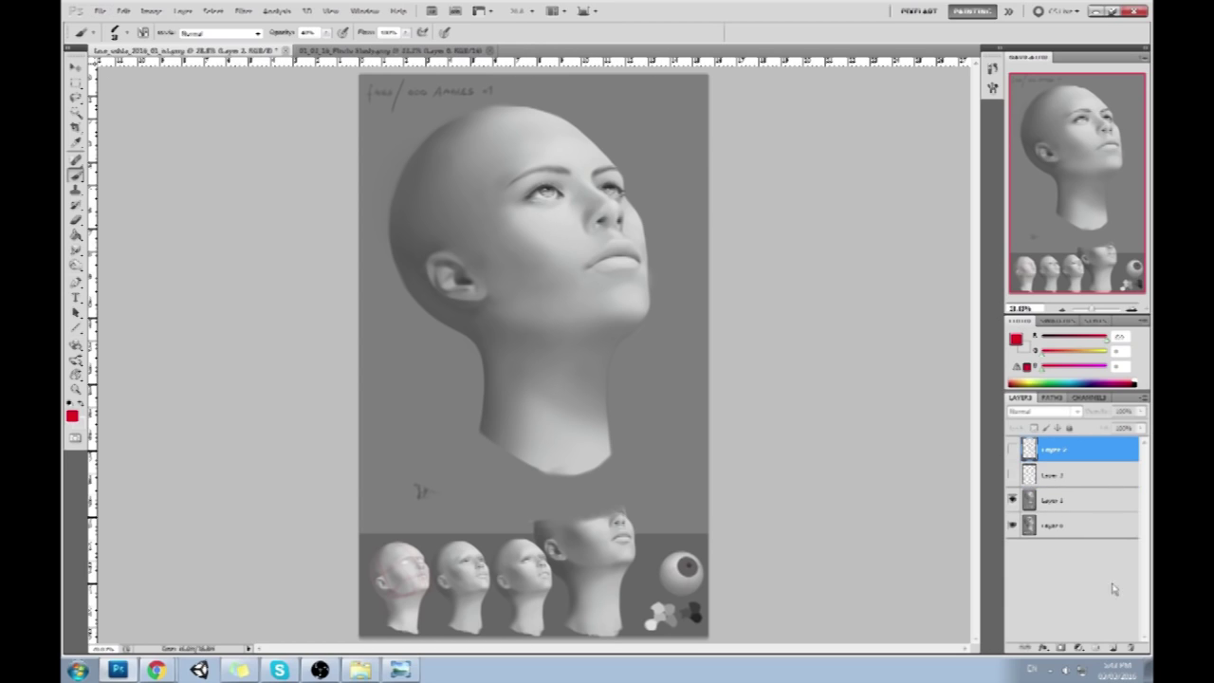
pyautogui.click(1129, 647)
pyautogui.click(1130, 647)
pyautogui.click(1013, 449)
pyautogui.click(1013, 450)
pyautogui.click(1013, 451)
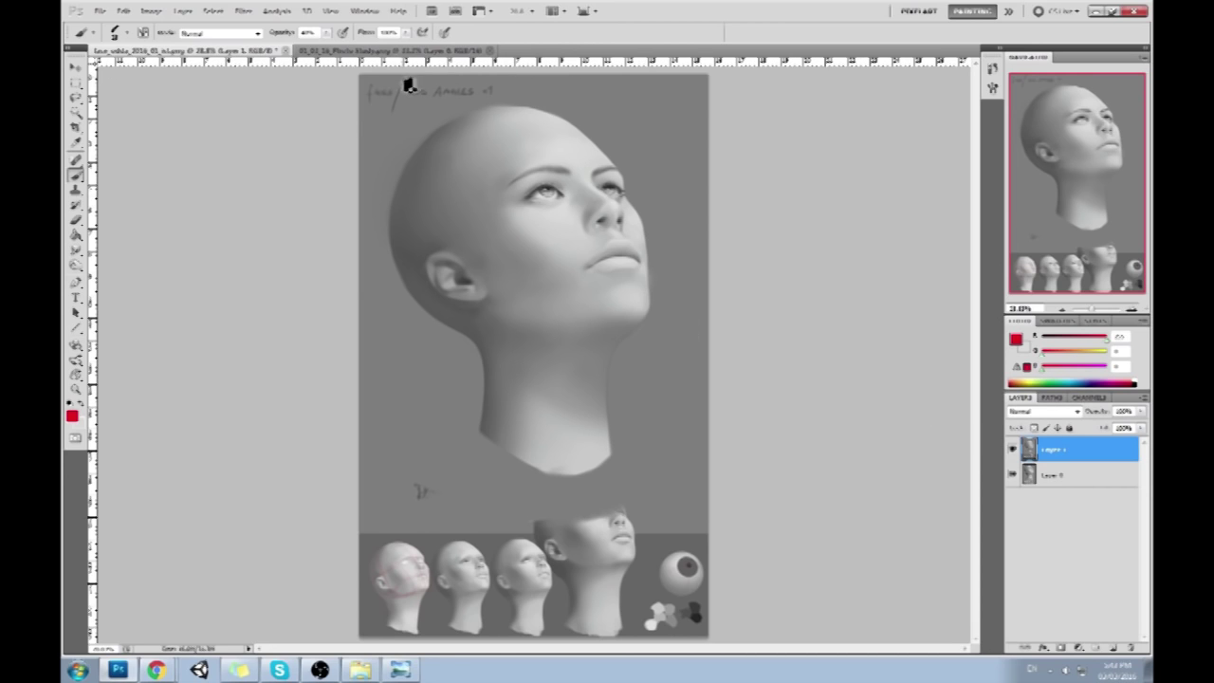
# Close the portrait photo study document and compare the corrected head with the original once more by hiding and showing its layer
pyautogui.click(425, 51)
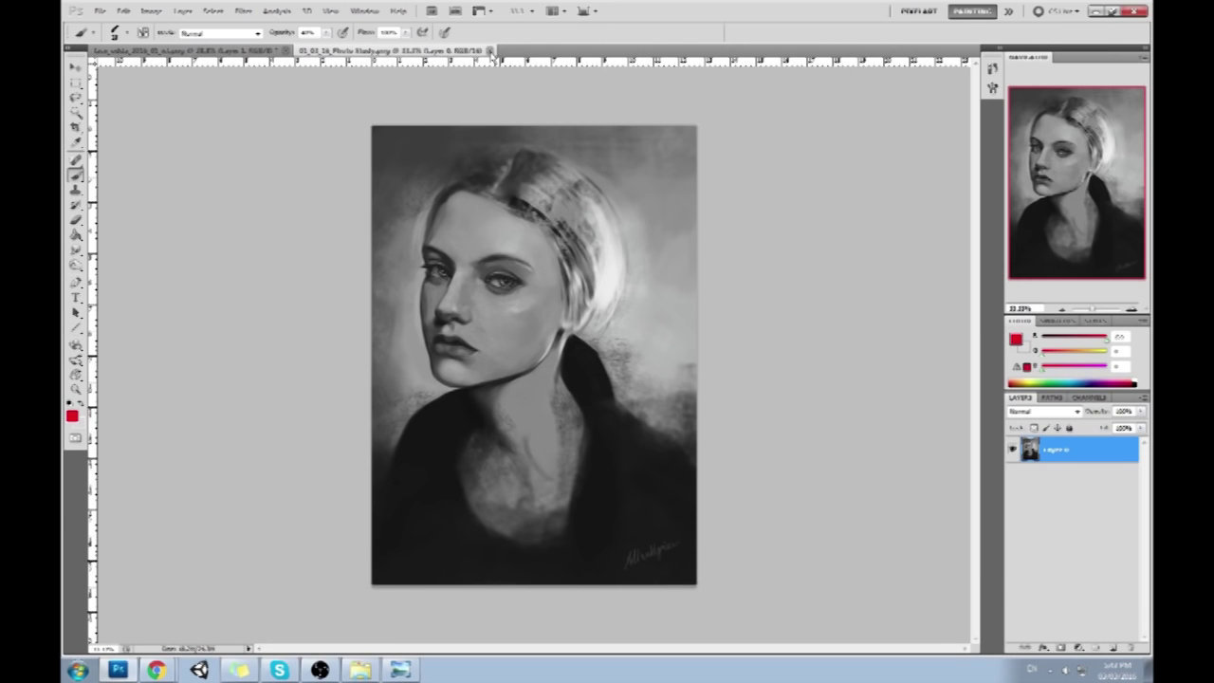
pyautogui.click(489, 50)
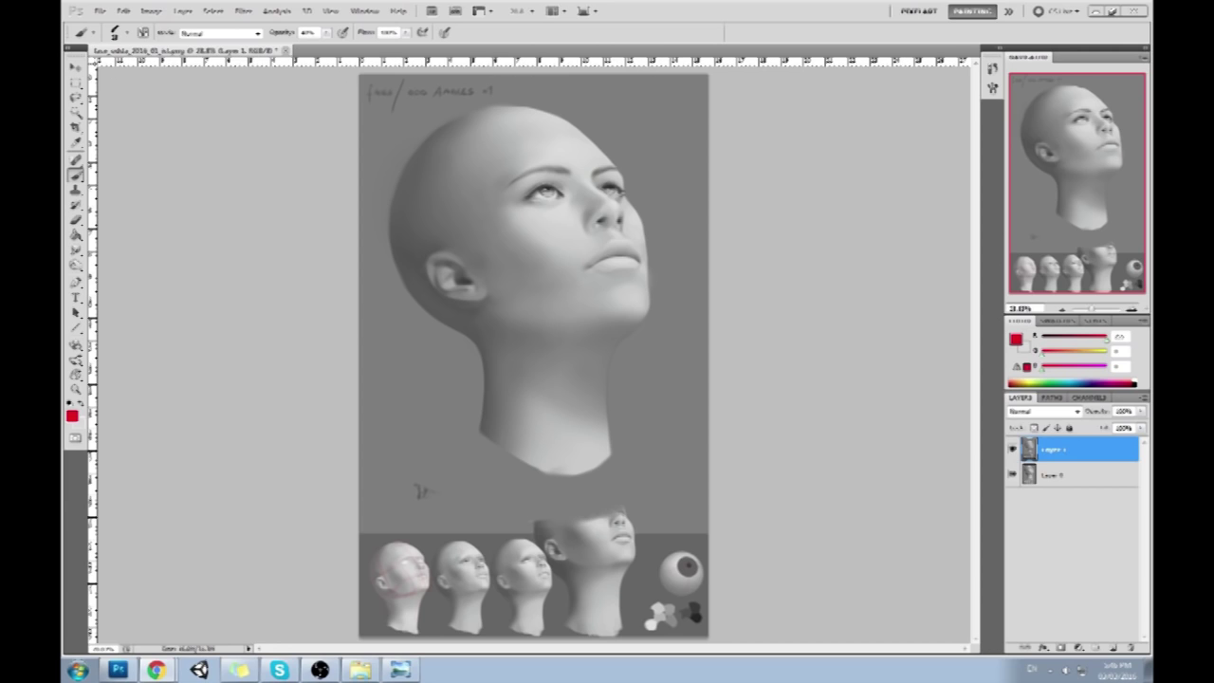
pyautogui.click(1013, 449)
pyautogui.click(1013, 450)
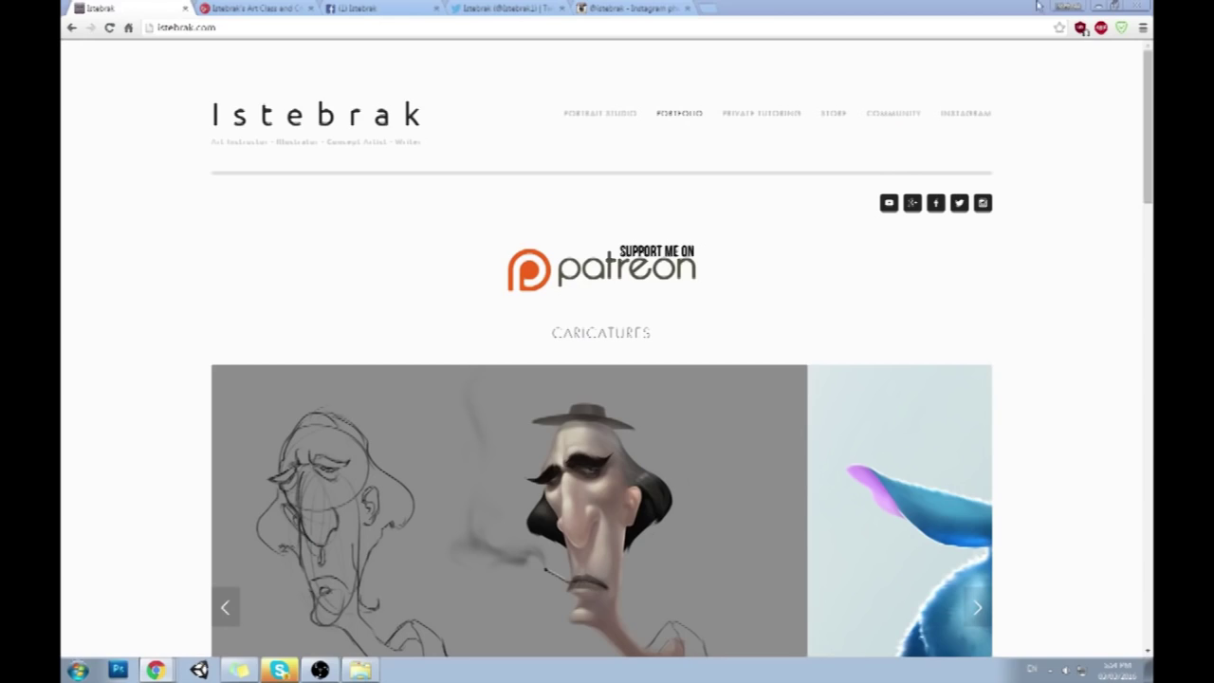
# Switch to Chrome and reposition the window showing the istebrak.com website
pyautogui.moveTo(1037, 5); pyautogui.dragTo(942, 55)
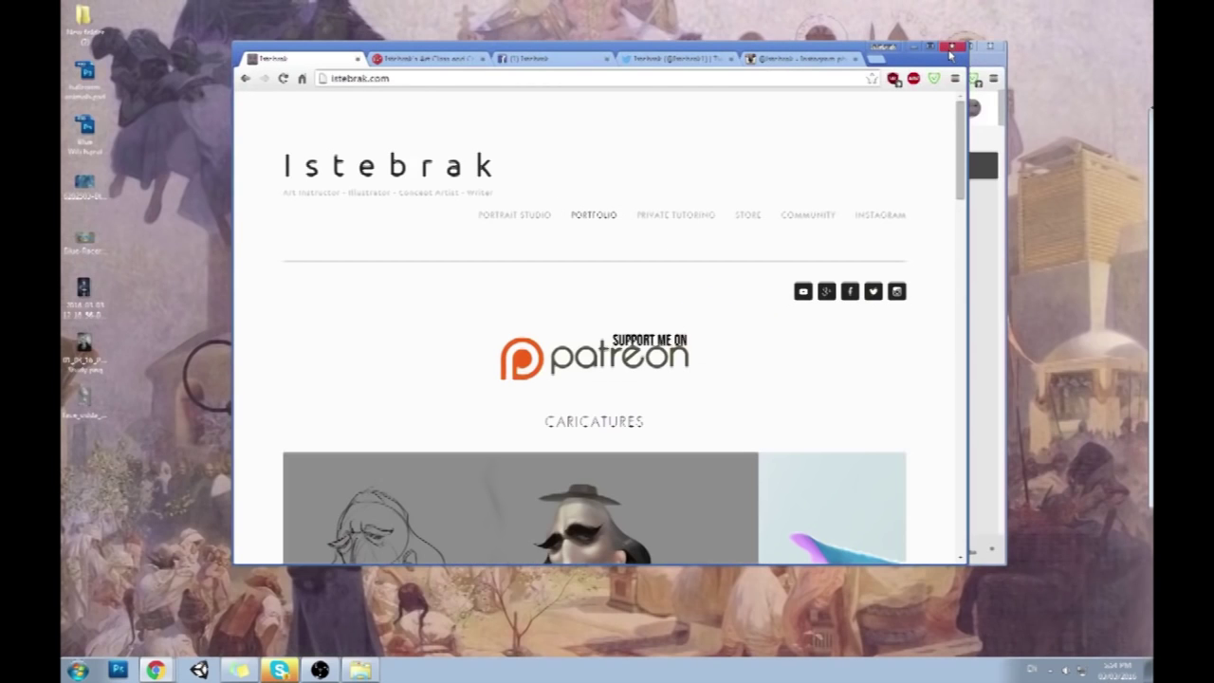